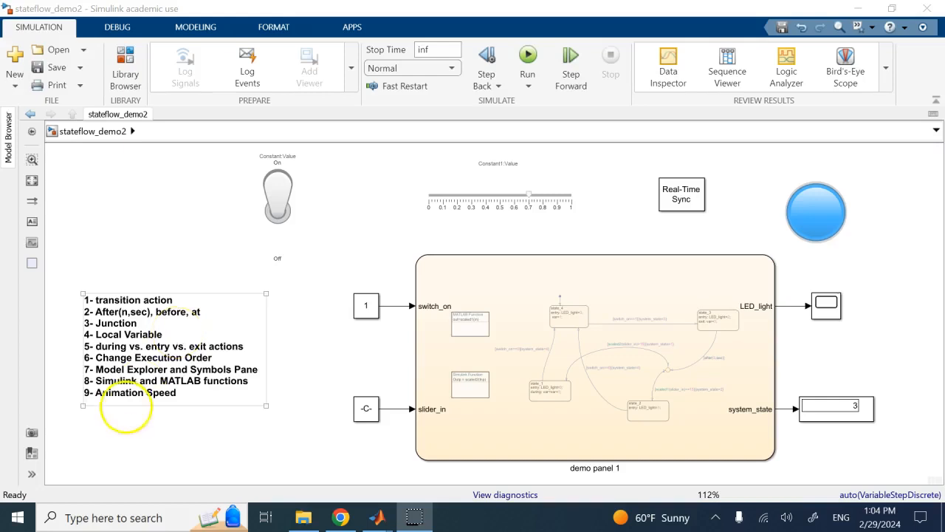
# Step: Switch to the stateflow_demo1 model and review its list of covered topics, from states and entry actions down to box
pyautogui.click(78, 408)
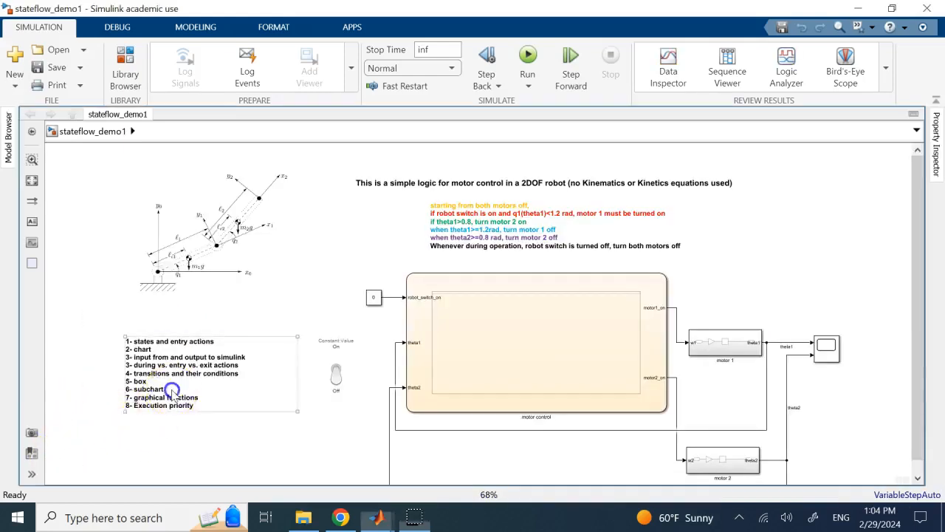
pyautogui.click(171, 388)
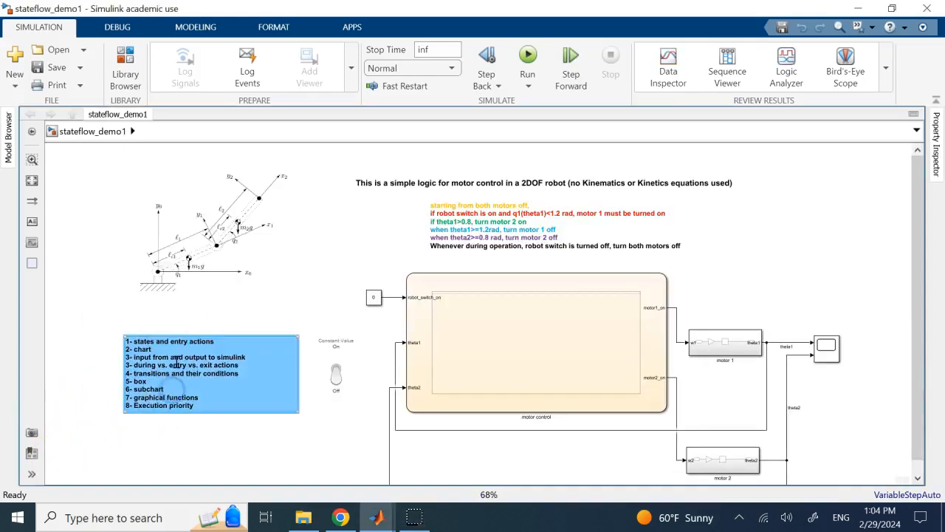
pyautogui.click(177, 360)
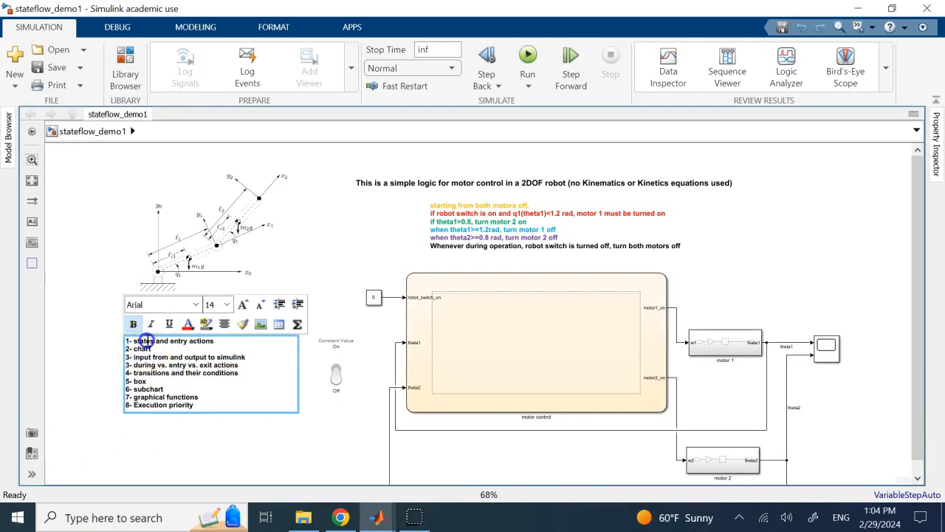
pyautogui.doubleClick(184, 342)
pyautogui.click(201, 341)
pyautogui.click(150, 351)
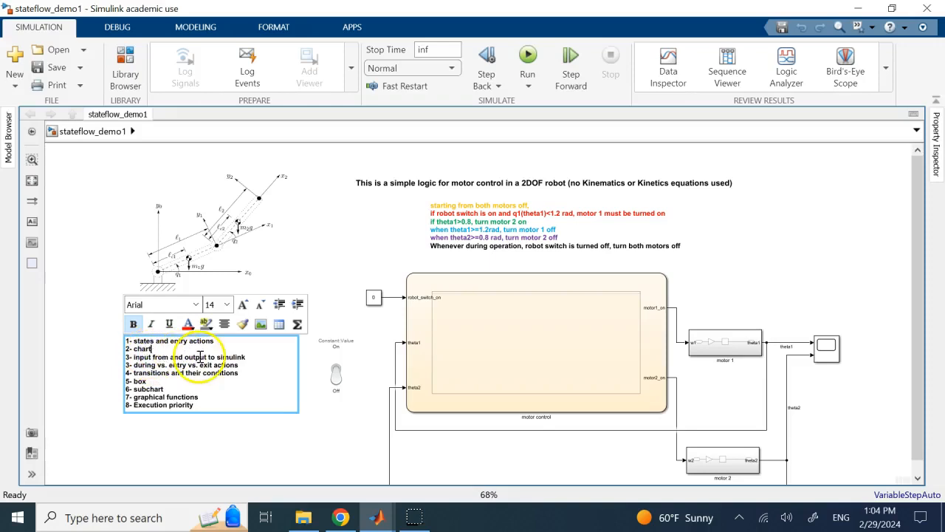
pyautogui.click(593, 336)
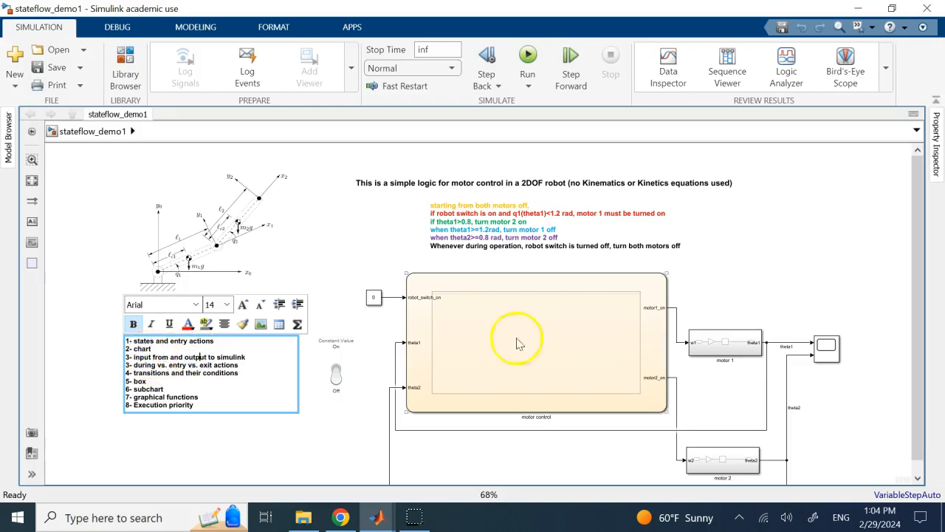
pyautogui.click(158, 364)
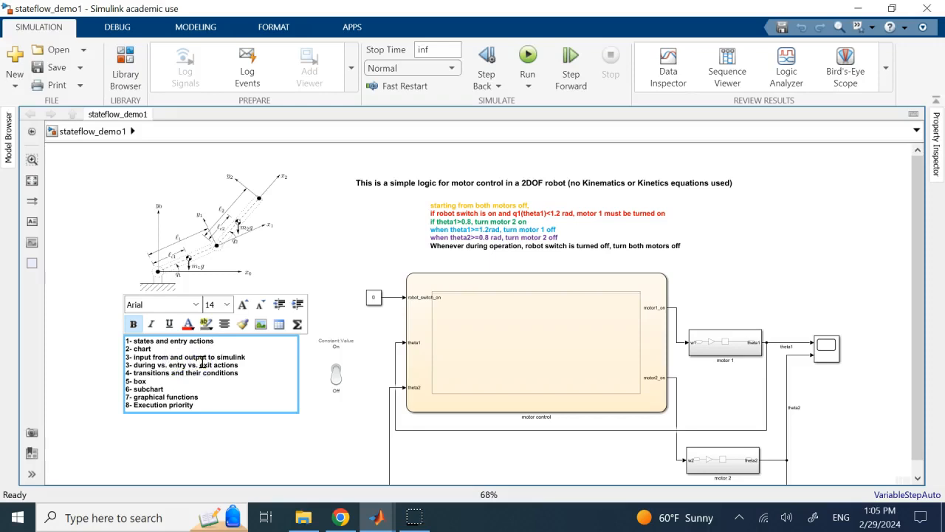
pyautogui.click(166, 373)
pyautogui.doubleClick(214, 374)
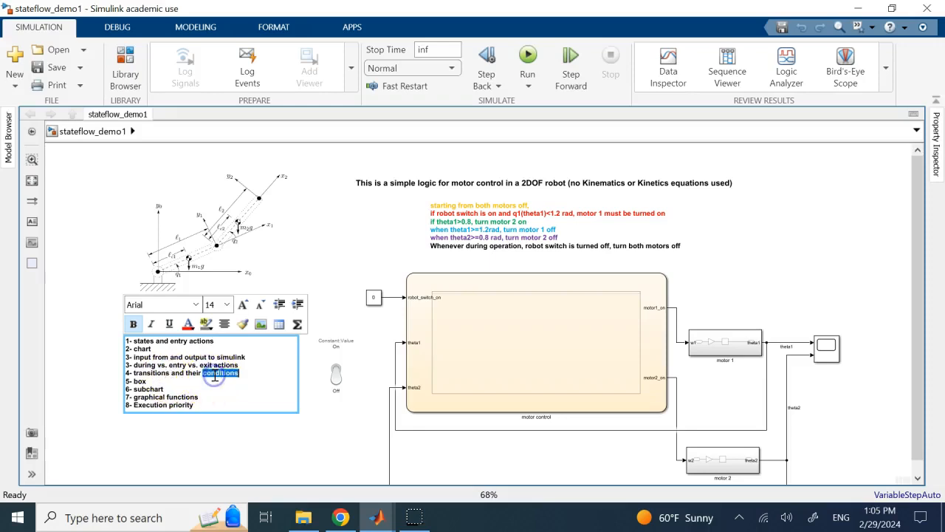
pyautogui.click(140, 381)
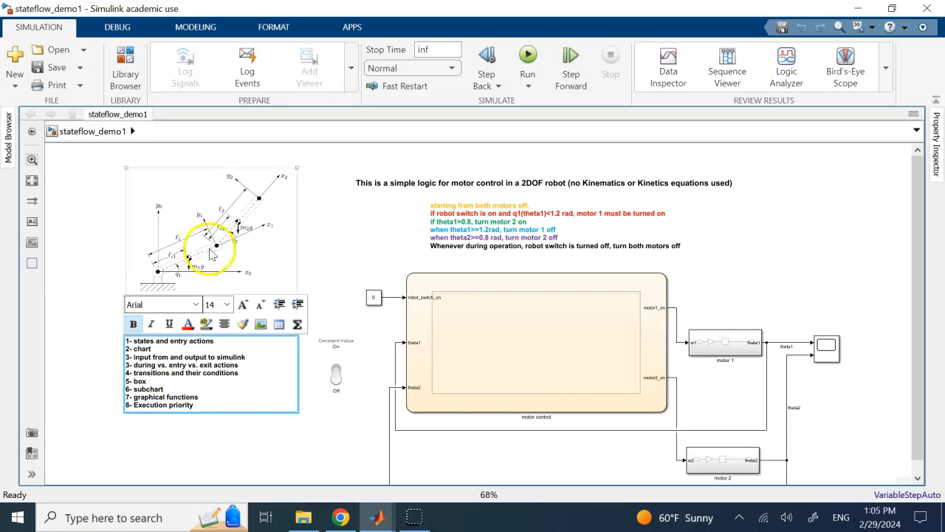
# Step: Close the stateflow_demo1 window and review topics 1 to 6 in the stateflow_demo2 list, from transition action to Change Execution Order
pyautogui.click(927, 8)
pyautogui.click(198, 356)
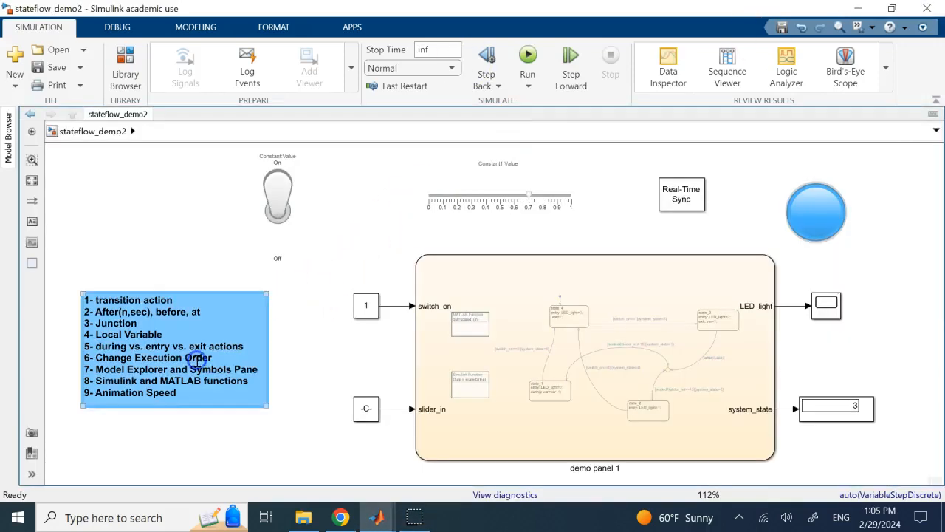
pyautogui.click(198, 361)
pyautogui.doubleClick(152, 357)
pyautogui.click(148, 356)
pyautogui.doubleClick(148, 357)
pyautogui.click(109, 345)
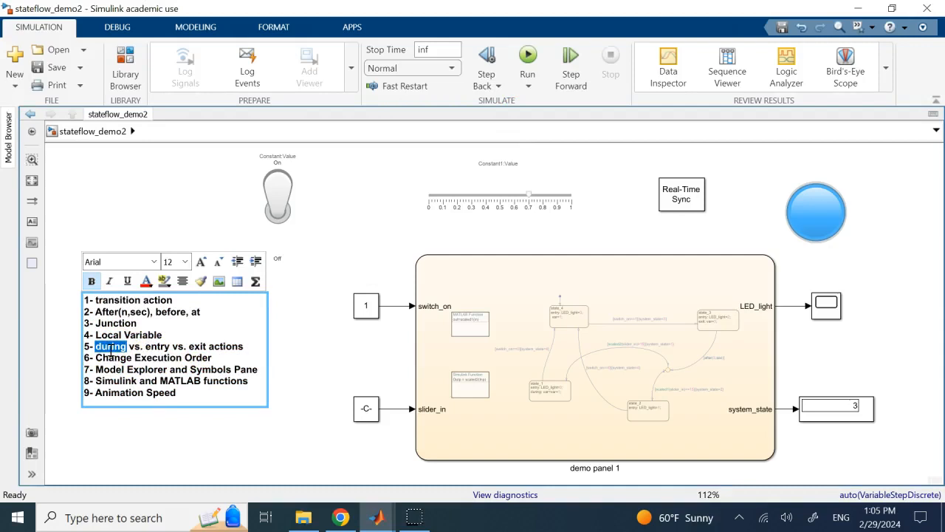
pyautogui.click(164, 345)
pyautogui.click(129, 331)
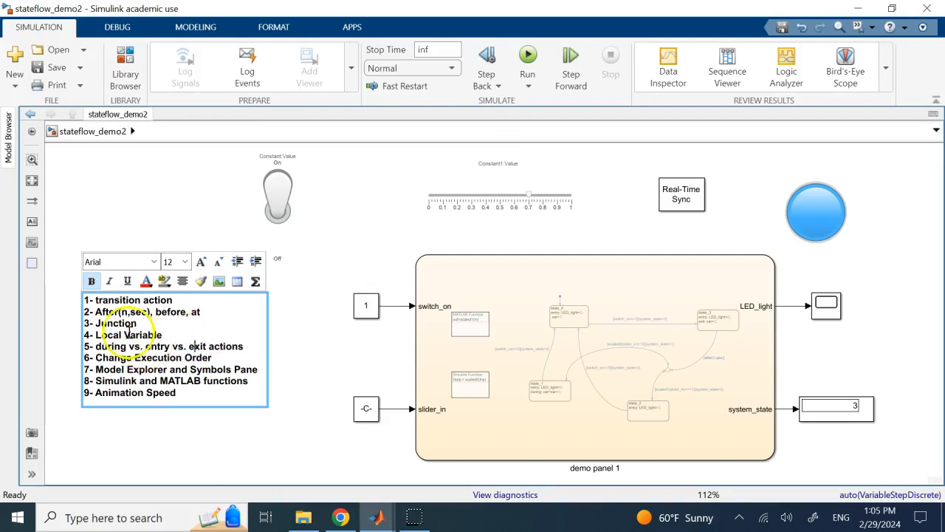
pyautogui.doubleClick(129, 333)
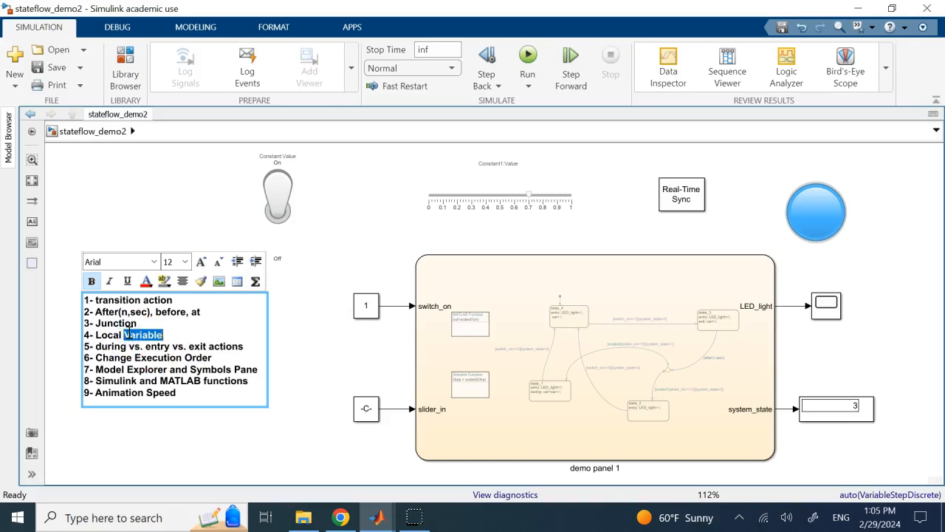
pyautogui.click(101, 334)
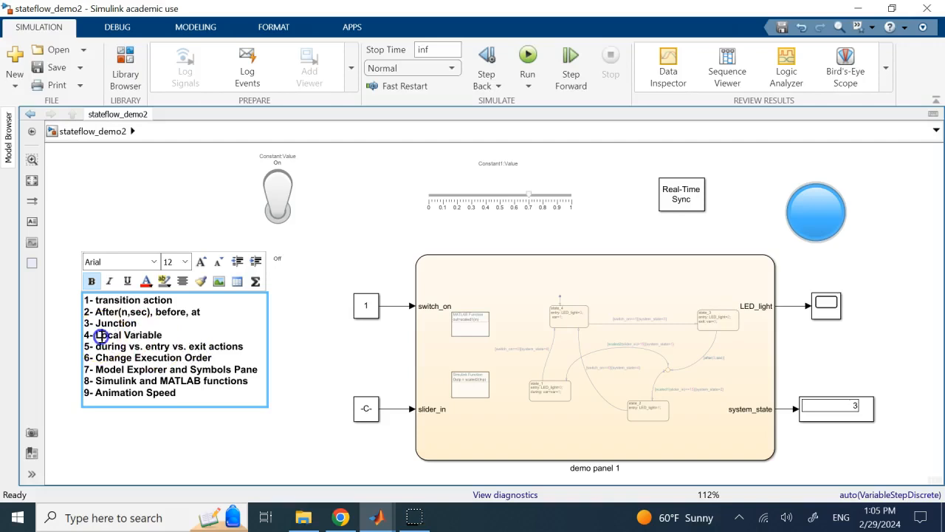
pyautogui.doubleClick(116, 323)
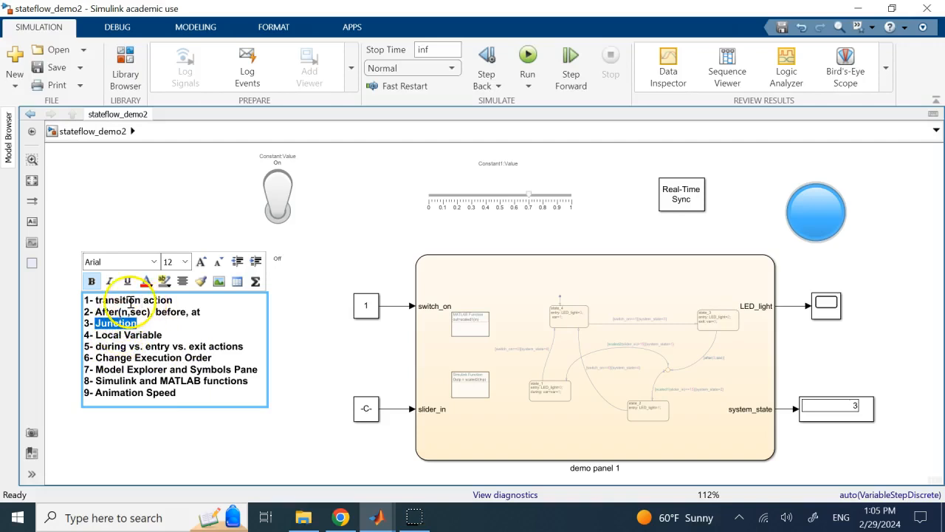
pyautogui.doubleClick(130, 301)
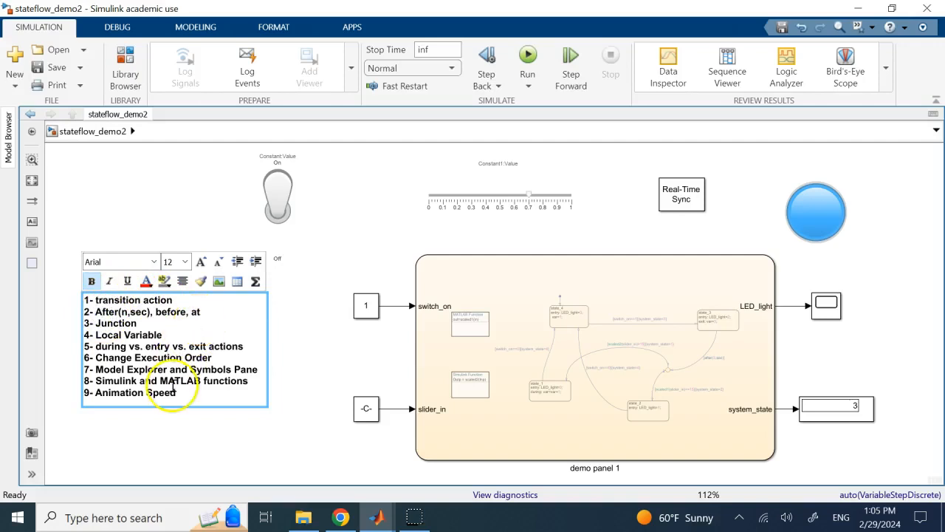
# Step: Review the remaining stateflow_demo2 topics on Model Explorer, Symbols Pane, Simulink and MATLAB functions and Animation Speed, and leave the note
pyautogui.click(131, 376)
pyautogui.click(181, 379)
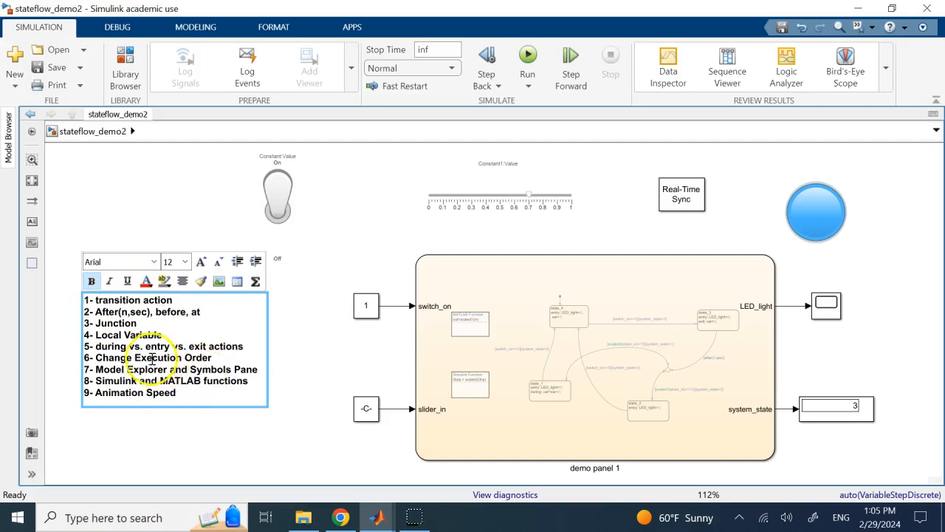
pyautogui.click(226, 367)
pyautogui.click(246, 368)
pyautogui.doubleClick(137, 391)
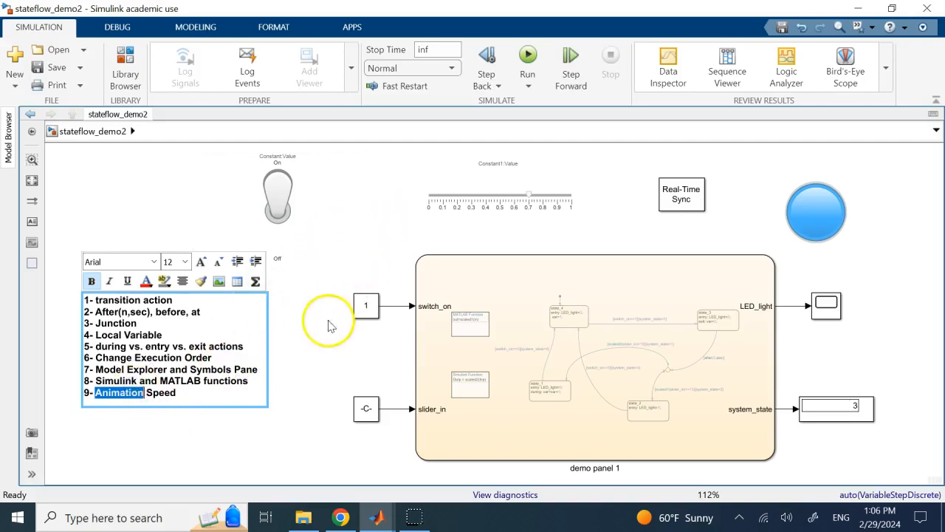
pyautogui.click(321, 343)
pyautogui.click(210, 334)
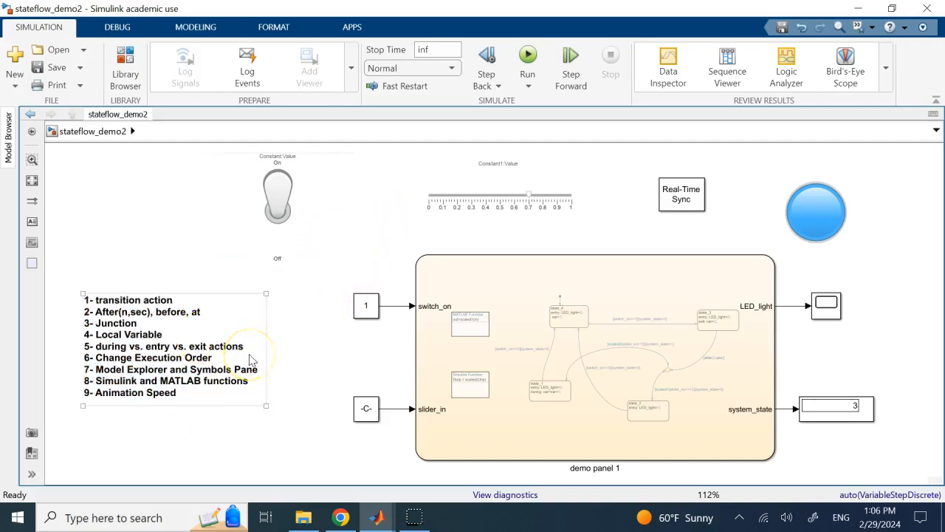
pyautogui.click(281, 285)
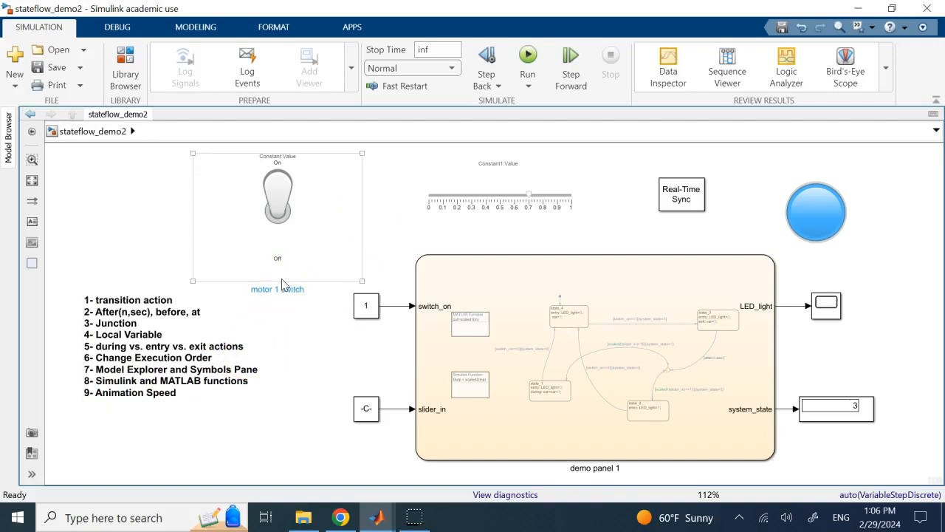
pyautogui.click(259, 415)
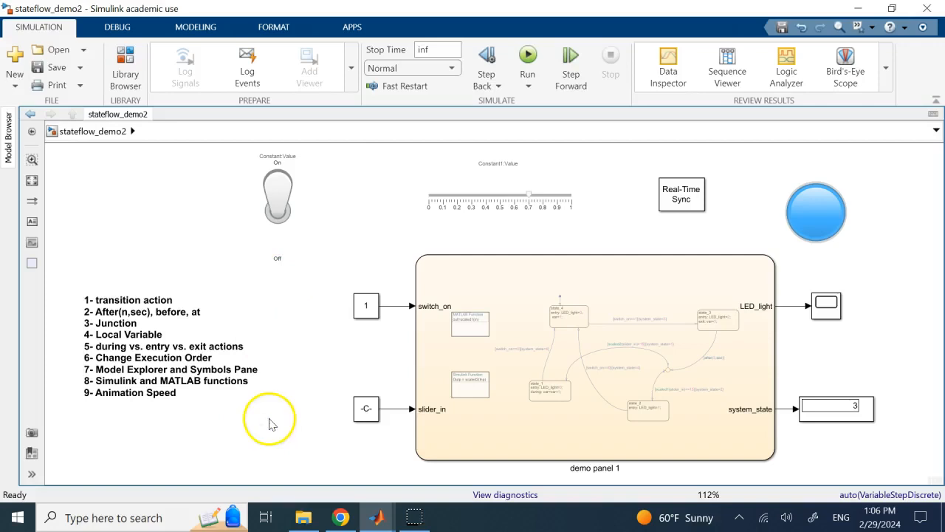
# Step: Open the demo panel 1 chart and examine the LED_light entry action of state_1
pyautogui.click(480, 303)
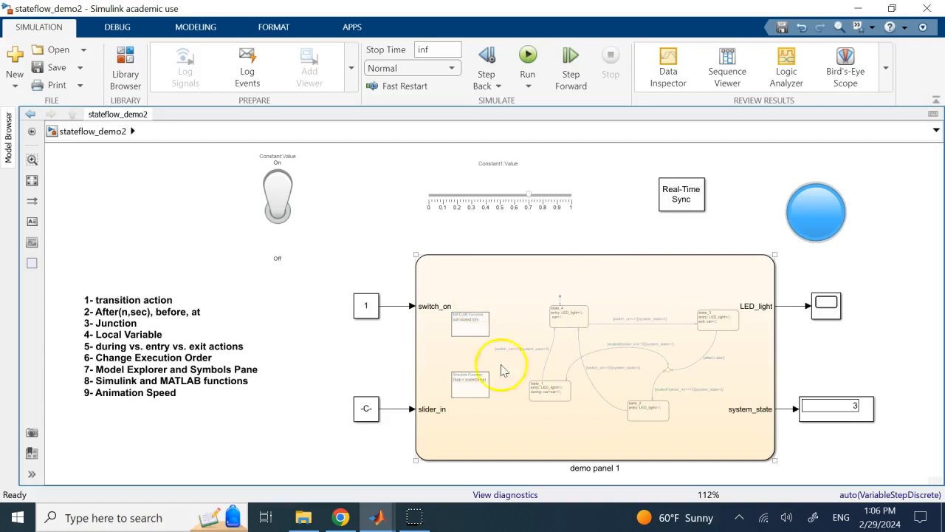
pyautogui.doubleClick(614, 290)
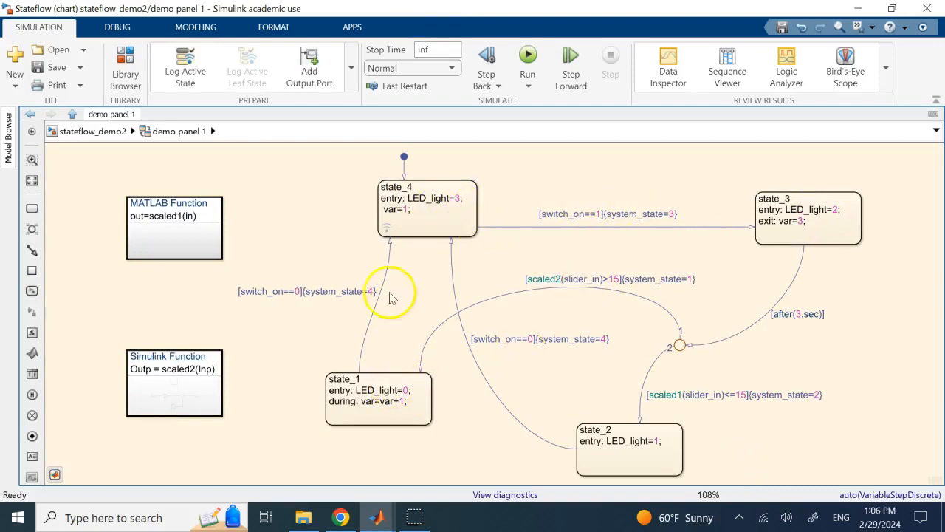
pyautogui.click(406, 395)
pyautogui.click(406, 390)
pyautogui.doubleClick(392, 390)
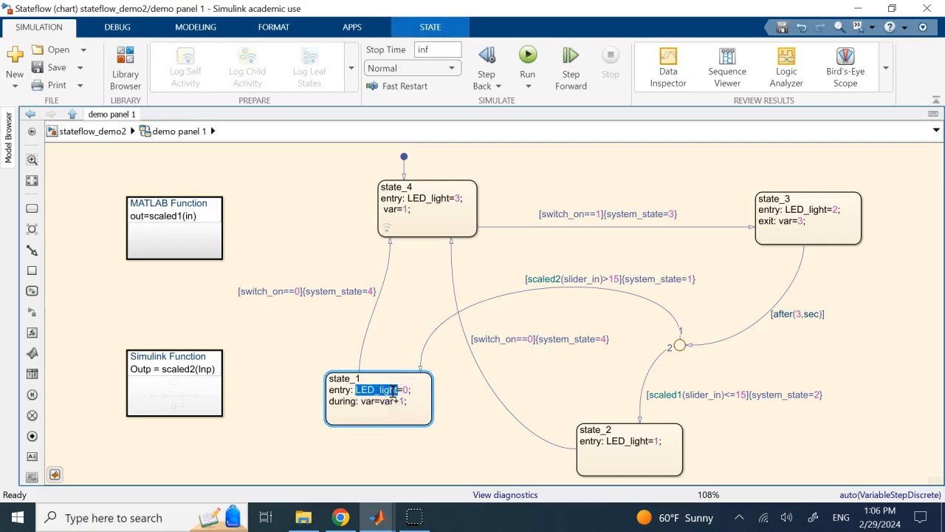
pyautogui.click(403, 390)
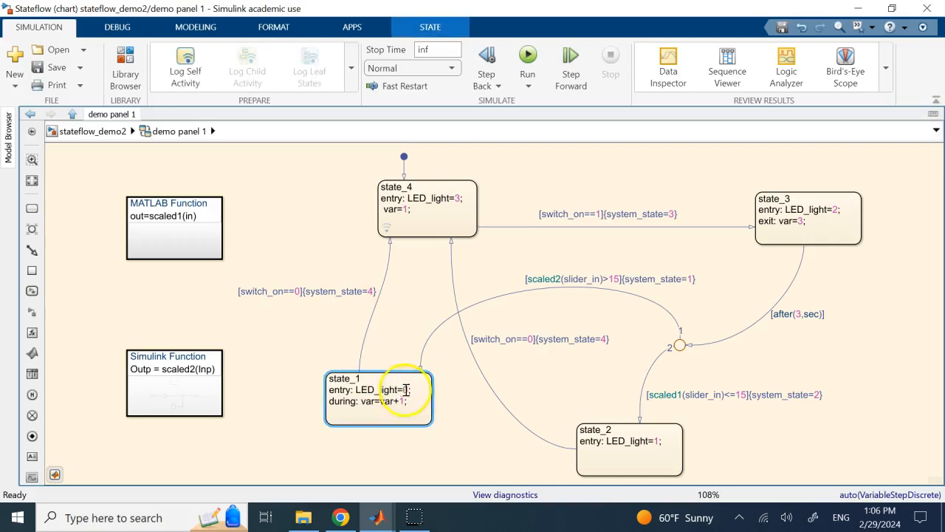
# Step: Examine the LED_light entry actions of state_2, state_3 and state_4, and the default transition into state_4
pyautogui.click(648, 442)
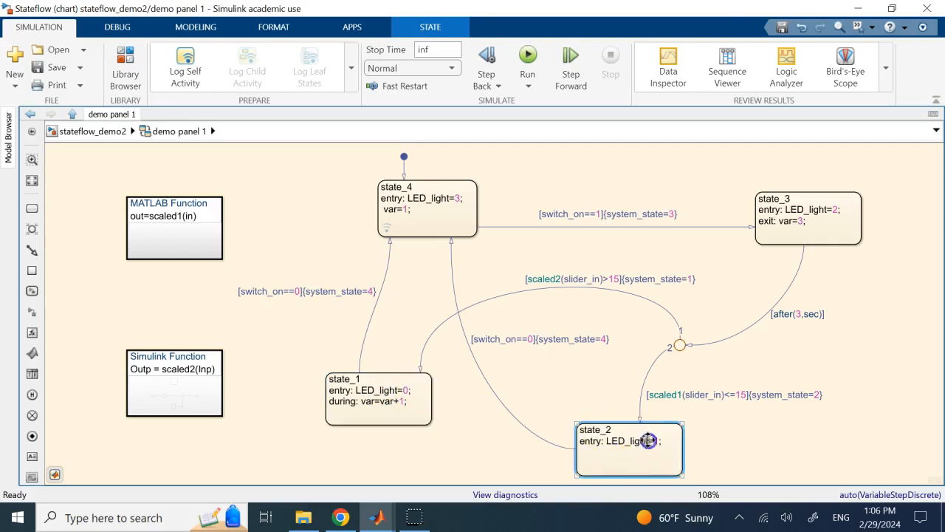
pyautogui.click(768, 197)
pyautogui.click(840, 210)
pyautogui.click(415, 186)
pyautogui.click(457, 196)
pyautogui.click(402, 159)
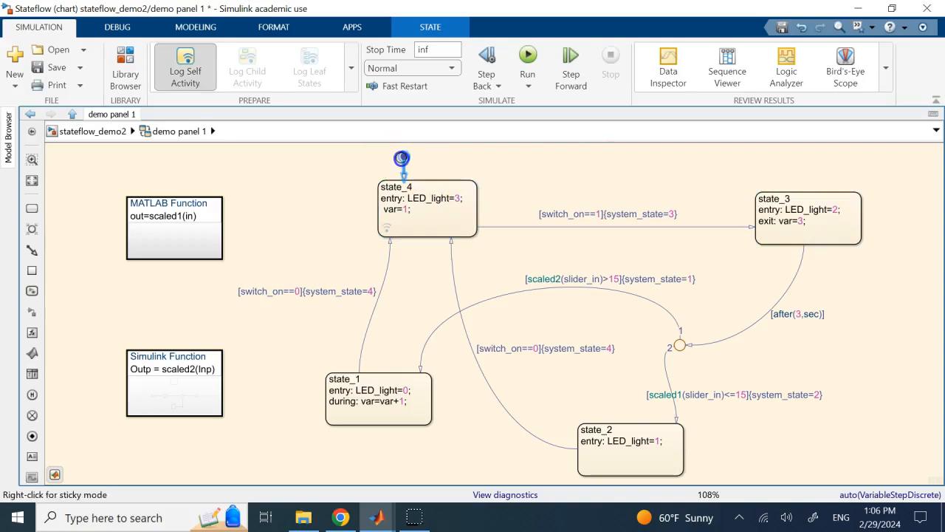
pyautogui.click(497, 166)
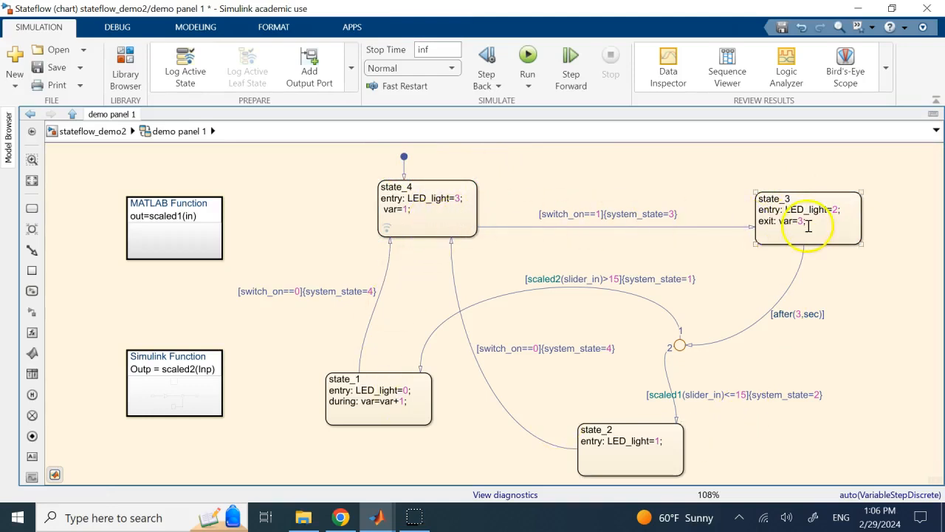
# Step: Examine the switch_on condition on the transition from state_4 to state_3 and trace that input to its constant block in the top-level model
pyautogui.doubleClick(566, 213)
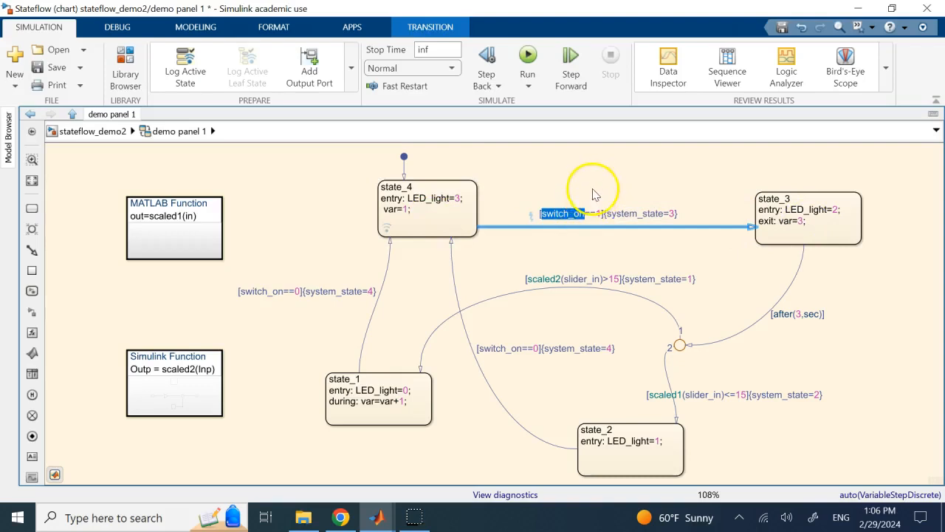
pyautogui.click(118, 132)
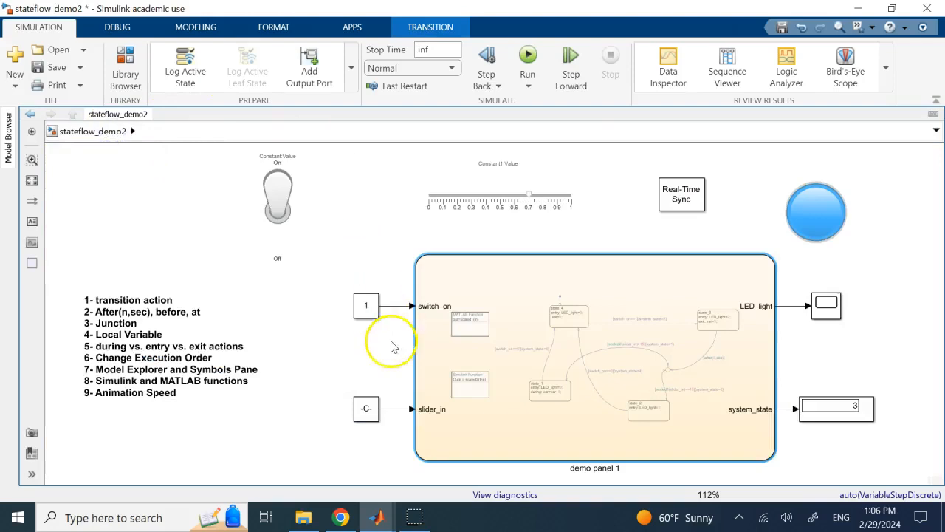
pyautogui.click(365, 307)
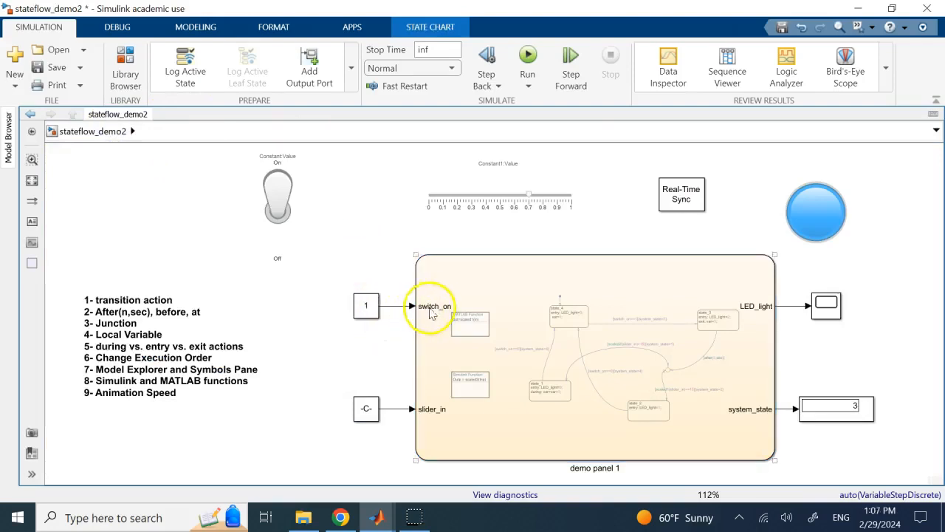
# Step: Review the On and Off state values and connected parameter in the motor 1 switch block parameters, and close the dialog
pyautogui.click(291, 194)
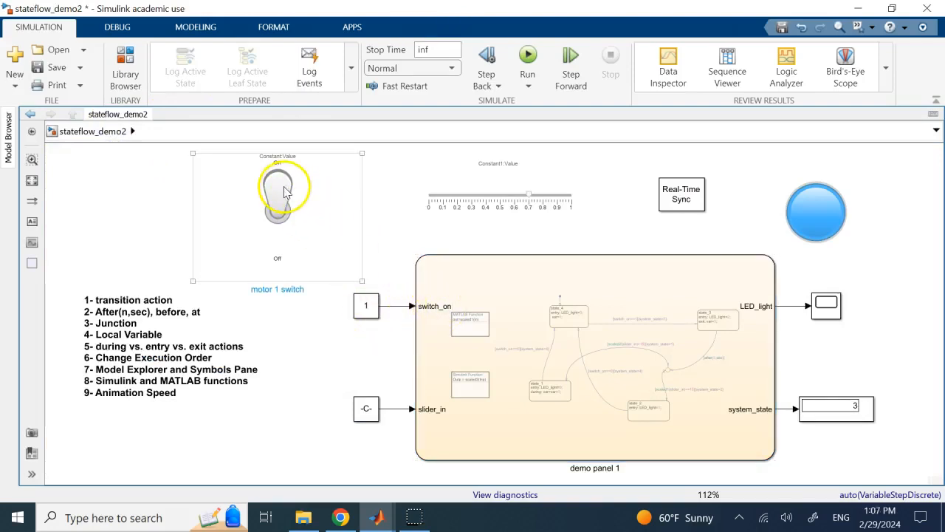
pyautogui.doubleClick(287, 192)
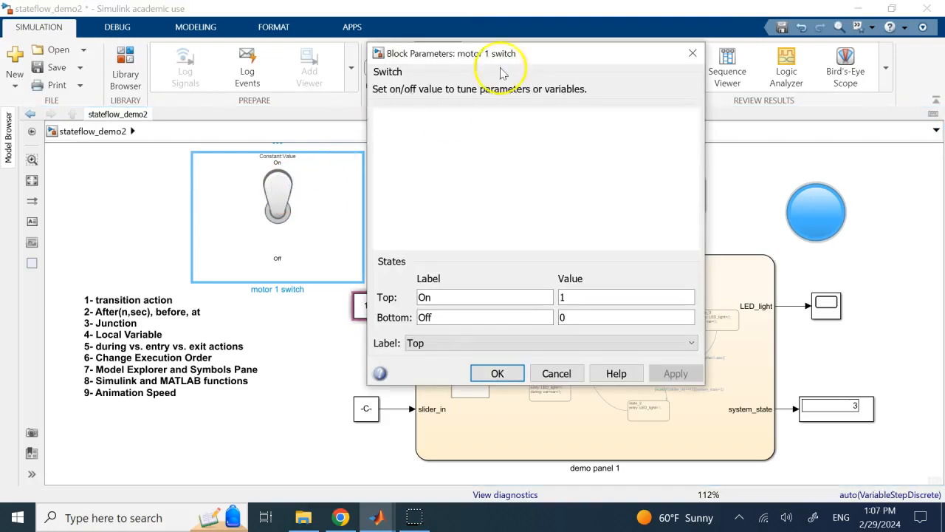
pyautogui.moveTo(508, 52); pyautogui.dragTo(696, 74)
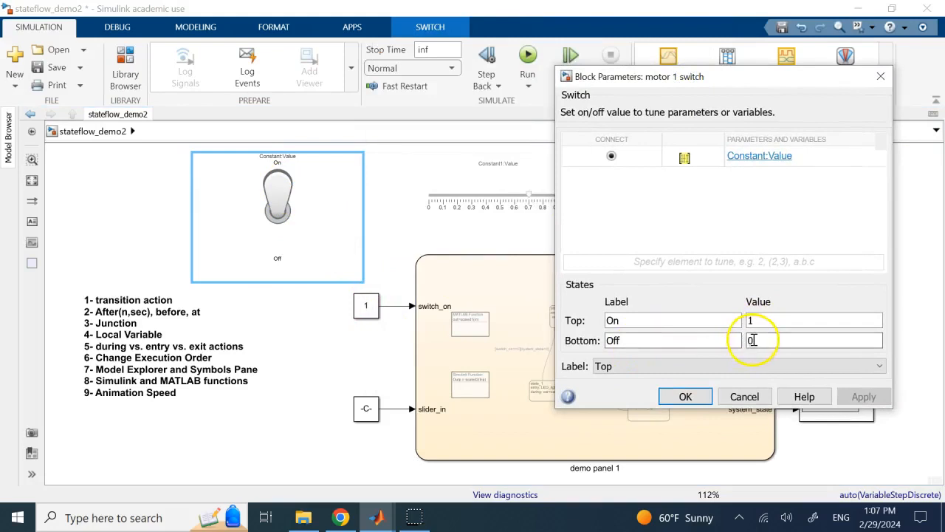
pyautogui.click(685, 396)
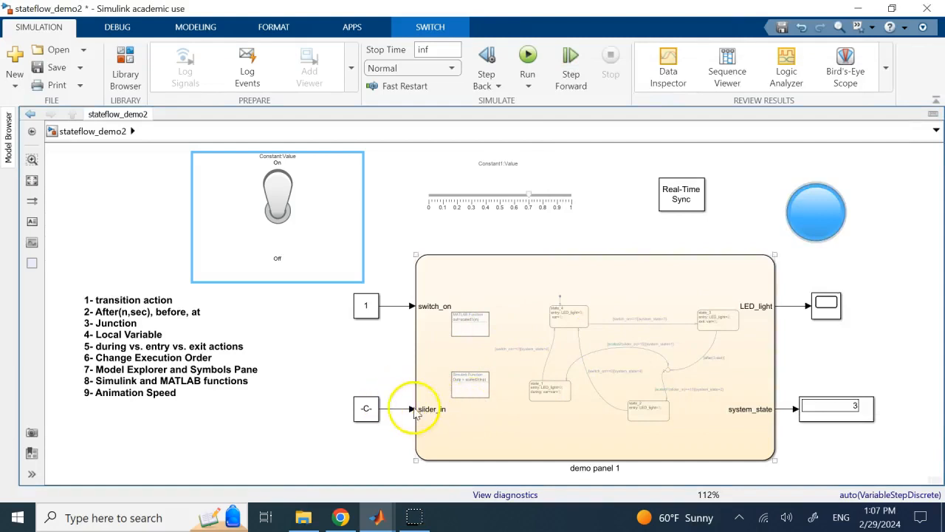
# Step: Review the Constant1 block's constant value and the slider's connected parameter, minimum and maximum, closing both parameter dialogs
pyautogui.click(503, 208)
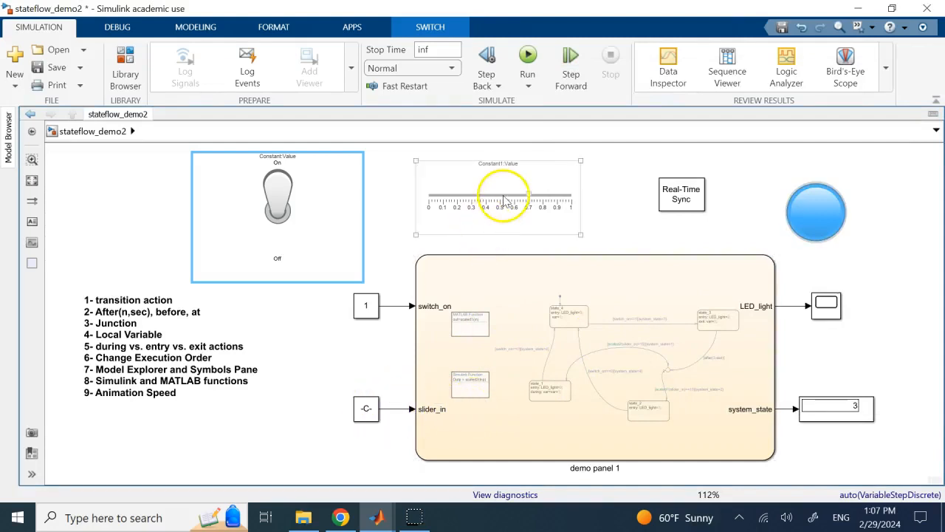
pyautogui.doubleClick(366, 408)
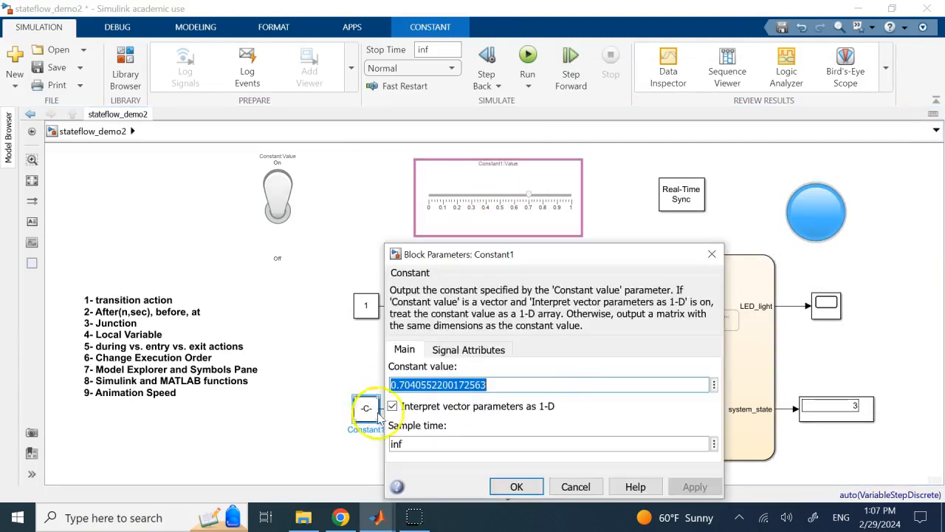
pyautogui.click(712, 253)
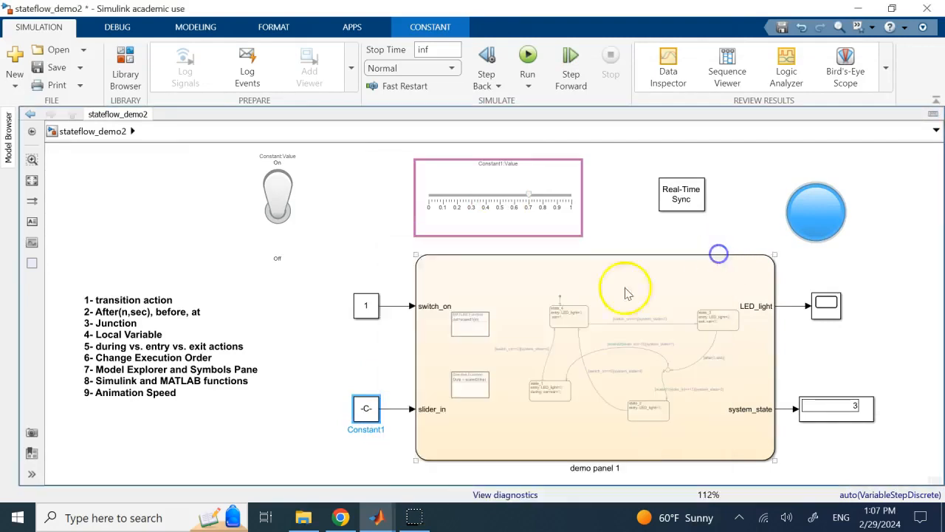
pyautogui.doubleClick(485, 209)
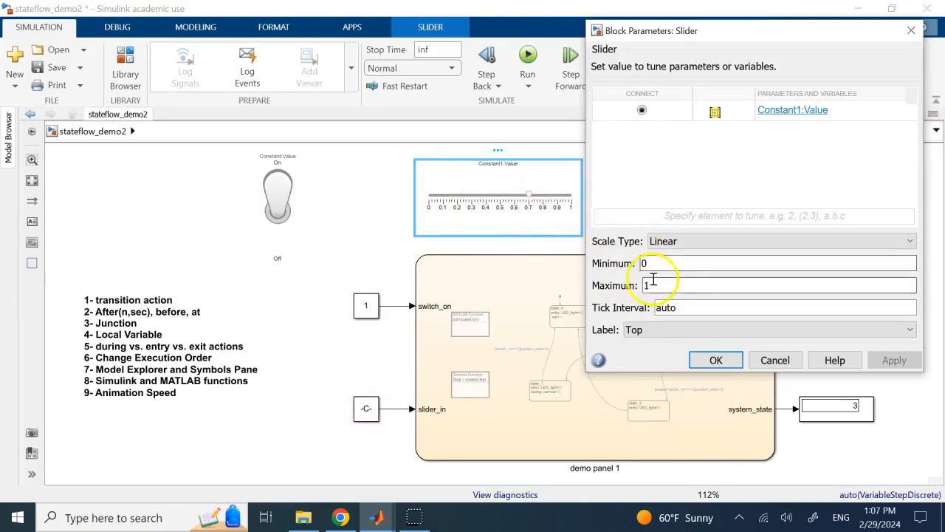
pyautogui.click(715, 360)
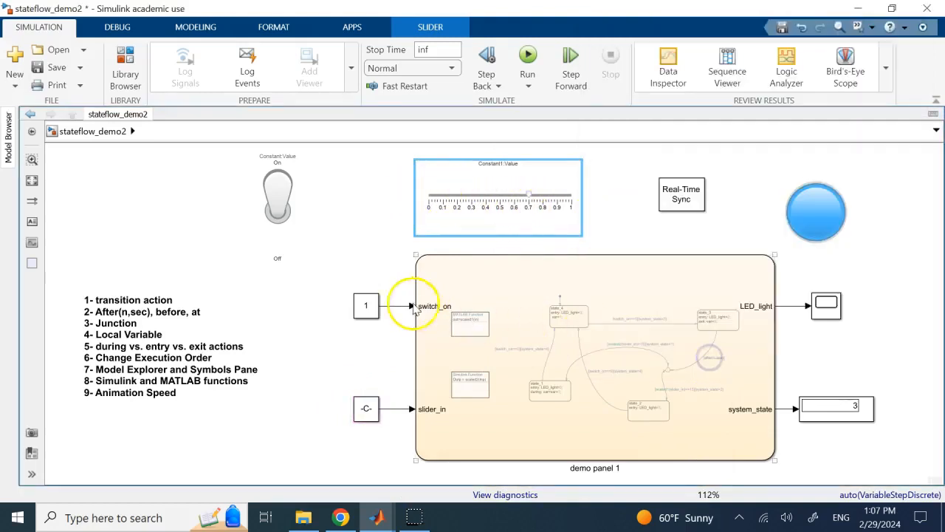
# Step: Review the Lamp block's connected signal and the color assigned to each state value, and close its parameters unchanged
pyautogui.click(752, 316)
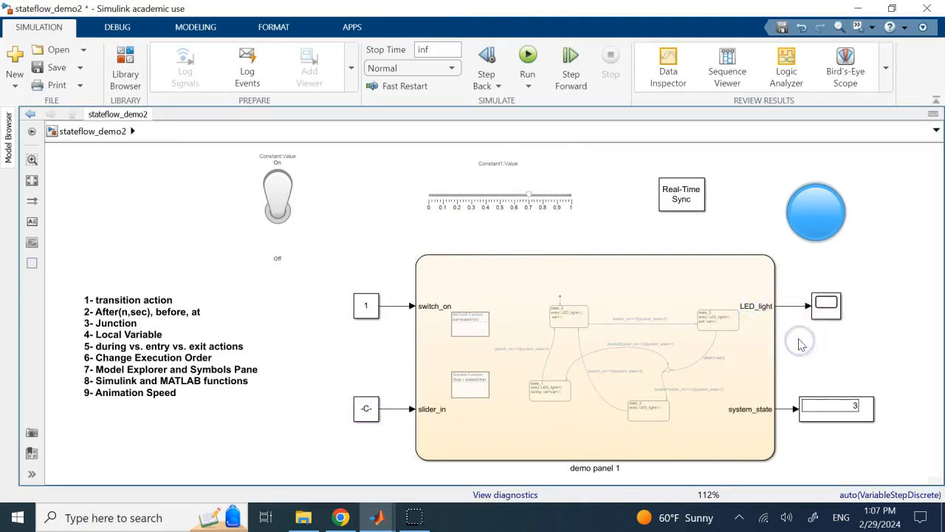
pyautogui.doubleClick(821, 224)
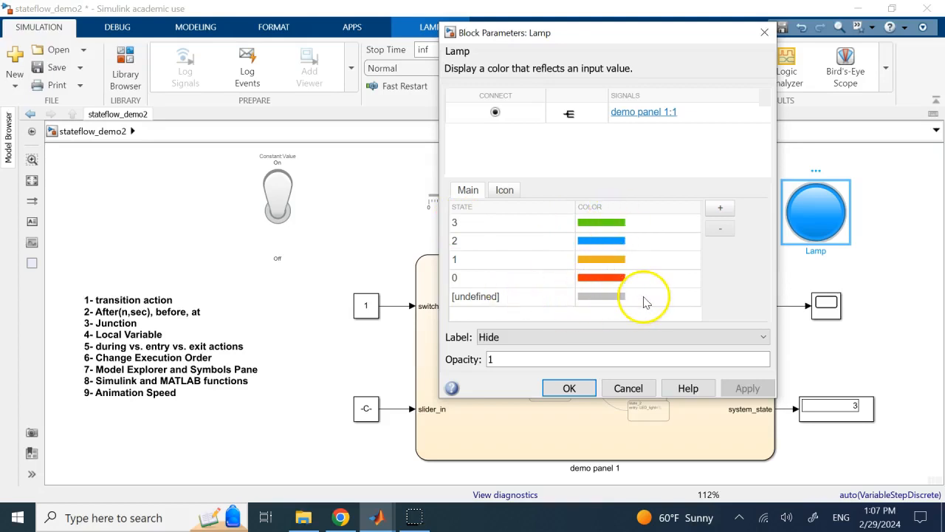
pyautogui.click(627, 388)
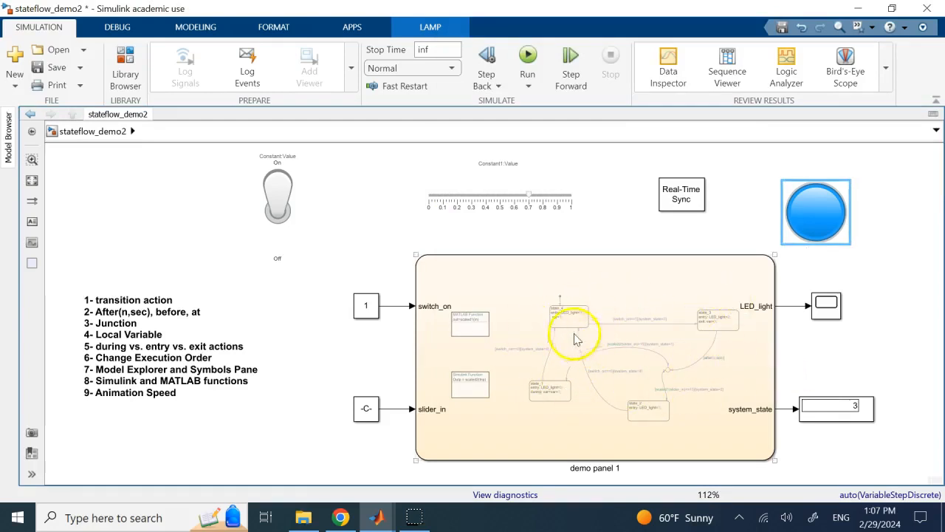
# Step: Trace the chart's system_state output to its display block in the top-level model
pyautogui.click(768, 421)
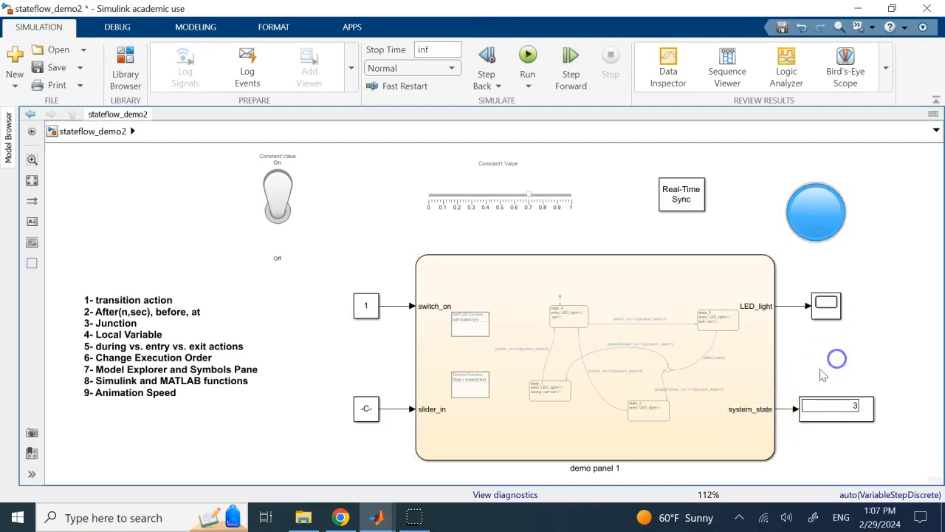
pyautogui.click(751, 410)
pyautogui.click(844, 404)
pyautogui.click(859, 343)
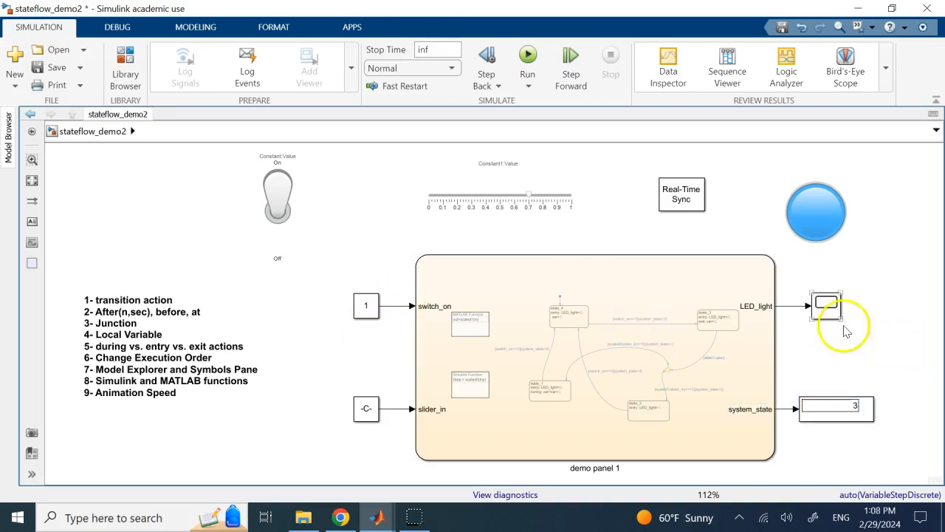
# Step: Inspect which blocks or signals the motor 1 switch, the slider and the lamp are linked to
pyautogui.click(294, 176)
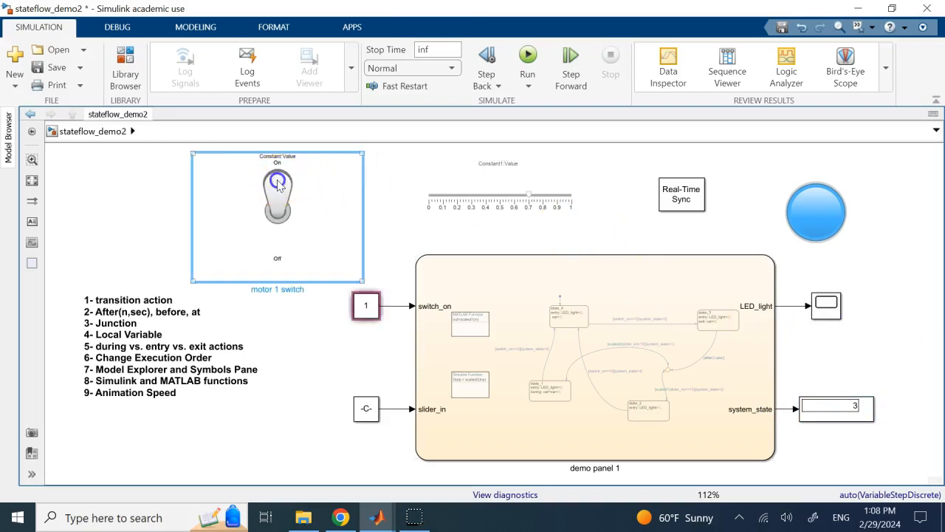
pyautogui.click(505, 190)
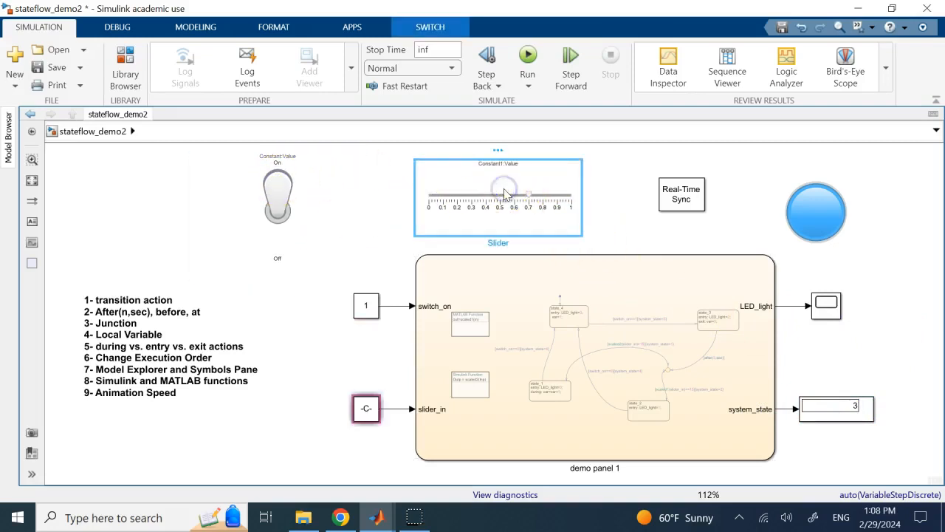
pyautogui.click(814, 233)
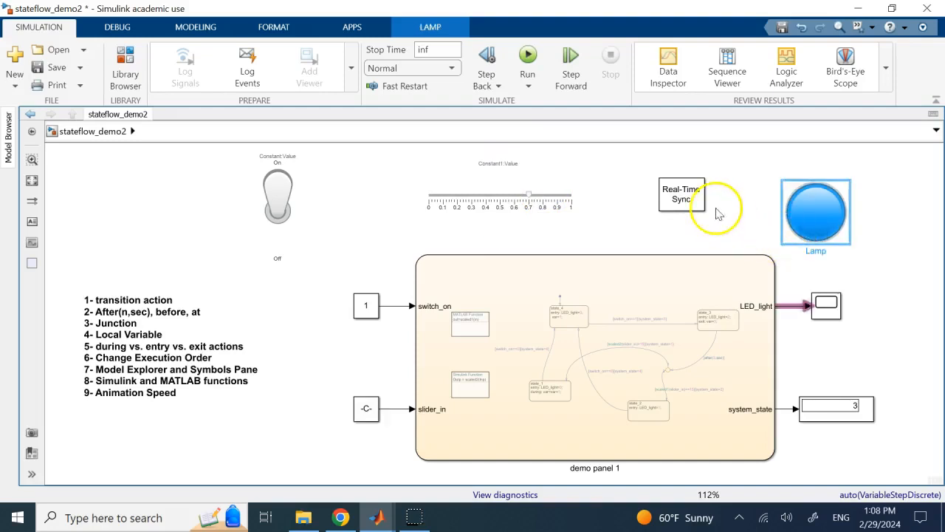
# Step: Open the demo panel 1 chart and examine the switch_on condition on the transition from state_4 to state_3
pyautogui.doubleClick(629, 313)
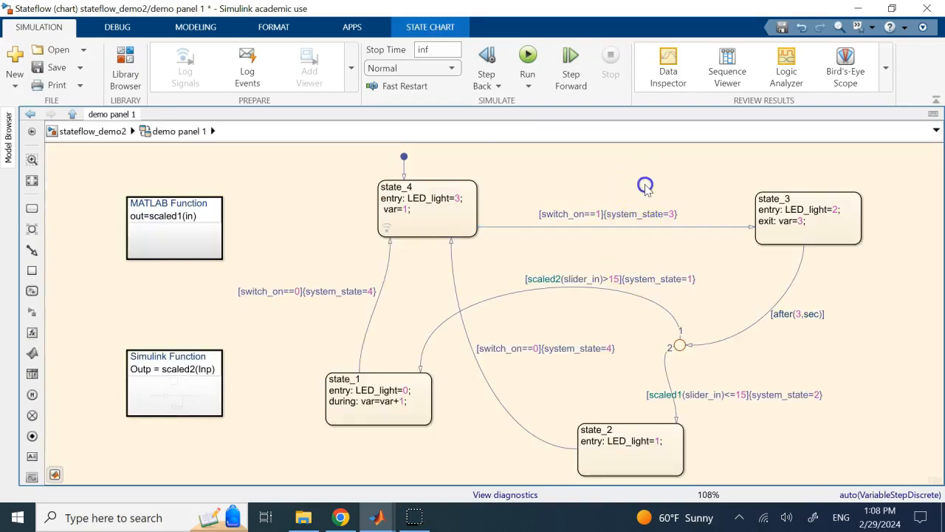
pyautogui.click(579, 227)
pyautogui.doubleClick(570, 216)
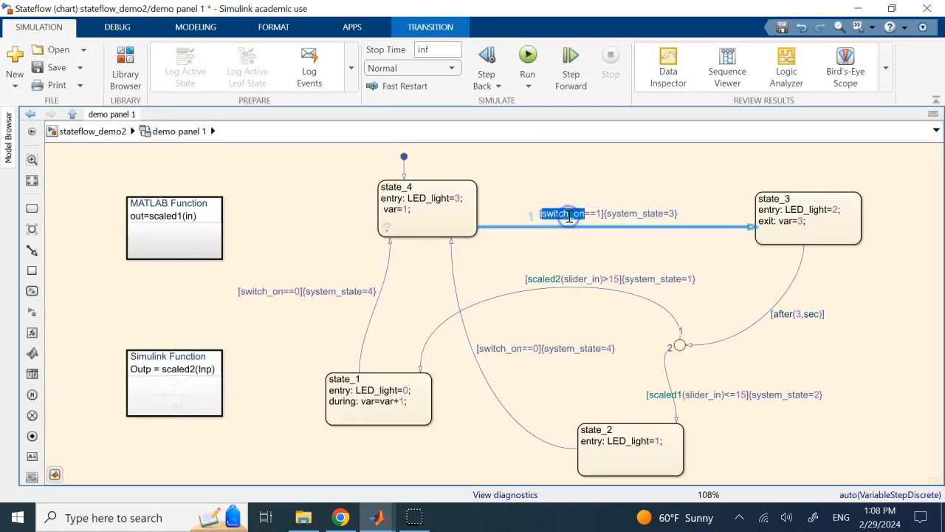
pyautogui.click(463, 214)
pyautogui.click(495, 164)
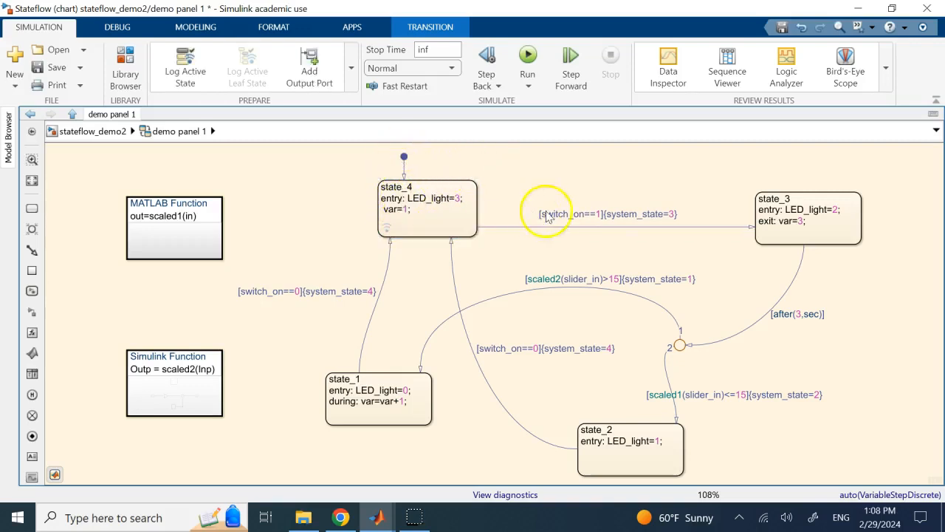
# Step: Examine state_3 and the after(3,sec) condition on its transition to the junction
pyautogui.click(825, 216)
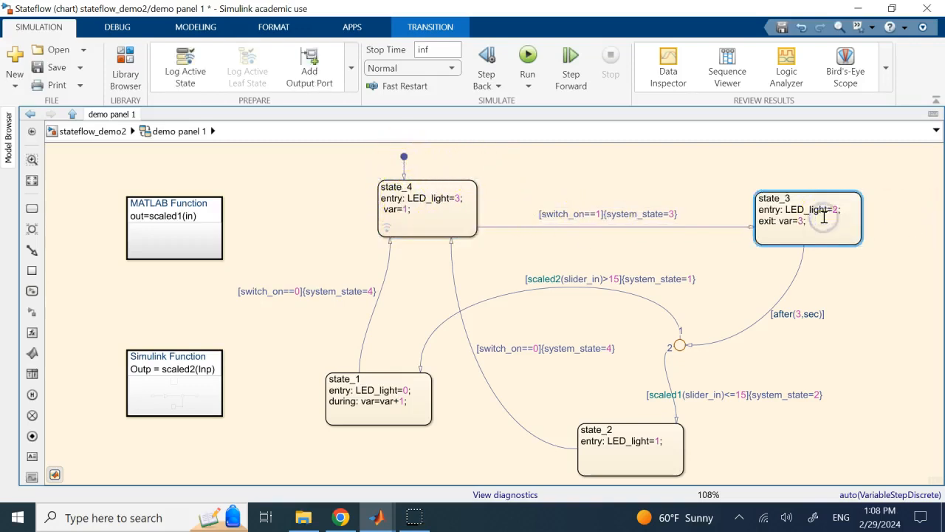
pyautogui.doubleClick(783, 316)
pyautogui.click(803, 330)
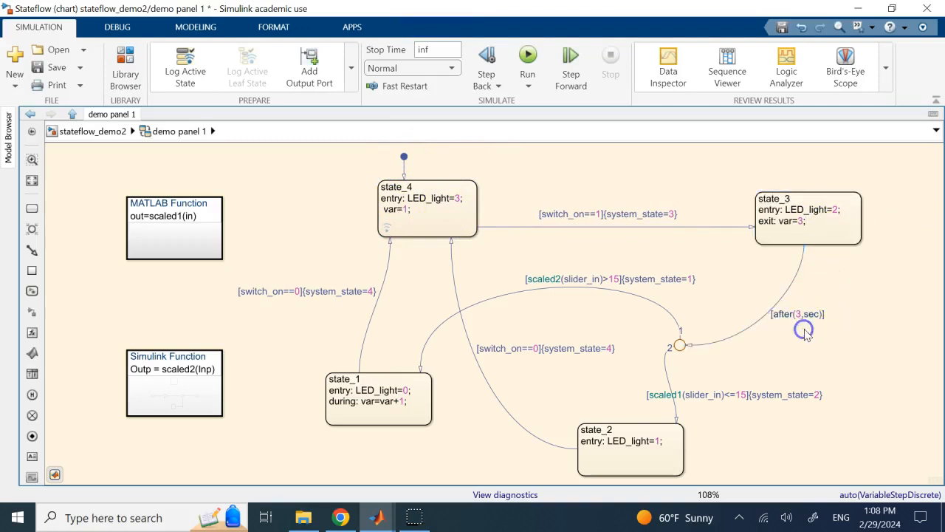
pyautogui.click(785, 318)
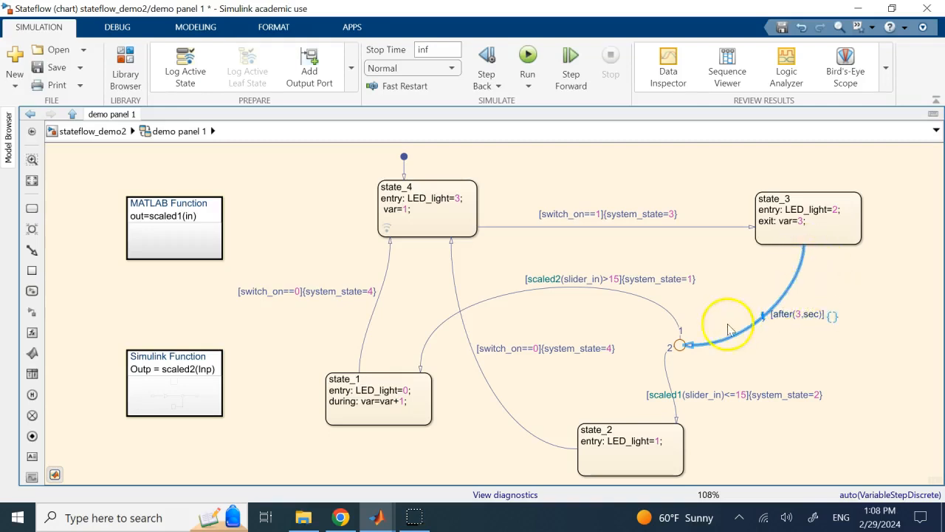
pyautogui.click(729, 271)
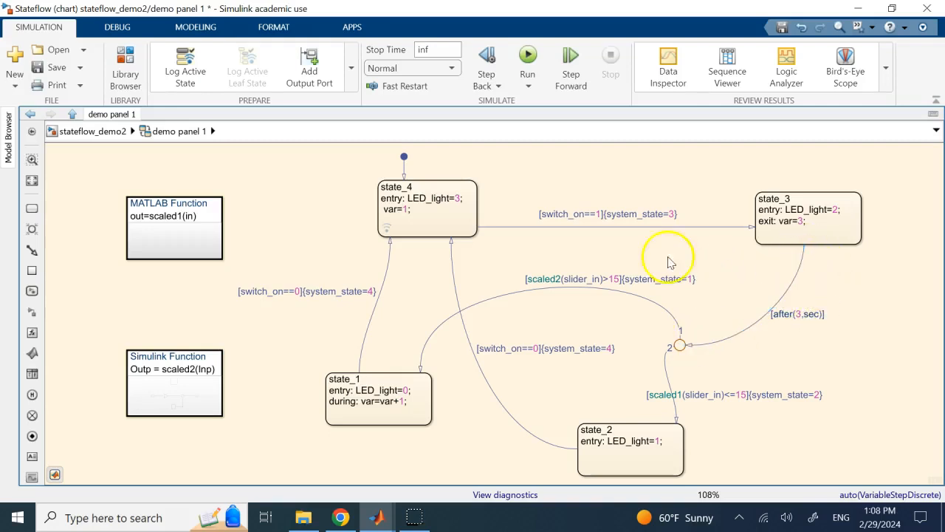
# Step: Re-examine the switch_on condition on the transition leaving state_4 for comparison with the time-based condition
pyautogui.click(566, 214)
pyautogui.doubleClick(567, 214)
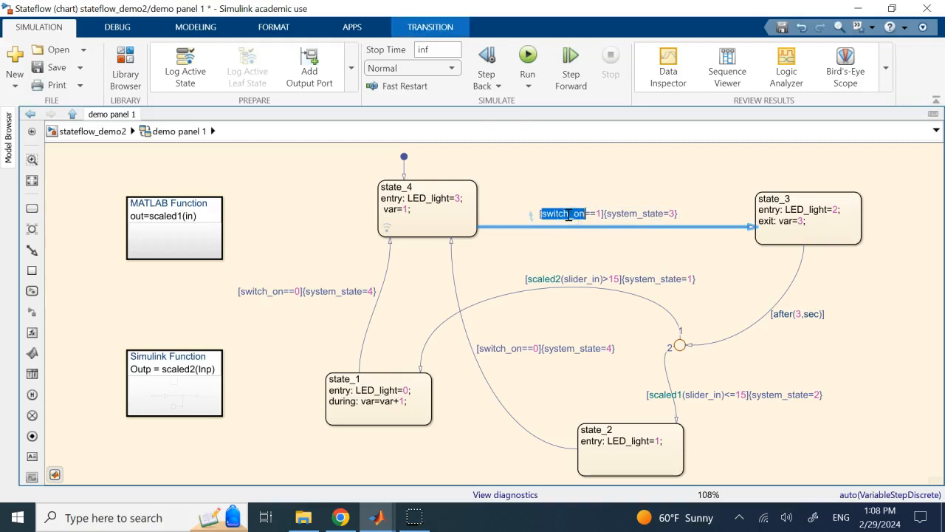
pyautogui.click(591, 185)
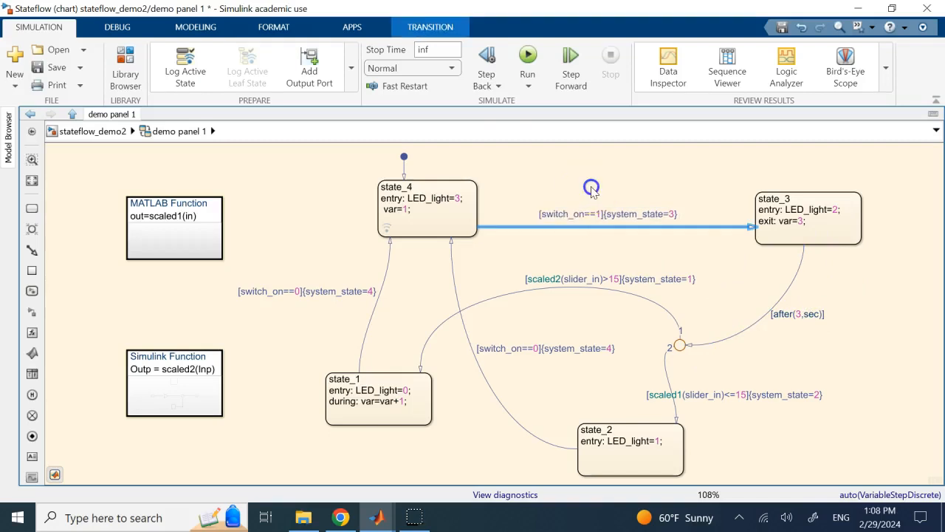
# Step: Examine the after(3,sec) temporal condition again and follow its transition from state_3 into the junction
pyautogui.click(785, 314)
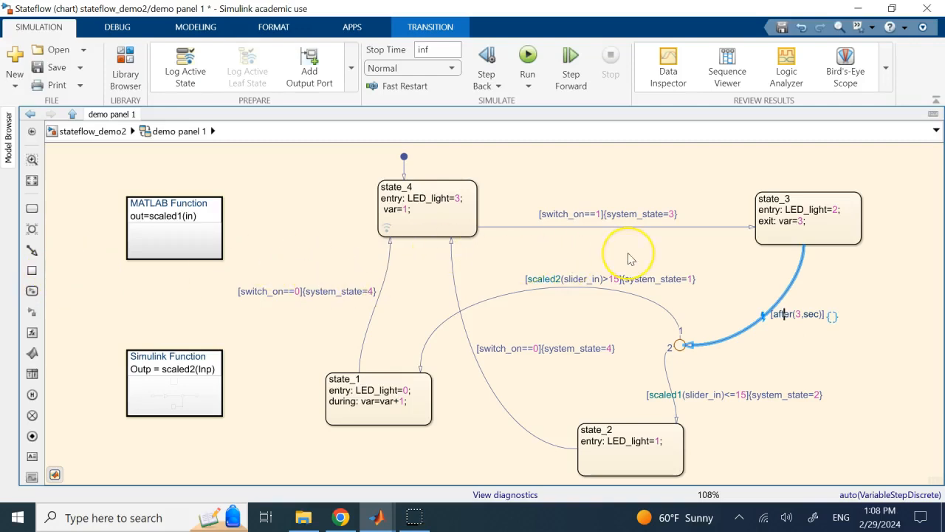
pyautogui.click(804, 365)
pyautogui.click(786, 315)
pyautogui.click(805, 350)
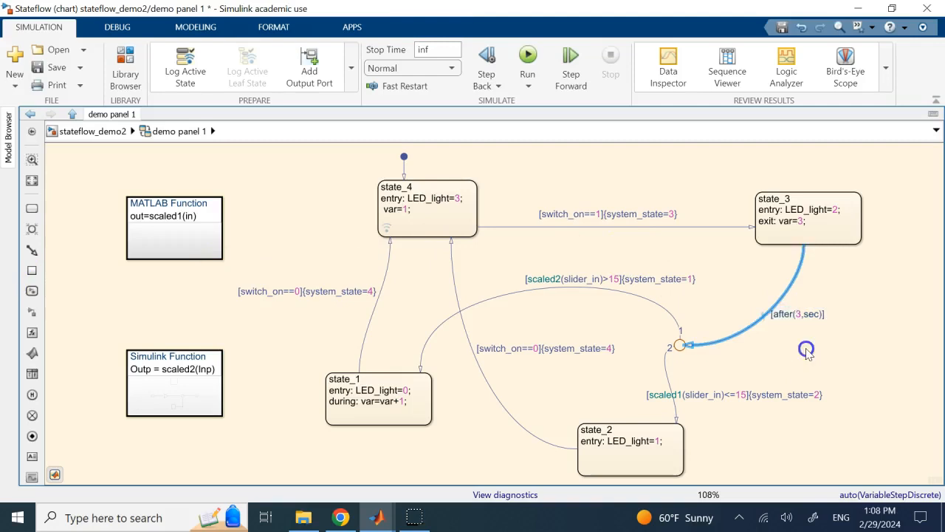
pyautogui.click(802, 315)
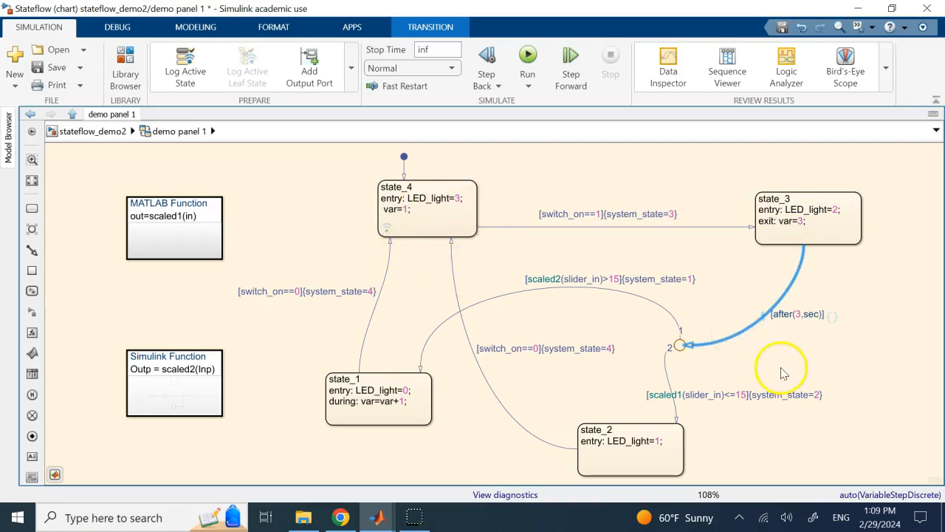
pyautogui.click(743, 362)
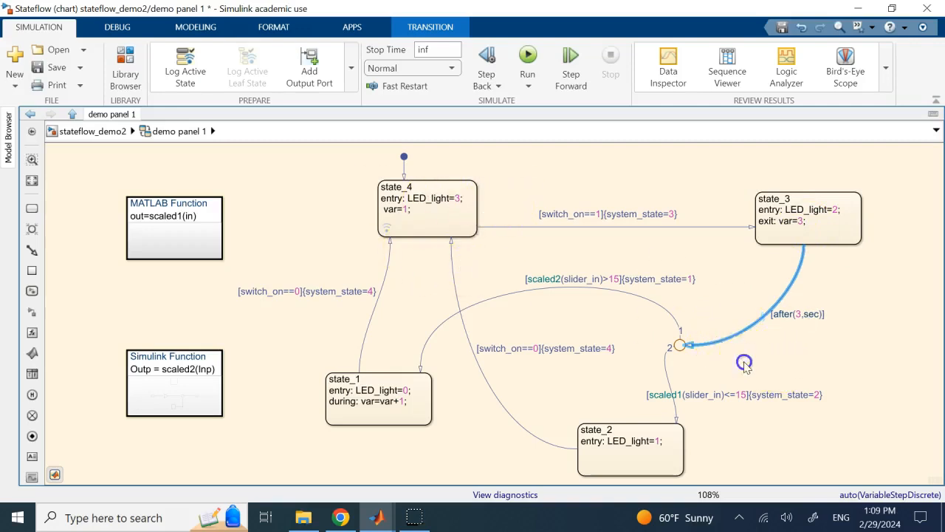
pyautogui.click(794, 281)
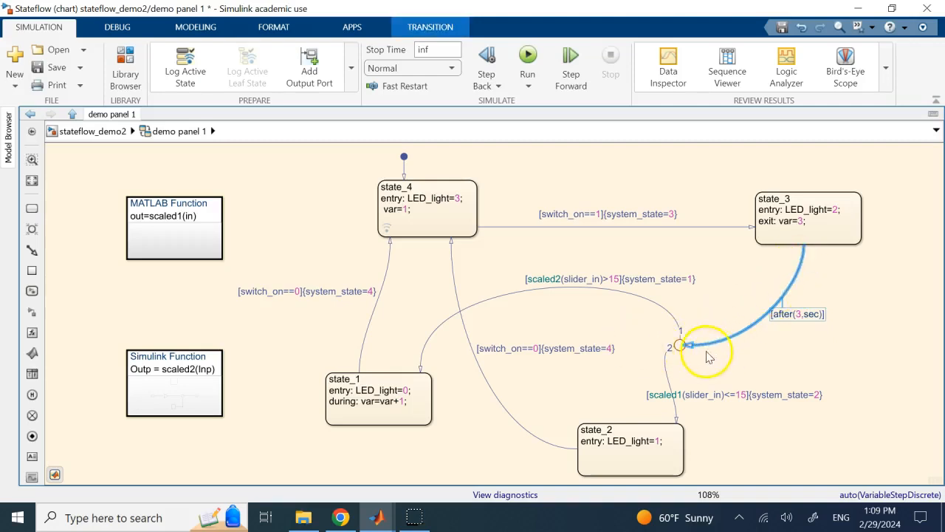
# Step: Place an extra connective junction in the empty area between the MATLAB Function block and state_4
pyautogui.click(679, 345)
pyautogui.click(32, 229)
pyautogui.click(276, 203)
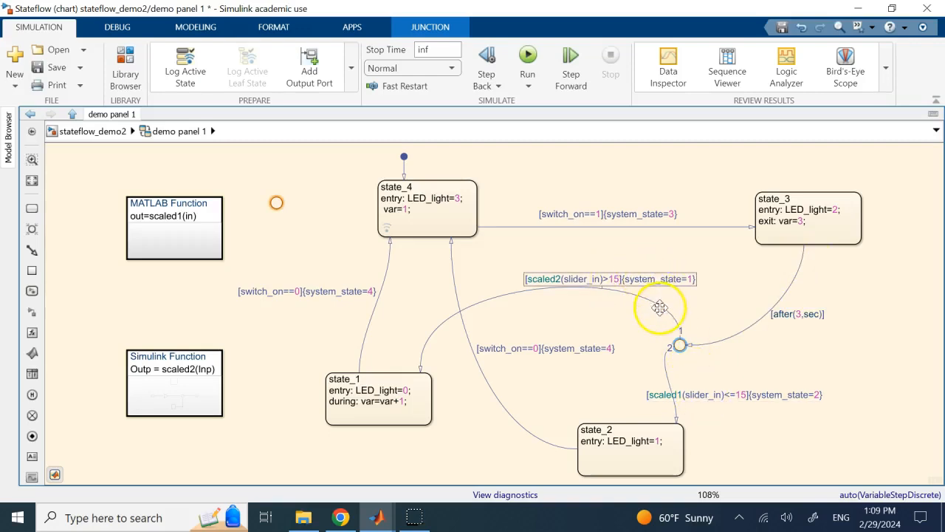
# Step: Trace the junction's incoming transition from state_3 and its two outgoing transitions to state_1 and state_2
pyautogui.click(365, 391)
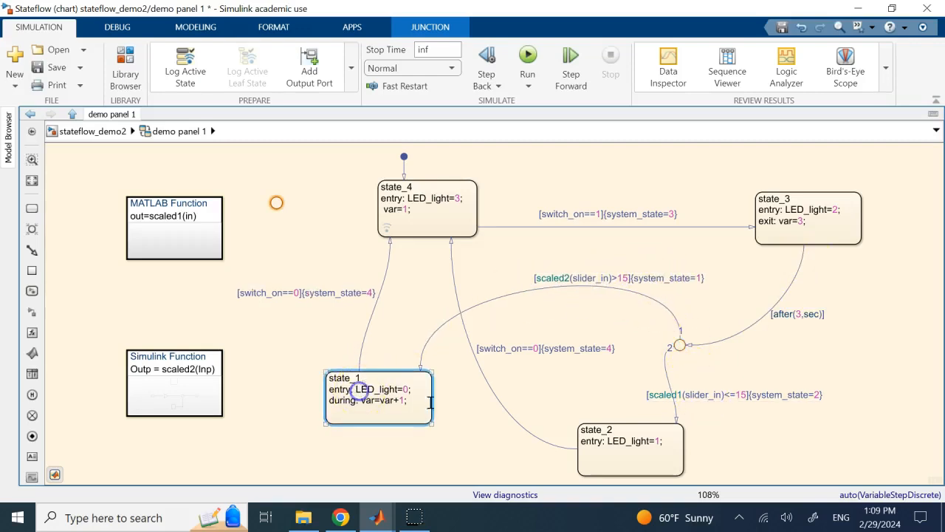
pyautogui.click(663, 439)
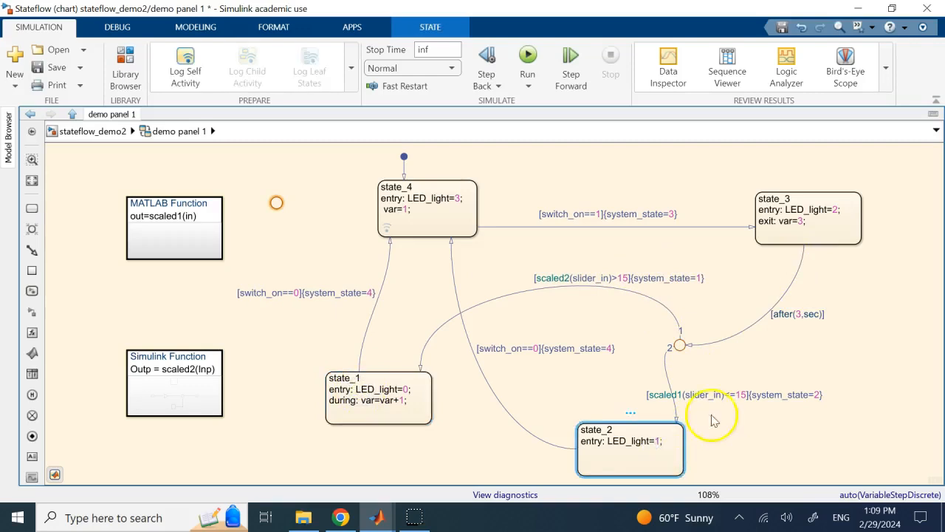
pyautogui.click(627, 293)
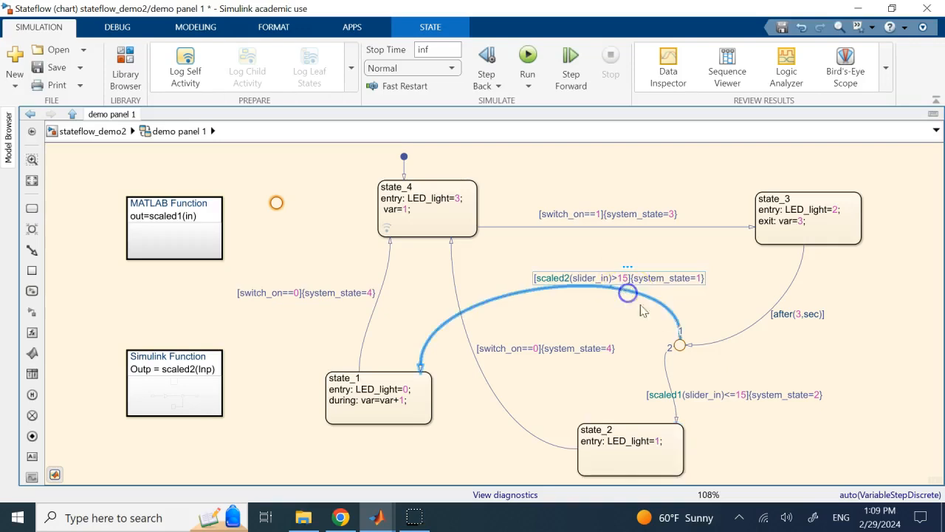
pyautogui.click(668, 364)
pyautogui.click(766, 315)
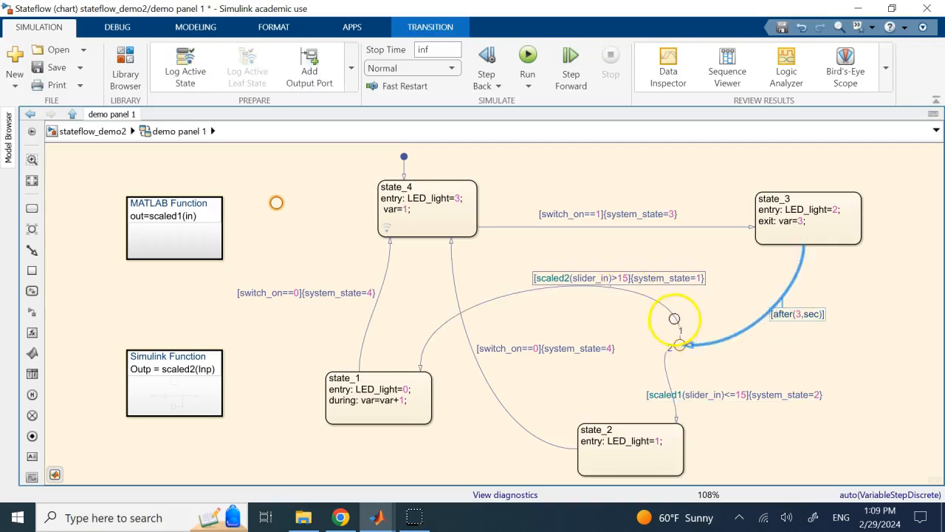
pyautogui.click(676, 319)
pyautogui.click(664, 362)
pyautogui.click(675, 318)
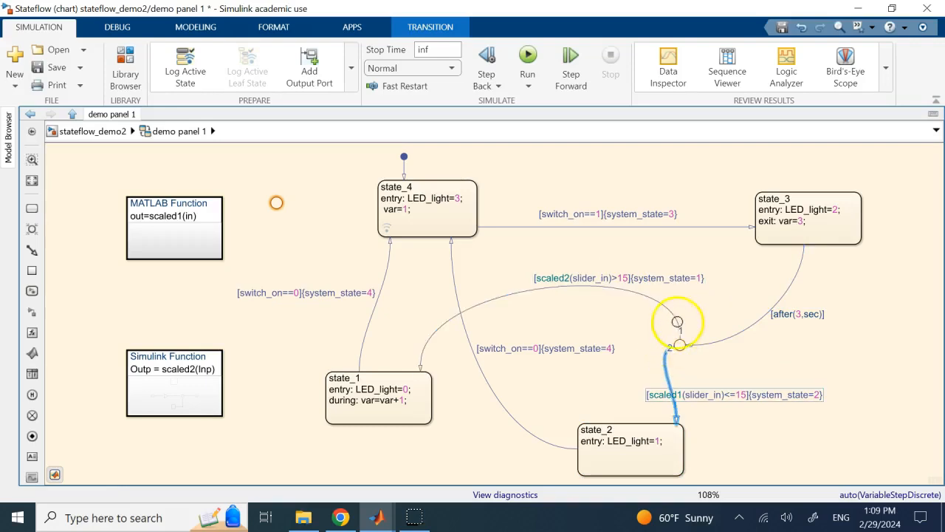
pyautogui.click(670, 378)
# Step: Delete the unconnected junction between the MATLAB Function block and state_4
pyautogui.moveTo(257, 179); pyautogui.dragTo(306, 229)
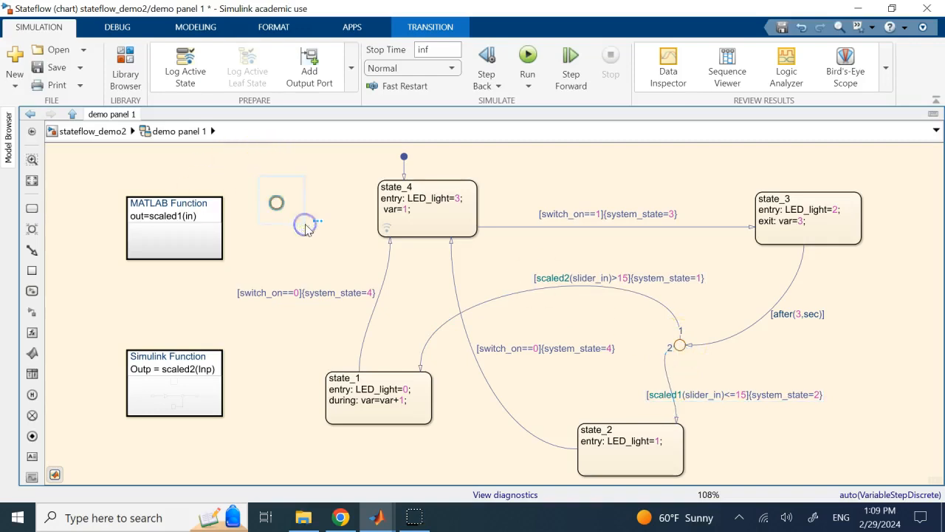
pyautogui.click(591, 291)
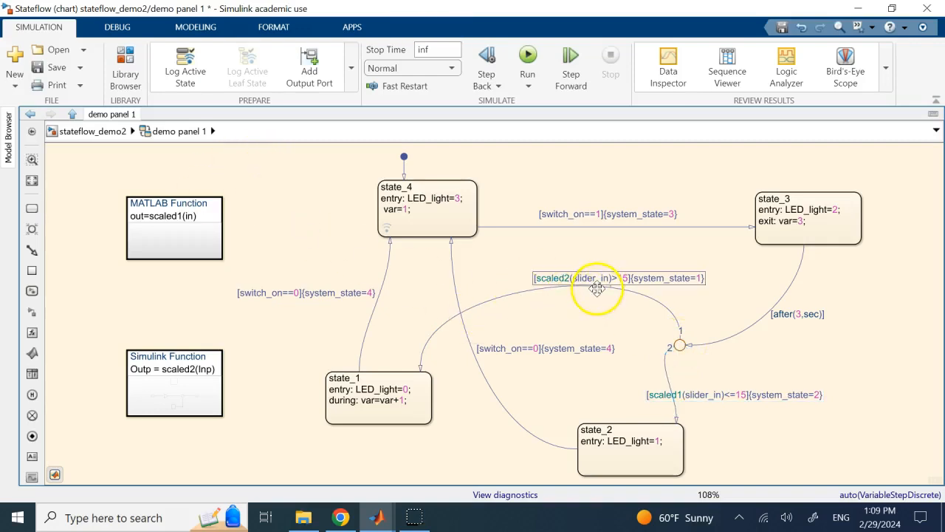
# Step: Examine the slider conditions on the junction's two outgoing transitions and the state_1 entry action reached by the scaled2 branch
pyautogui.click(548, 280)
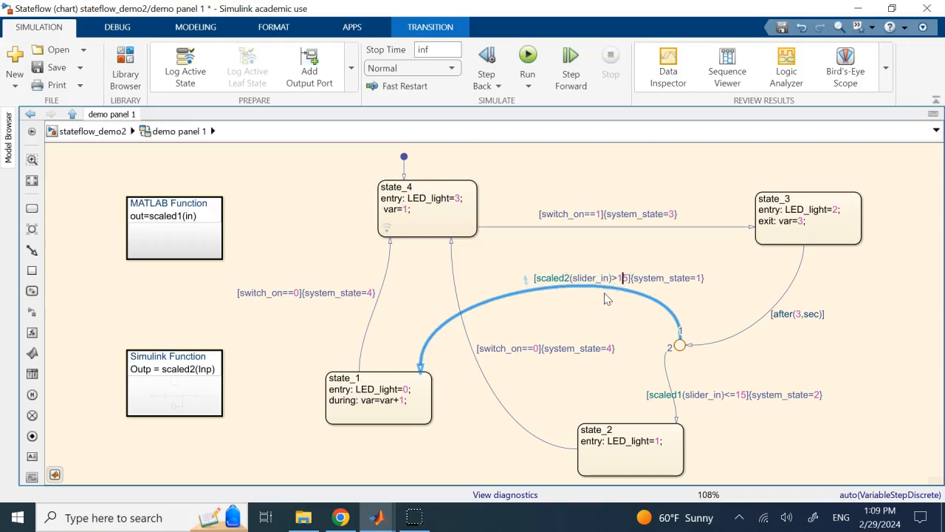
pyautogui.click(413, 387)
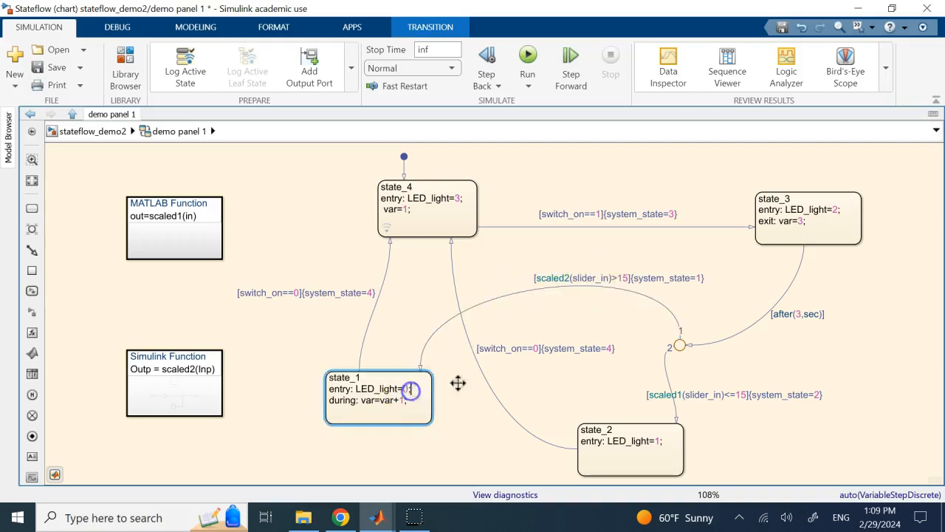
pyautogui.click(674, 405)
pyautogui.click(673, 395)
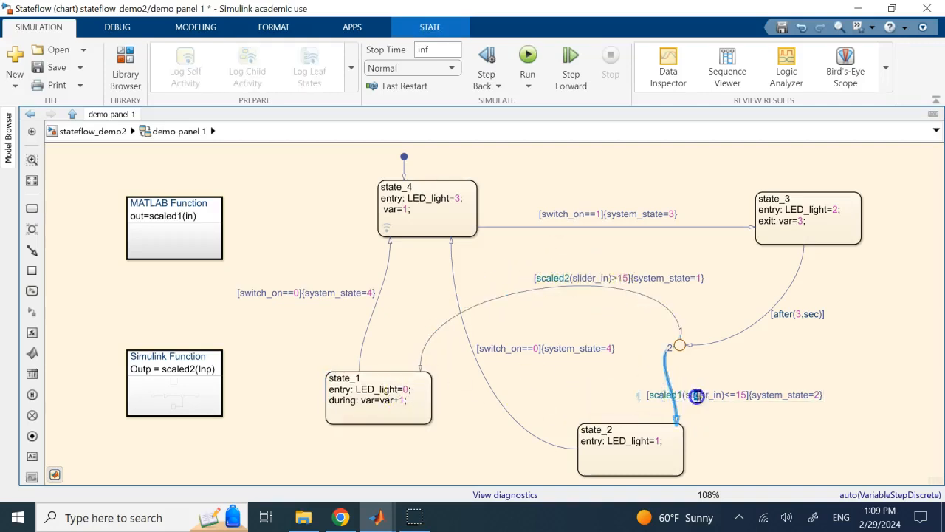
# Step: Move the scaled1 condition label off the junction-to-state_2 transition so it sits clear beside the arrow
pyautogui.moveTo(686, 396); pyautogui.dragTo(777, 388)
pyautogui.click(724, 422)
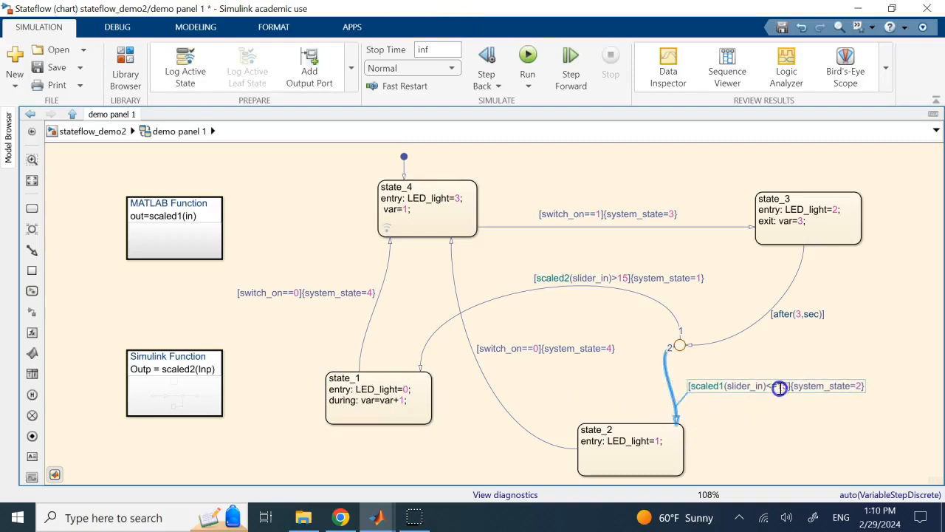
pyautogui.click(761, 441)
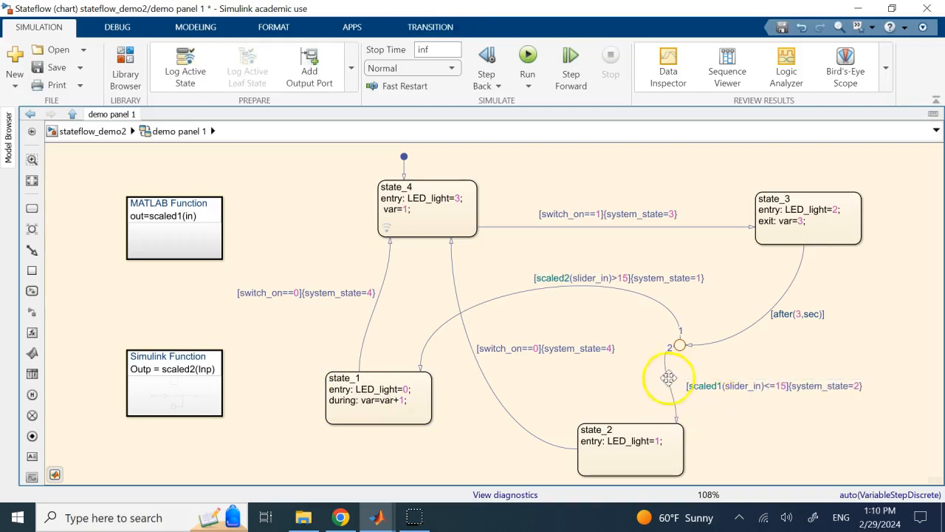
# Step: Trace slider_in back to the Slider and its constant block in the stateflow_demo2 model, and return to the demo panel 1 chart
pyautogui.click(594, 277)
pyautogui.click(92, 131)
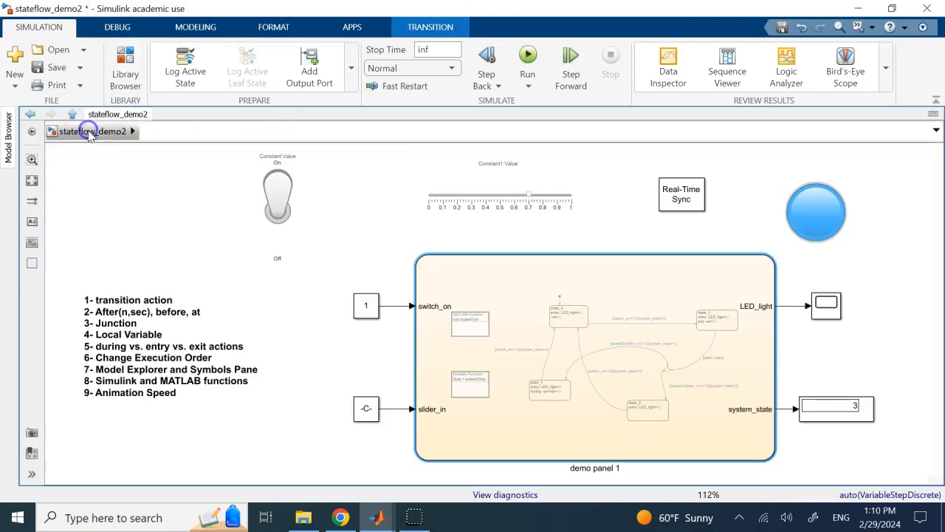
pyautogui.click(468, 194)
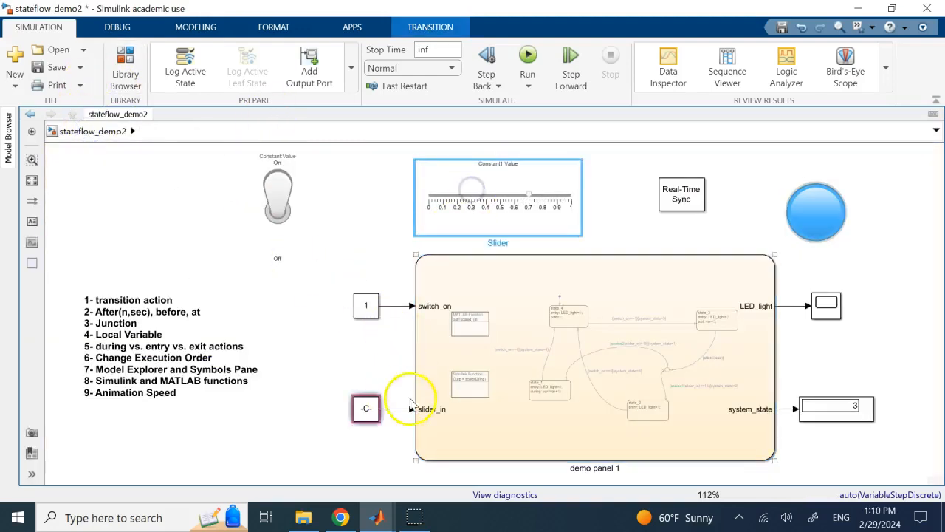
pyautogui.doubleClick(510, 342)
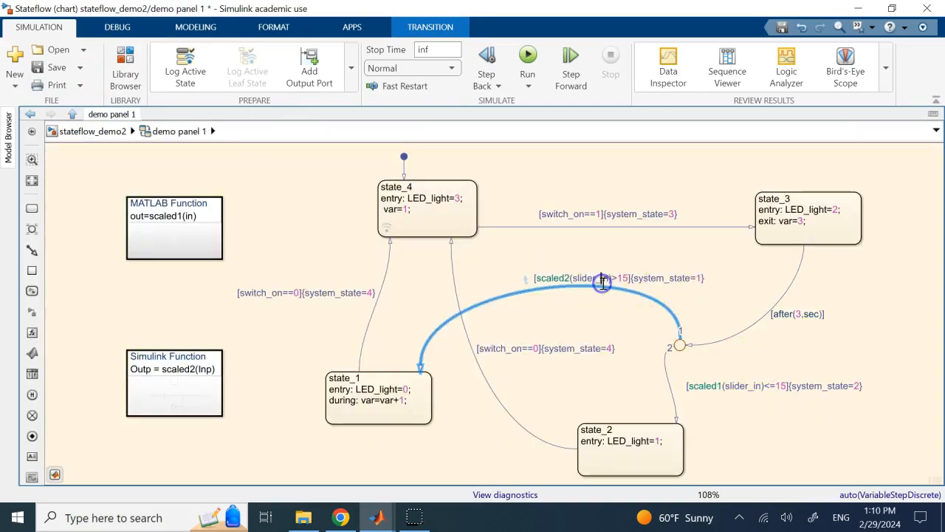
# Step: Match the scaled1 and scaled2 calls in the junction's conditions to the chart's MATLAB Function and Simulink Function blocks
pyautogui.click(746, 384)
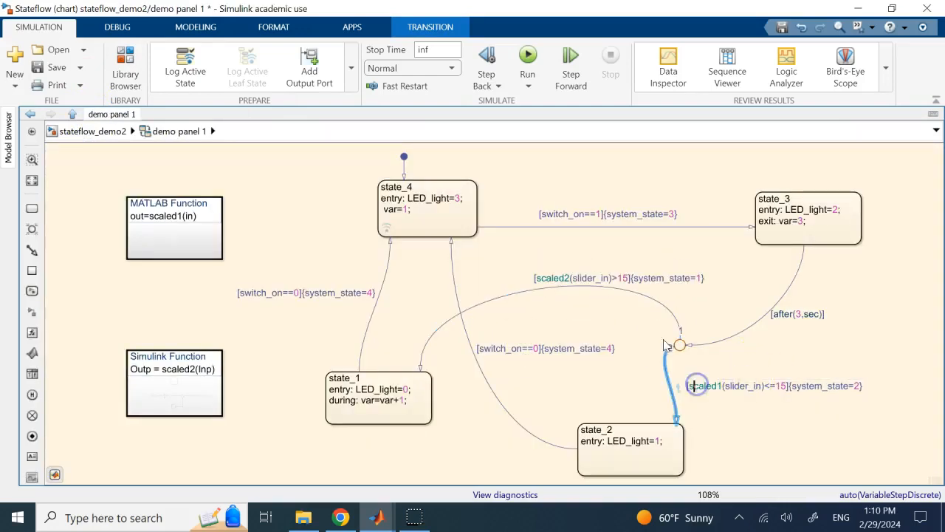
pyautogui.click(556, 278)
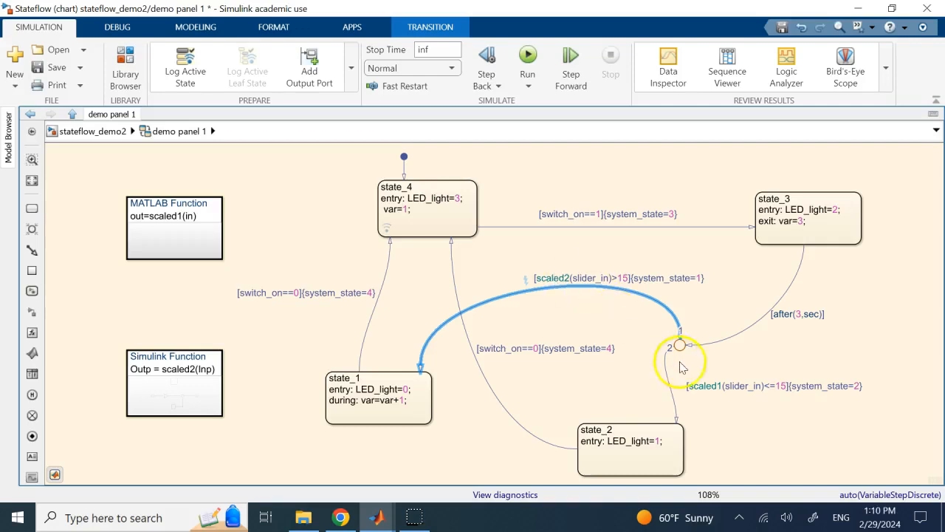
pyautogui.click(703, 380)
pyautogui.click(168, 236)
pyautogui.click(181, 380)
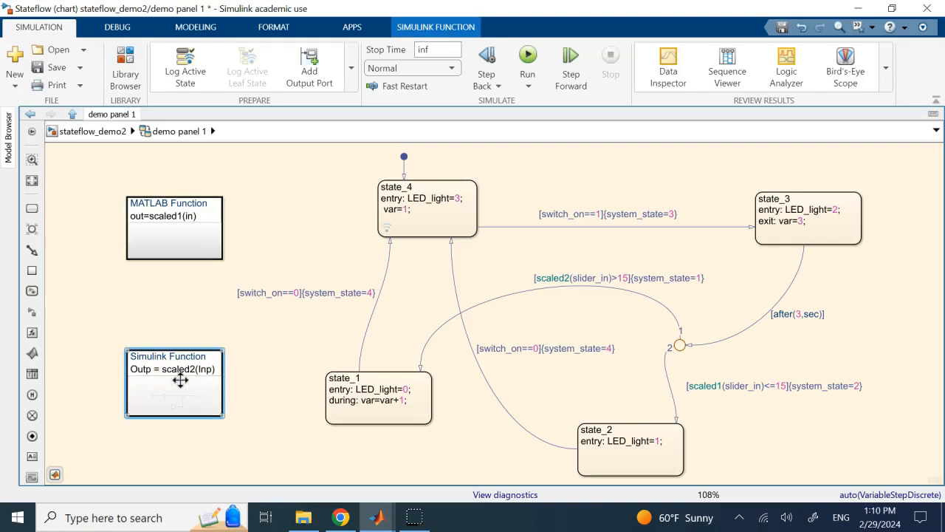
pyautogui.click(184, 251)
pyautogui.click(179, 384)
# Step: Follow the junction's scaled2 and scaled1 branches to their destination states, state_1 and state_2
pyautogui.click(551, 273)
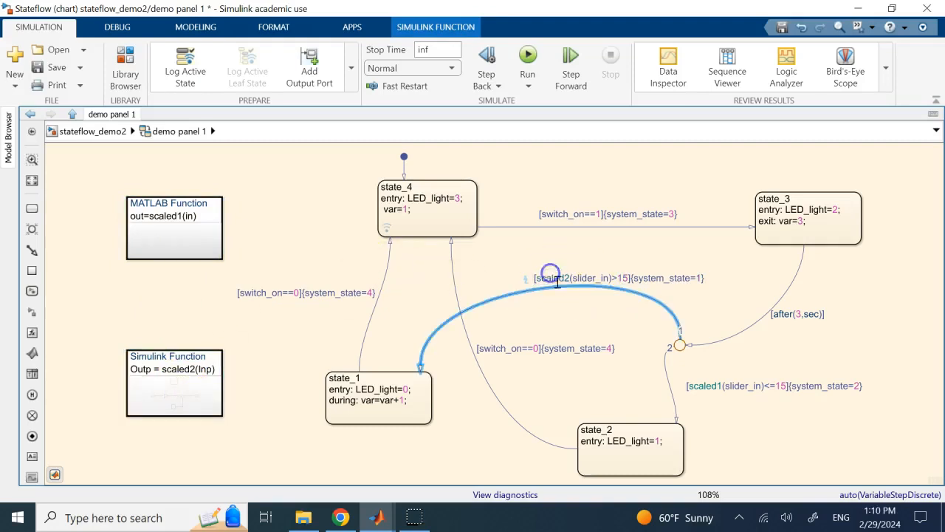
pyautogui.click(722, 385)
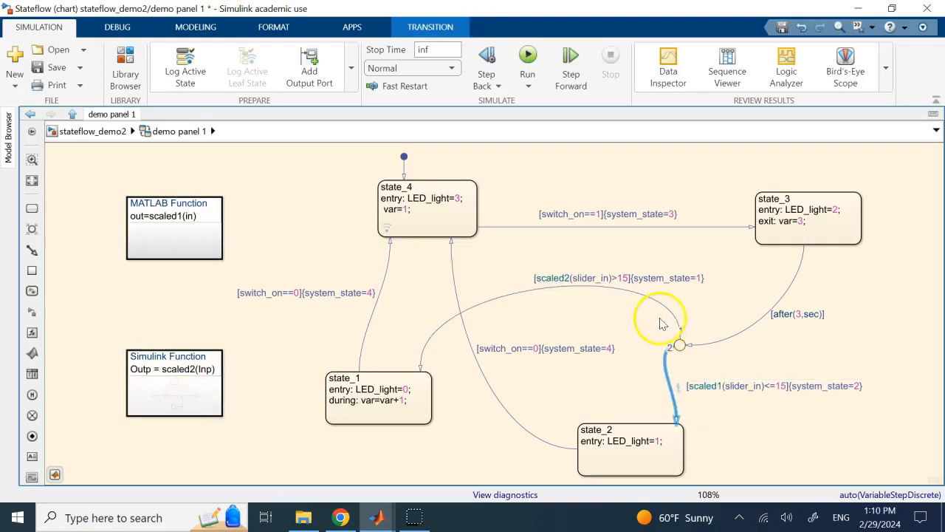
pyautogui.click(518, 293)
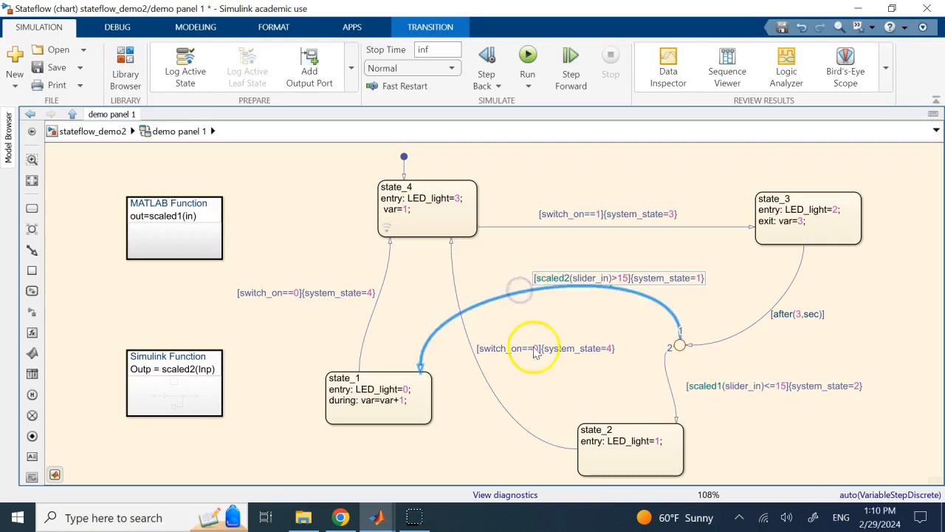
pyautogui.click(619, 464)
pyautogui.click(376, 407)
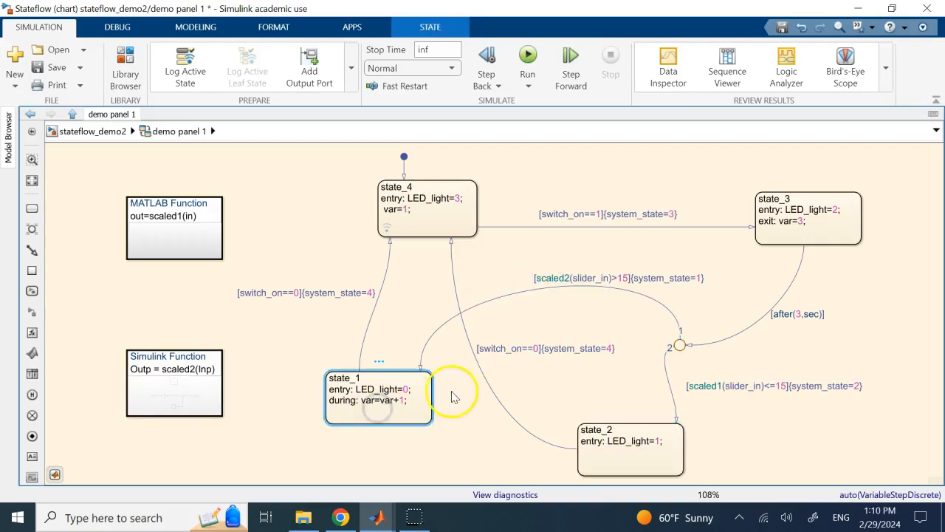
# Step: Examine the switch_on==0 conditions on the transitions that return from state_1 and state_2 to state_4
pyautogui.click(601, 459)
pyautogui.click(419, 223)
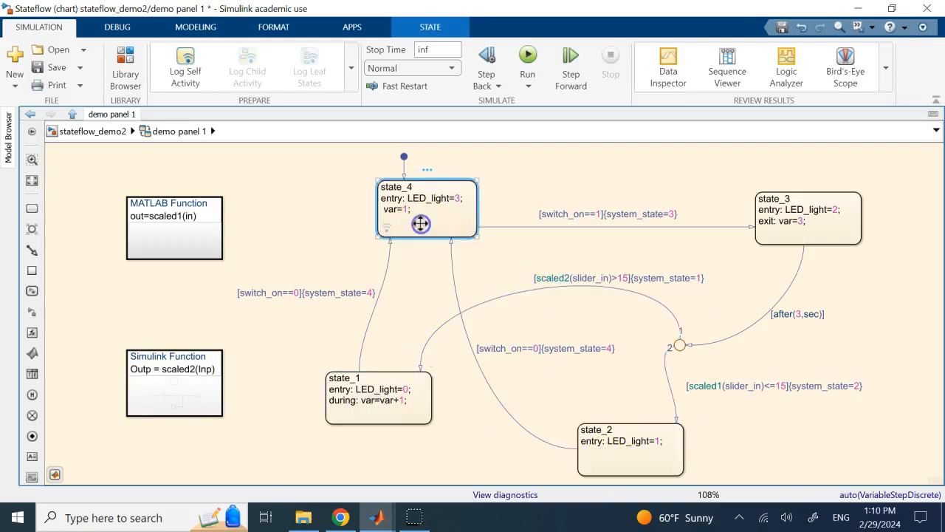
pyautogui.click(291, 293)
pyautogui.doubleClick(274, 294)
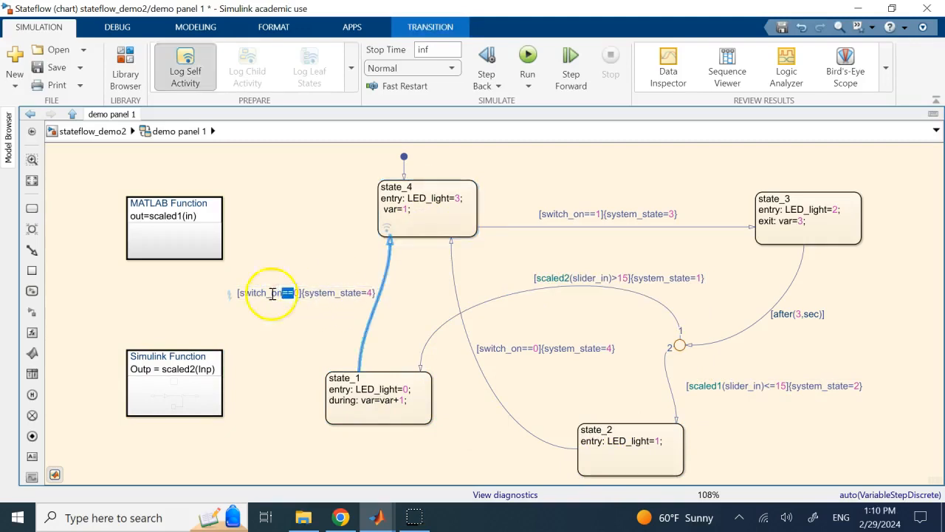
pyautogui.doubleClick(509, 347)
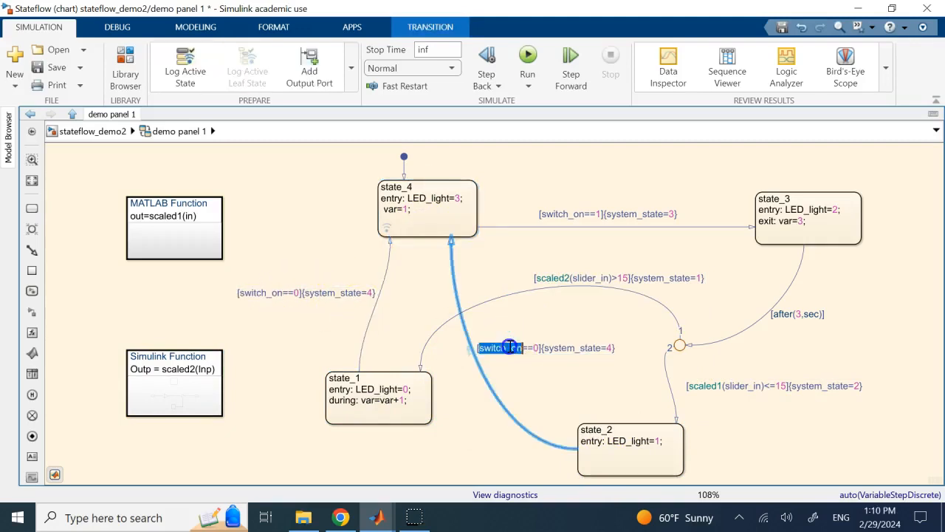
pyautogui.click(527, 373)
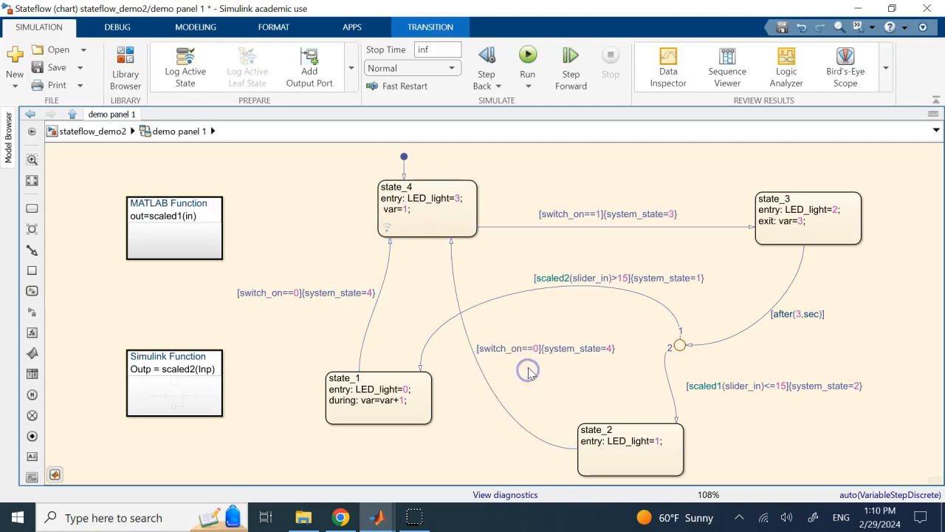
pyautogui.click(521, 353)
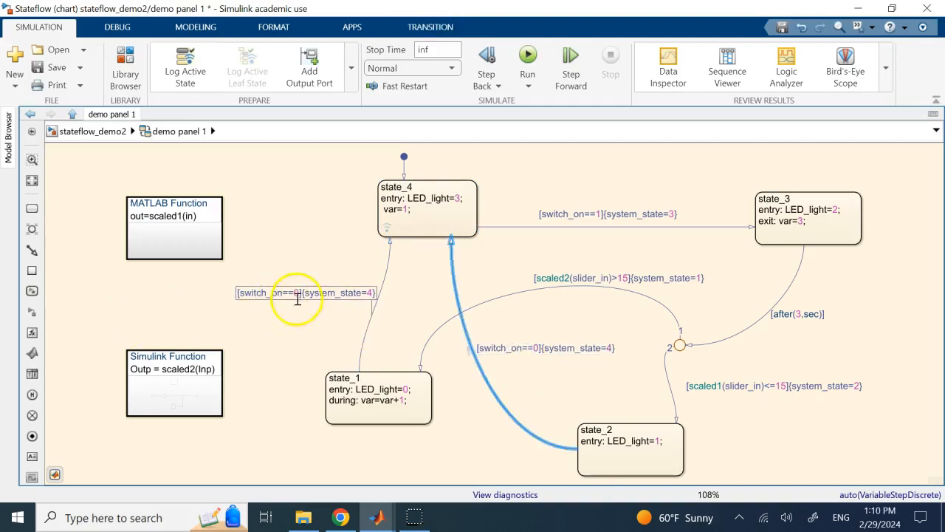
# Step: Examine the switch_on==1 condition on the transition from state_4 to state_3
pyautogui.click(576, 219)
pyautogui.doubleClick(565, 212)
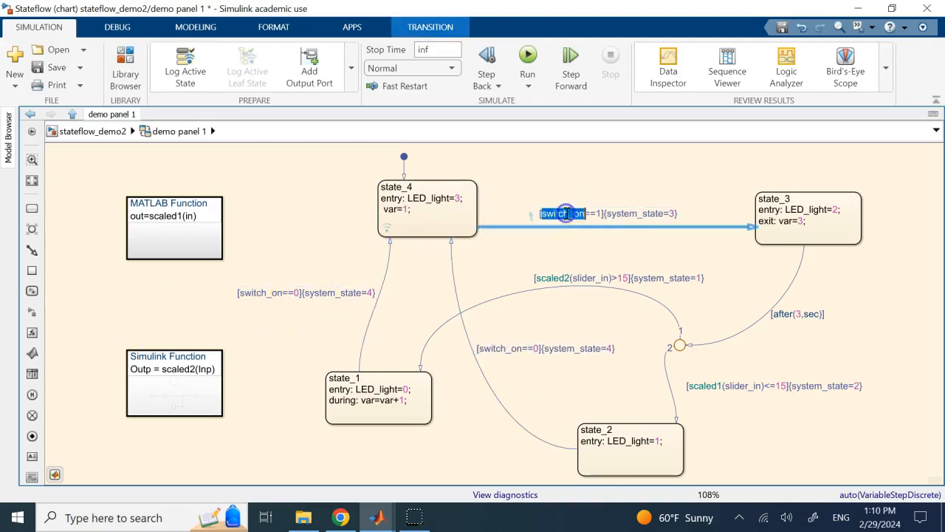
pyautogui.click(918, 306)
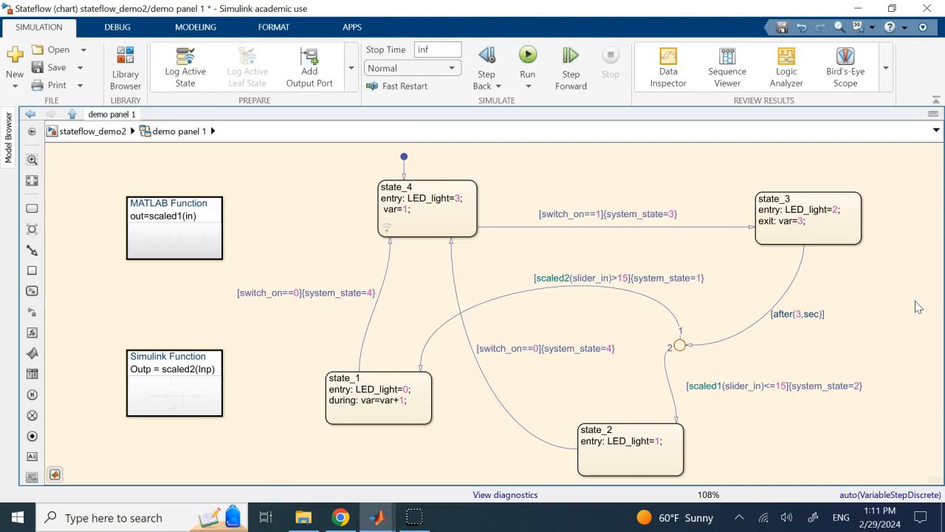
# Step: Examine the curly-bracket transition action system_state=3 that follows the condition on the state_4-to-state_3 transition
pyautogui.click(604, 216)
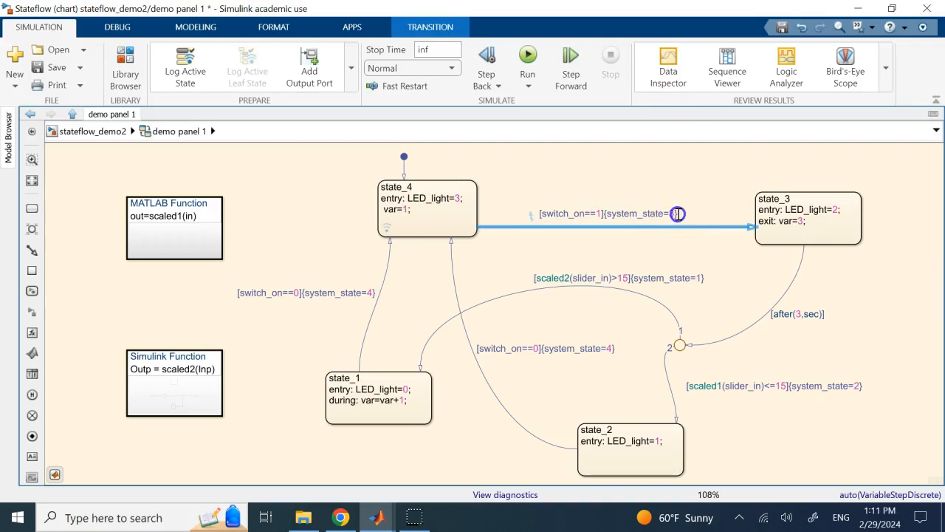
pyautogui.click(607, 218)
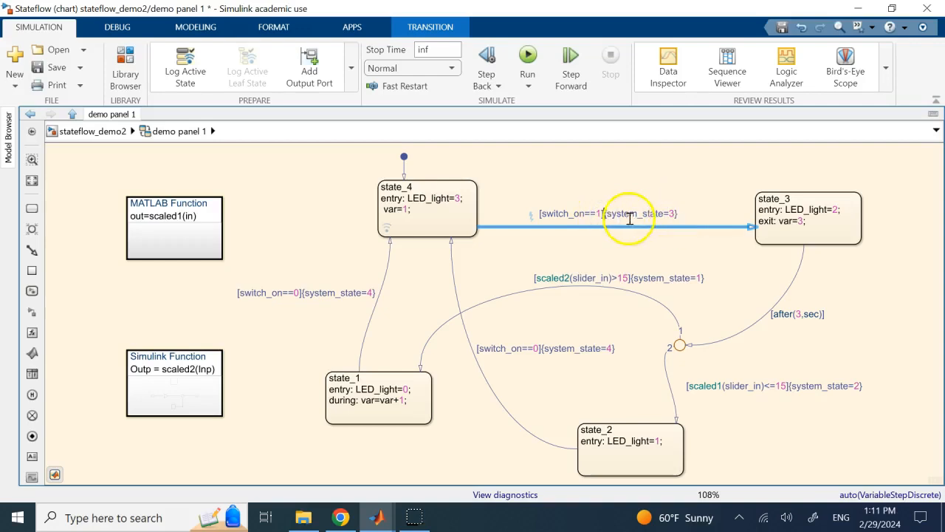
pyautogui.moveTo(626, 212); pyautogui.dragTo(674, 210)
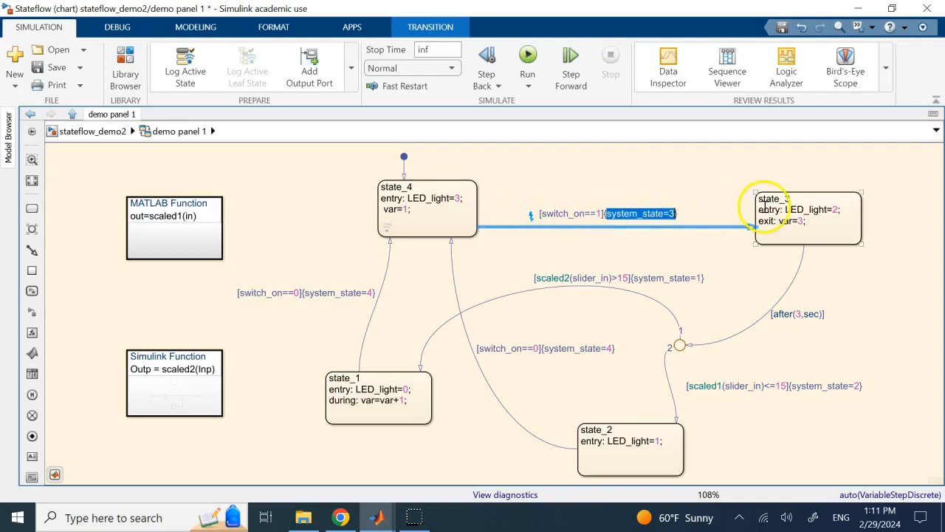
pyautogui.click(608, 188)
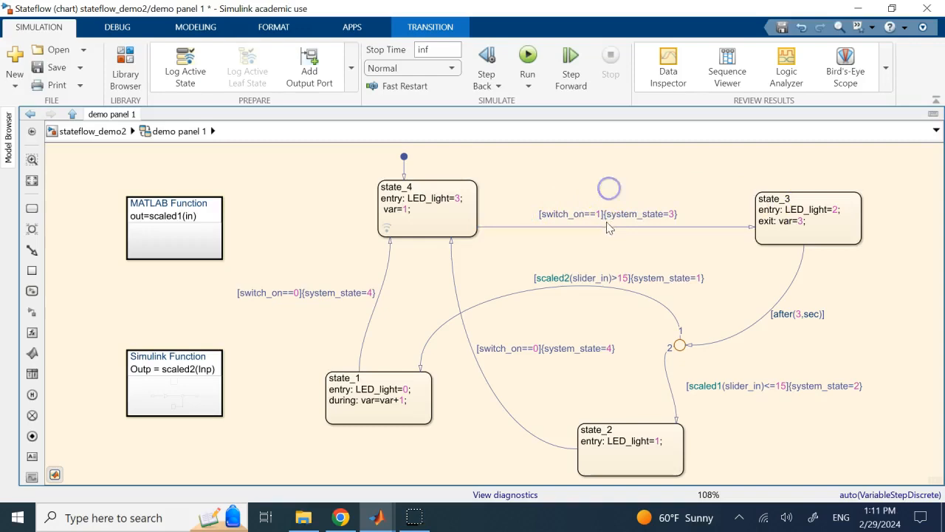
# Step: Nudge the state_4-to-state_3 transition's label slightly away from its arrow and review its action relative to state_3
pyautogui.click(605, 213)
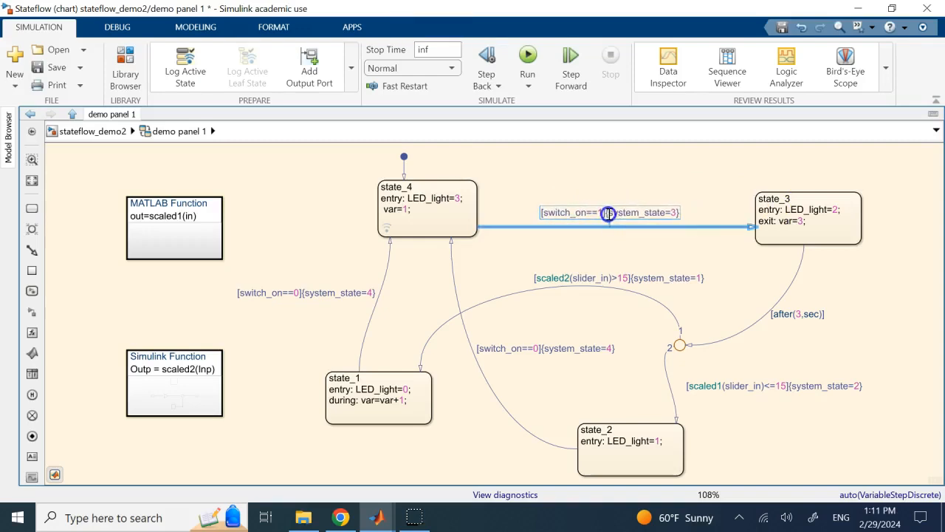
pyautogui.click(612, 186)
pyautogui.click(610, 212)
pyautogui.moveTo(610, 212)
pyautogui.mouseDown()
pyautogui.moveTo(641, 211)
pyautogui.moveTo(609, 211)
pyautogui.mouseUp()
pyautogui.doubleClick(676, 209)
pyautogui.click(792, 202)
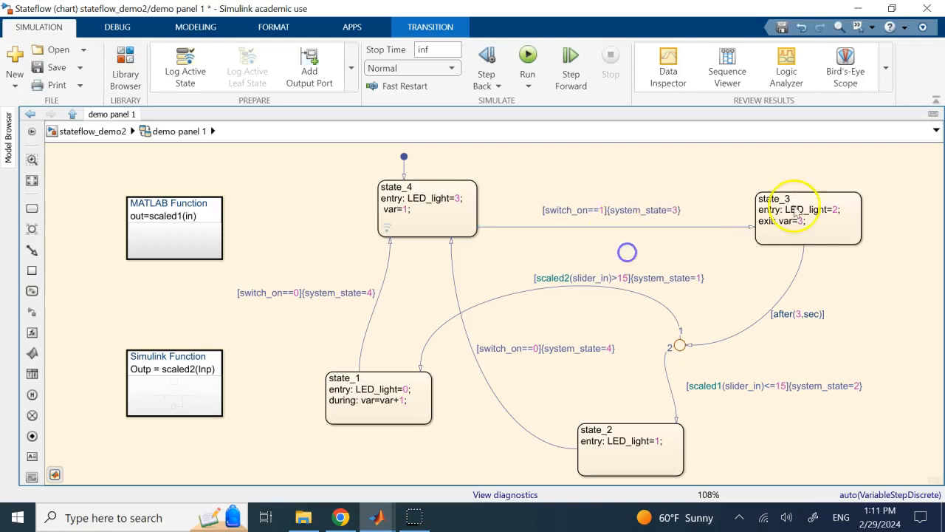
# Step: Relate the system_state action to the system_state output in the stateflow_demo2 model, and return to the demo panel 1 chart
pyautogui.click(660, 211)
pyautogui.doubleClick(659, 213)
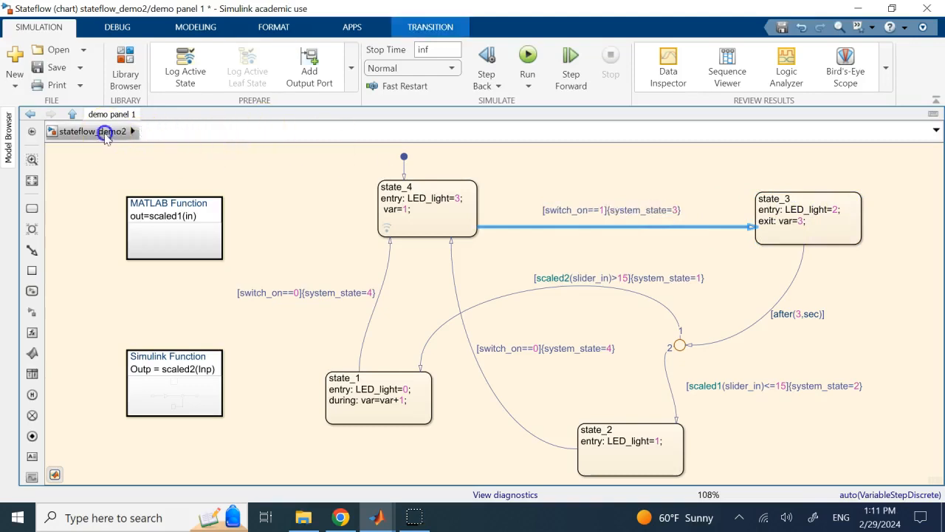
pyautogui.click(103, 132)
pyautogui.doubleClick(639, 285)
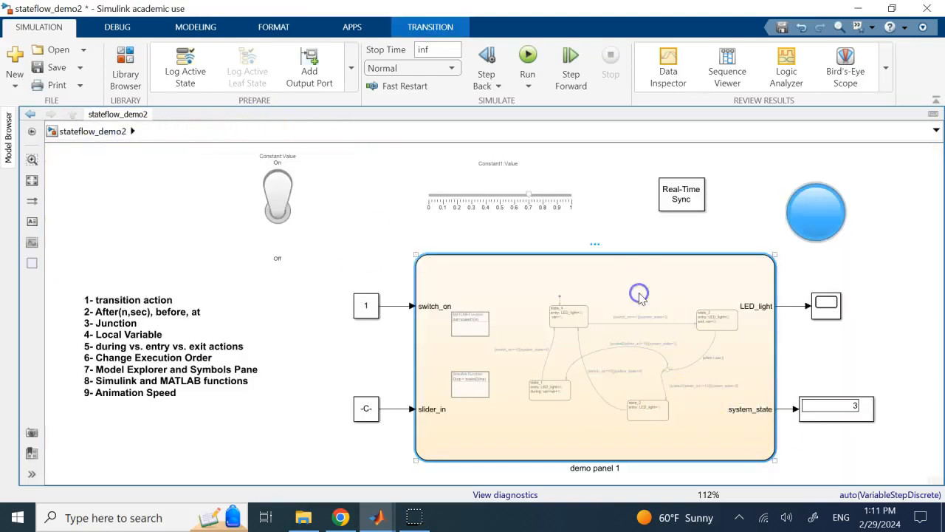
pyautogui.doubleClick(640, 209)
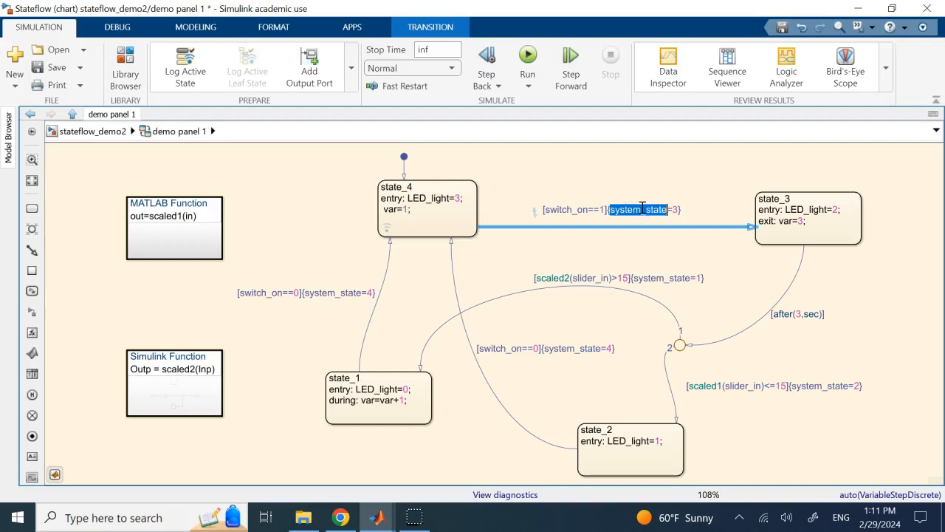
# Step: Examine the system_state=2 transition action on the junction's branch into state_2
pyautogui.click(737, 356)
pyautogui.click(672, 392)
pyautogui.tripleClick(816, 386)
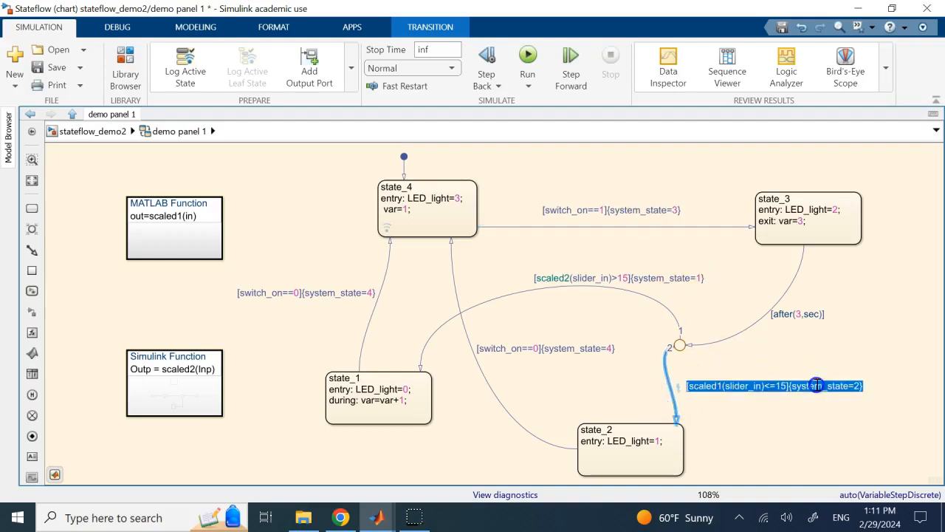
pyautogui.click(831, 385)
# Step: Examine the system_state=1 action on the junction-to-state_1 transition and the system_state=4 action on the state_1-to-state_4 transition
pyautogui.click(618, 289)
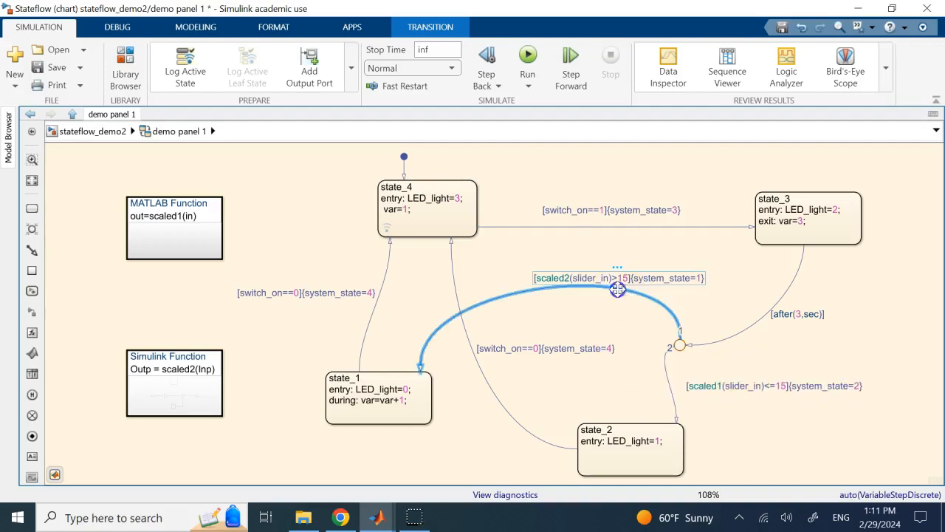
pyautogui.doubleClick(650, 280)
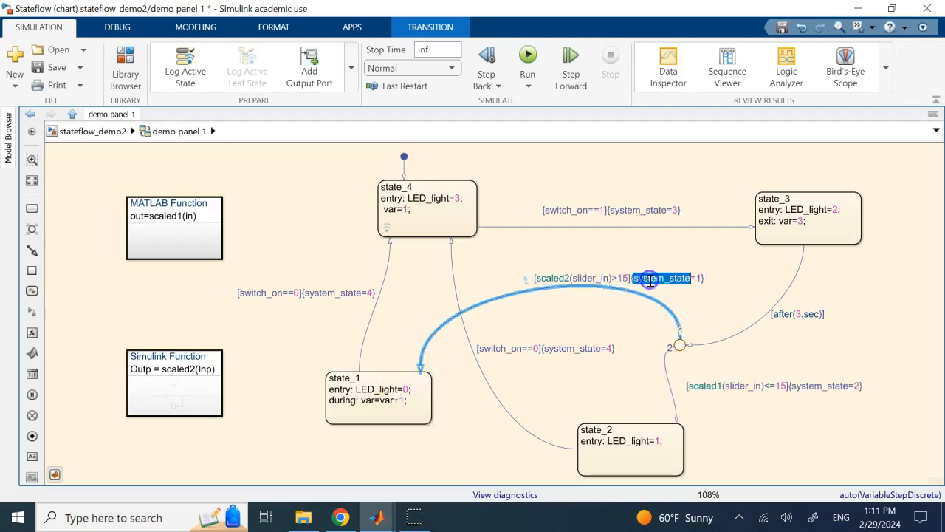
pyautogui.click(737, 287)
pyautogui.click(386, 259)
pyautogui.doubleClick(349, 293)
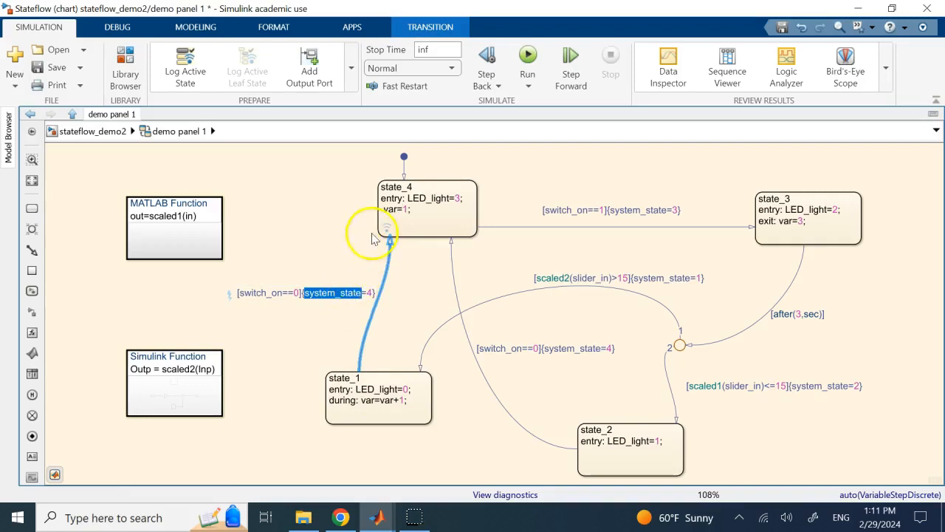
# Step: Nudge the state_1-to-state_4 transition's label slightly away from its arrow in the demo panel 1 chart
pyautogui.click(301, 215)
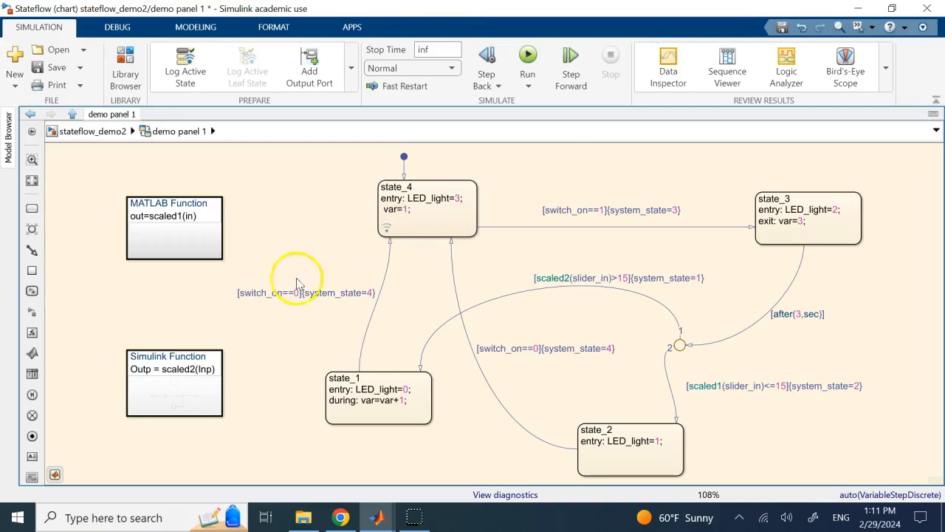
pyautogui.doubleClick(332, 294)
pyautogui.click(338, 300)
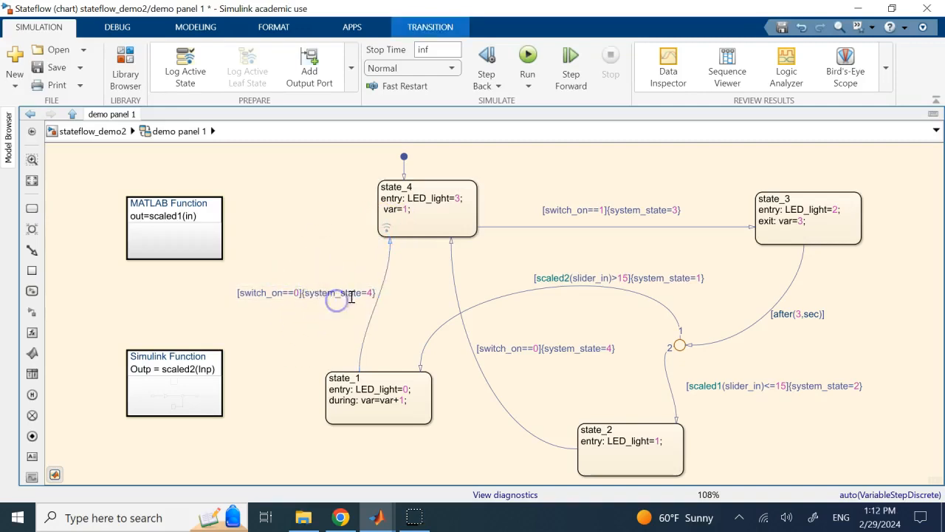
pyautogui.moveTo(302, 294)
pyautogui.mouseDown()
pyautogui.moveTo(327, 294)
pyautogui.moveTo(298, 295)
pyautogui.mouseUp()
pyautogui.click(308, 272)
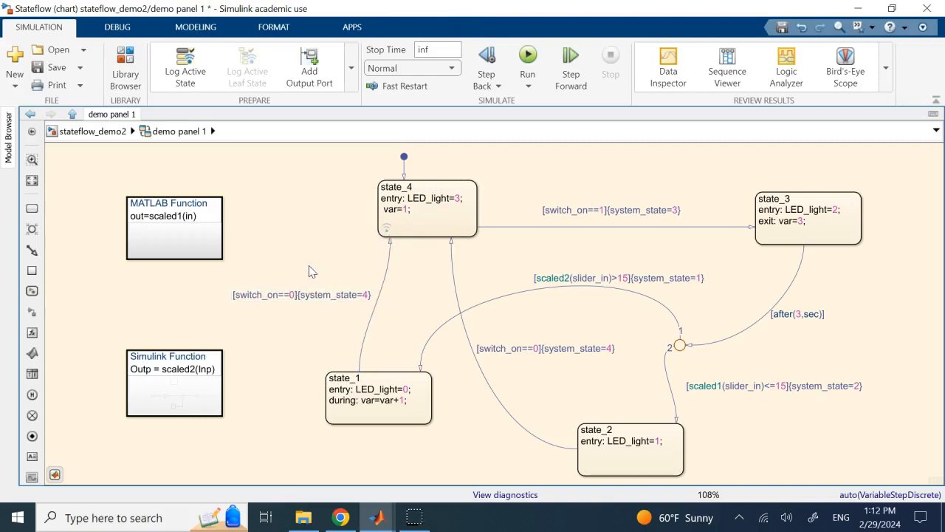
# Step: Return to the stateflow_demo2 model and review the topic list's entries on transition actions, temporal operators, junctions, and Simulink and MATLAB functions against the chart
pyautogui.click(84, 136)
pyautogui.click(171, 311)
pyautogui.tripleClick(167, 301)
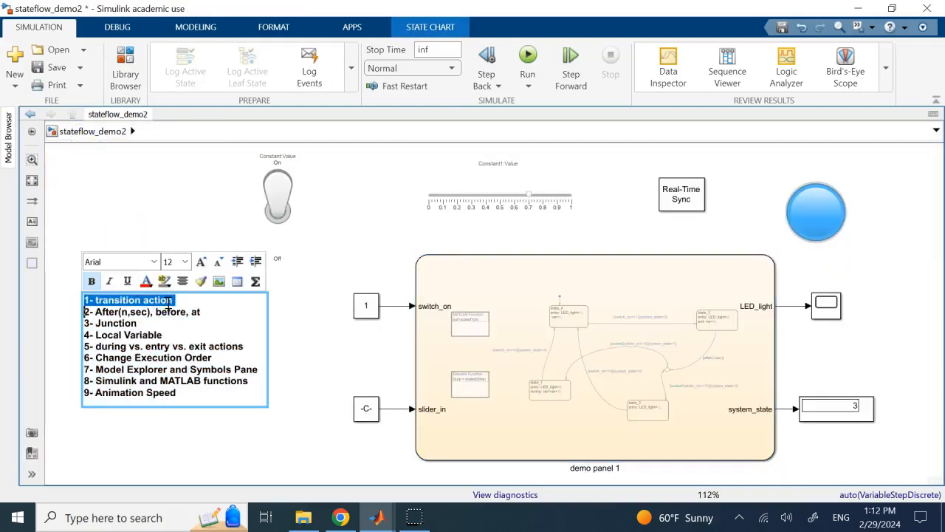
pyautogui.click(157, 313)
pyautogui.tripleClick(157, 313)
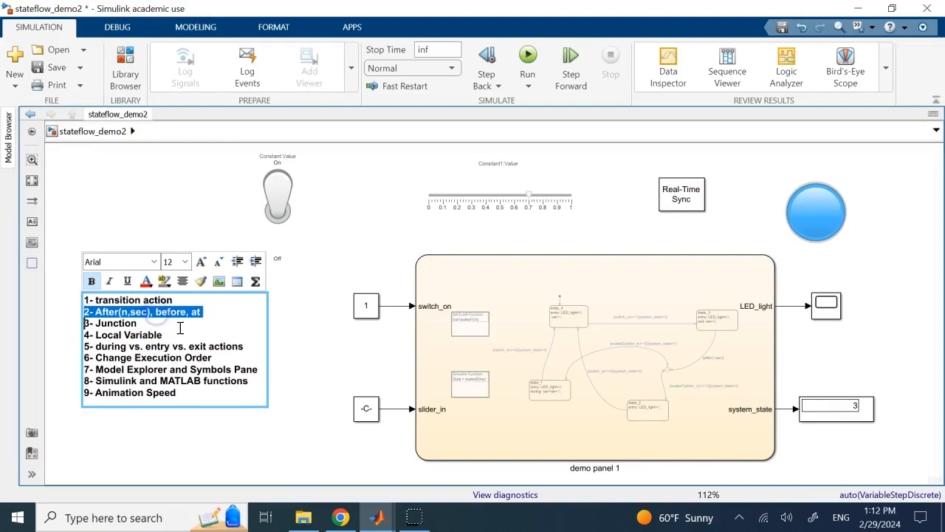
pyautogui.click(189, 311)
pyautogui.doubleClick(177, 312)
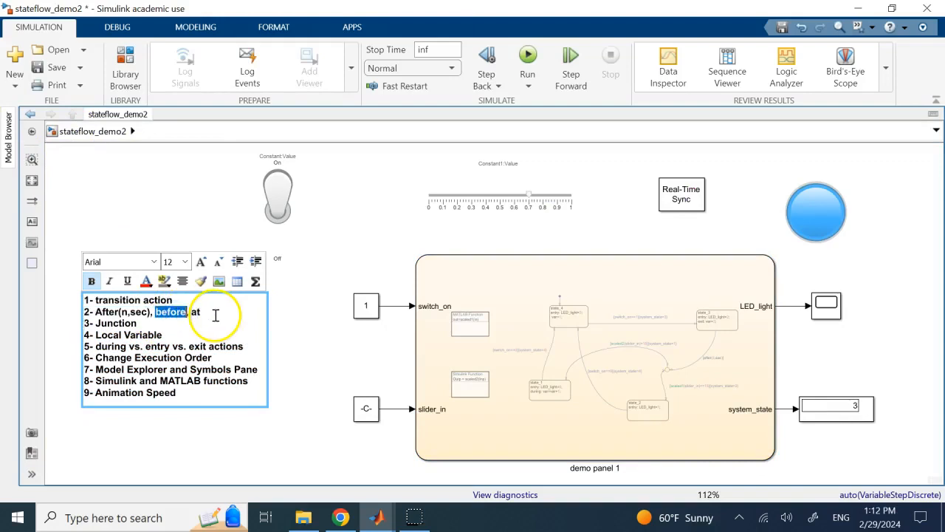
pyautogui.doubleClick(118, 323)
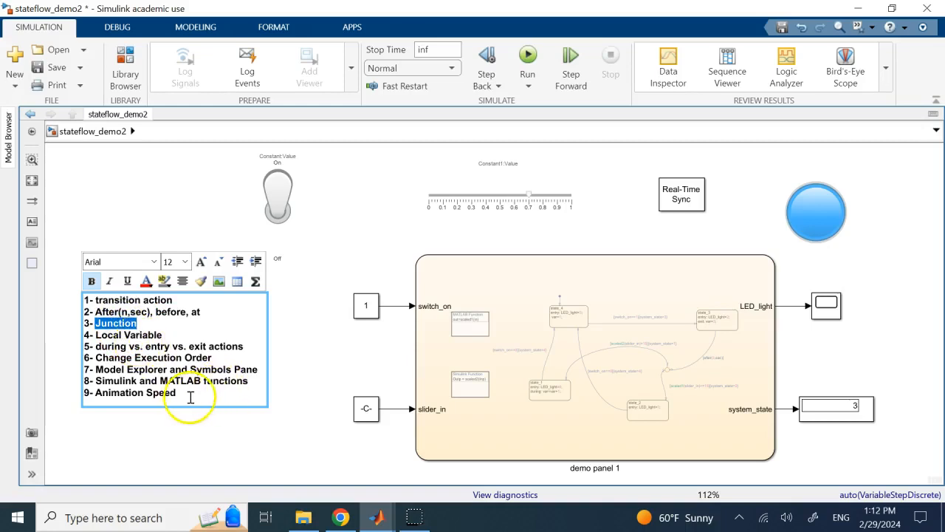
pyautogui.tripleClick(171, 381)
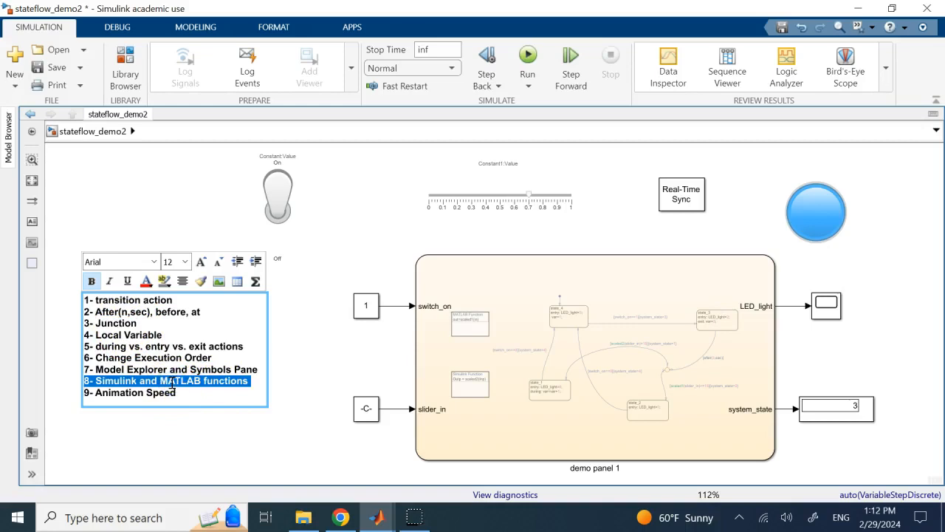
pyautogui.doubleClick(524, 288)
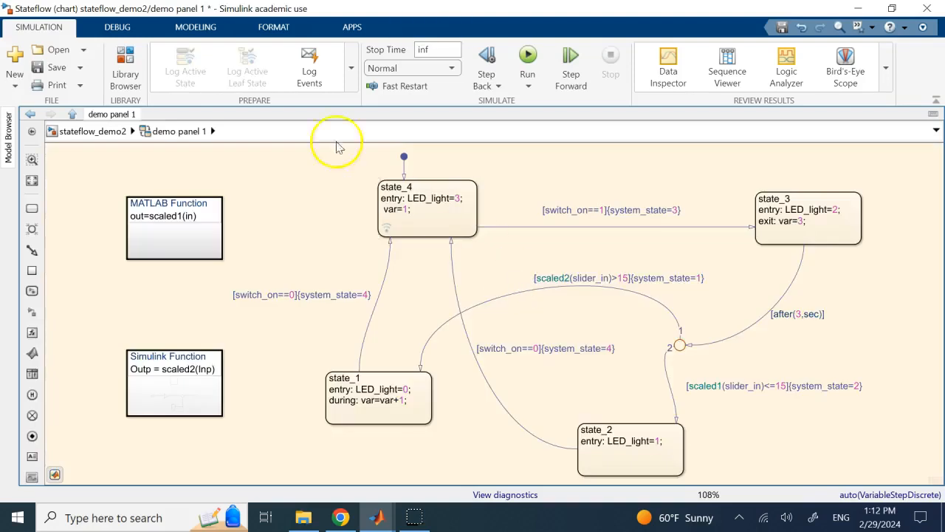
pyautogui.click(90, 132)
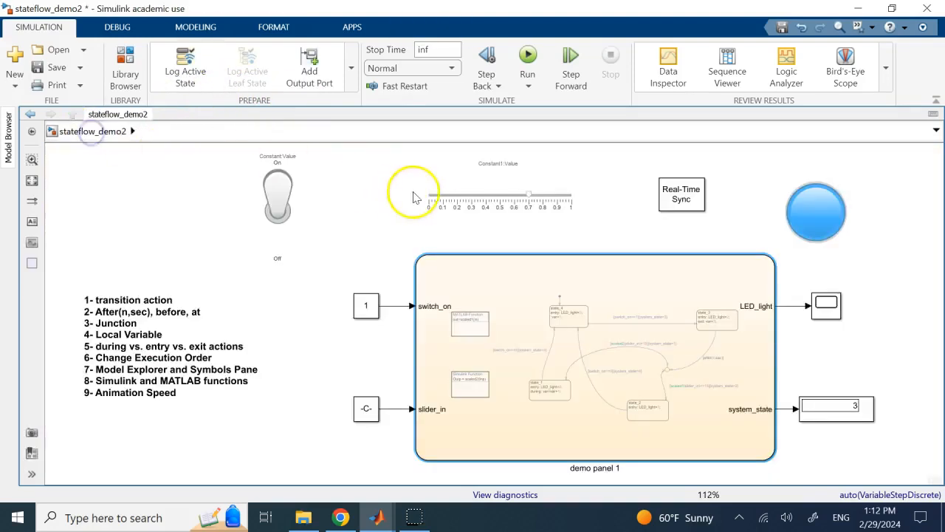
# Step: Turn the motor 1 switch off and run the simulation
pyautogui.click(484, 192)
pyautogui.click(274, 189)
pyautogui.click(276, 193)
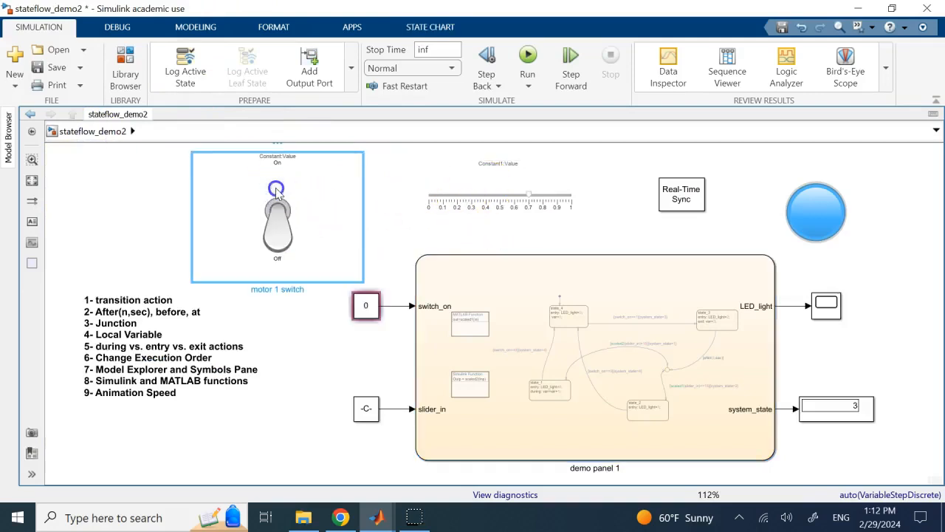
pyautogui.click(527, 62)
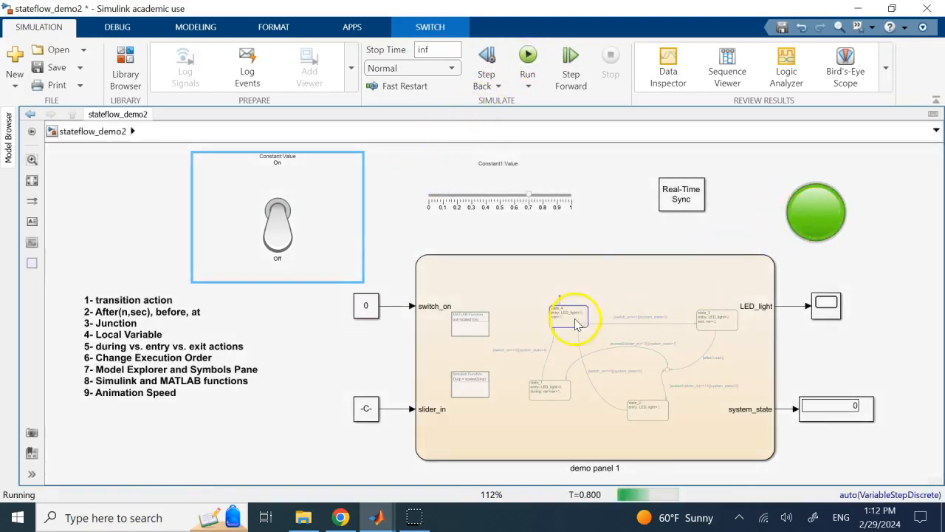
# Step: Turn the motor 1 switch on, off and on again to step the running chart through its states
pyautogui.click(278, 247)
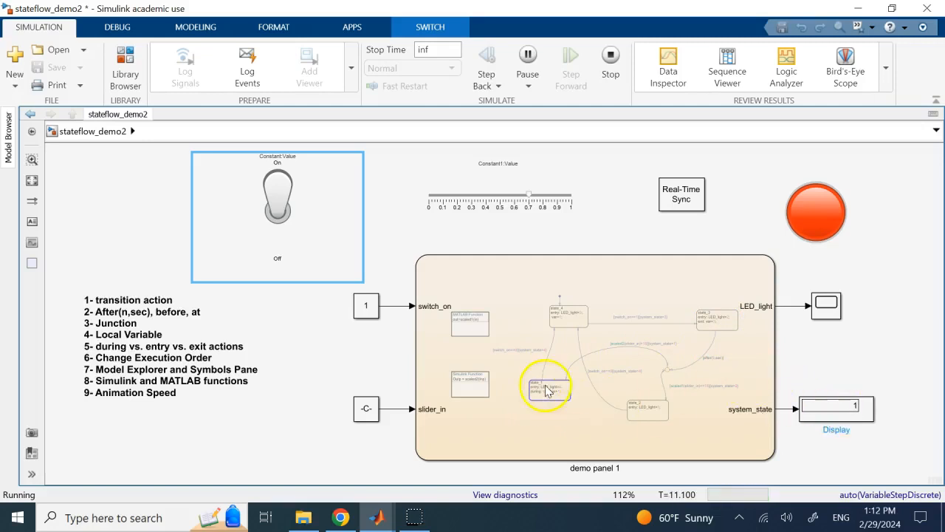
pyautogui.click(281, 189)
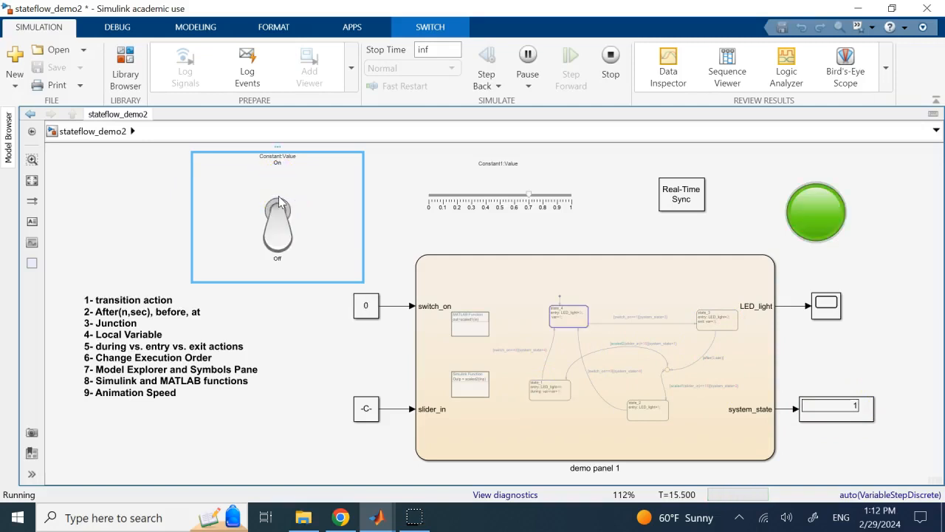
pyautogui.click(279, 203)
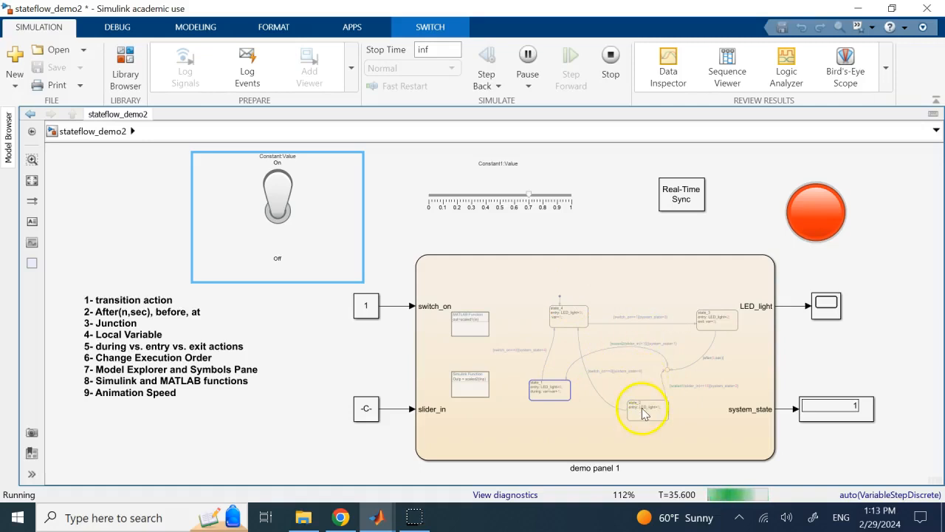
# Step: Lower the Constant1 slider to about 0.2 and cycle the motor 1 switch off and on
pyautogui.moveTo(530, 199); pyautogui.dragTo(458, 205)
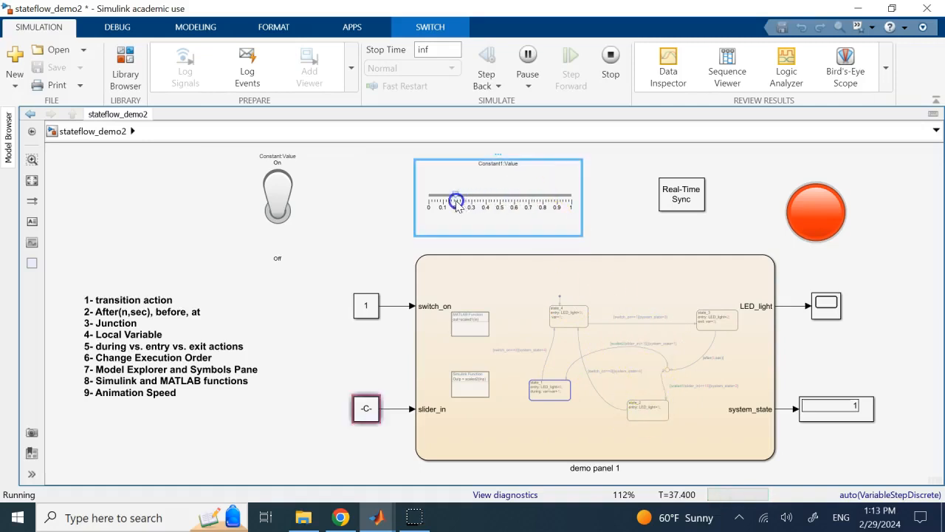
pyautogui.click(284, 185)
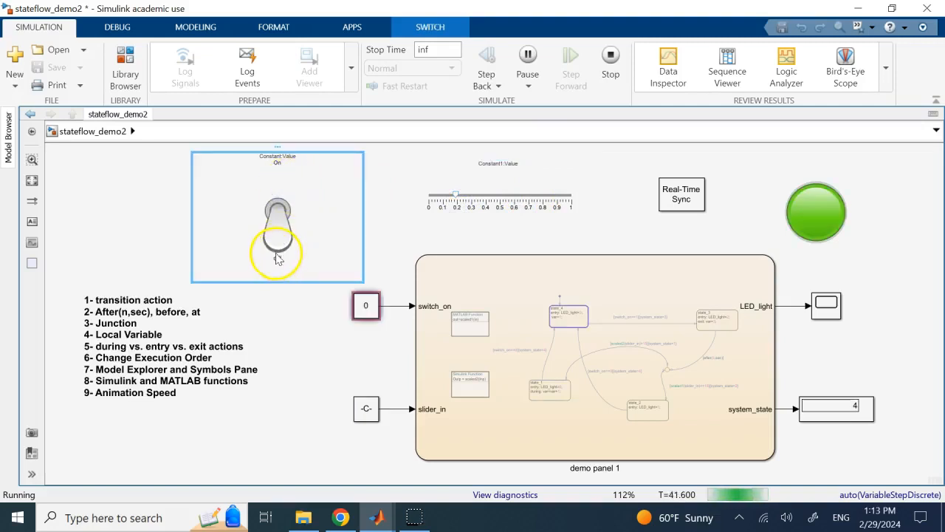
pyautogui.click(274, 240)
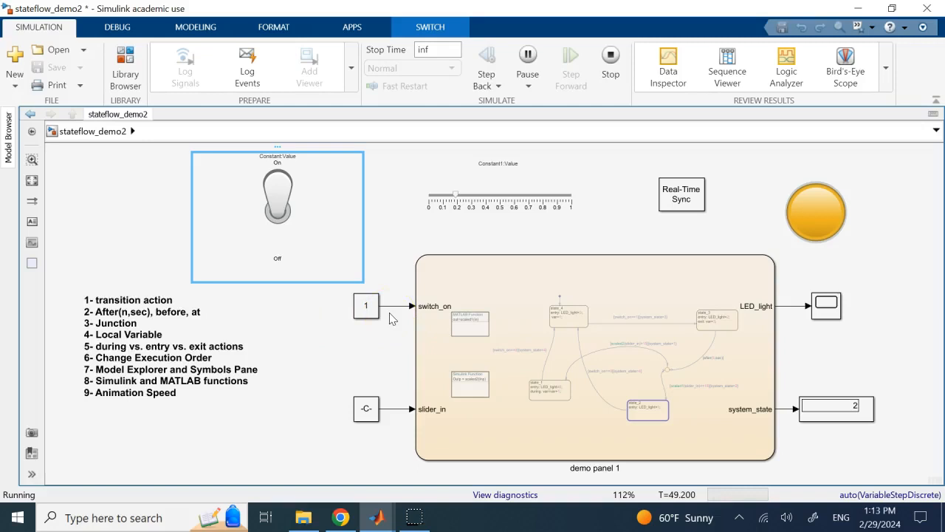
# Step: Raise the Constant1 slider to about 0.8 with the motor 1 switch off, and turn the switch back on
pyautogui.click(274, 181)
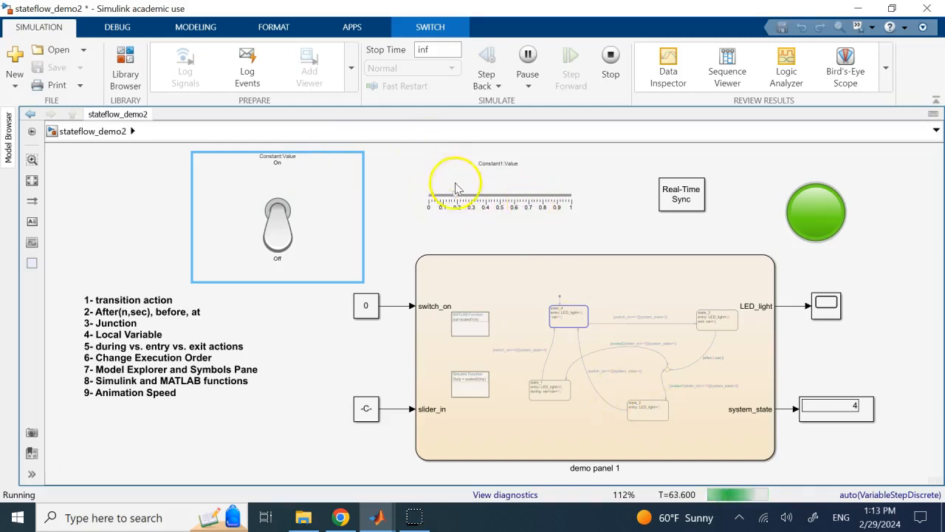
pyautogui.moveTo(455, 198); pyautogui.dragTo(545, 196)
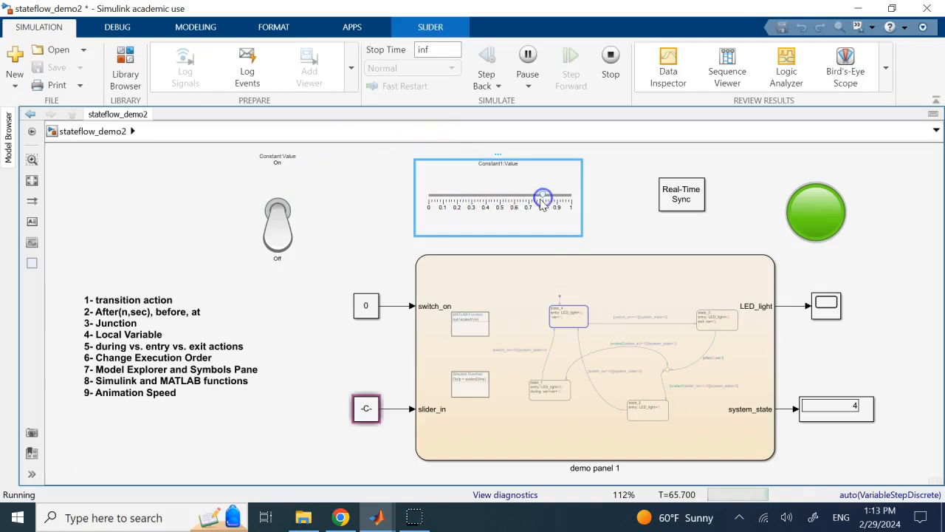
pyautogui.click(279, 235)
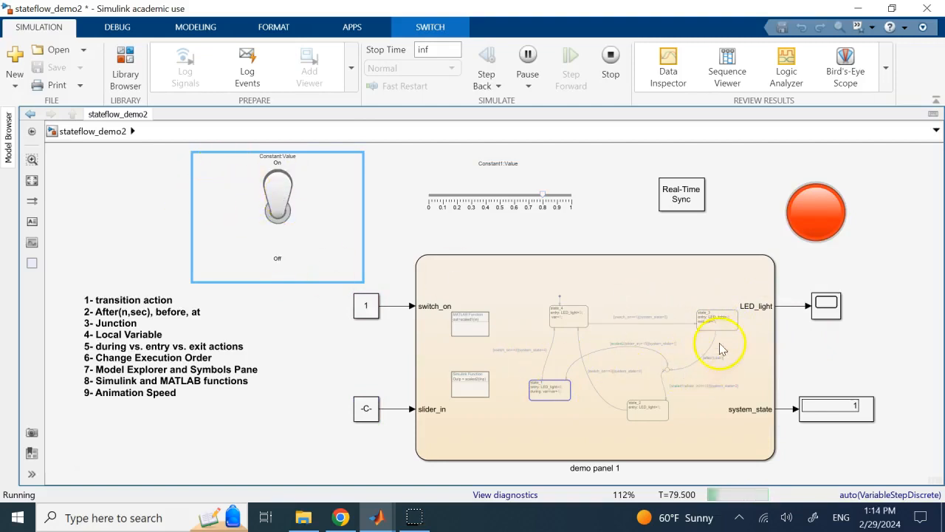
# Step: Cycle the motor 1 switch off and on at the slider's 0.8 setting, and stop the simulation
pyautogui.click(279, 192)
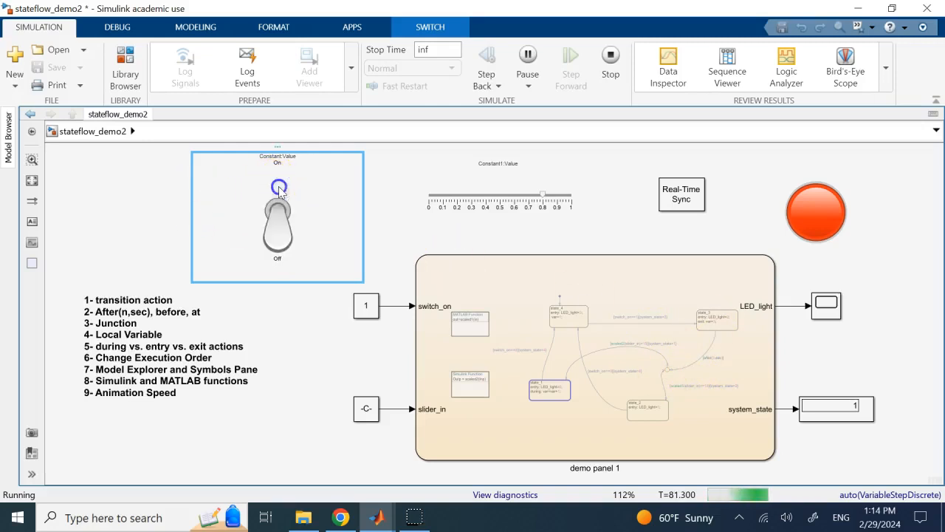
pyautogui.click(279, 193)
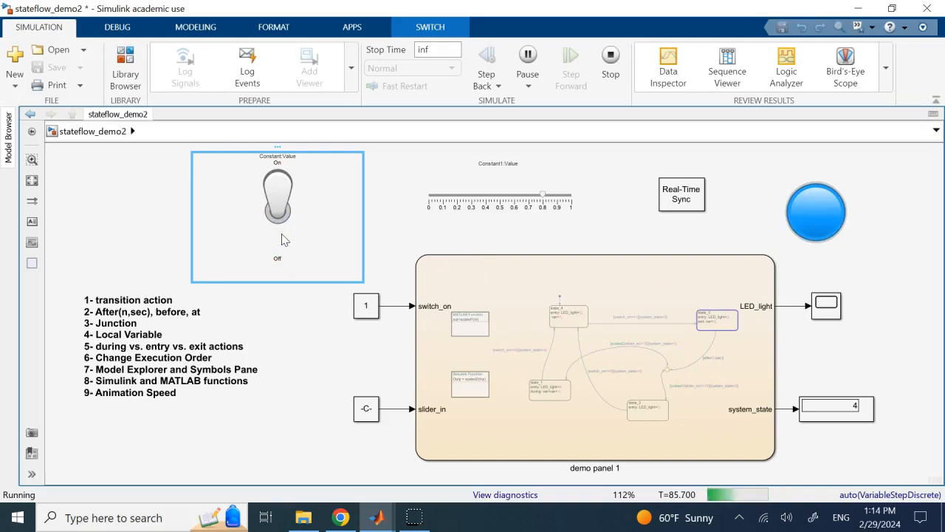
pyautogui.click(740, 346)
pyautogui.click(679, 194)
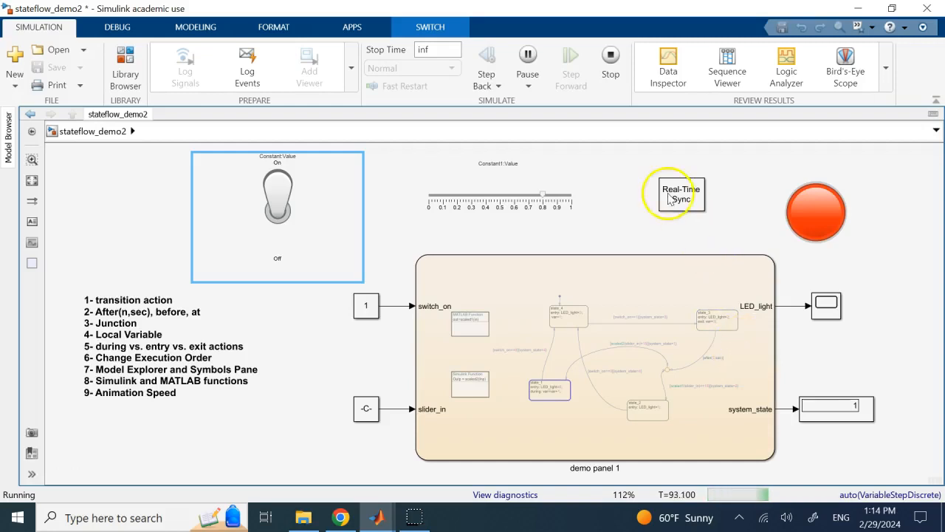
pyautogui.click(612, 70)
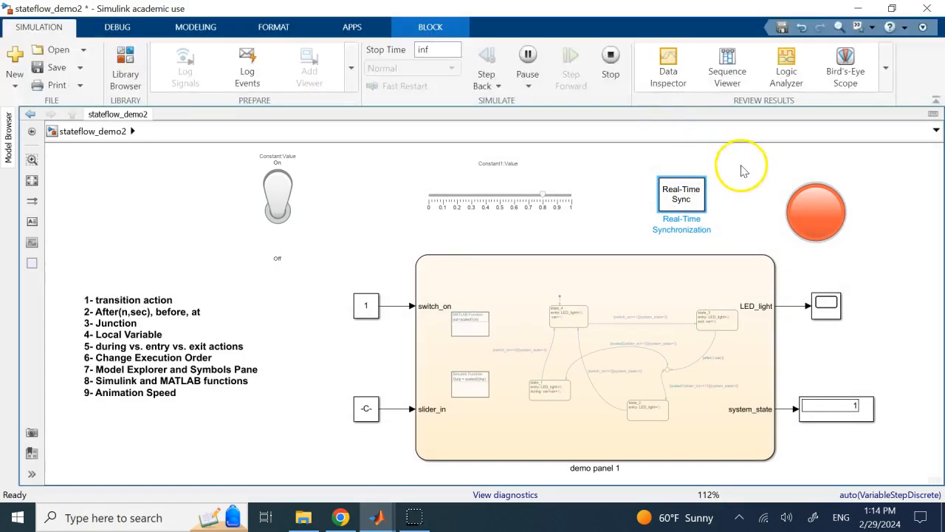
# Step: Delete the Real-Time Sync block from the stateflow_demo2 model
pyautogui.click(623, 164)
pyautogui.click(635, 302)
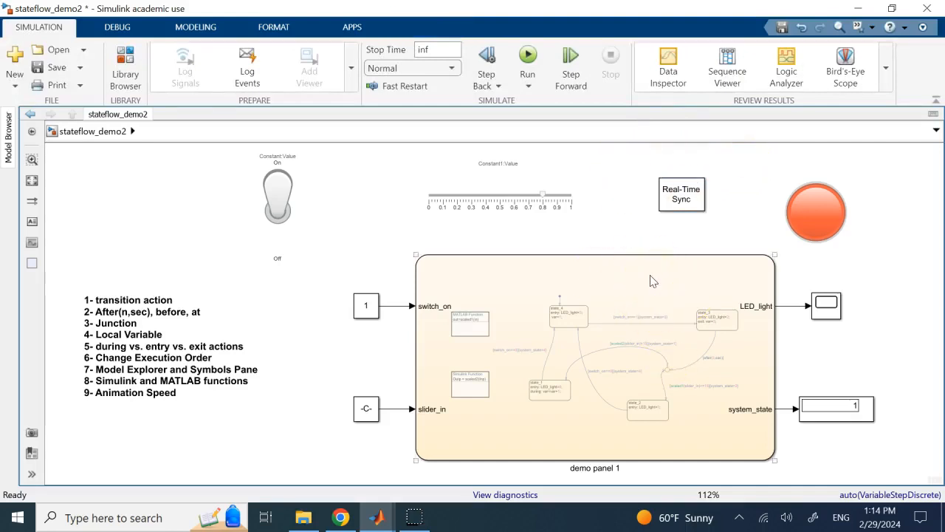
pyautogui.moveTo(627, 160); pyautogui.dragTo(716, 231)
pyautogui.press('Delete')
pyautogui.click(696, 204)
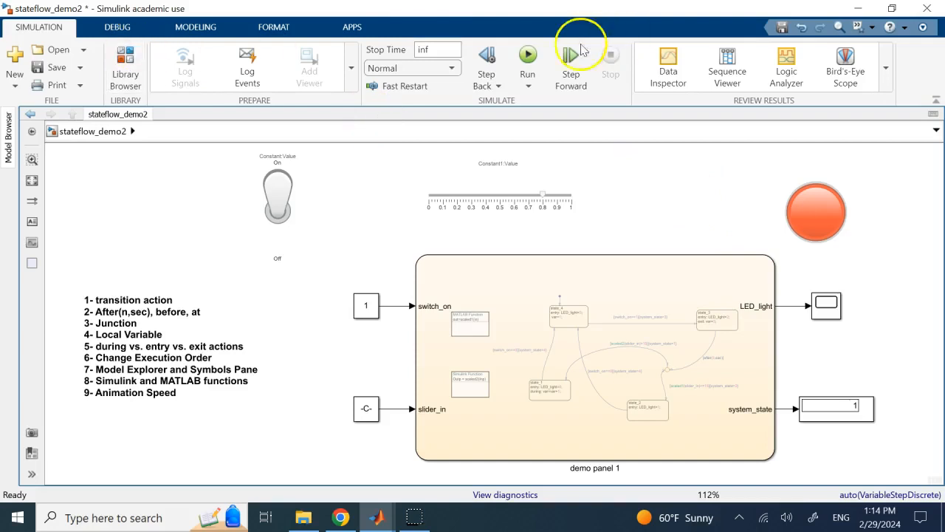
# Step: Run the simulation without the Real-Time Sync block and cycle the motor 1 switch off and on
pyautogui.click(531, 56)
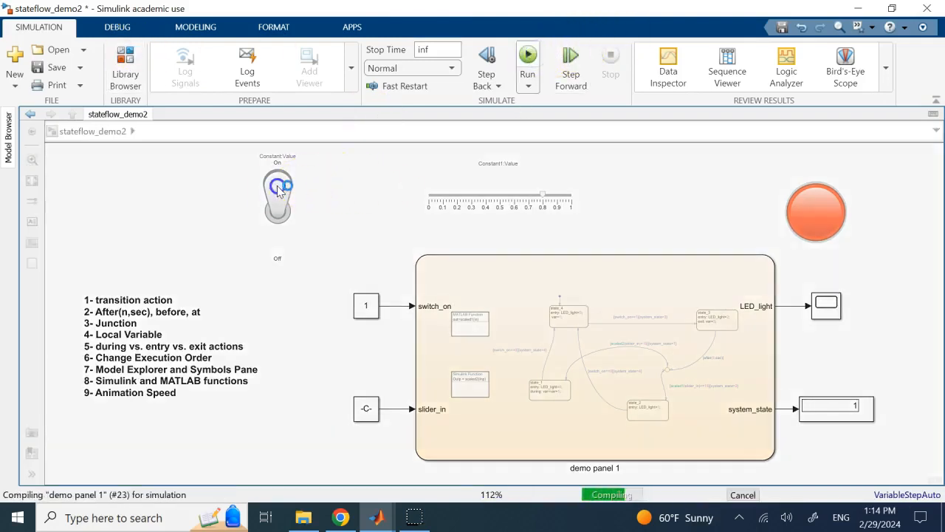
pyautogui.click(277, 190)
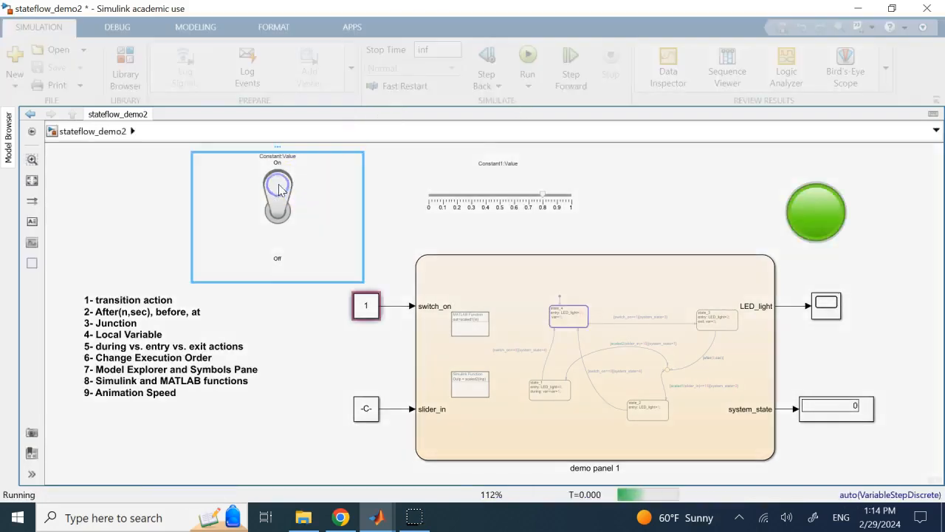
pyautogui.click(278, 229)
pyautogui.click(275, 238)
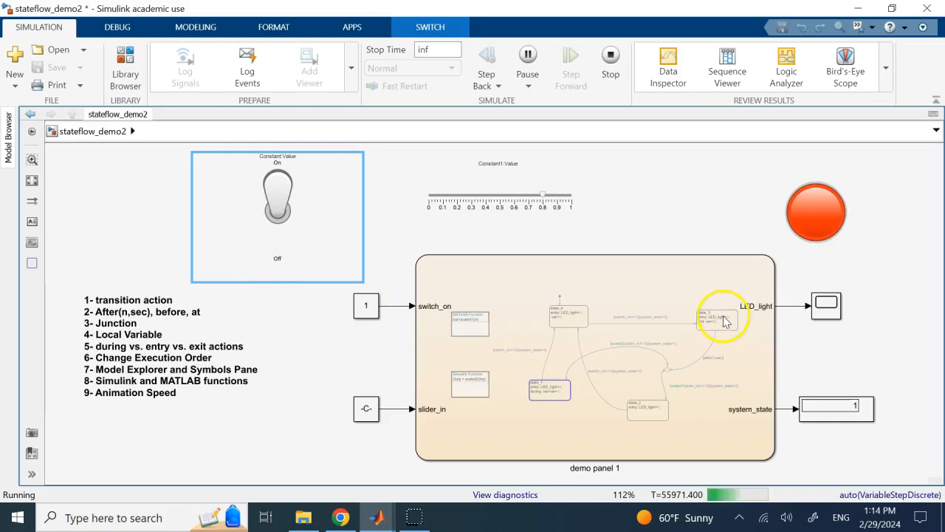
# Step: Cycle the motor 1 switch off and on twice more in the unsynchronized run, and stop the simulation
pyautogui.click(278, 194)
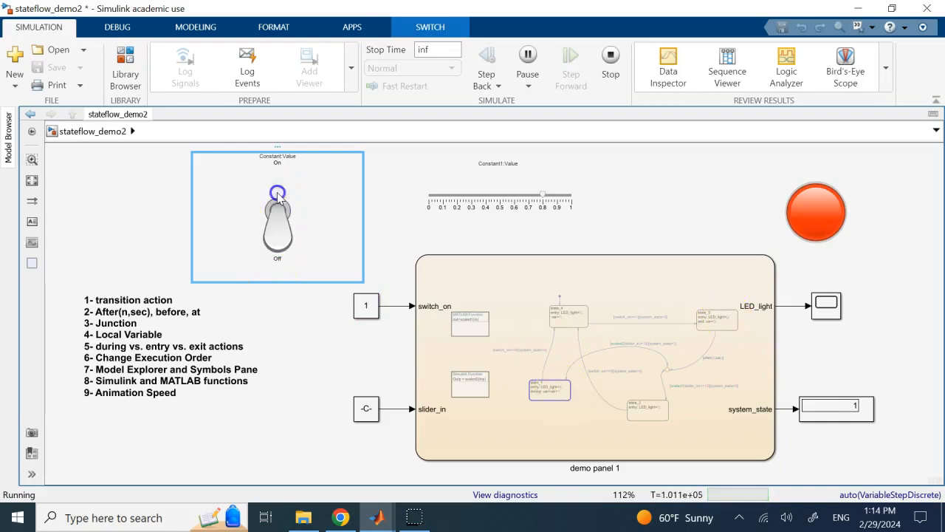
pyautogui.click(279, 251)
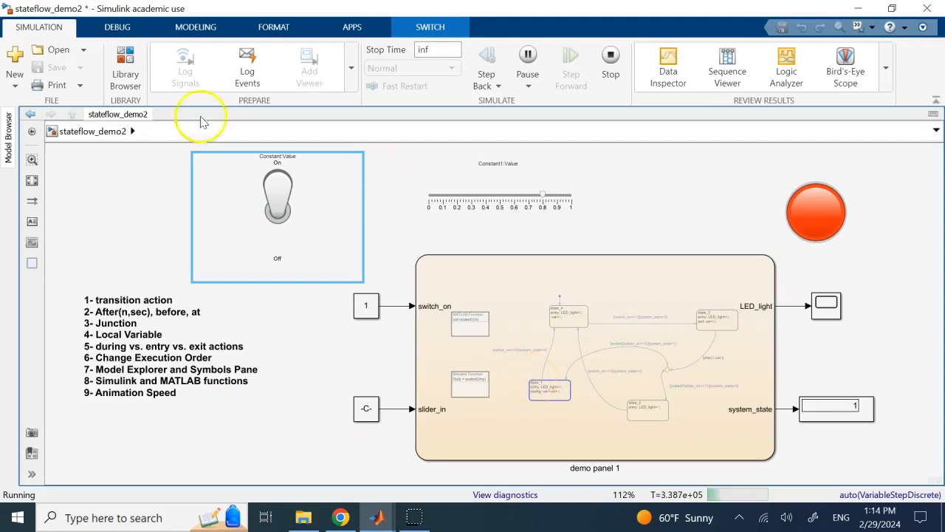
pyautogui.click(278, 210)
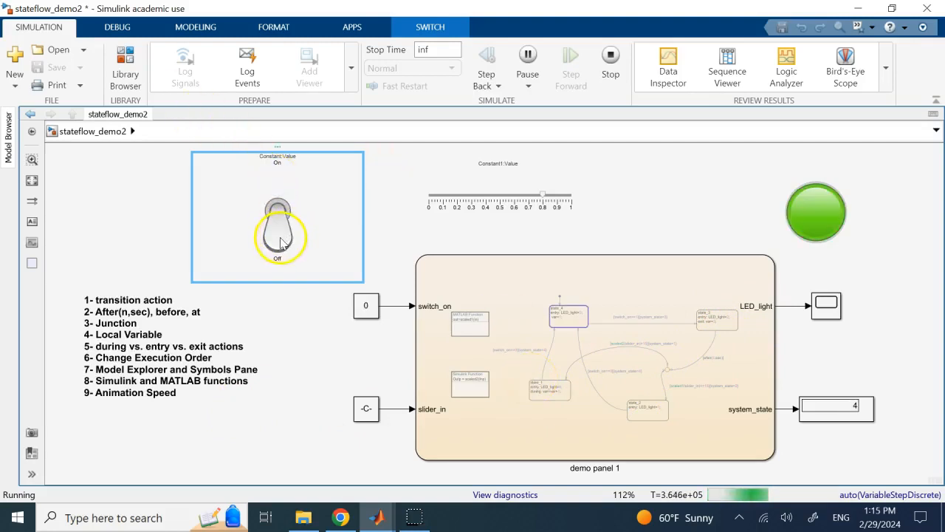
pyautogui.click(279, 240)
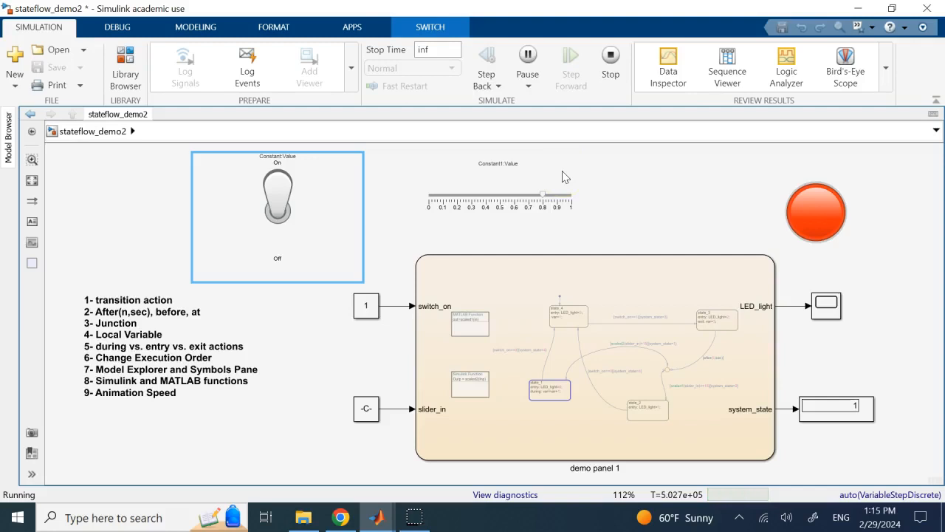
pyautogui.click(610, 59)
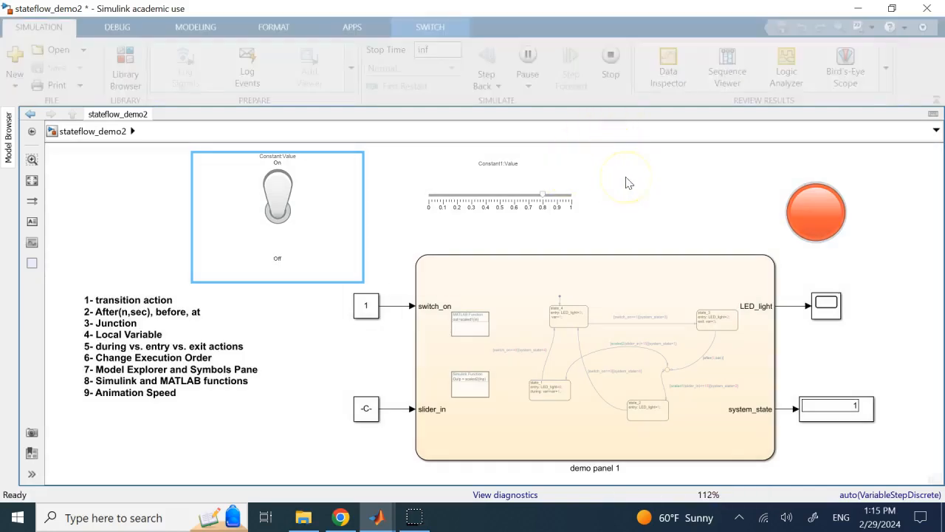
# Step: Paste the Real-Time Sync block back into the model between the slider and the lamp, and turn the motor 1 switch off
pyautogui.click(626, 183)
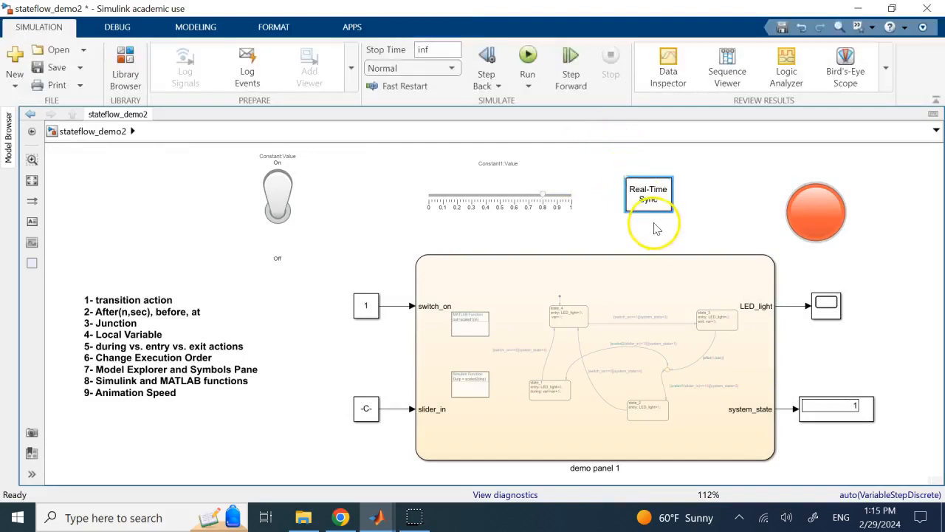
pyautogui.click(641, 195)
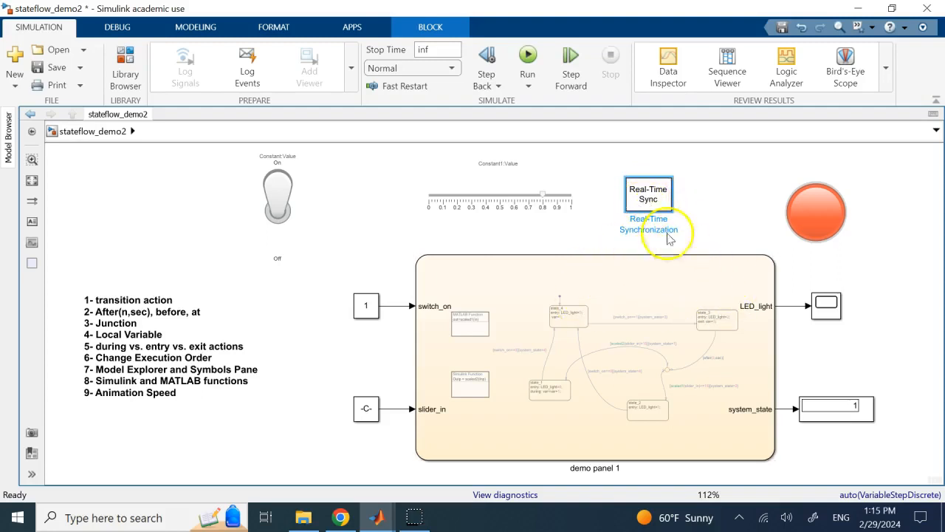
pyautogui.click(529, 60)
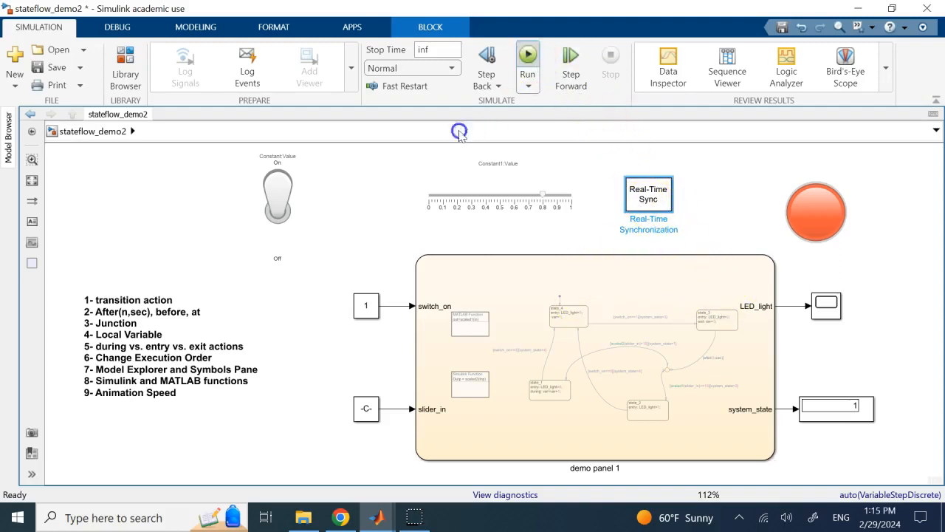
pyautogui.click(289, 181)
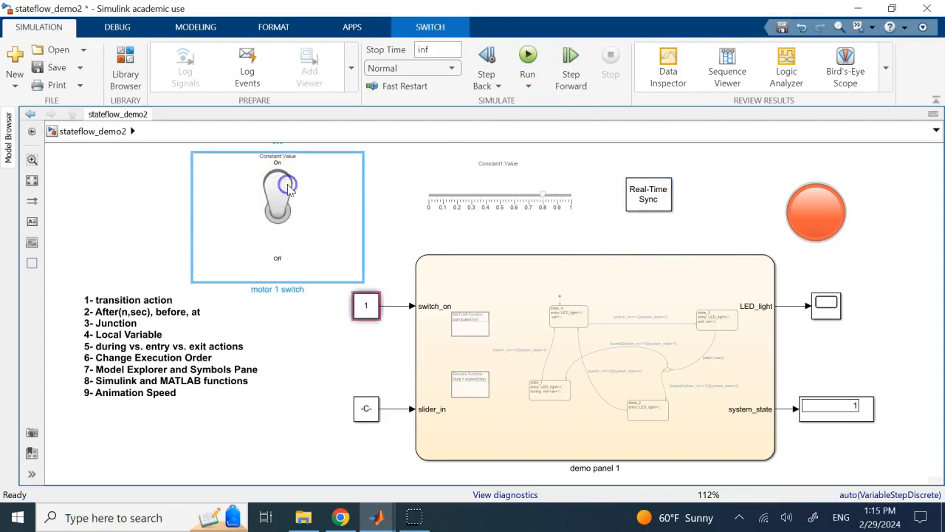
pyautogui.click(289, 187)
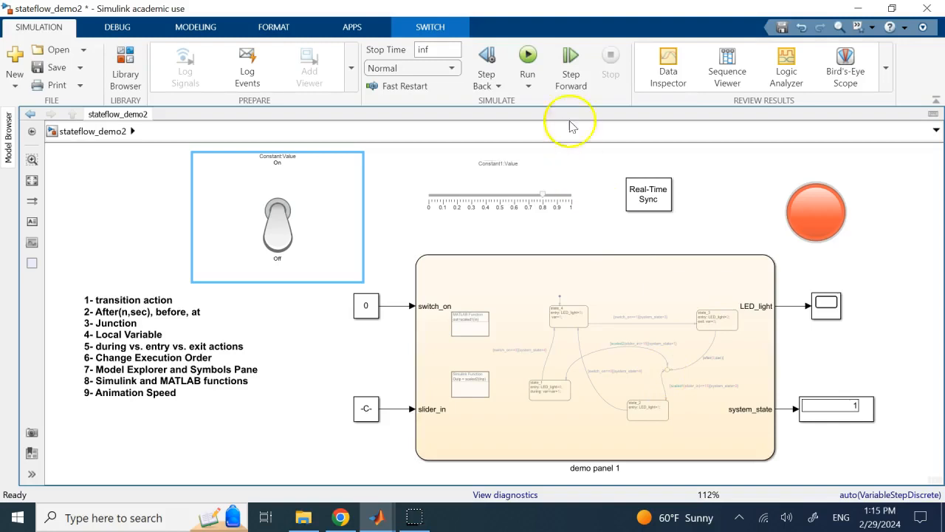
# Step: Run the simulation with the Real-Time Sync block and switch motor 1 on, off and on again
pyautogui.click(528, 59)
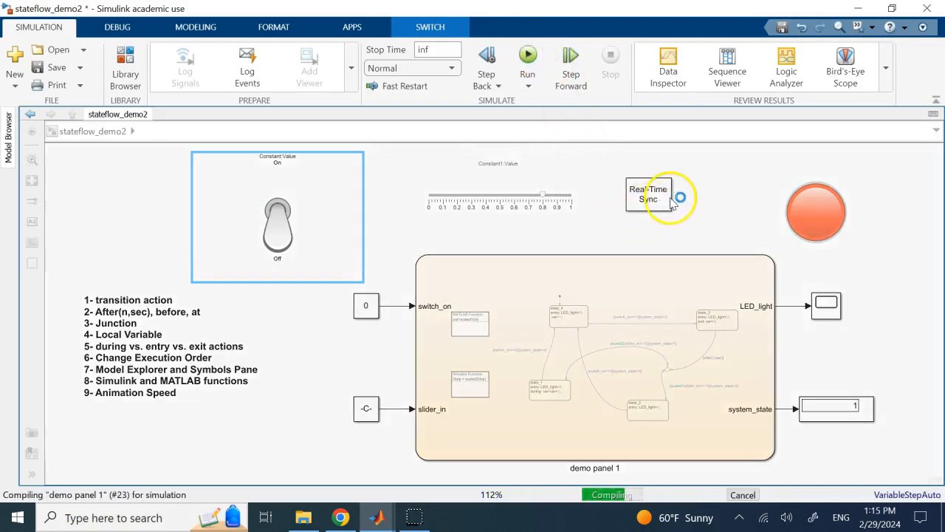
pyautogui.click(280, 244)
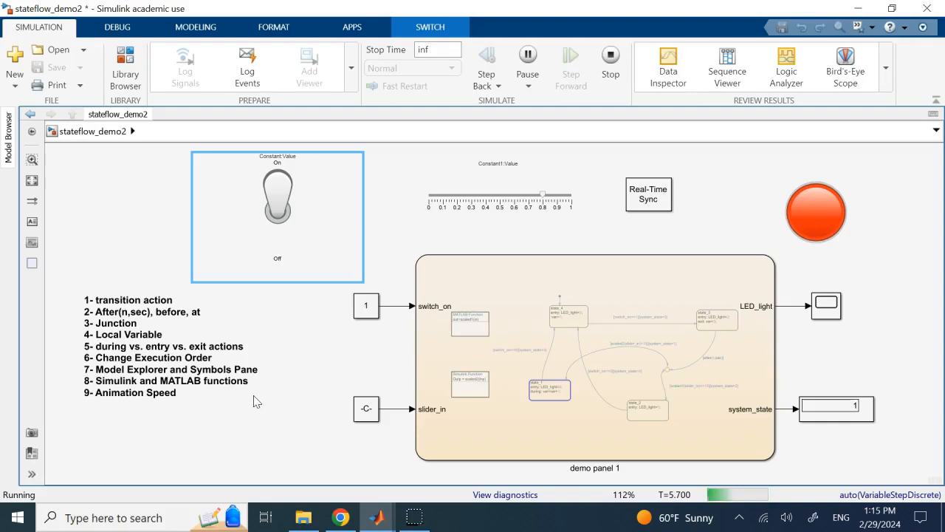
pyautogui.click(279, 181)
pyautogui.click(277, 229)
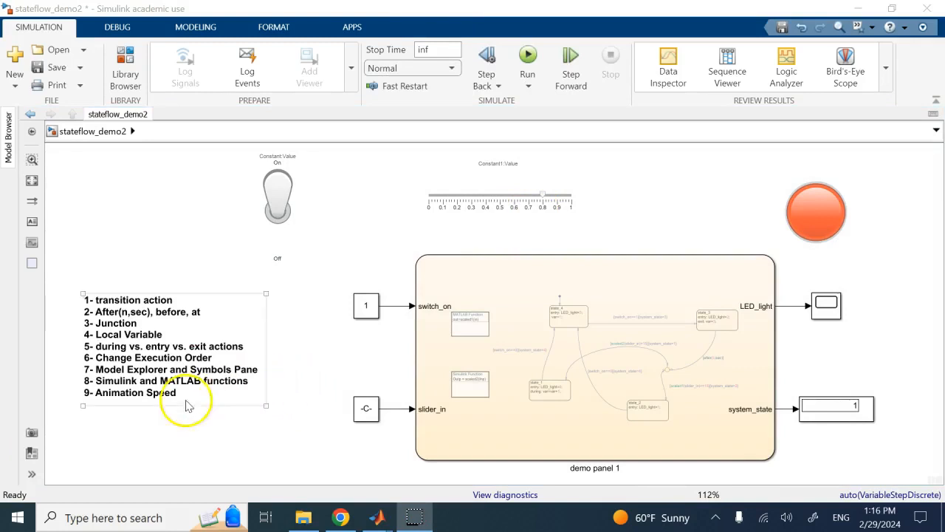
# Step: Set the event animation speed of the stateflow_demo2 model to Slow
pyautogui.click(155, 392)
pyautogui.click(175, 449)
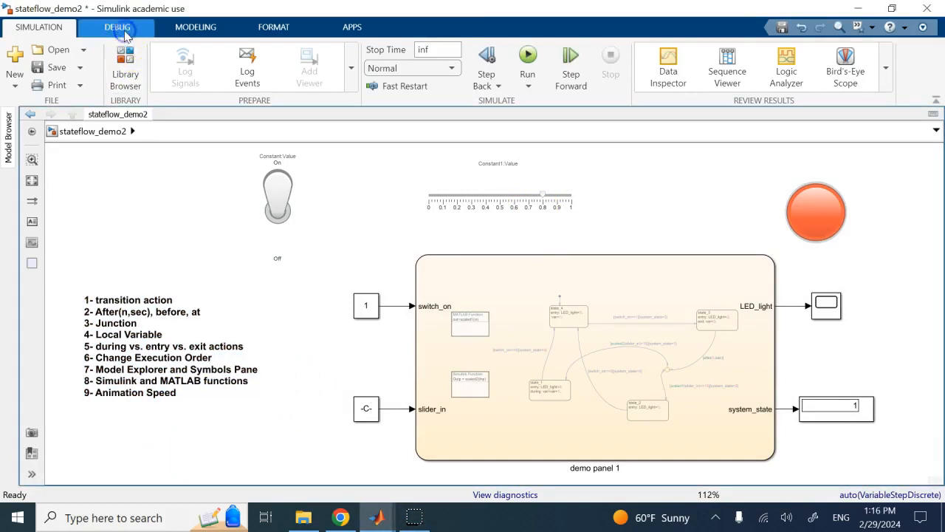
pyautogui.click(119, 29)
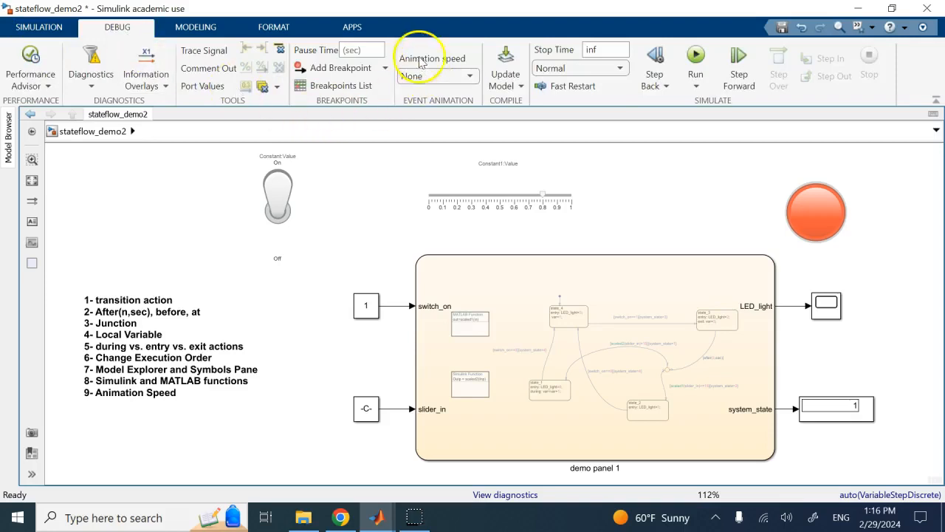
pyautogui.click(469, 76)
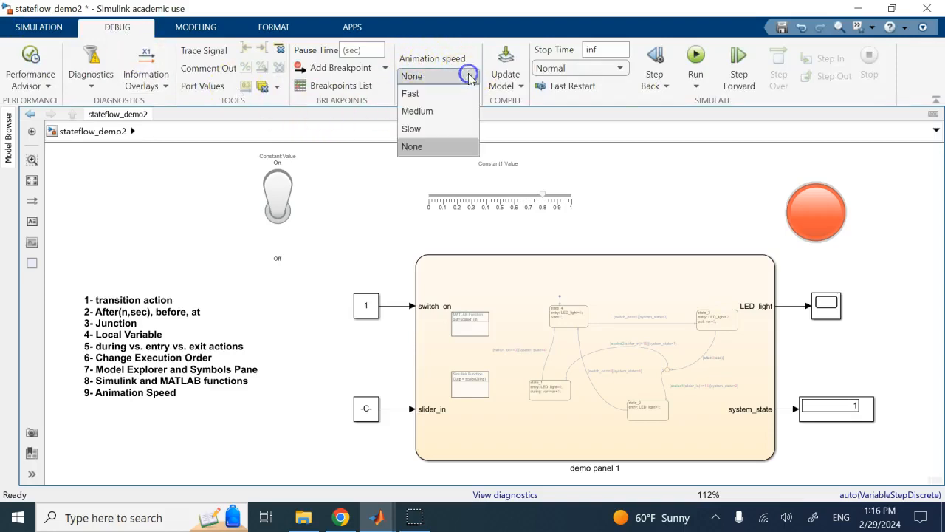
pyautogui.click(432, 128)
# Step: Turn the motor 1 switch off and start the simulation at the Slow animation speed
pyautogui.click(301, 190)
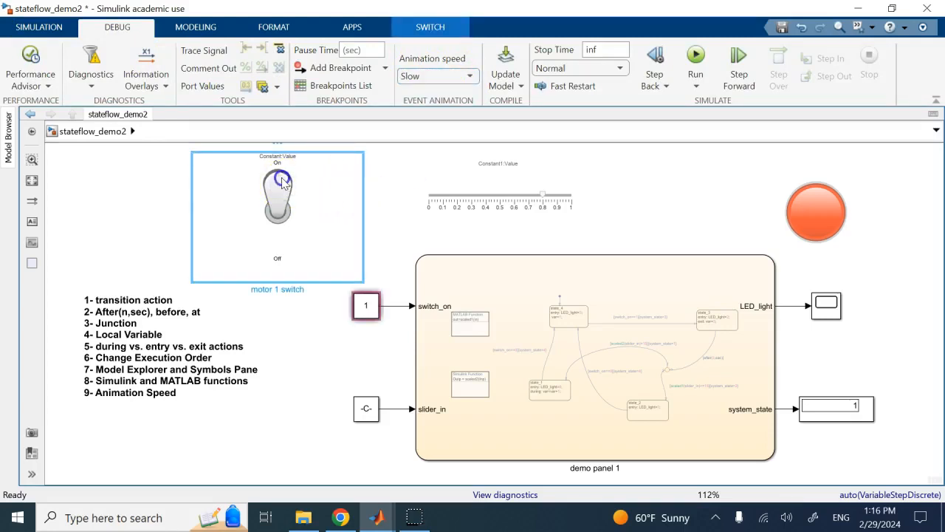
pyautogui.click(282, 214)
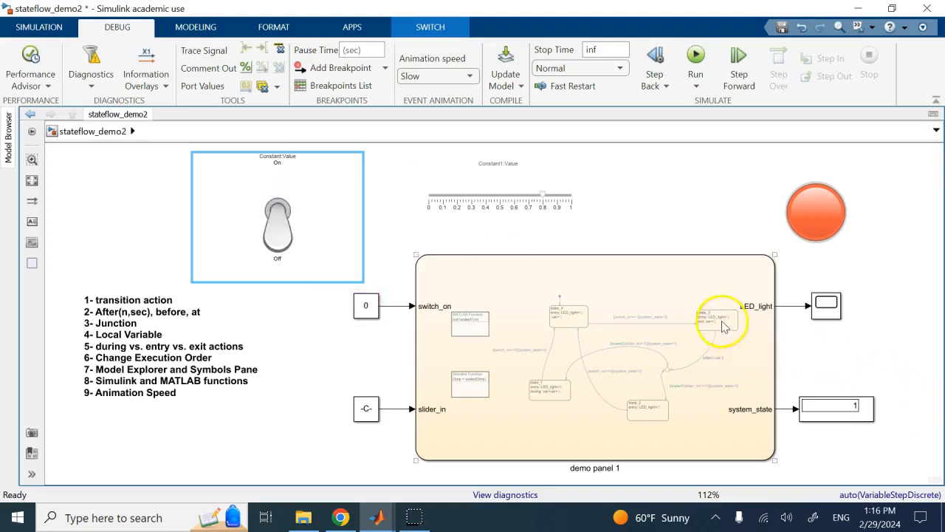
pyautogui.click(537, 387)
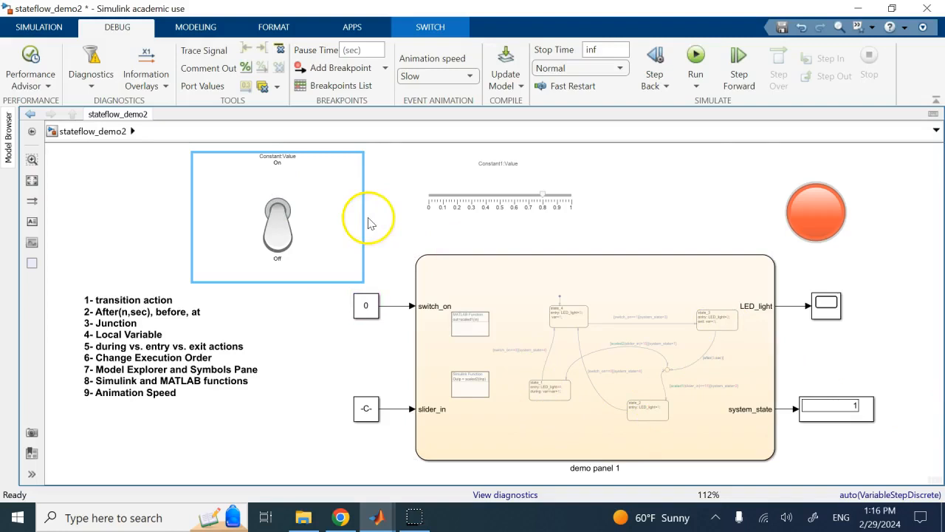
pyautogui.click(696, 63)
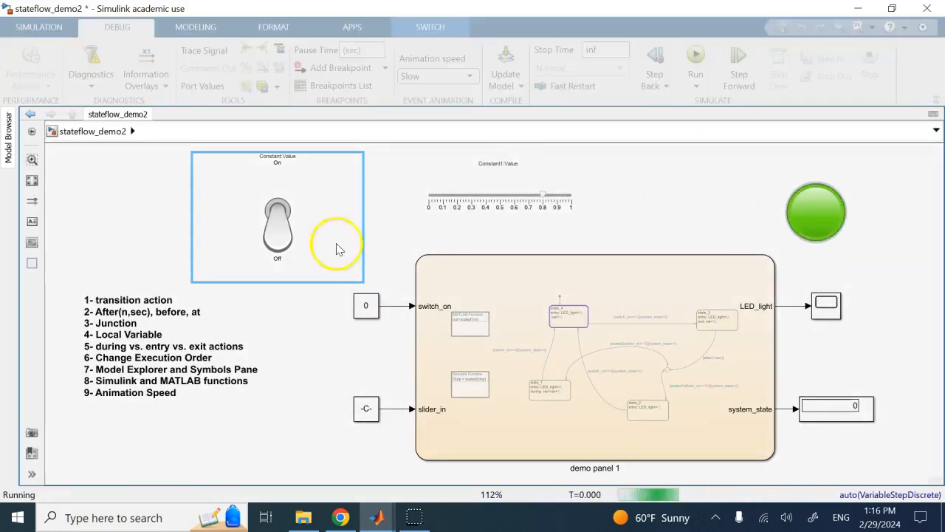
# Step: Cycle the motor 1 switch on and off twice while the slow-animated simulation runs
pyautogui.click(284, 242)
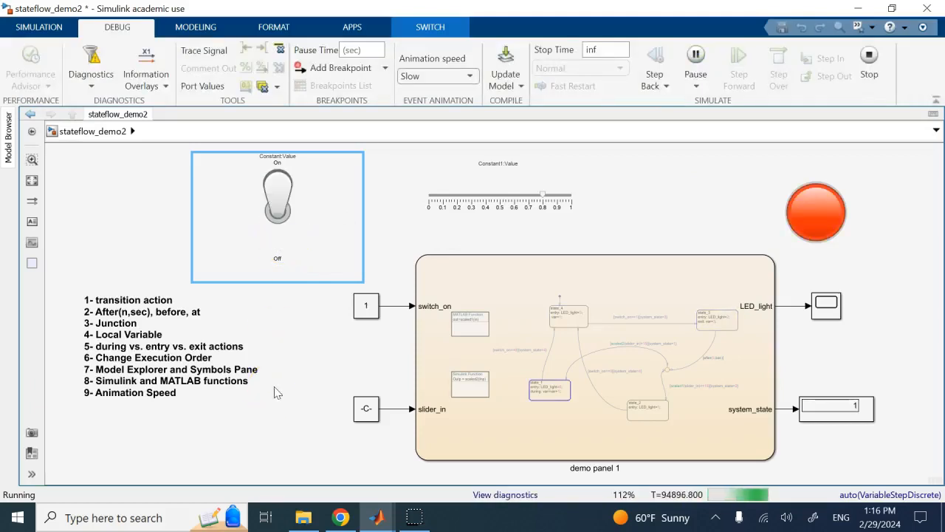
pyautogui.click(284, 190)
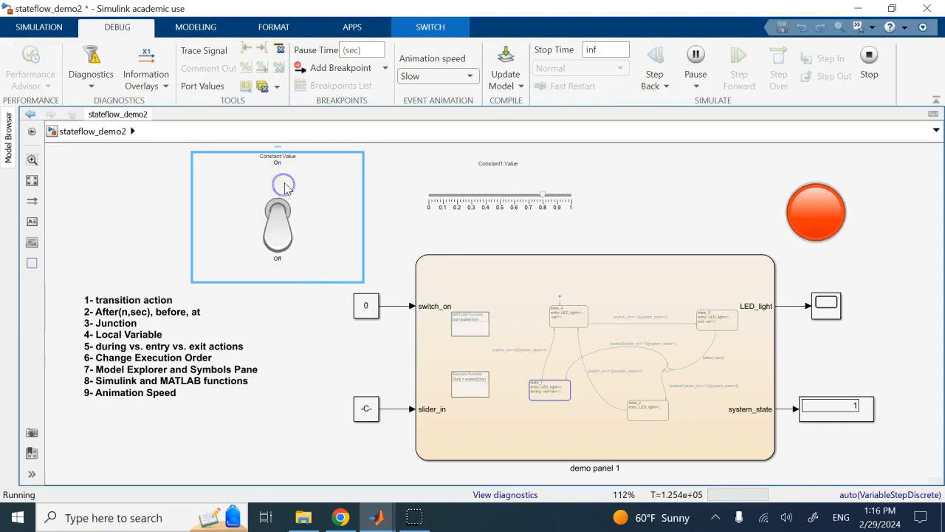
pyautogui.click(276, 235)
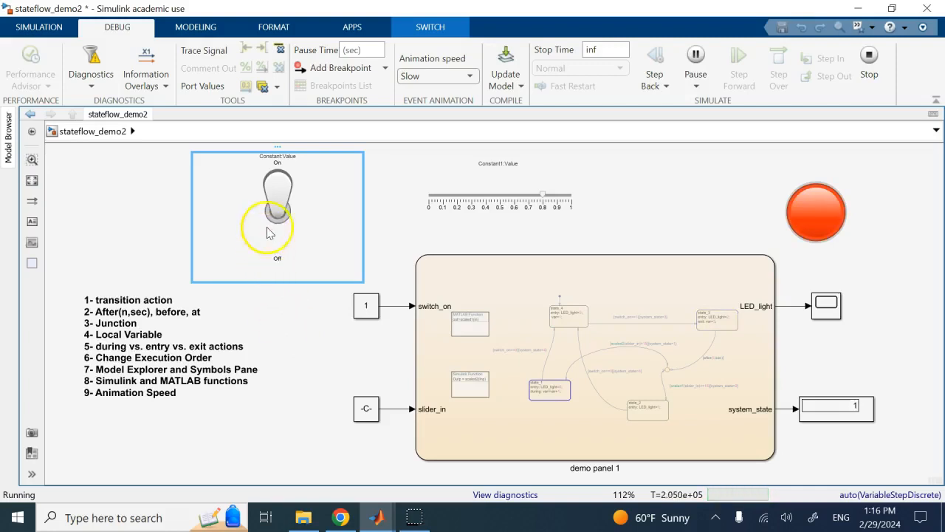
pyautogui.click(285, 199)
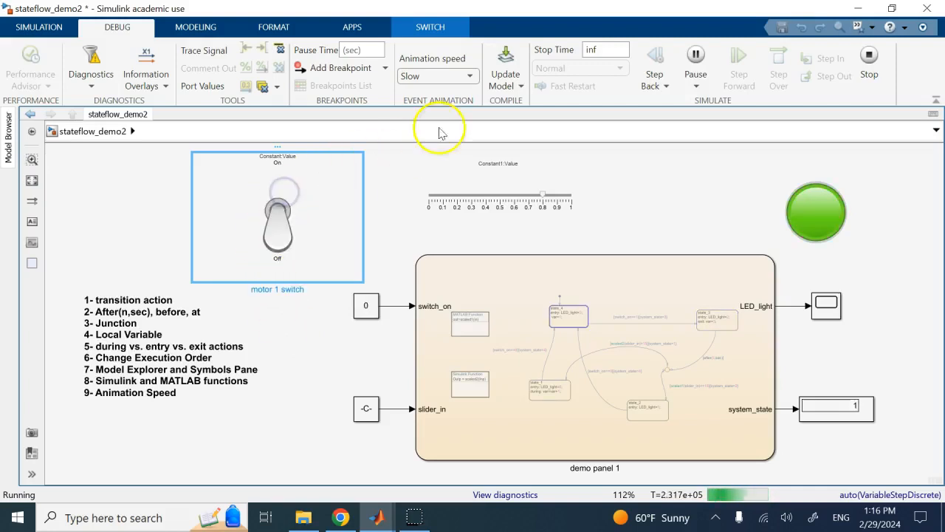
# Step: Change the animation speed to Fast and cycle the motor 1 switch on and off
pyautogui.click(469, 76)
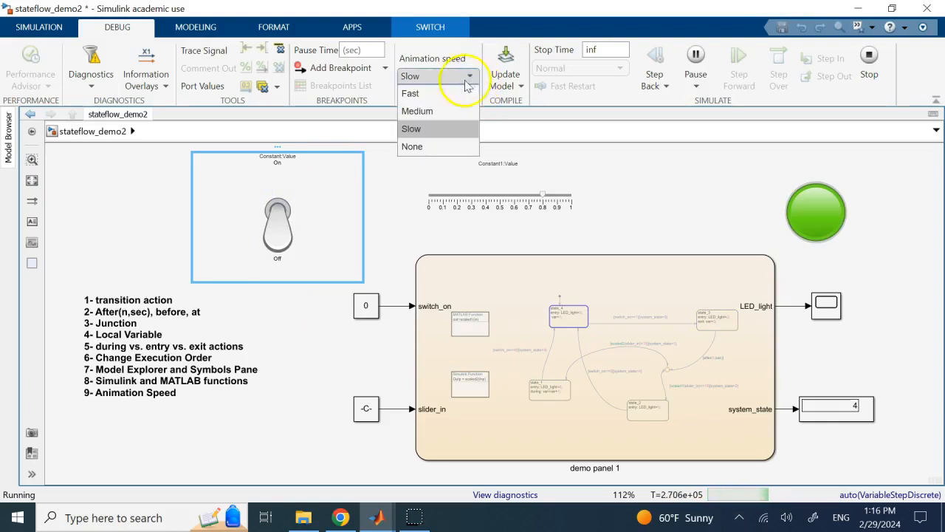
pyautogui.click(448, 92)
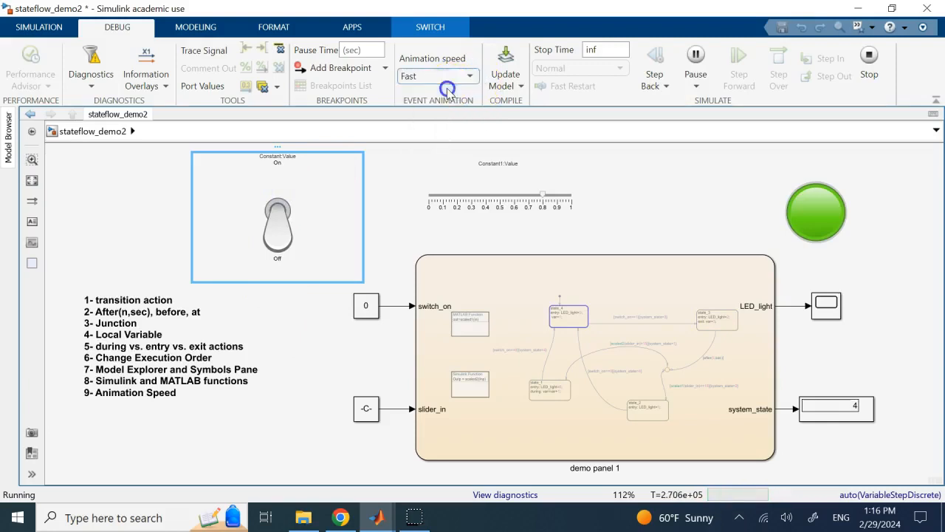
pyautogui.click(282, 247)
pyautogui.click(282, 247)
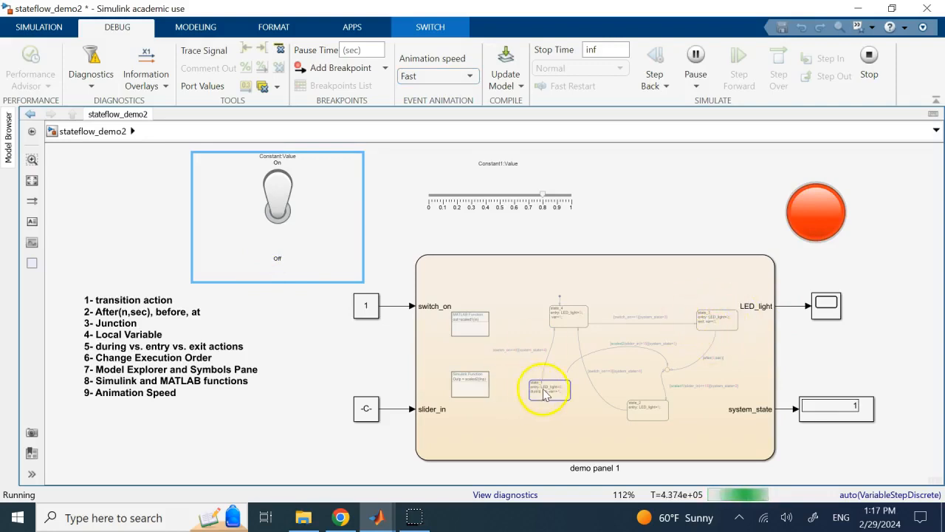
pyautogui.click(301, 213)
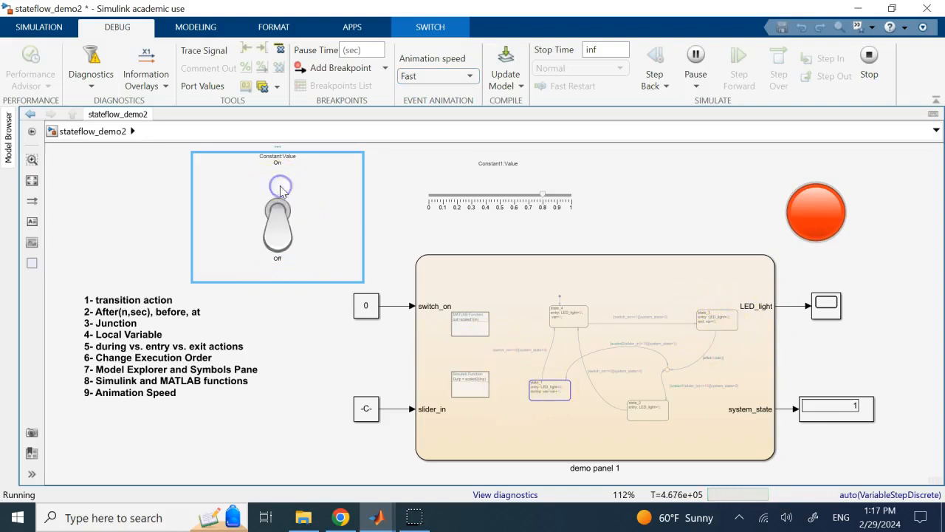
# Step: Switch the animation speed to Medium, return it to None, and stop the simulation
pyautogui.click(468, 76)
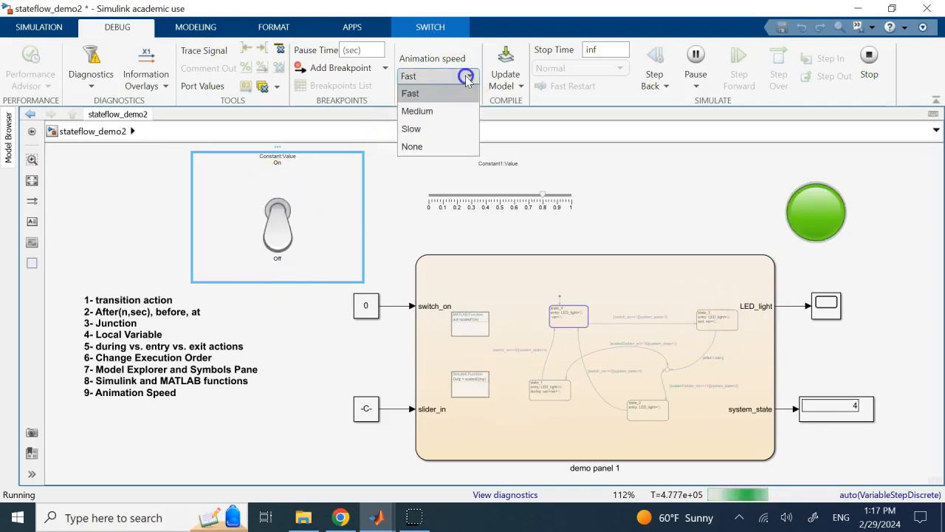
pyautogui.click(436, 111)
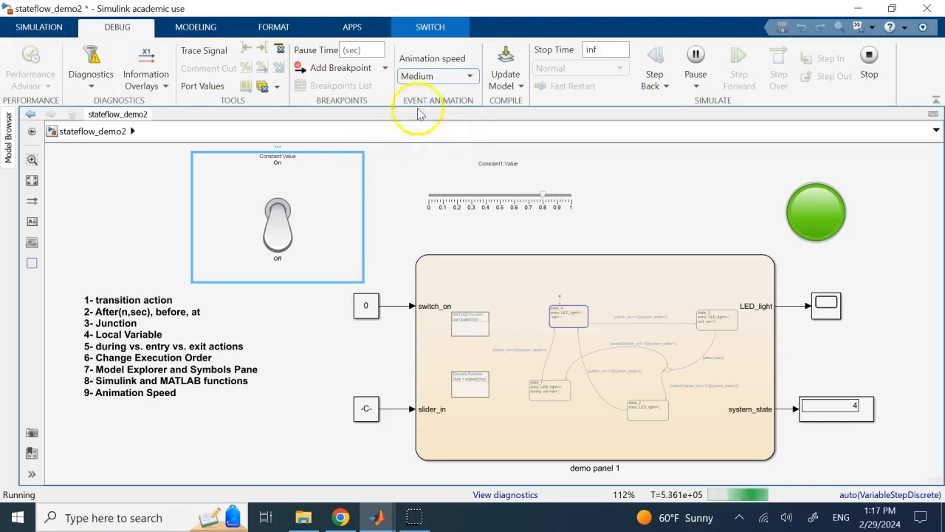
pyautogui.click(429, 75)
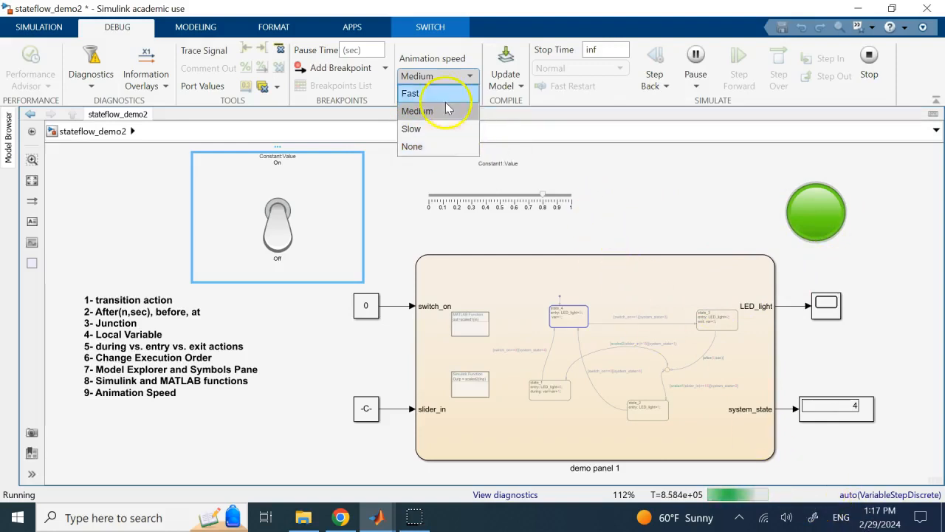
pyautogui.click(412, 148)
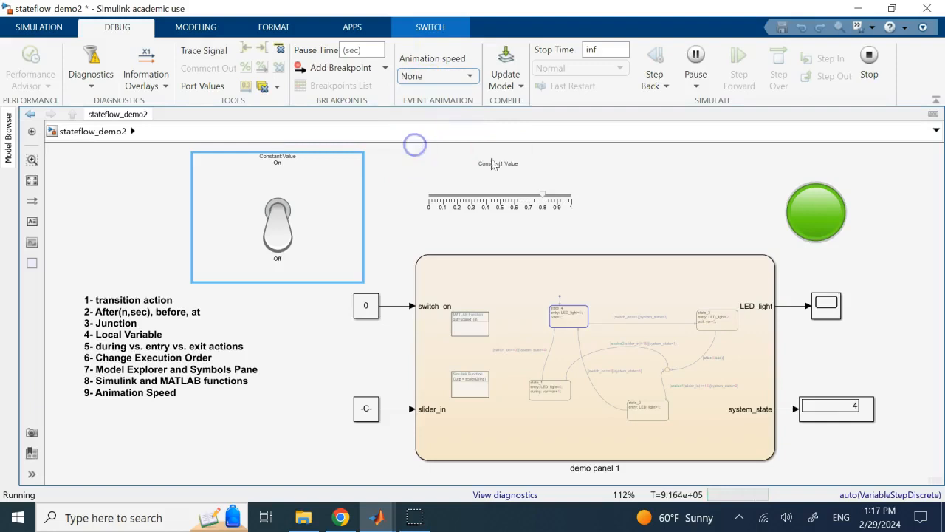
pyautogui.click(436, 75)
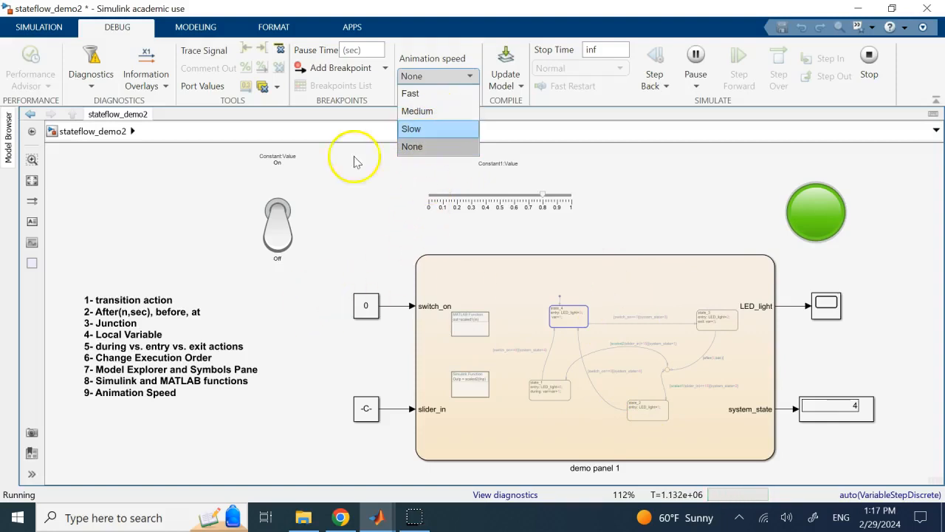
pyautogui.click(682, 183)
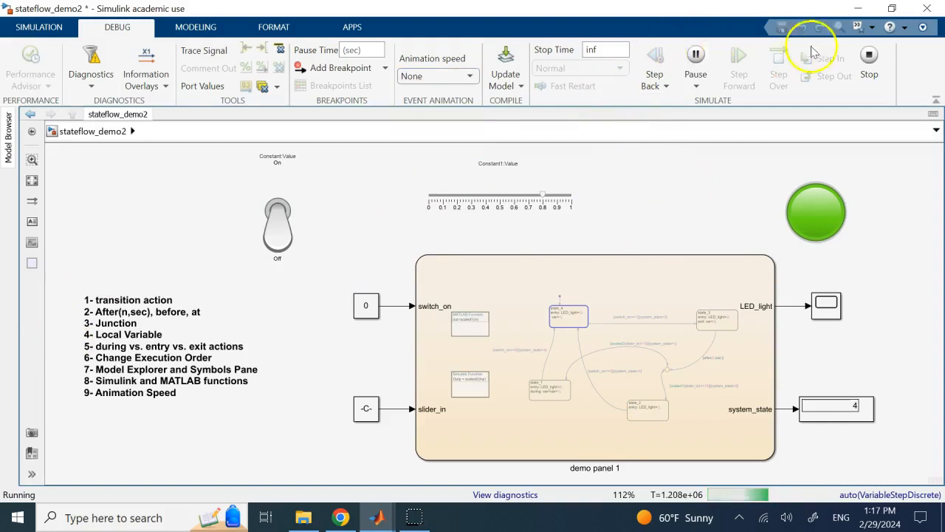
pyautogui.click(867, 63)
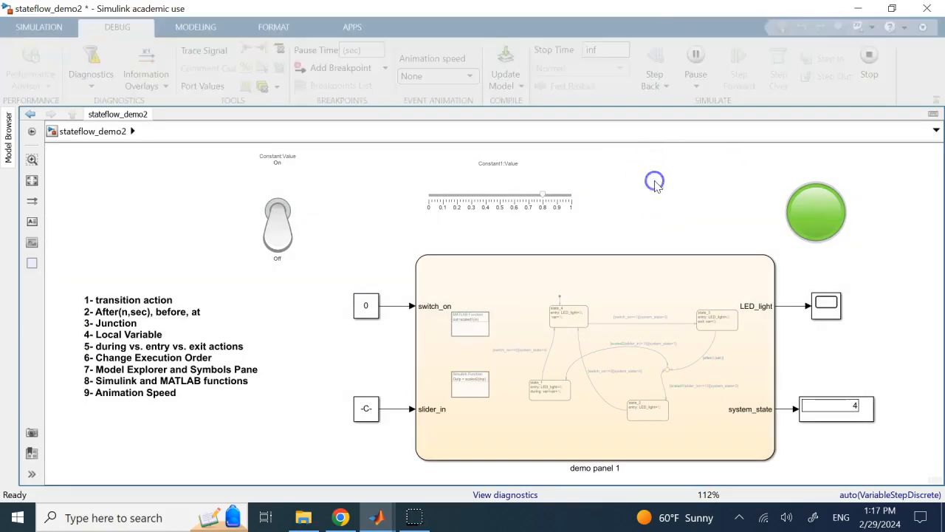
# Step: Paste the Real-Time Sync block back between the slider and the lamp, and save the stateflow_demo2 model
pyautogui.hotkey('ctrl', 'v')
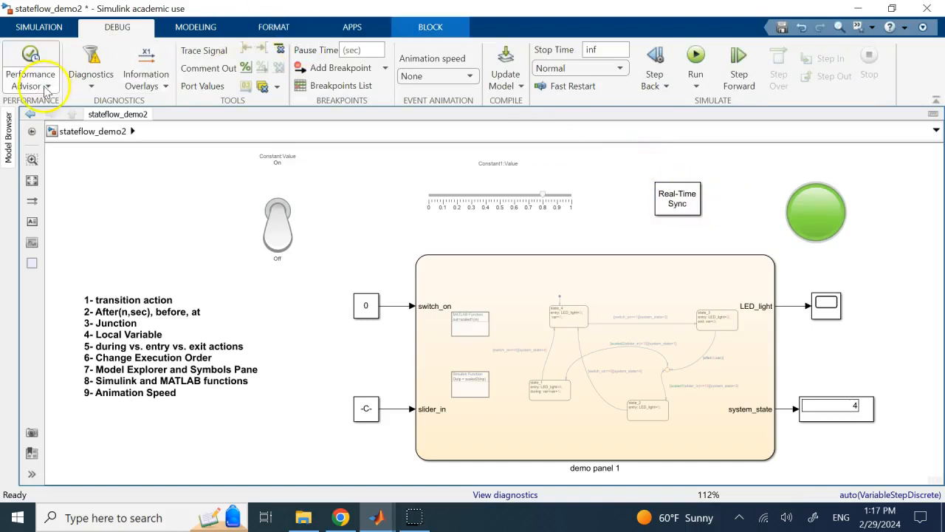
pyautogui.click(39, 29)
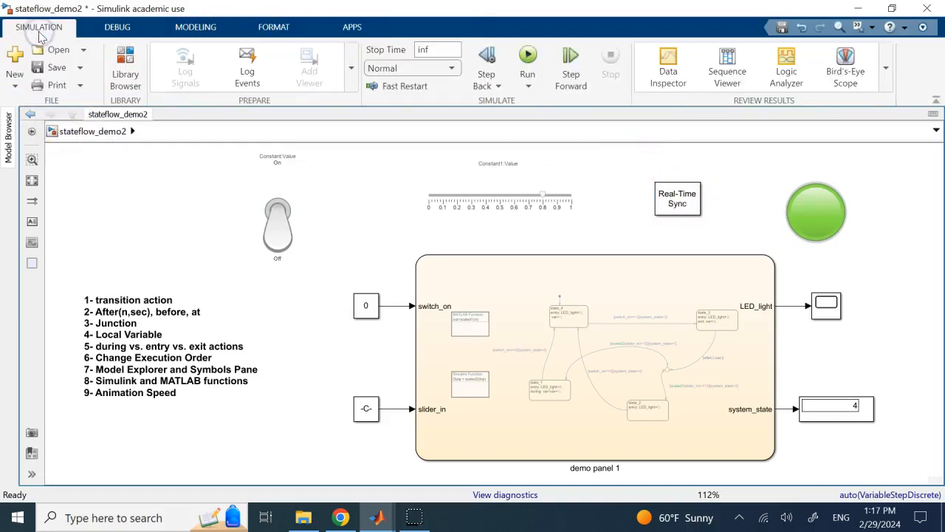
pyautogui.click(51, 69)
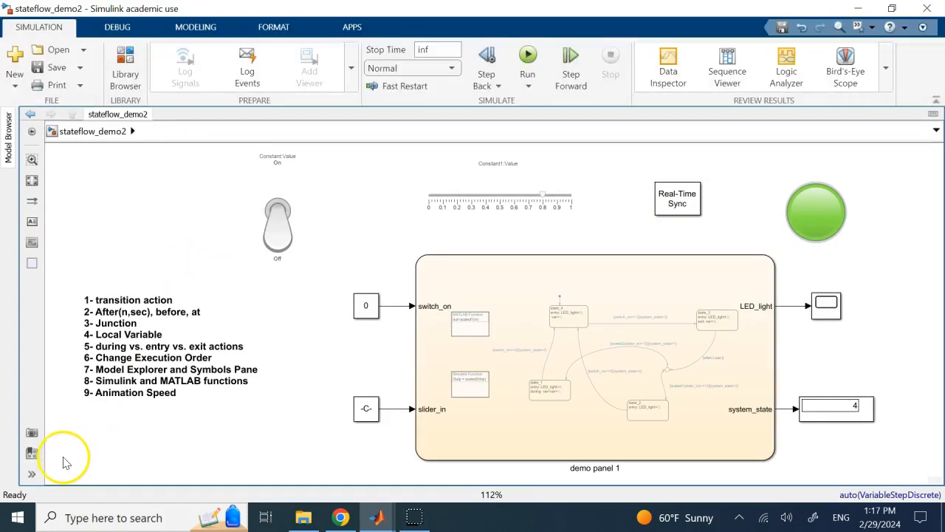
# Step: Add a MATLAB function beside scaled1 in the demo panel 1 chart and define it as y=myfun(x) with the body y=x^2;
pyautogui.click(844, 343)
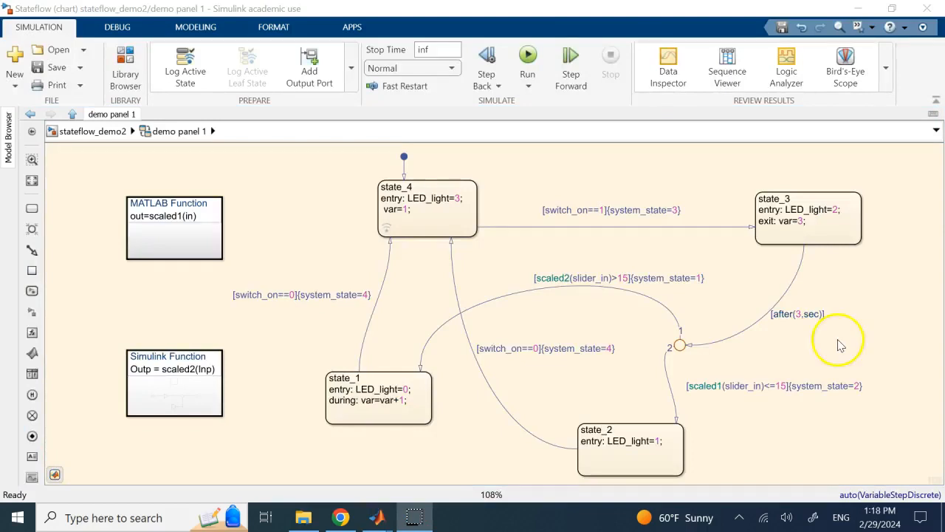
pyautogui.click(35, 355)
pyautogui.click(280, 223)
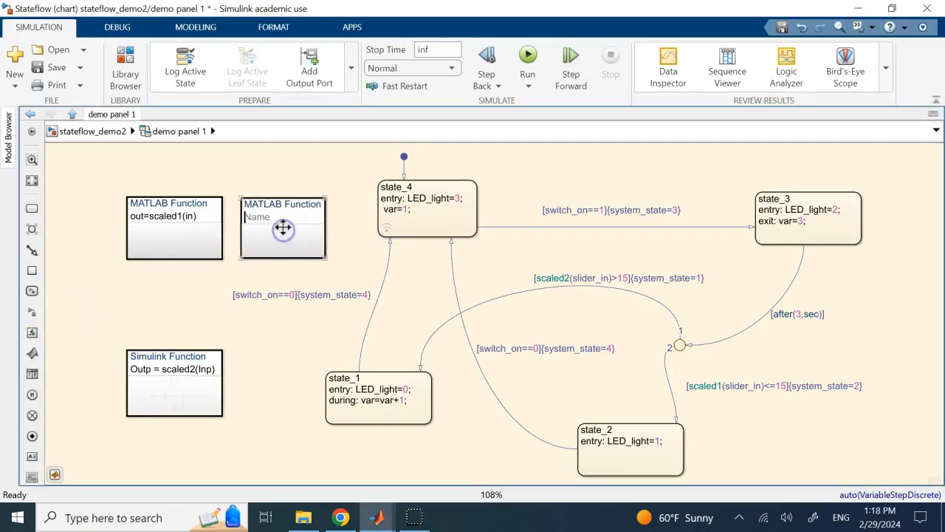
pyautogui.doubleClick(283, 227)
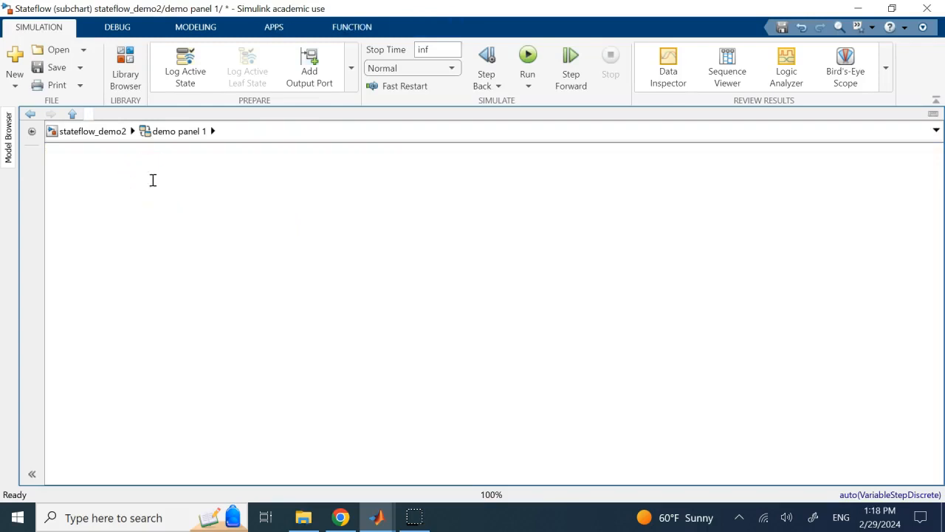
pyautogui.click(192, 152)
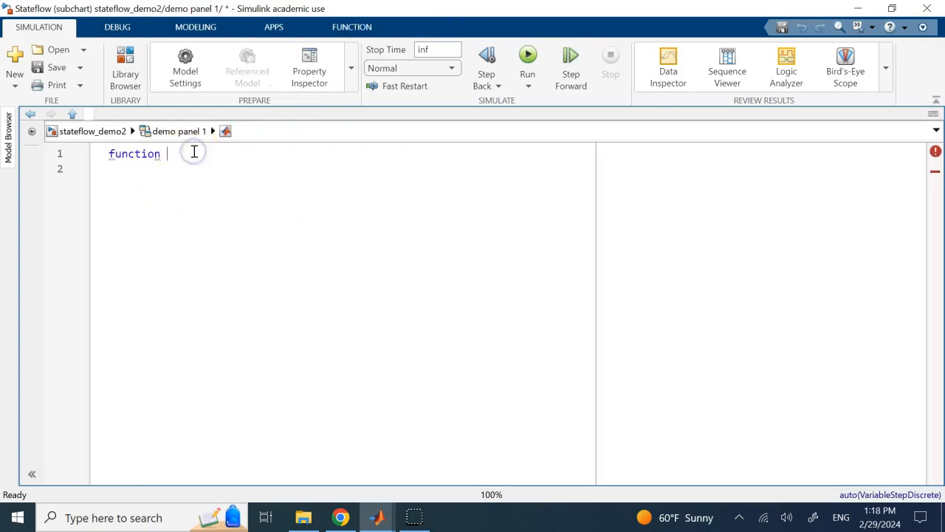
pyautogui.write('y=myfun(x')
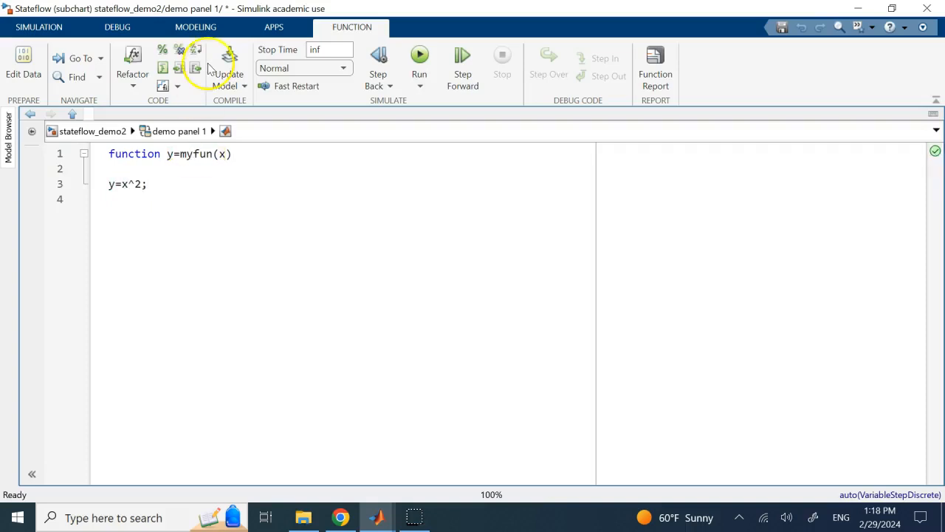
pyautogui.click(178, 132)
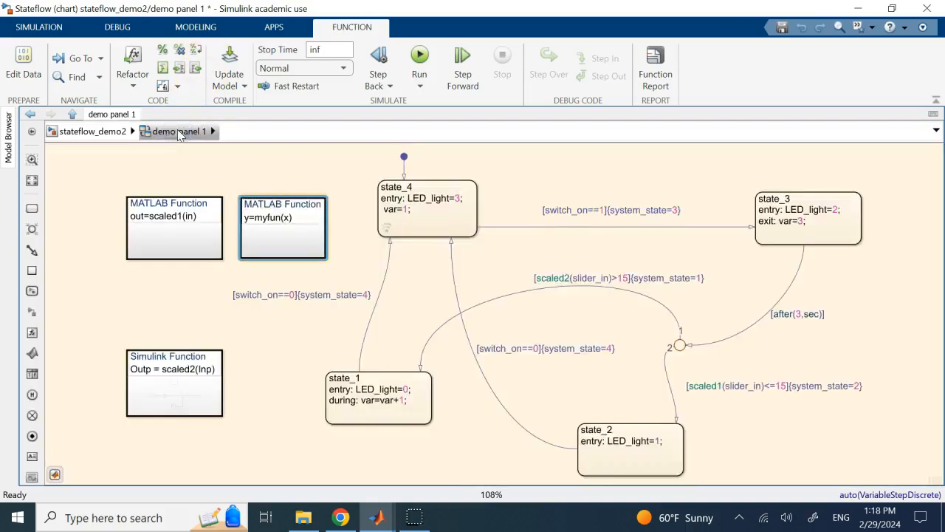
# Step: Examine the myfun signature, the scaled1 function and the scaled1(slider_in) condition on the transition to state_2
pyautogui.click(315, 248)
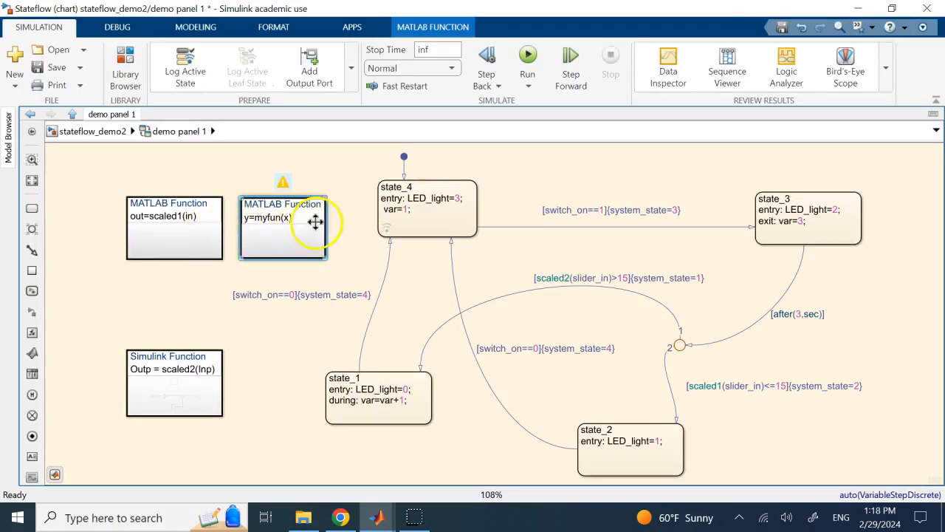
pyautogui.click(370, 235)
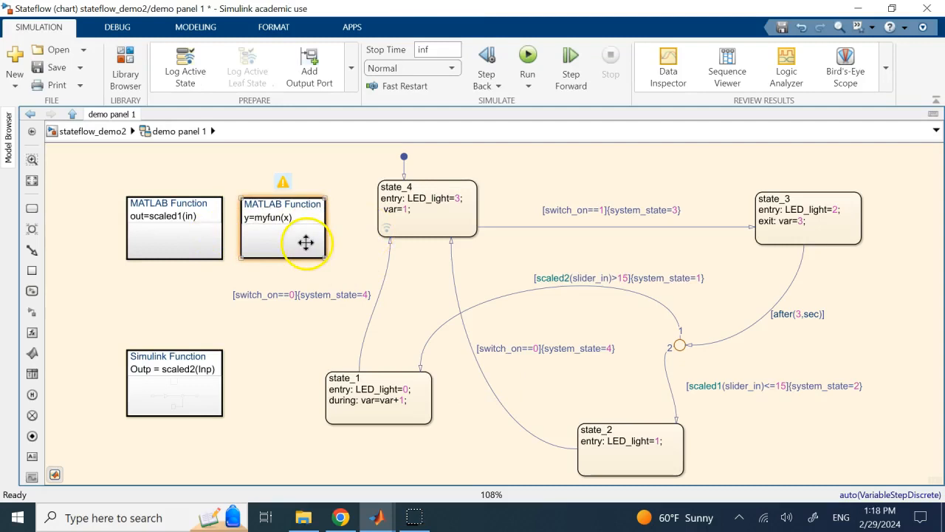
pyautogui.click(291, 219)
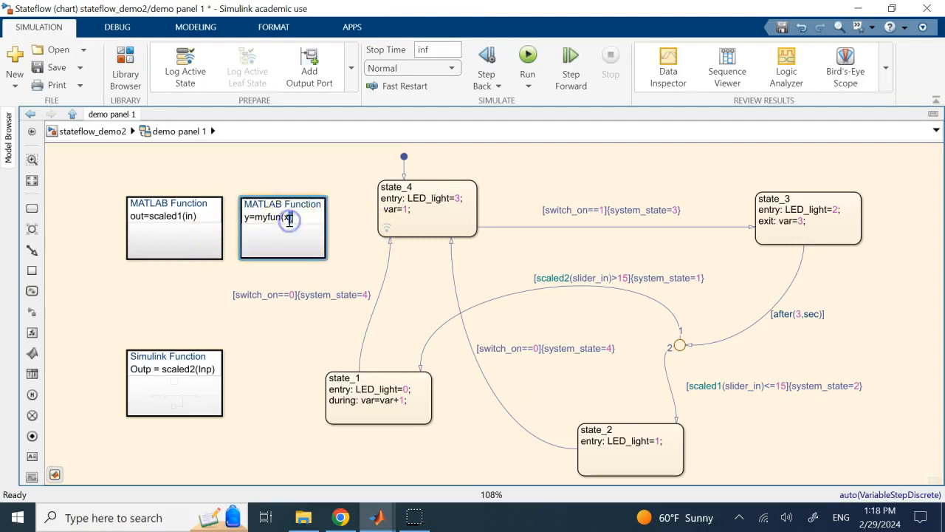
pyautogui.doubleClick(245, 218)
pyautogui.click(158, 239)
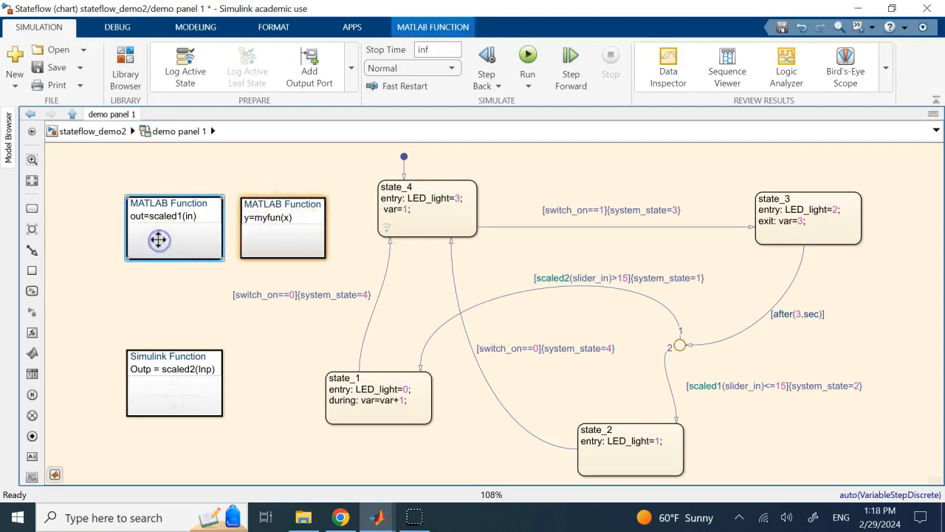
pyautogui.click(739, 387)
pyautogui.doubleClick(748, 389)
pyautogui.click(718, 388)
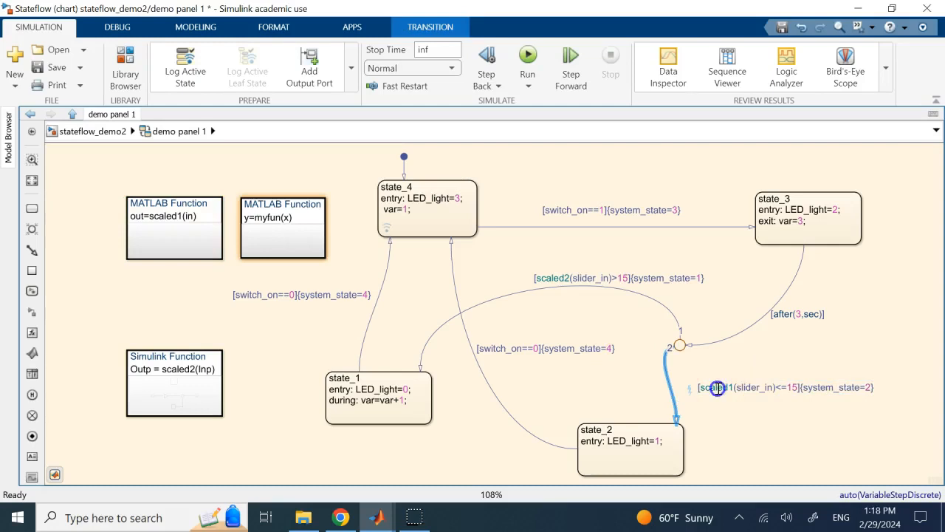
# Step: Delete the myfun MATLAB function from the chart
pyautogui.click(280, 232)
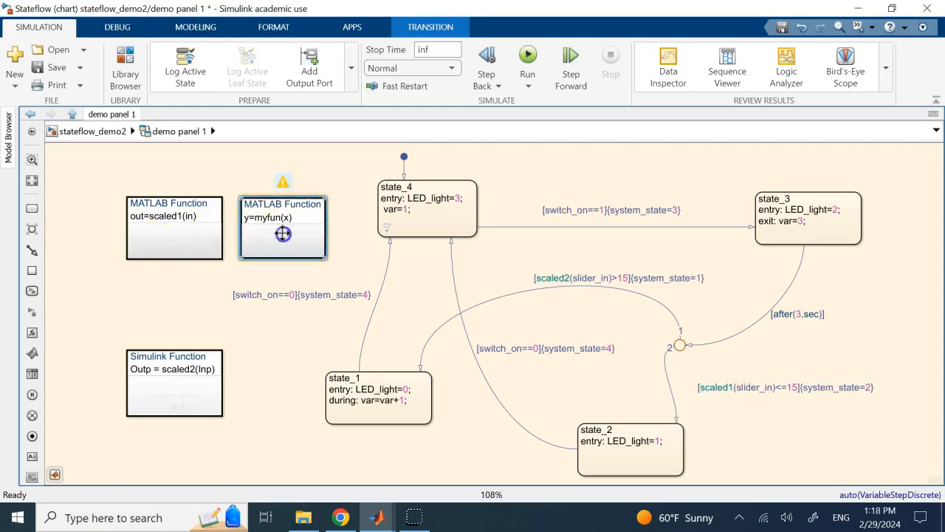
pyautogui.press('Delete')
# Step: Examine the code of the scaled1 function and the scaled2(slider_in) condition on the transition to state_1
pyautogui.click(177, 241)
pyautogui.doubleClick(177, 241)
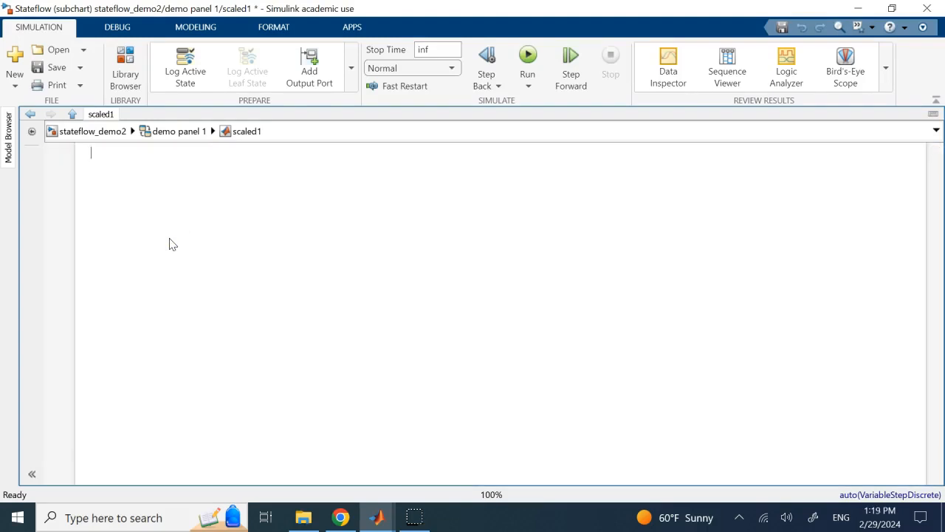
pyautogui.click(161, 184)
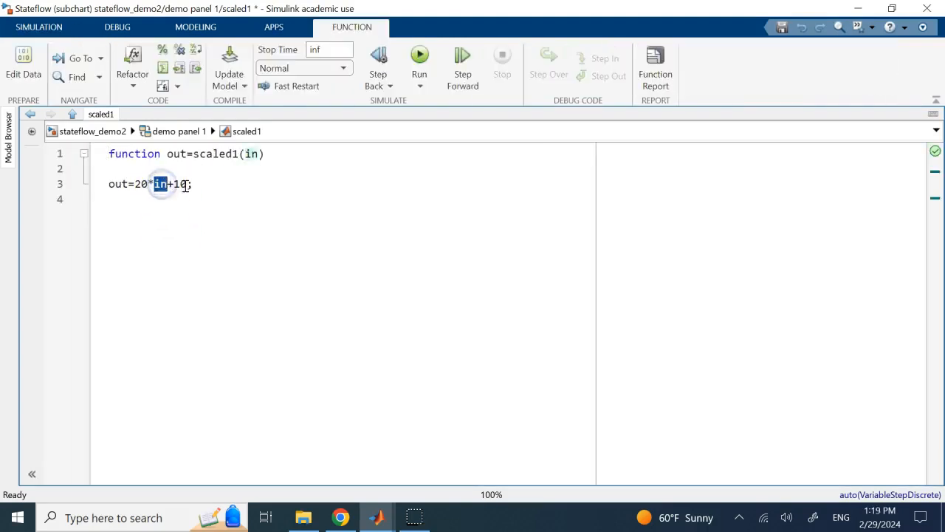
pyautogui.click(163, 184)
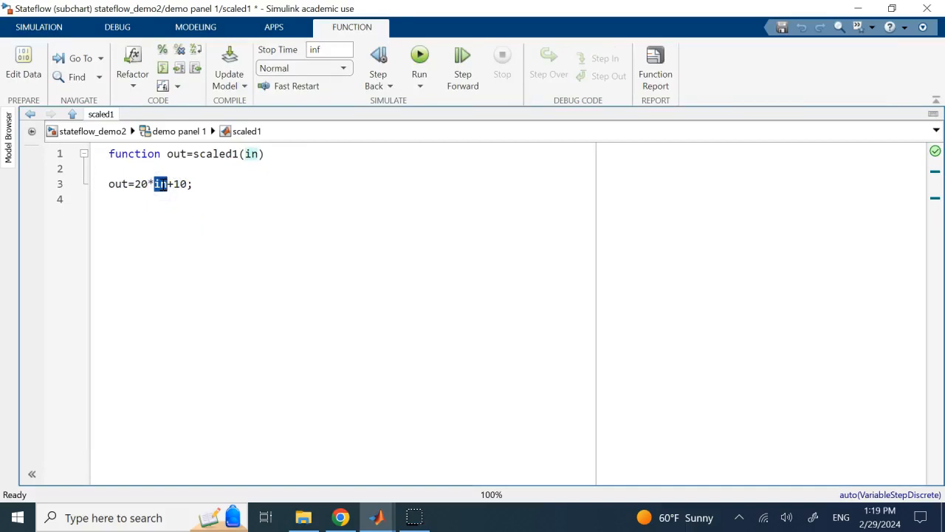
pyautogui.click(175, 132)
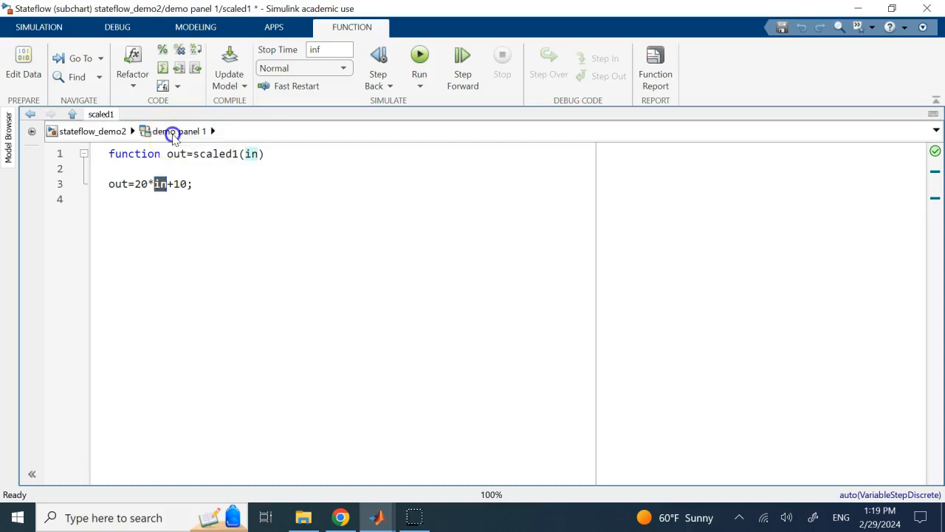
pyautogui.click(292, 214)
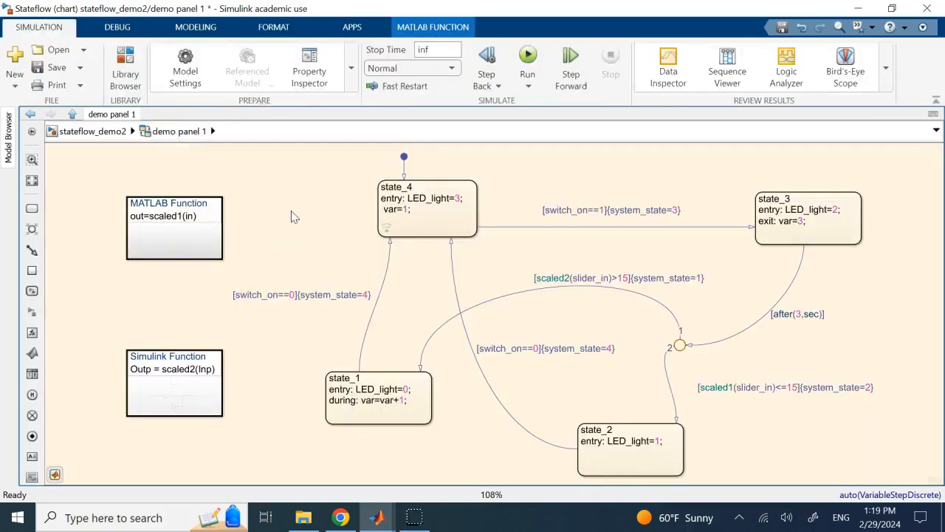
pyautogui.click(646, 278)
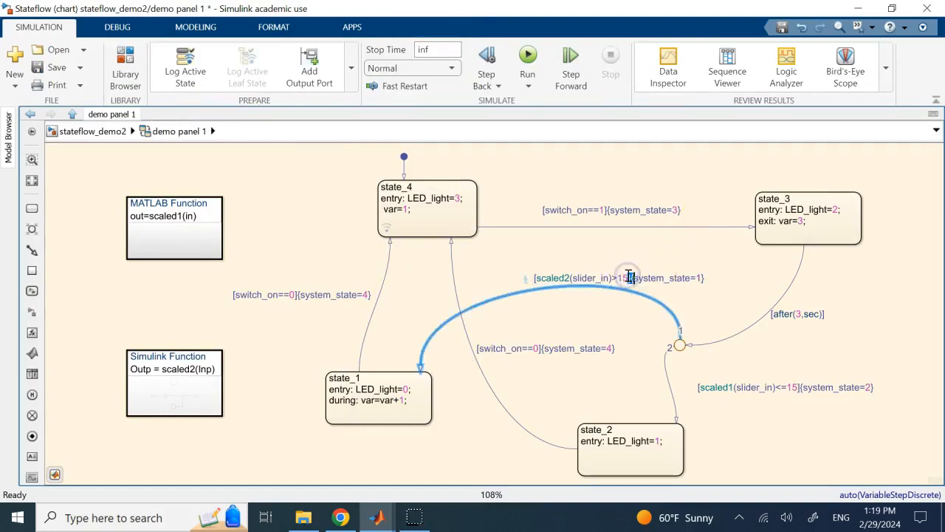
pyautogui.click(624, 278)
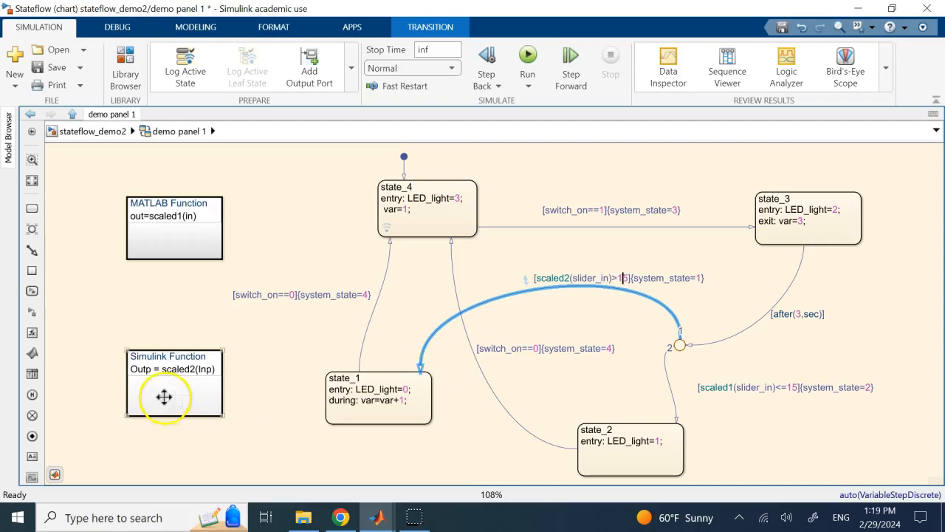
# Step: Insert a Simulink Function between the scaled1 and scaled2 functions, and inside it rename the f() block to myfun
pyautogui.click(33, 333)
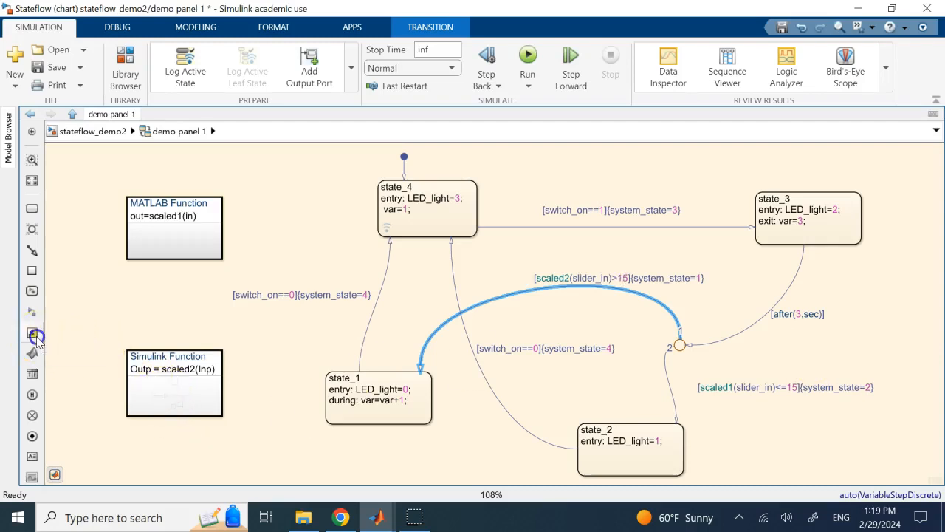
pyautogui.moveTo(31, 313); pyautogui.dragTo(133, 304)
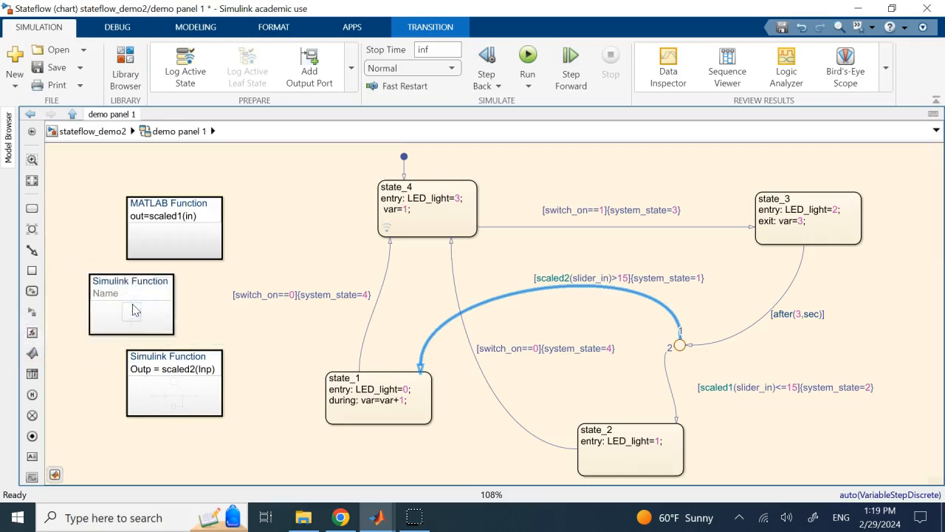
pyautogui.doubleClick(145, 295)
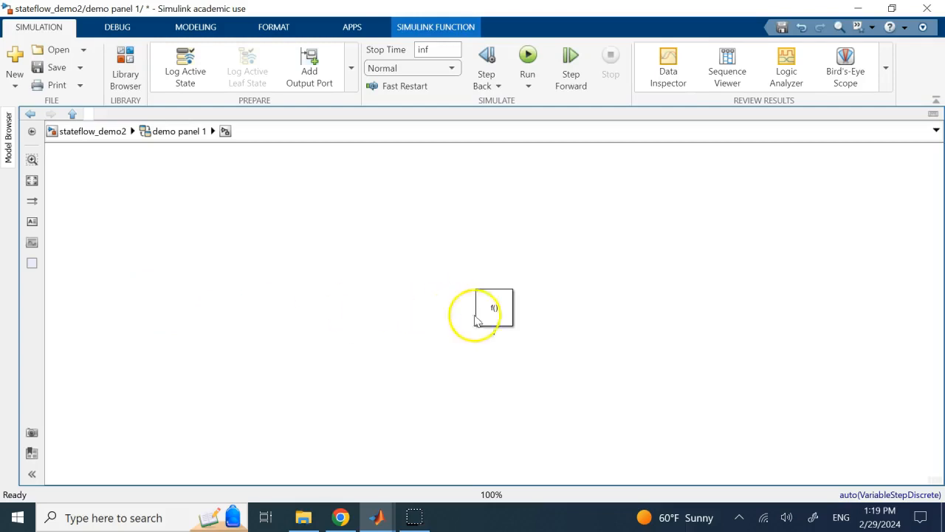
pyautogui.moveTo(490, 306); pyautogui.dragTo(477, 197)
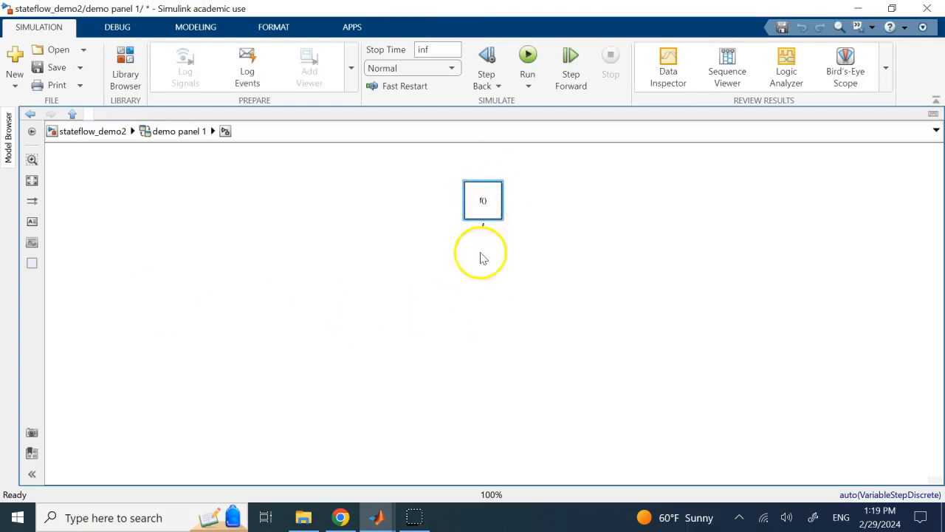
pyautogui.click(483, 226)
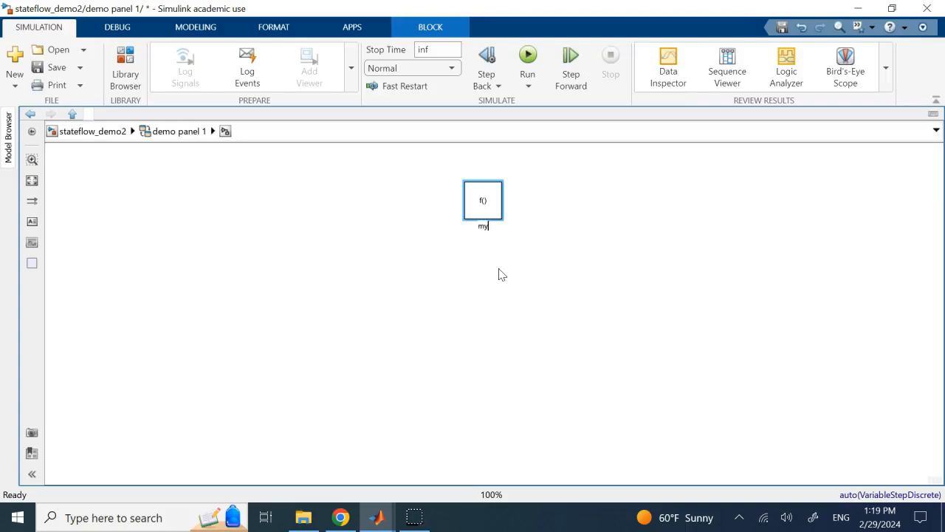
pyautogui.click(499, 272)
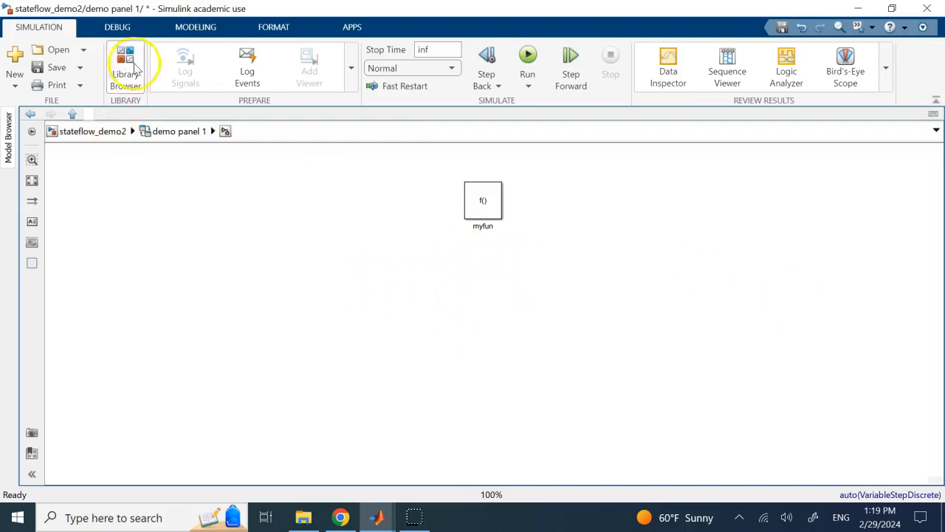
# Step: Add an In1, an Out1 and a Gain block from the Commonly Used Blocks library below the f() block
pyautogui.click(127, 68)
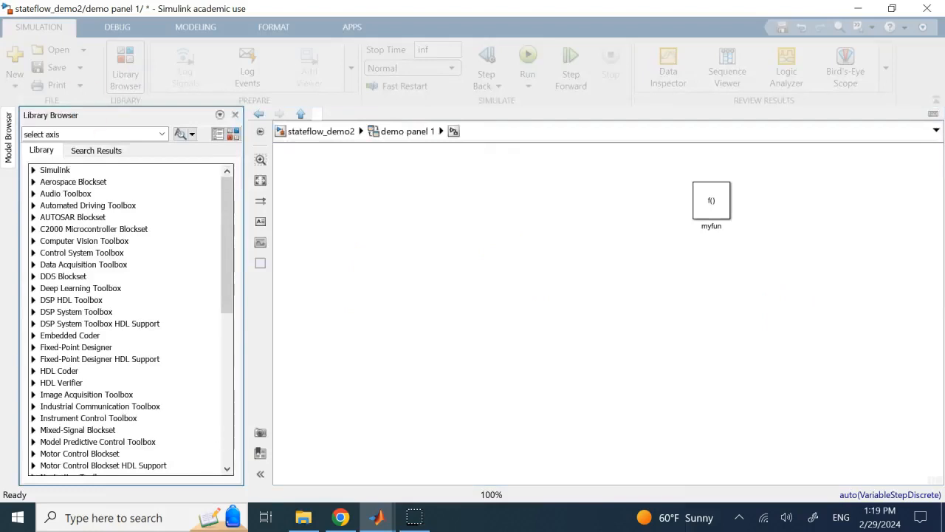
pyautogui.click(34, 170)
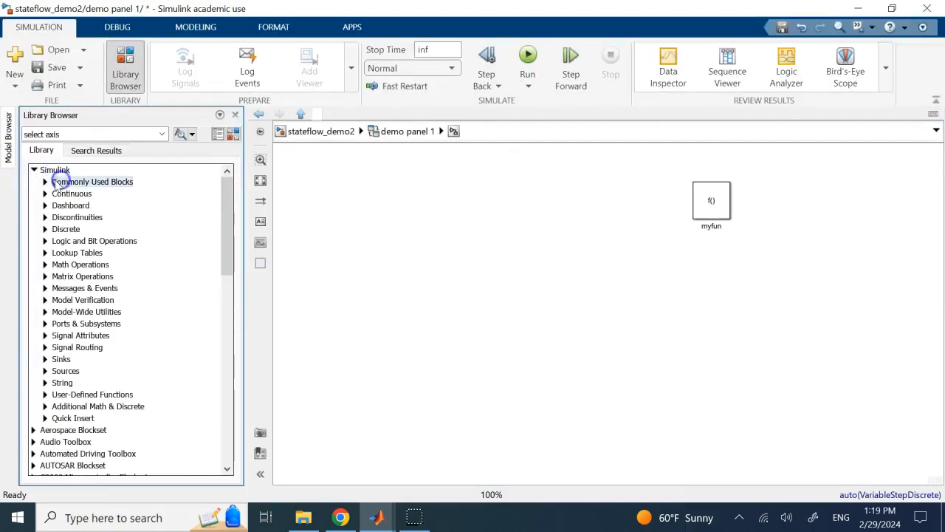
pyautogui.doubleClick(58, 183)
pyautogui.scroll(-2, 166, 281)
pyautogui.moveTo(216, 354); pyautogui.dragTo(466, 313)
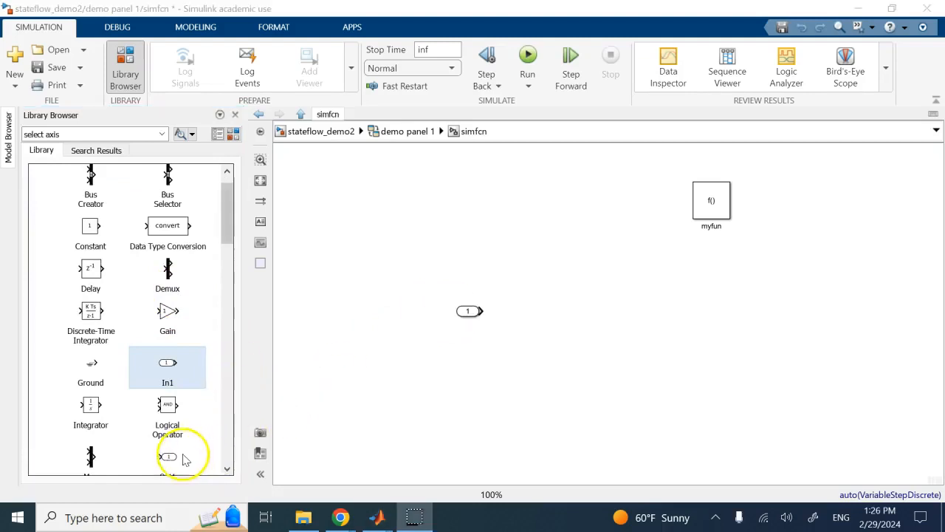
pyautogui.moveTo(184, 460); pyautogui.dragTo(755, 375)
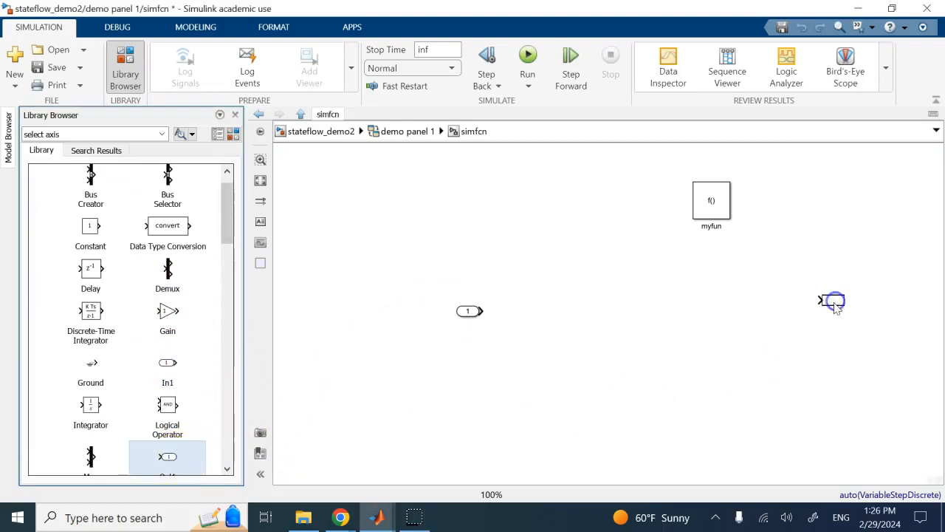
pyautogui.moveTo(833, 308); pyautogui.dragTo(832, 308)
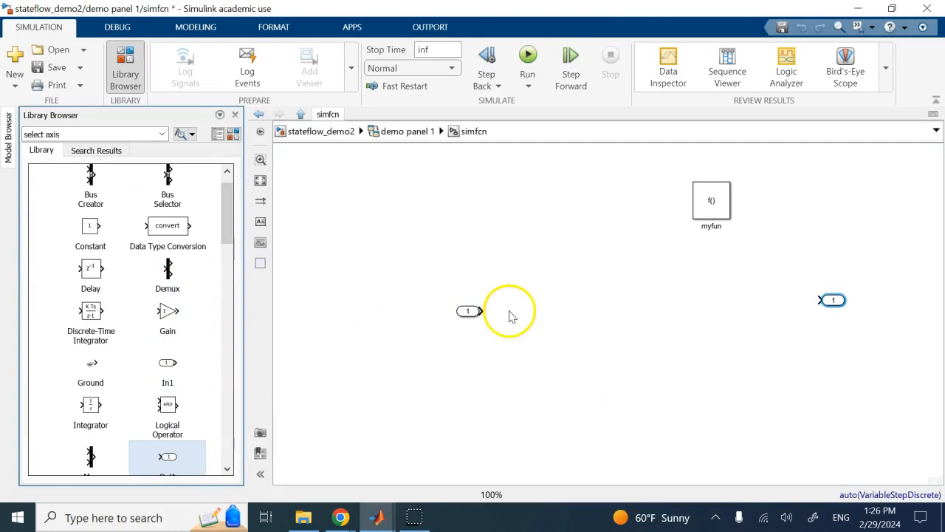
pyautogui.moveTo(165, 308); pyautogui.dragTo(650, 311)
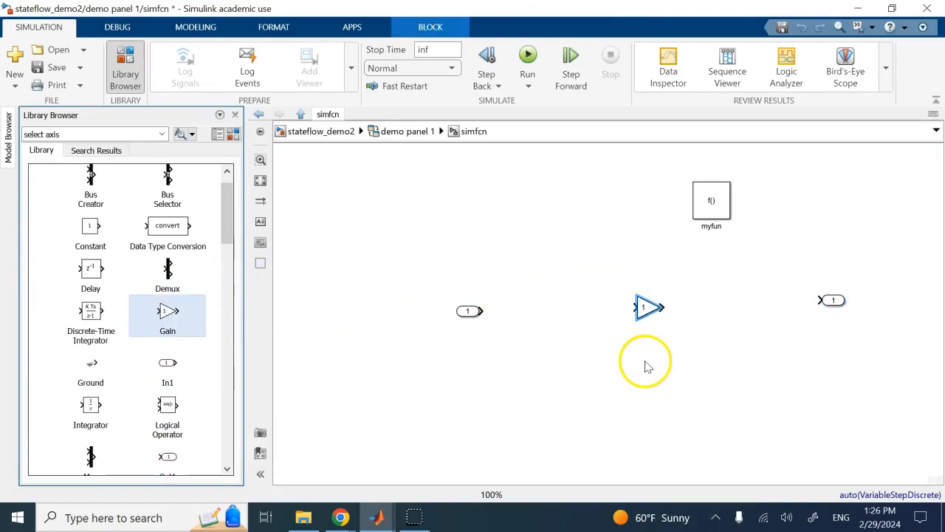
# Step: Rename the outport block to y and the inport block to x
pyautogui.click(833, 300)
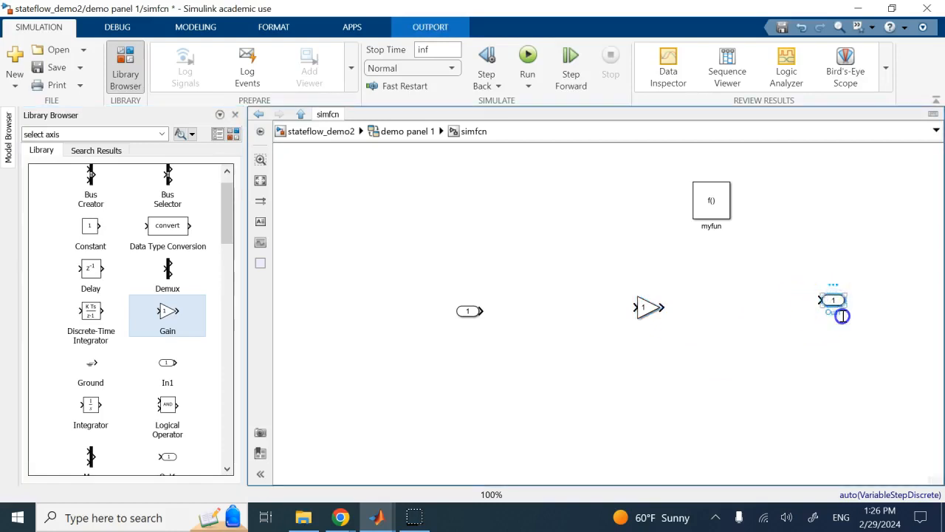
pyautogui.write('y')
pyautogui.click(768, 377)
pyautogui.click(471, 319)
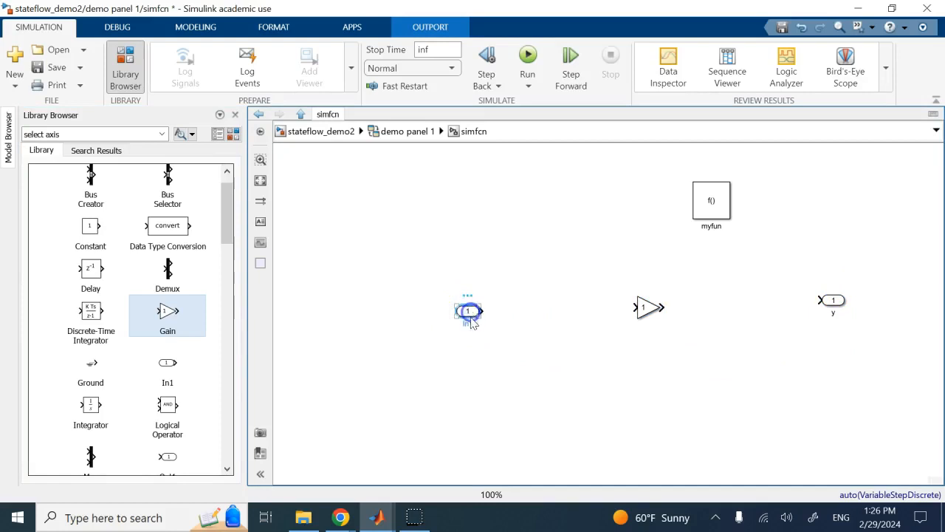
pyautogui.click(470, 322)
pyautogui.write('x')
pyautogui.click(561, 361)
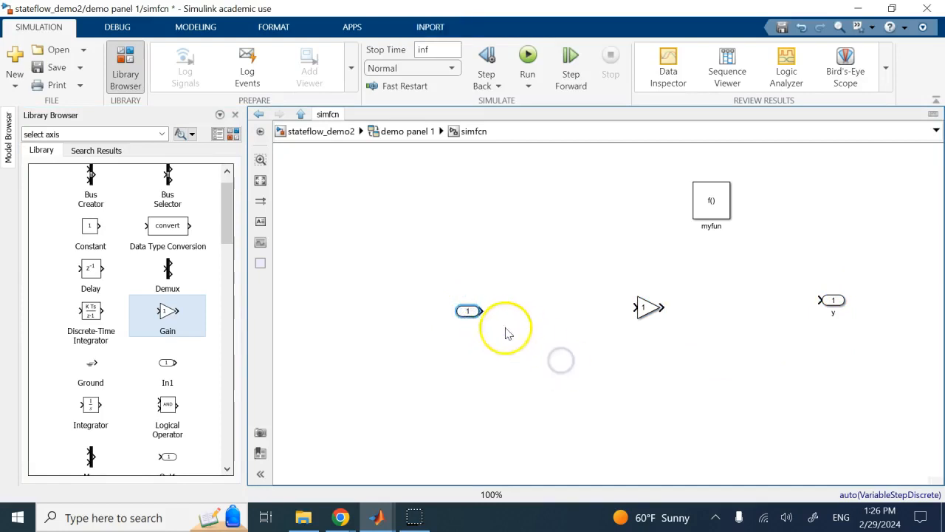
# Step: Connect inport x to the Gain block's input and the Gain block's output to outport y
pyautogui.click(483, 310)
pyautogui.moveTo(627, 305); pyautogui.dragTo(820, 301)
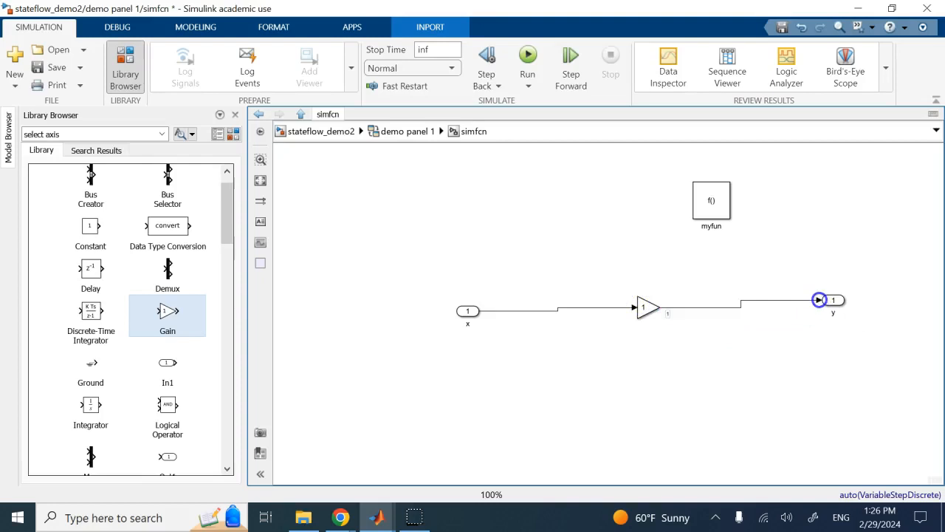
# Step: Set the gain of the Gain block inside simfcn to 3
pyautogui.doubleClick(646, 309)
pyautogui.write('3')
pyautogui.press('Return')
# Step: Align inport x and outport y with the Gain block and move the myfun block to sit just above it
pyautogui.moveTo(469, 311); pyautogui.dragTo(474, 307)
pyautogui.moveTo(835, 301); pyautogui.dragTo(827, 309)
pyautogui.moveTo(711, 201); pyautogui.dragTo(622, 212)
pyautogui.click(741, 232)
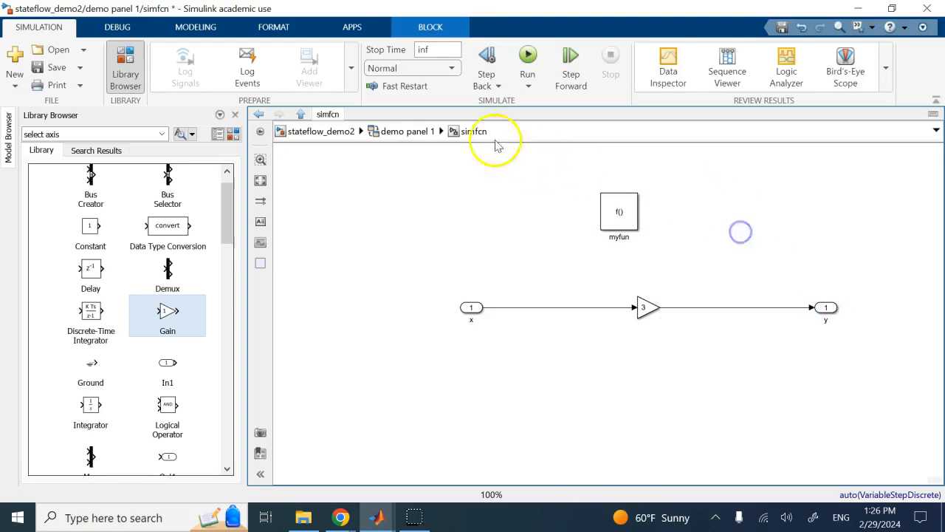
# Step: Return to the demo panel 1 chart and delete the simfcn Simulink Function between scaled1 and scaled2
pyautogui.click(410, 131)
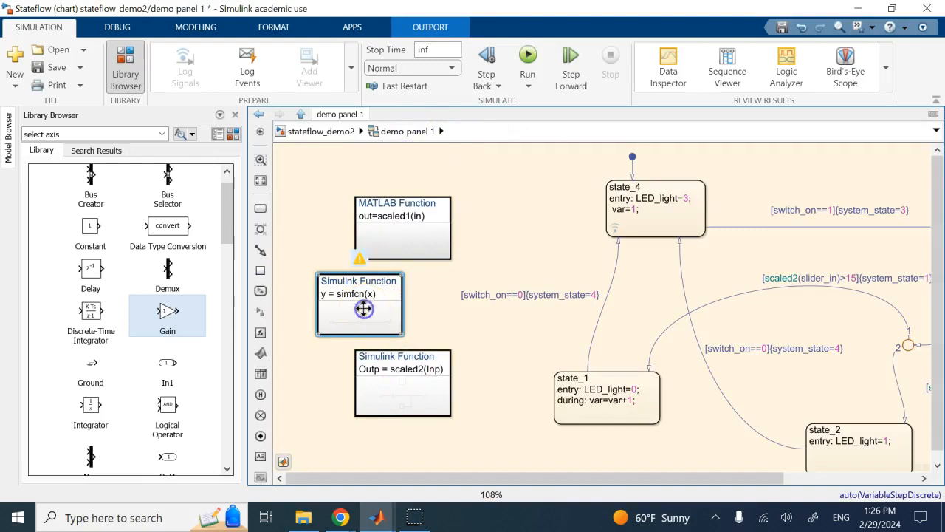
pyautogui.press('Delete')
pyautogui.click(503, 225)
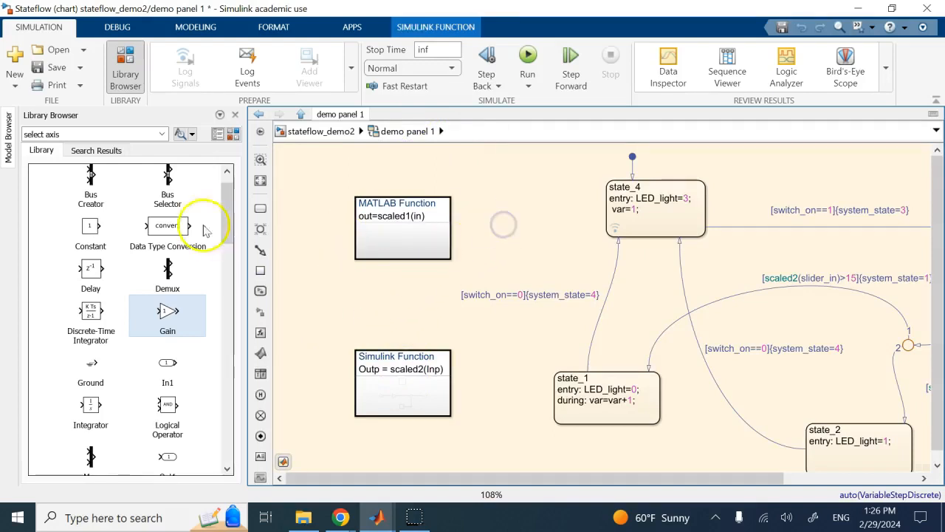
# Step: Close the Library Browser and save the model
pyautogui.click(235, 114)
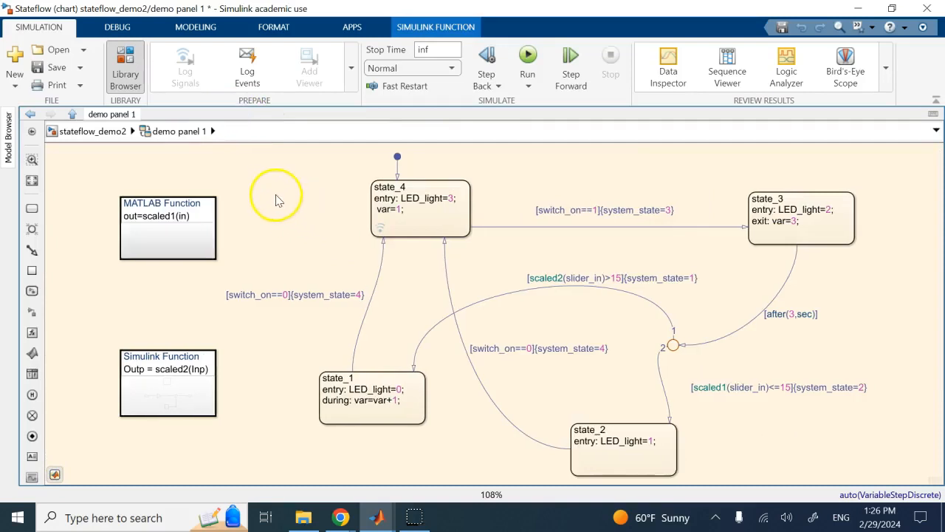
pyautogui.click(55, 65)
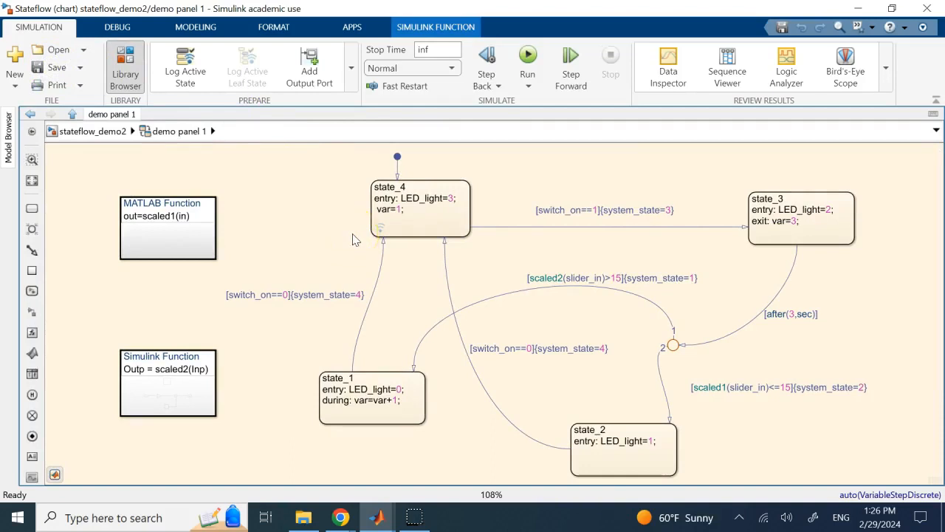
# Step: Examine the conditions and execution order of the two transitions leaving the junction toward state_1 and state_2
pyautogui.click(553, 278)
pyautogui.doubleClick(554, 279)
pyautogui.click(564, 334)
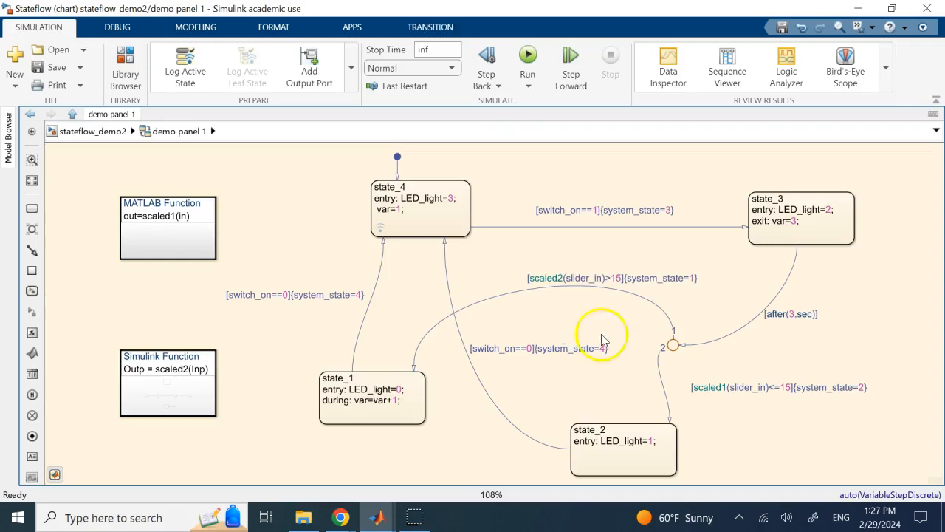
pyautogui.click(674, 332)
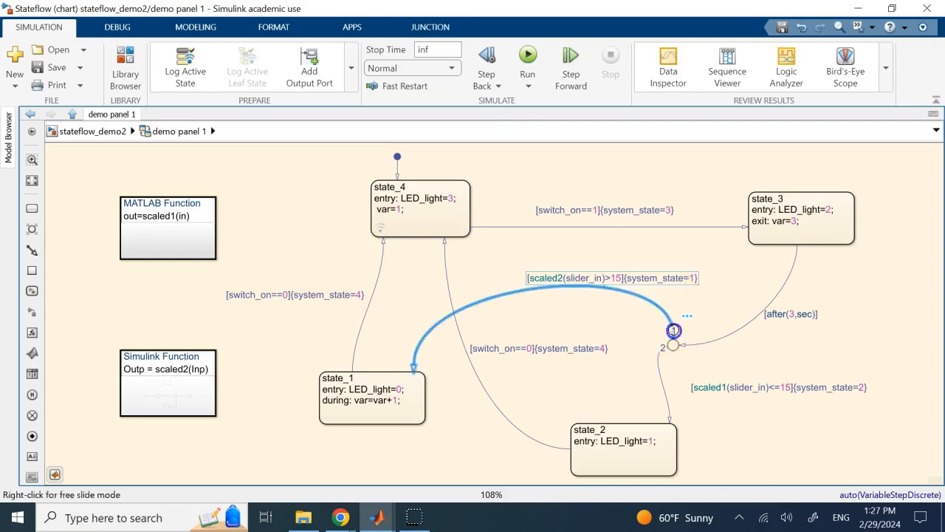
pyautogui.click(661, 351)
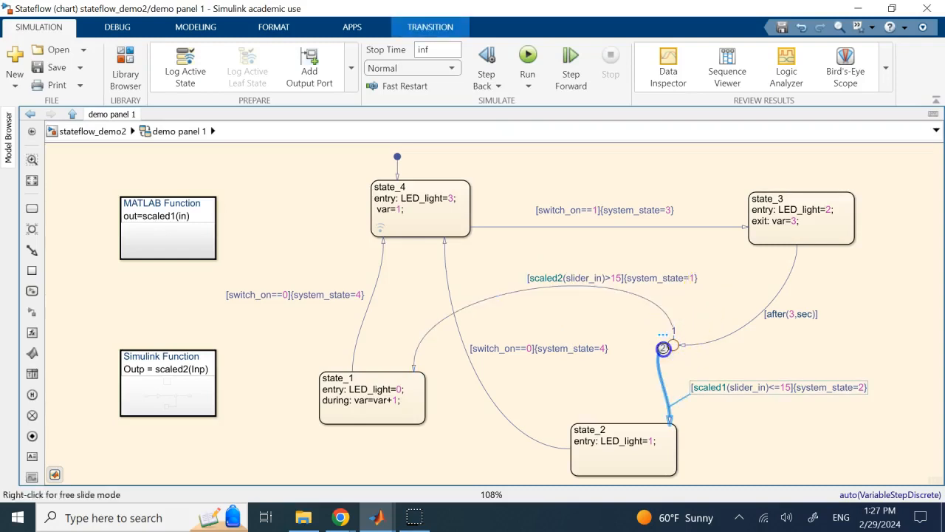
pyautogui.click(659, 311)
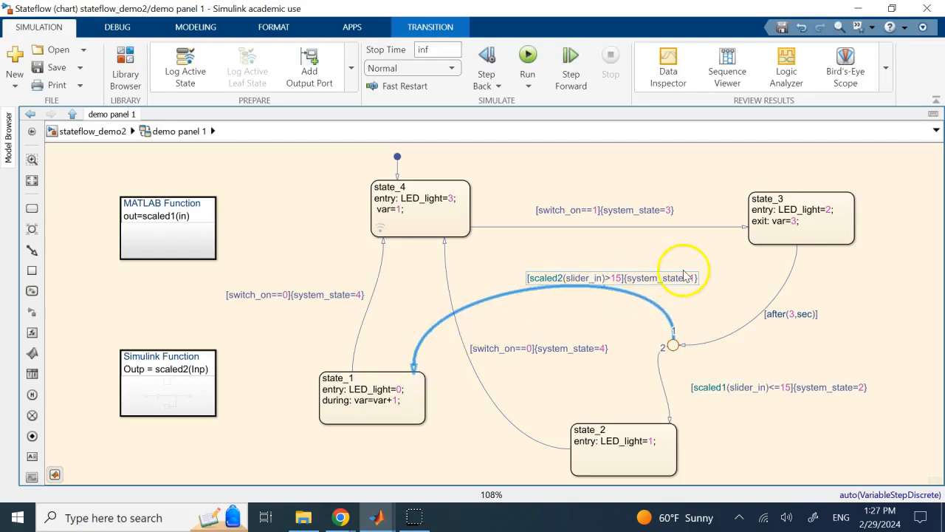
pyautogui.click(708, 299)
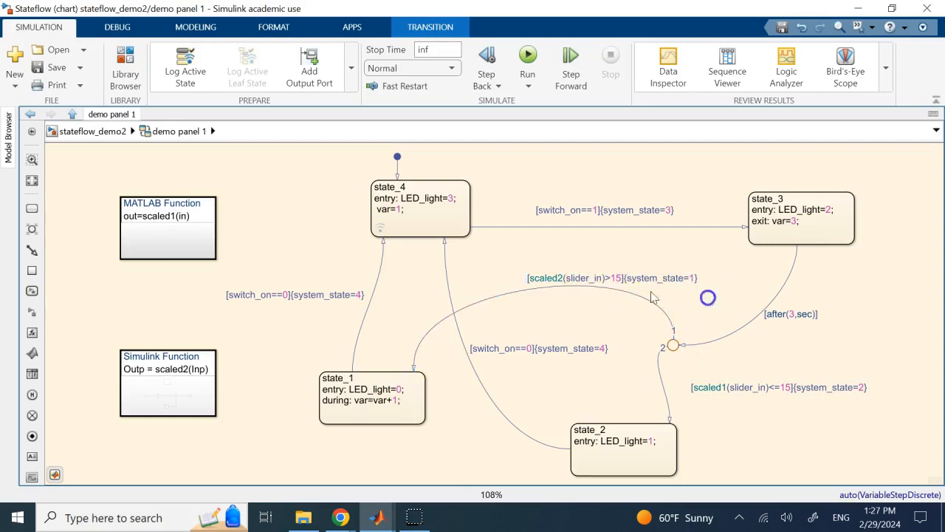
pyautogui.click(662, 360)
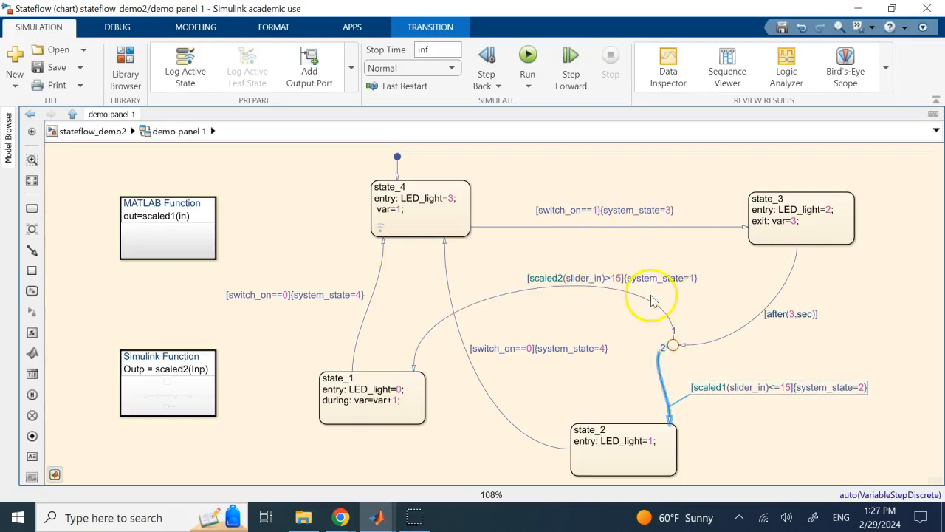
pyautogui.click(572, 282)
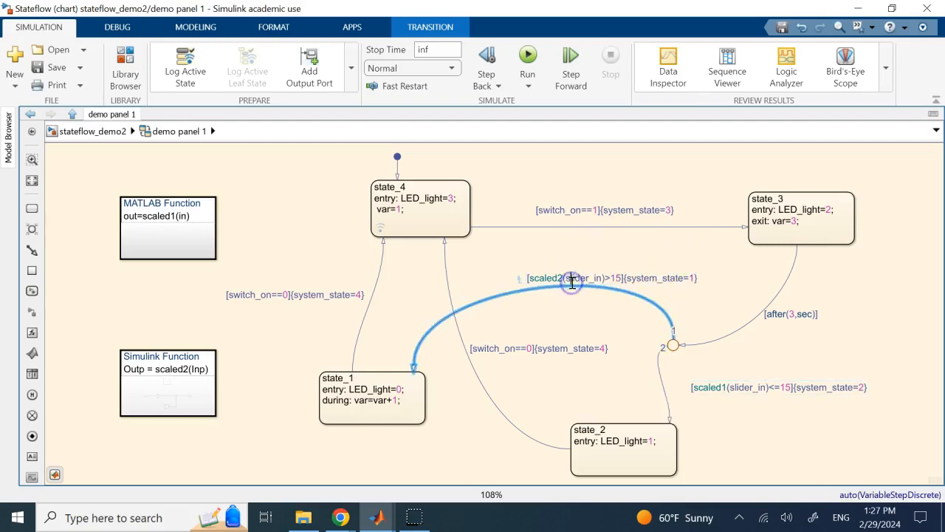
pyautogui.click(658, 371)
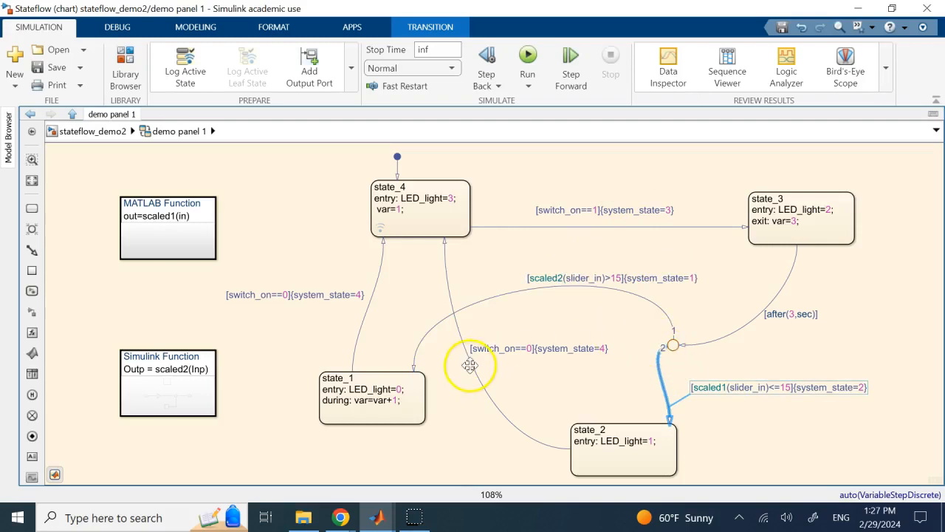
pyautogui.click(673, 330)
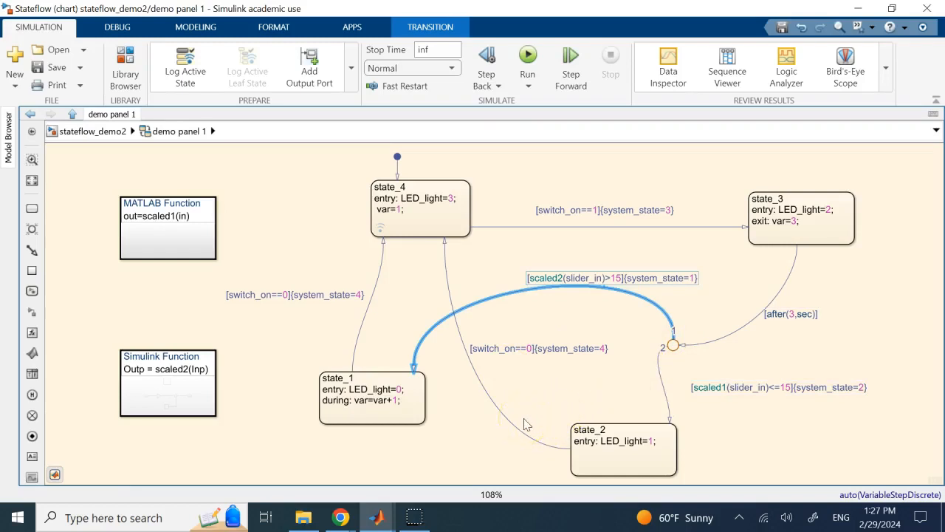
pyautogui.click(698, 313)
pyautogui.click(674, 333)
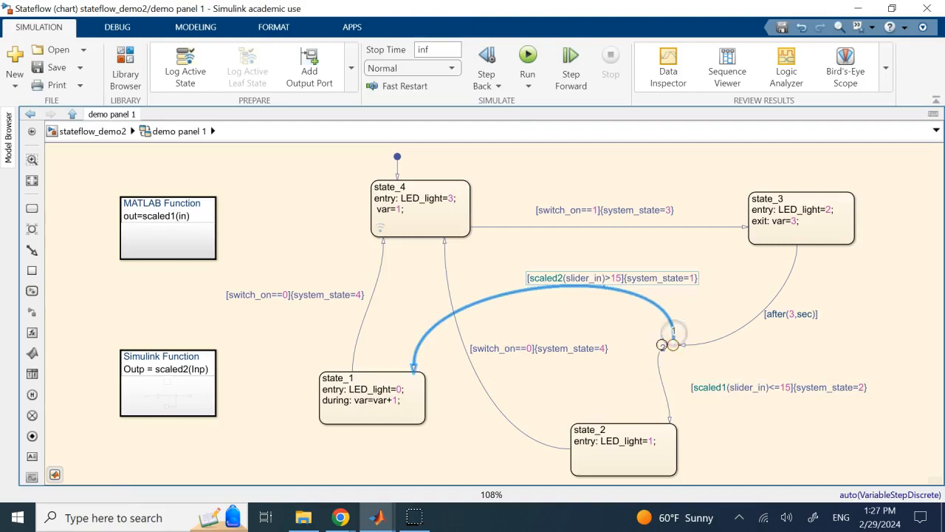
pyautogui.click(663, 348)
pyautogui.click(860, 347)
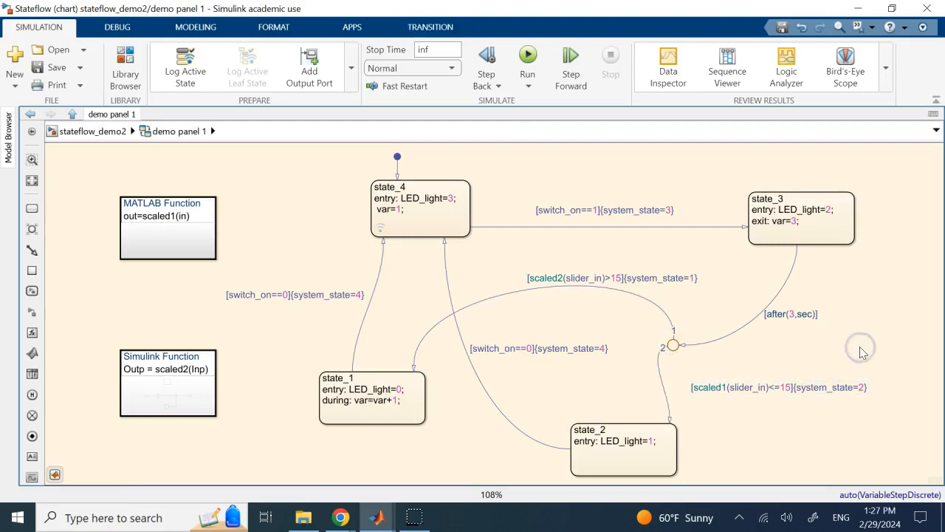
pyautogui.click(661, 308)
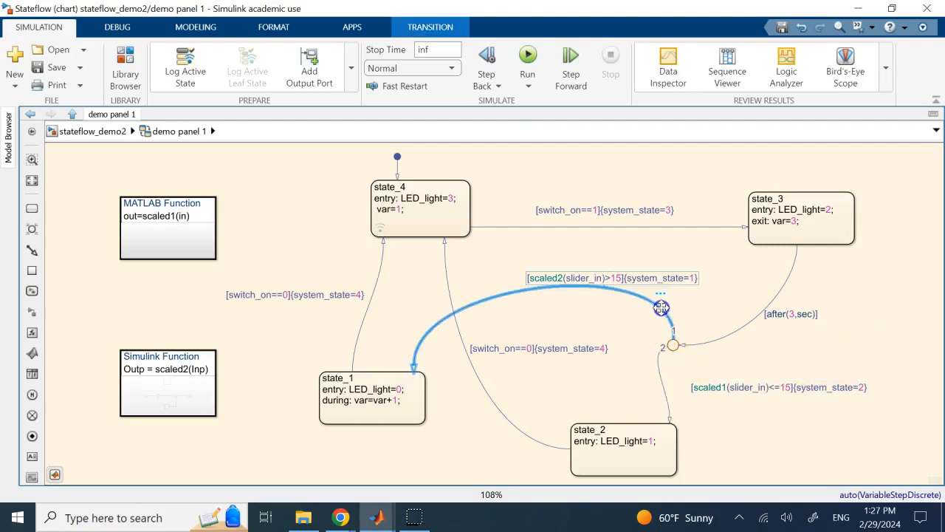
pyautogui.click(659, 360)
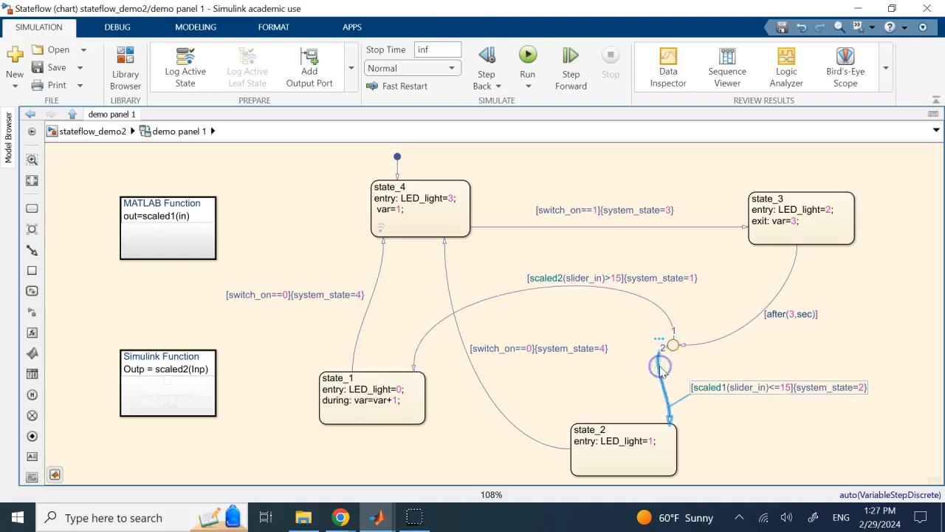
pyautogui.click(891, 347)
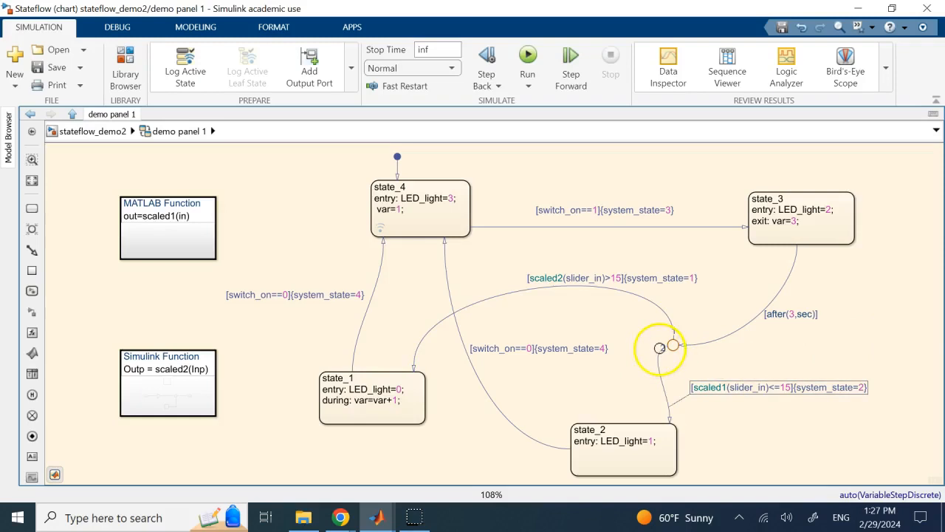
# Step: Set the execution order of the transition from the junction to state_2 to 1
pyautogui.click(662, 350)
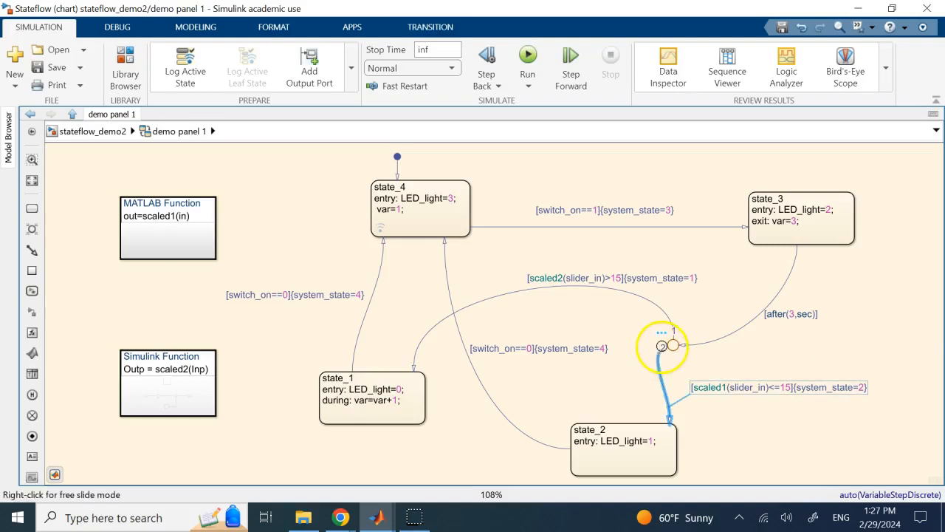
pyautogui.click(663, 352)
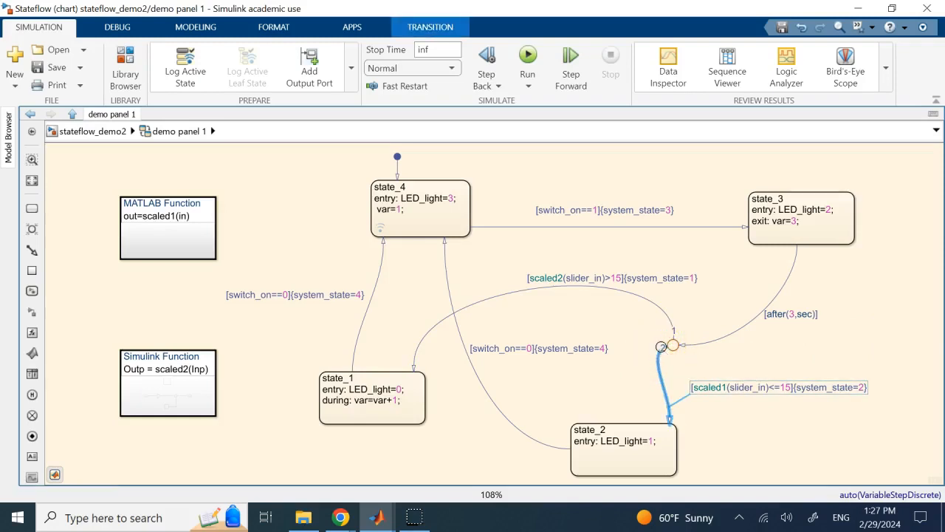
pyautogui.rightClick(663, 352)
pyautogui.moveTo(663, 352)
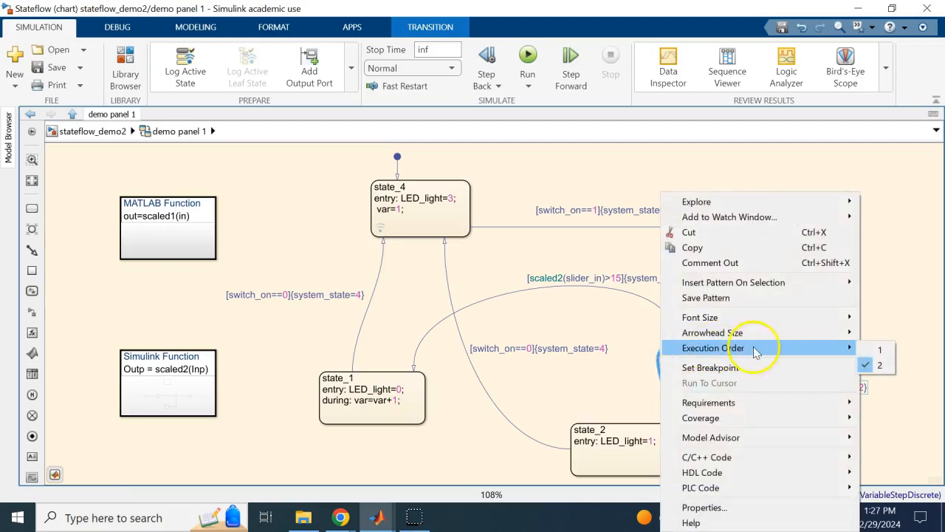
pyautogui.click(876, 351)
pyautogui.click(869, 334)
# Step: Check which of the junction's transitions, to state_2 or to state_1, is evaluated first with the changed execution order
pyautogui.click(661, 365)
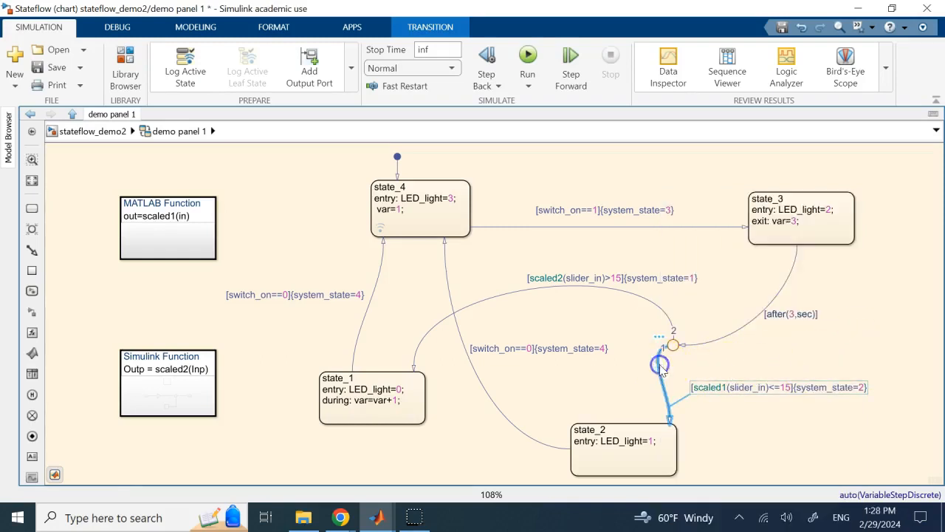
pyautogui.click(660, 311)
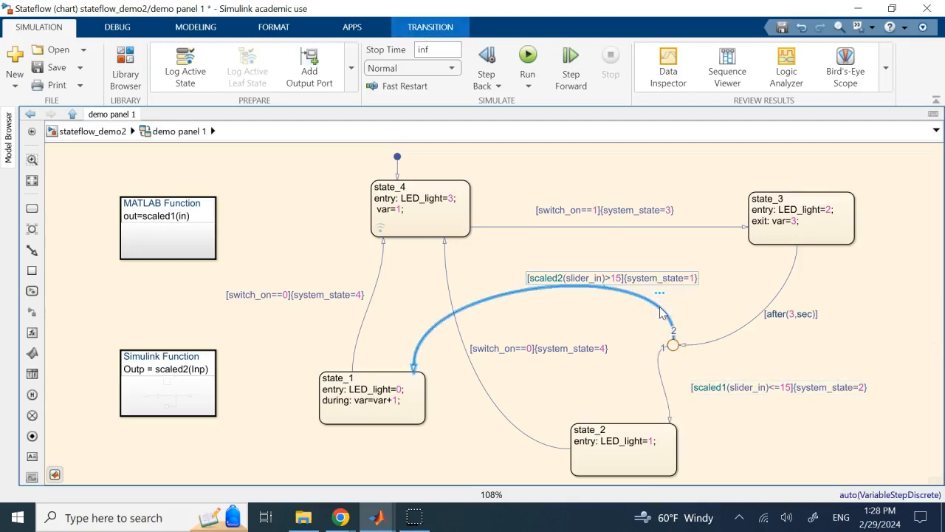
pyautogui.click(862, 267)
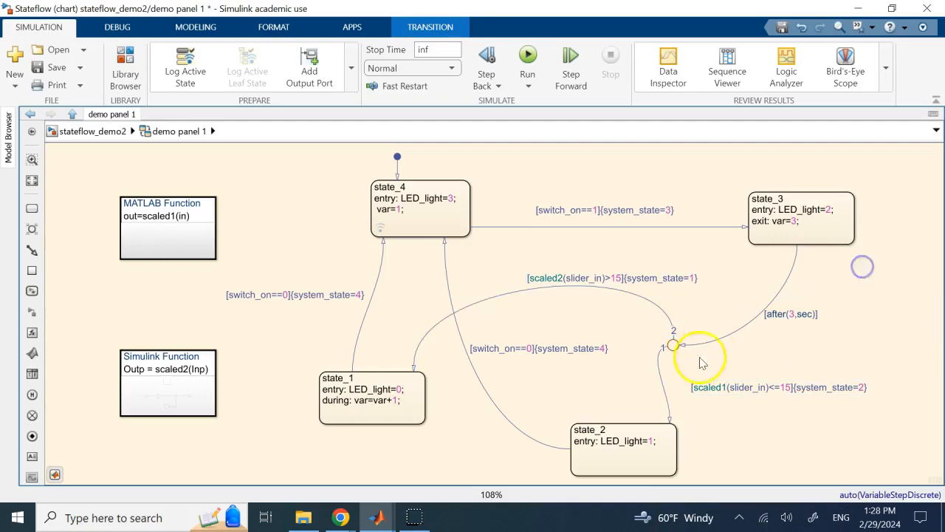
pyautogui.click(663, 387)
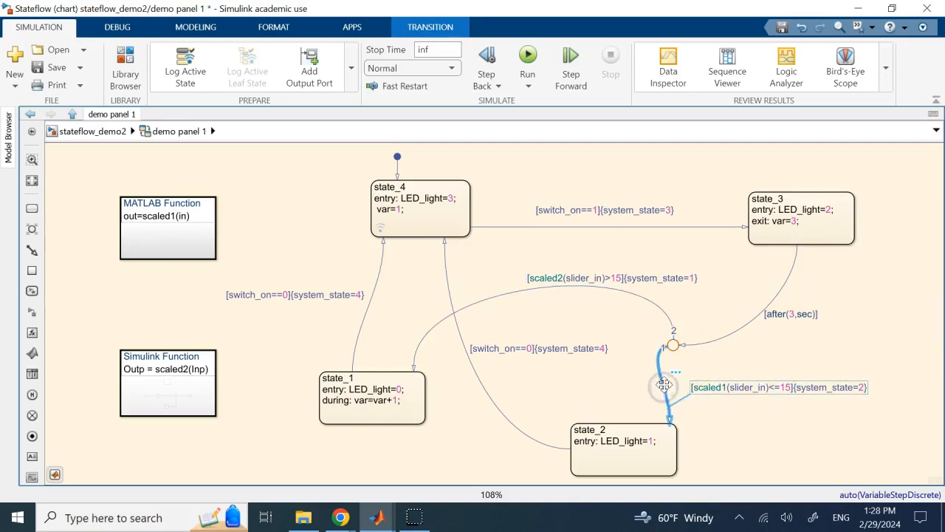
pyautogui.click(858, 337)
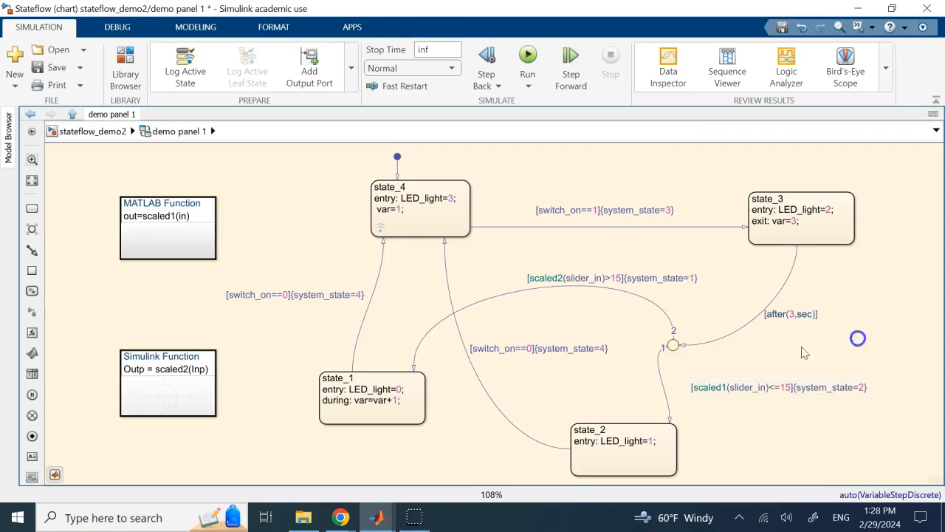
# Step: Add a breakpoint to the [after(3,sec)] transition from state_3 to the junction
pyautogui.click(712, 339)
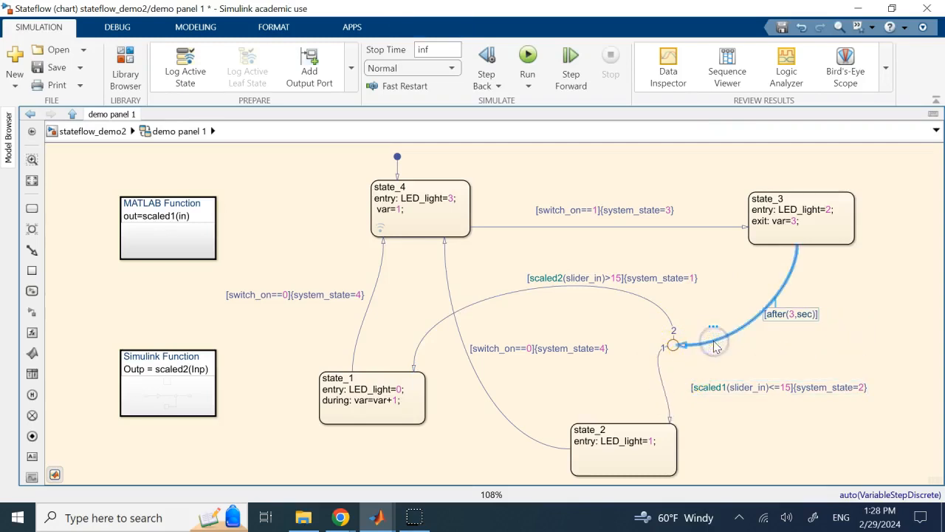
pyautogui.moveTo(713, 325)
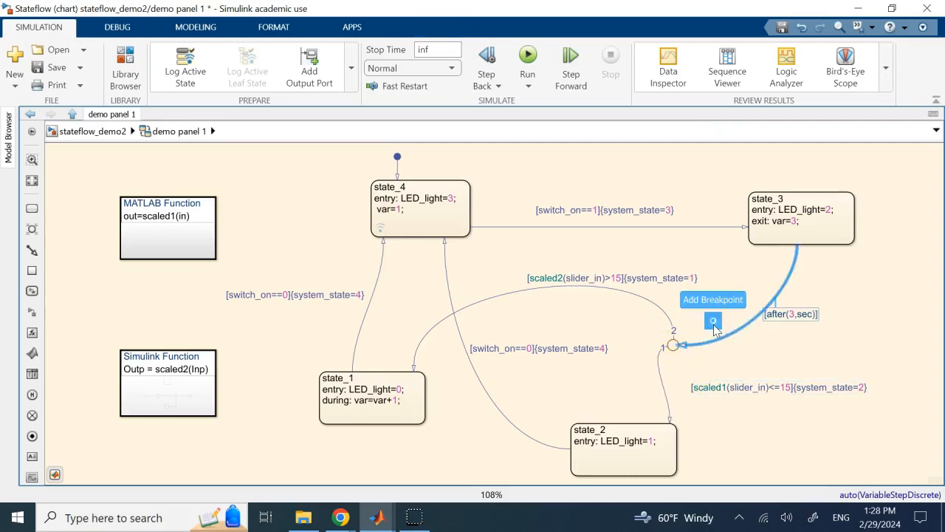
# Step: Examine the after(3,sec) transition, the junction and the transition from state_2 to state_4 in the demo panel 1 chart
pyautogui.click(748, 323)
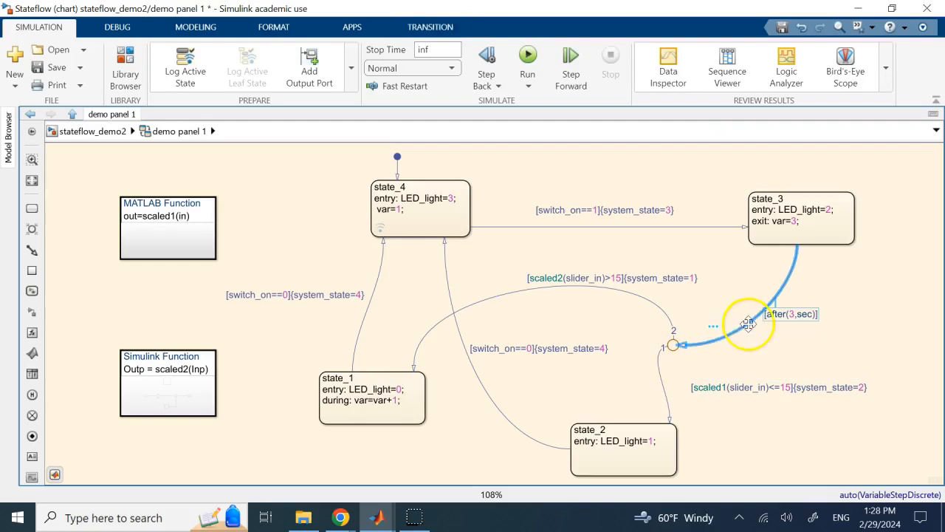
pyautogui.click(672, 351)
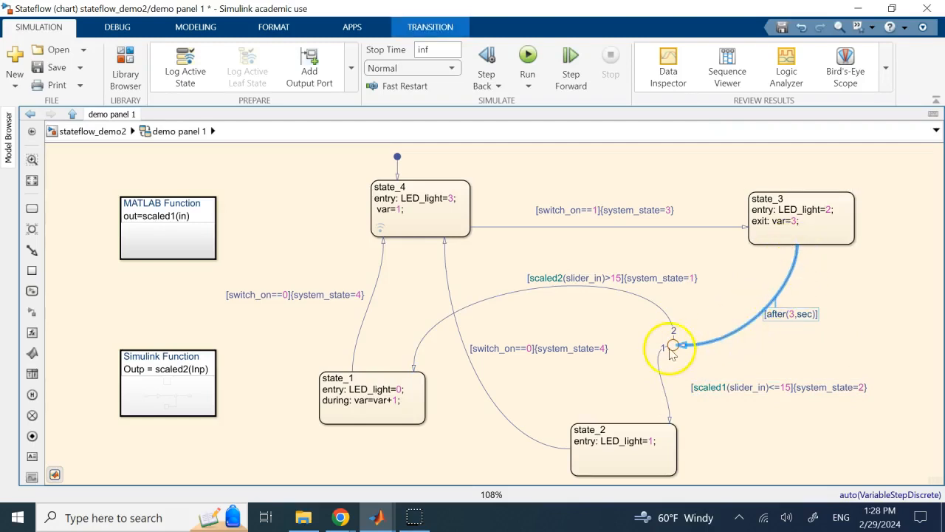
pyautogui.click(739, 263)
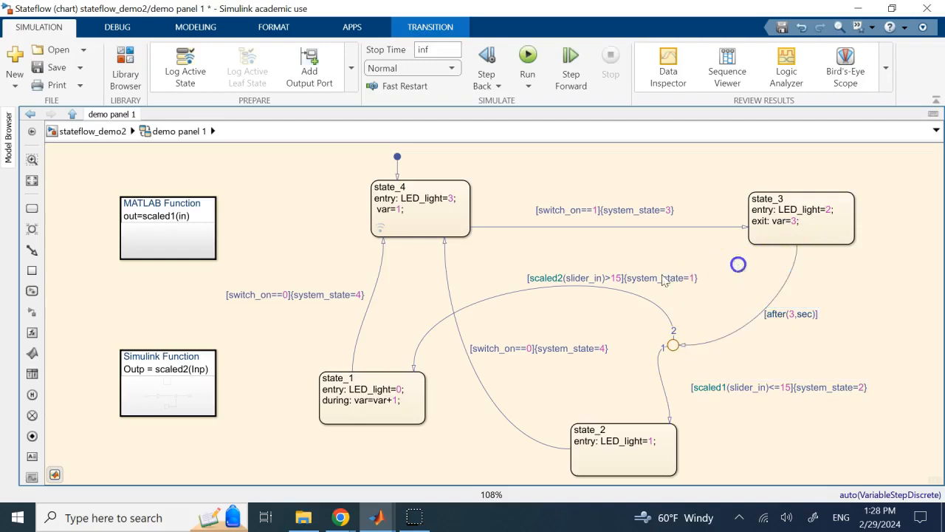
pyautogui.click(376, 279)
pyautogui.click(189, 262)
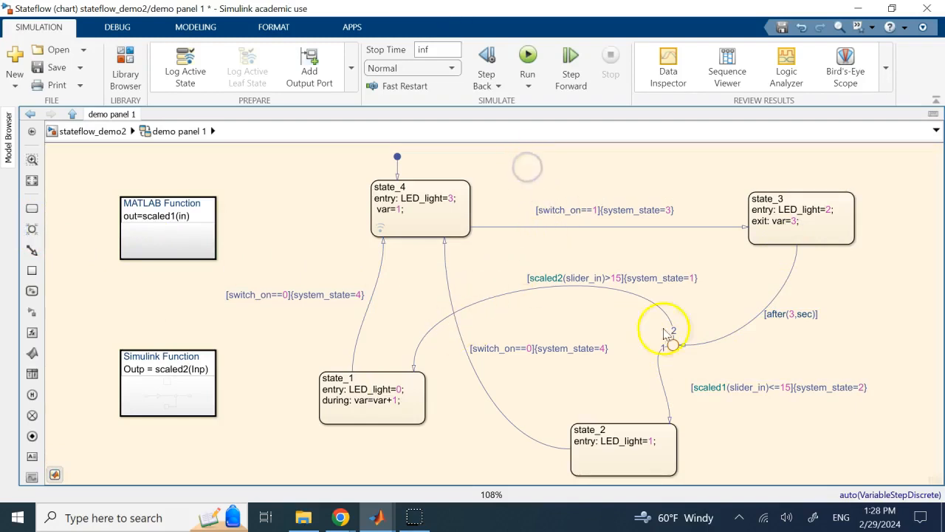
pyautogui.click(484, 392)
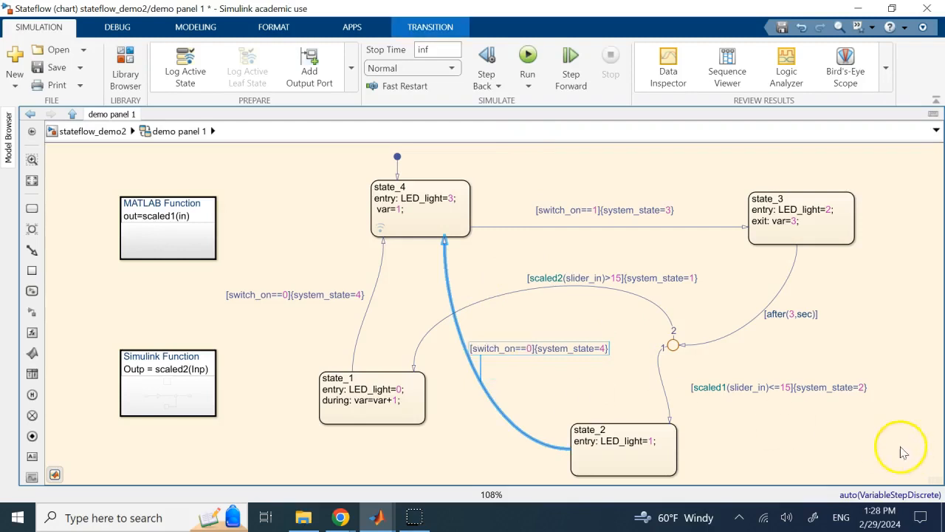
pyautogui.click(833, 434)
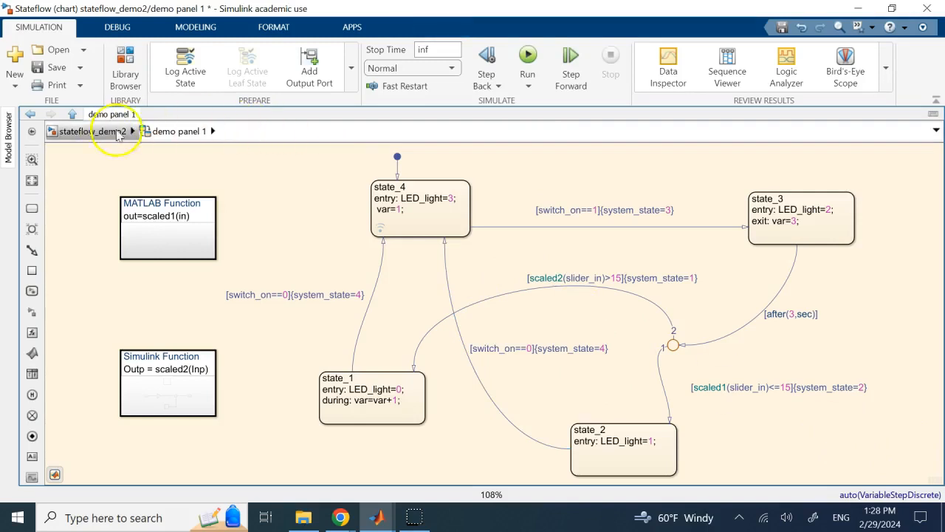
# Step: Return to the top level of stateflow_demo2 and remove bold from items 8 and 9 in the topic list annotation
pyautogui.click(111, 133)
pyautogui.click(126, 334)
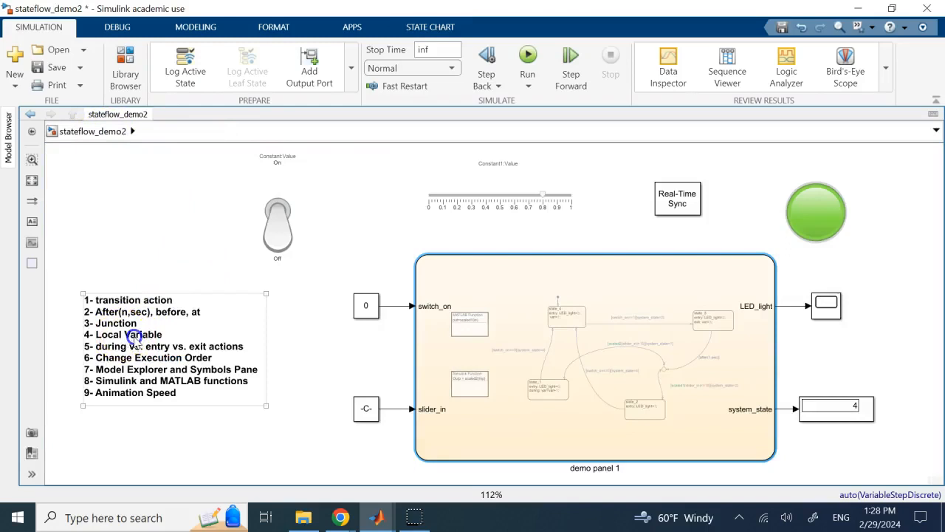
pyautogui.doubleClick(133, 334)
pyautogui.click(136, 345)
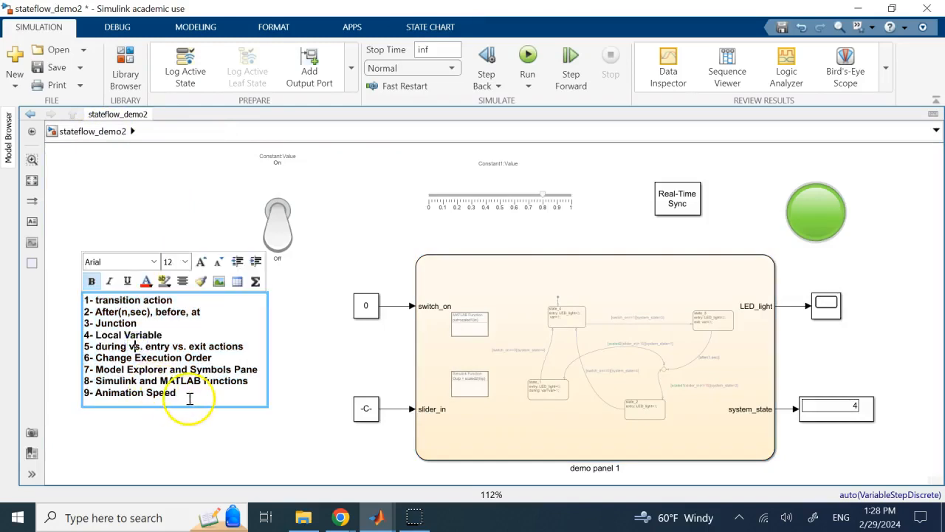
pyautogui.click(178, 396)
pyautogui.moveTo(179, 395); pyautogui.dragTo(83, 378)
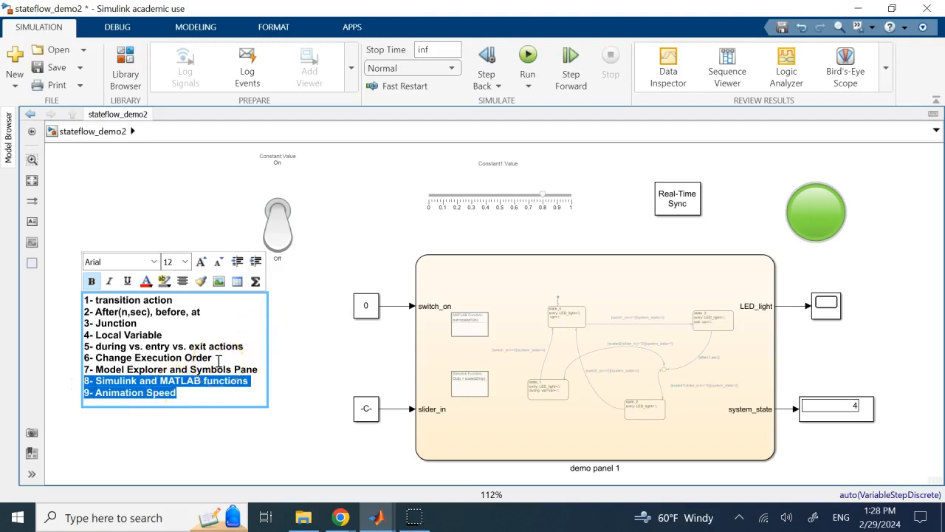
pyautogui.hotkey('ctrl', 'b')
# Step: Remove bold from the "Change Execution Order", "Junction" and "transition action" items in the annotation
pyautogui.moveTo(216, 360); pyautogui.dragTo(76, 358)
pyautogui.hotkey('ctrl', 'b')
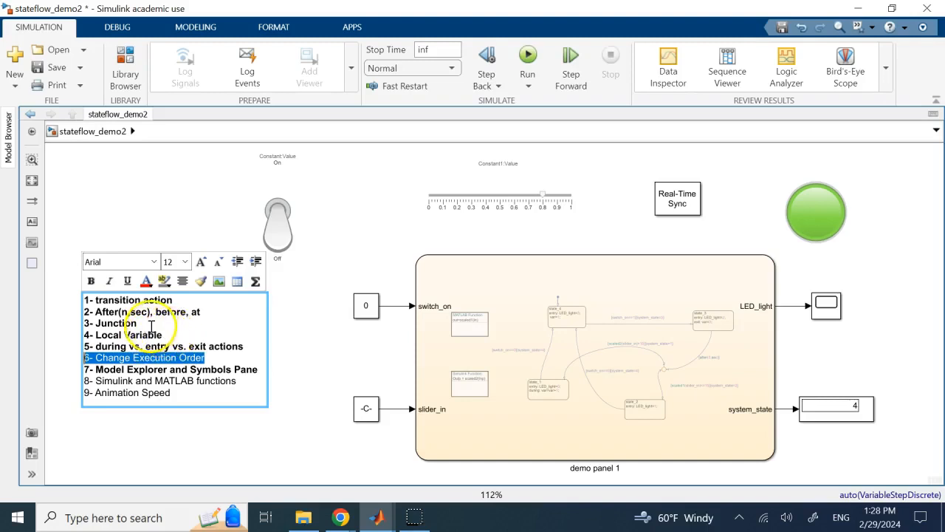
pyautogui.moveTo(151, 325); pyautogui.dragTo(116, 325)
pyautogui.hotkey('ctrl', 'b')
pyautogui.moveTo(171, 299); pyautogui.dragTo(77, 300)
pyautogui.click(218, 325)
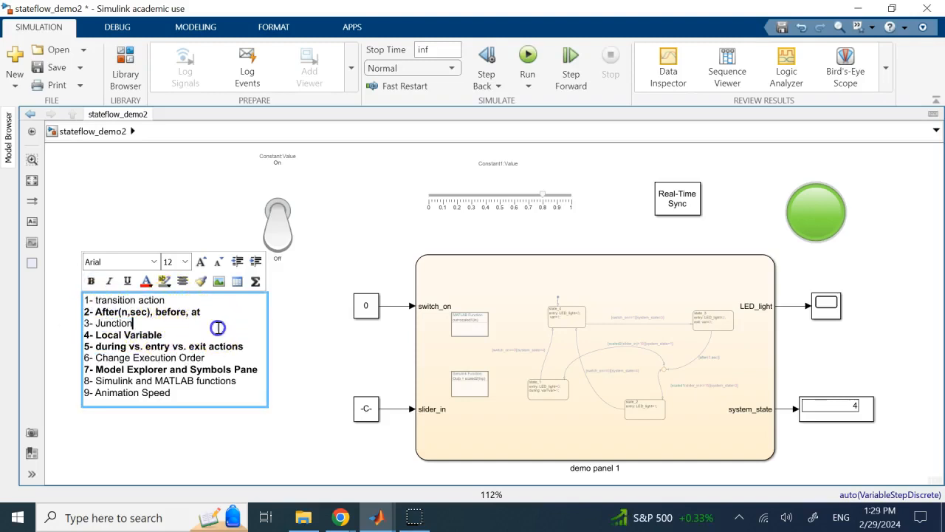
pyautogui.doubleClick(138, 312)
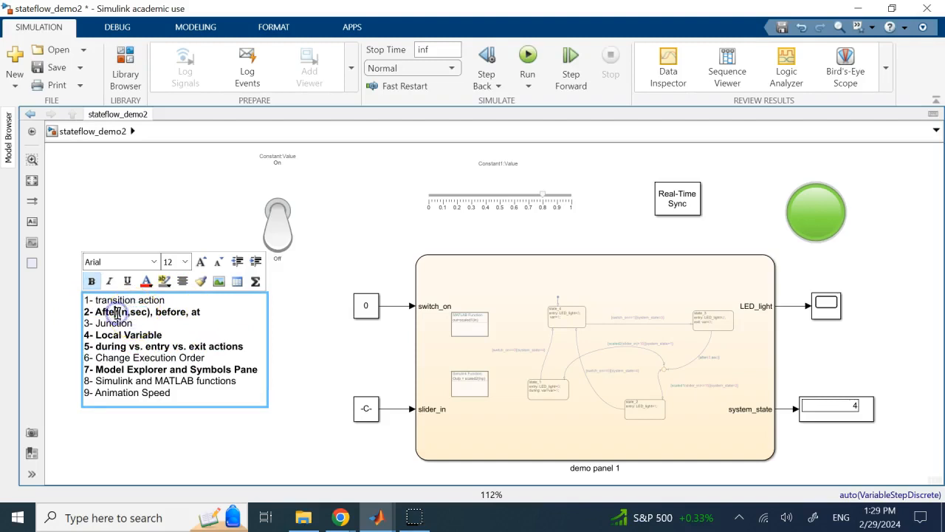
# Step: Open the demo panel 1 chart and inspect the after(3,sec) condition on the transition leaving state_3
pyautogui.doubleClick(633, 391)
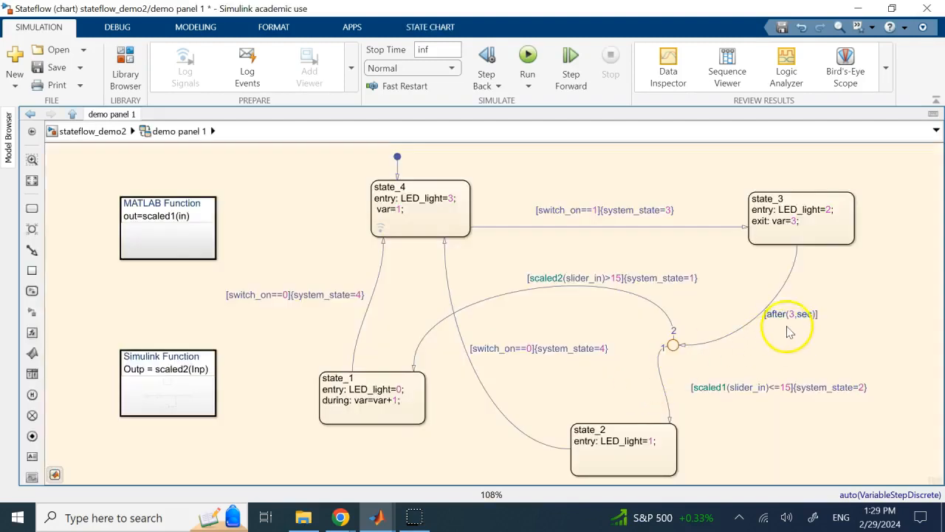
pyautogui.click(794, 254)
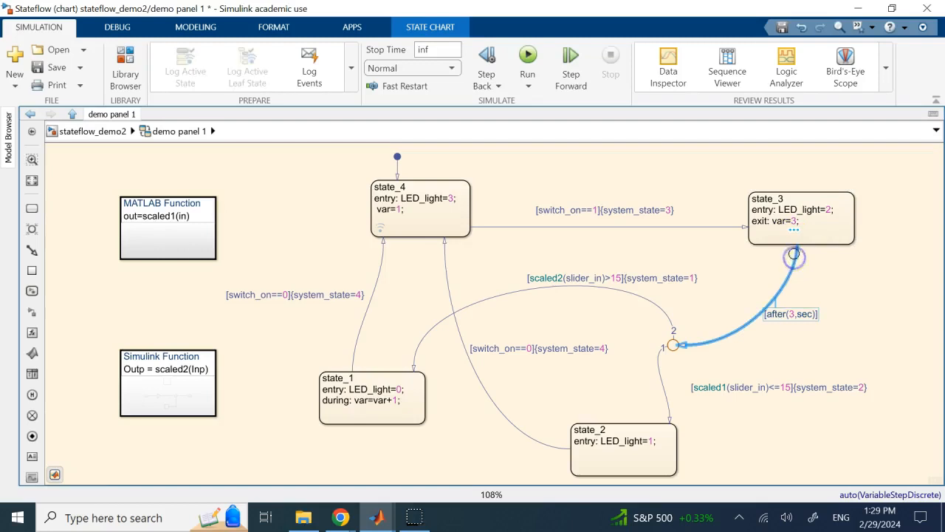
pyautogui.click(861, 302)
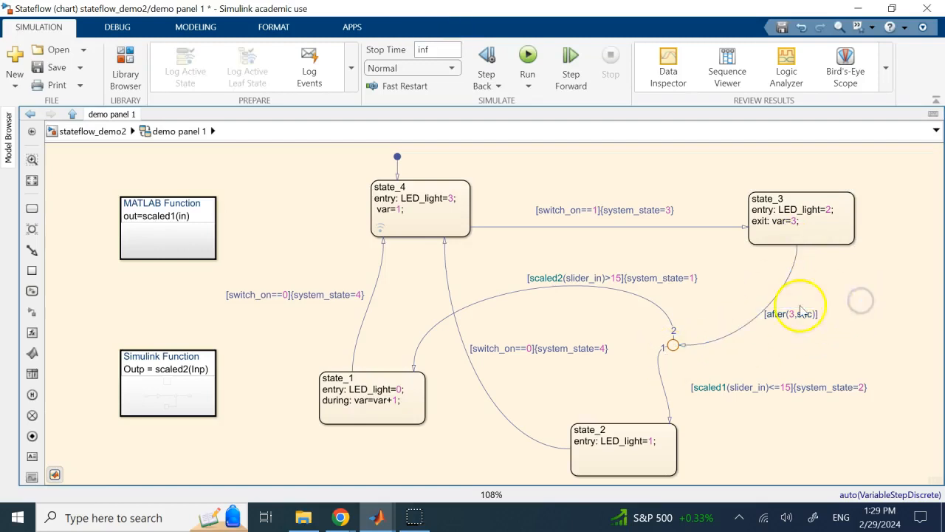
pyautogui.click(776, 315)
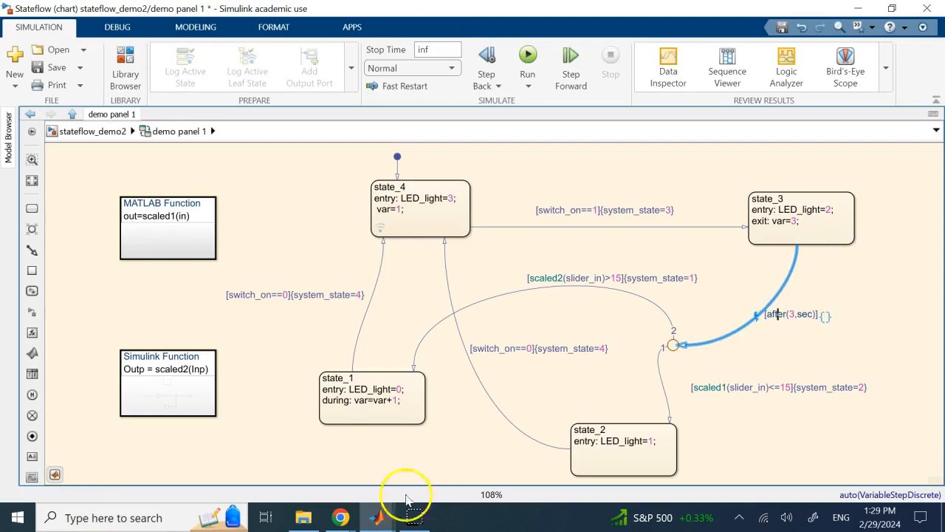
# Step: Switch to Chrome and review the syntax and description of the after operator in the MathWorks documentation
pyautogui.click(377, 517)
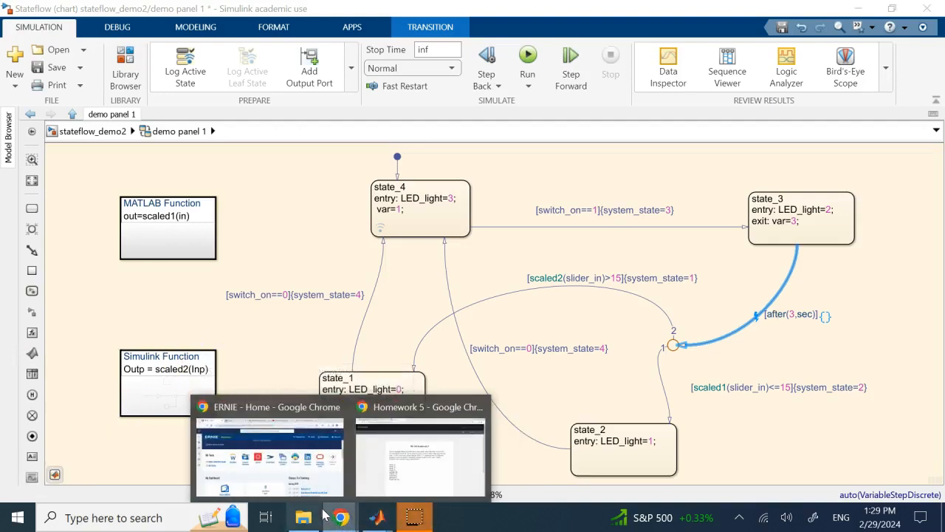
pyautogui.moveTo(433, 482)
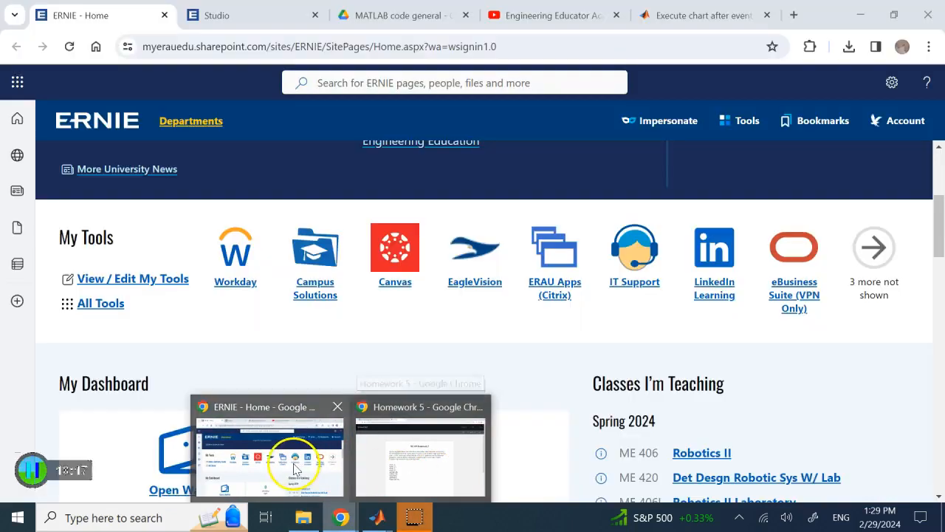
pyautogui.click(291, 456)
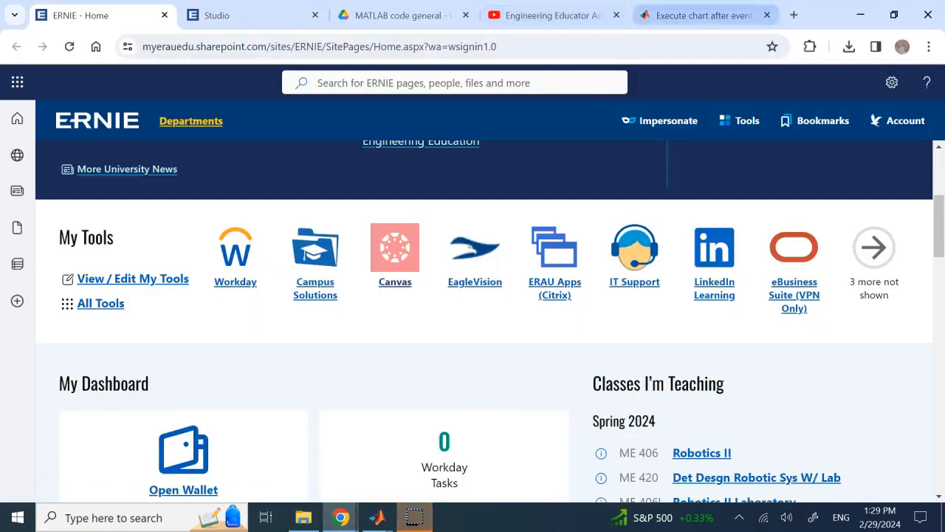
pyautogui.click(640, 23)
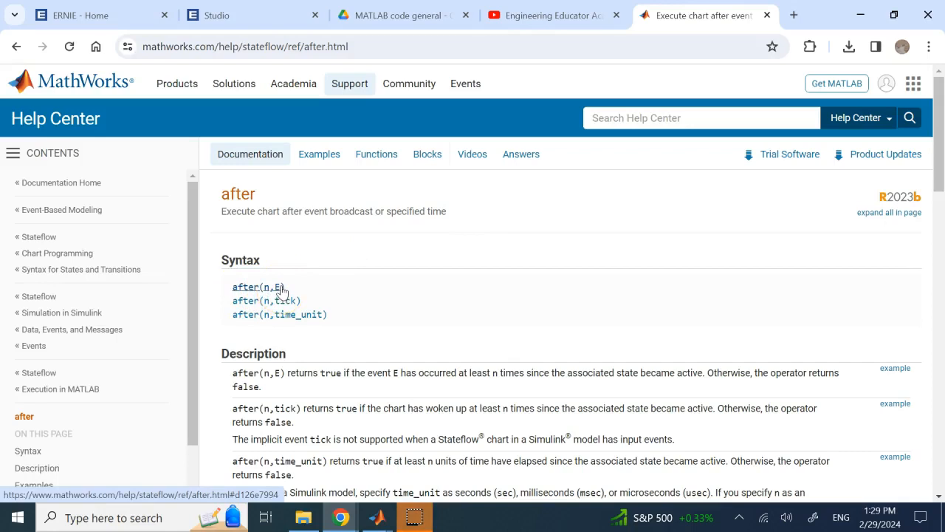
pyautogui.scroll(-3, 287, 280)
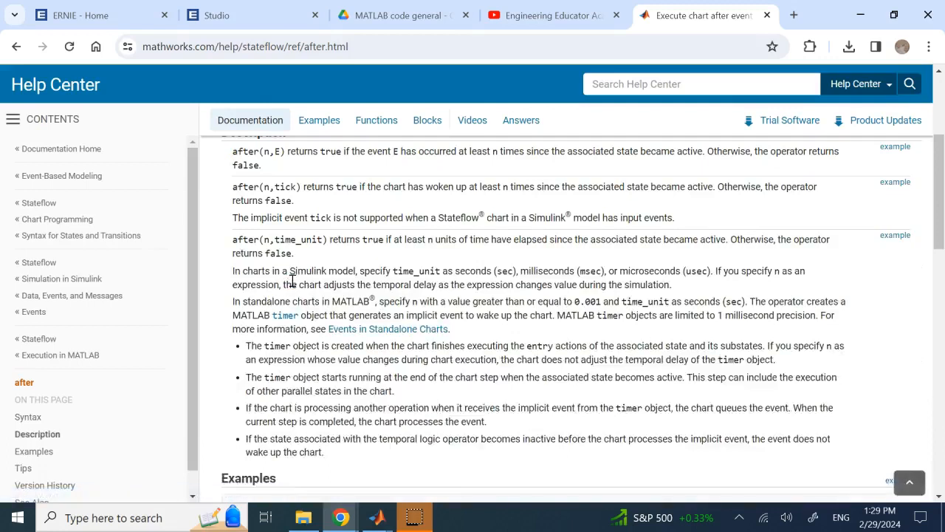
pyautogui.scroll(2, 293, 281)
# Step: Go to the related before operator page and read how before(n,E) treats event E
pyautogui.scroll(-15, 287, 349)
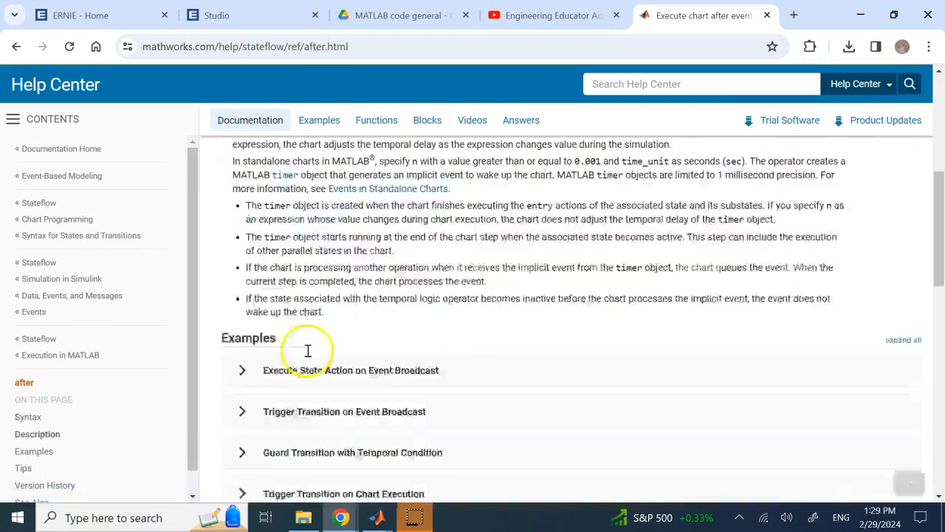
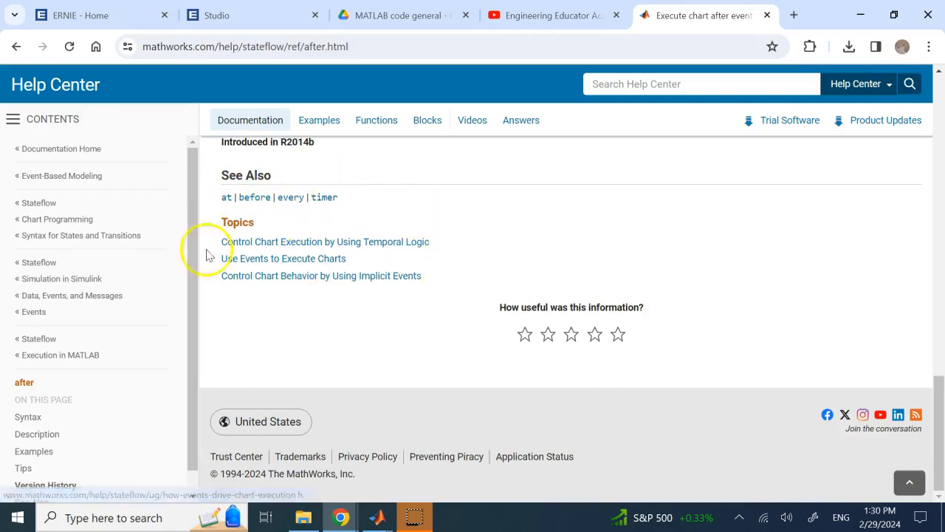
pyautogui.click(262, 197)
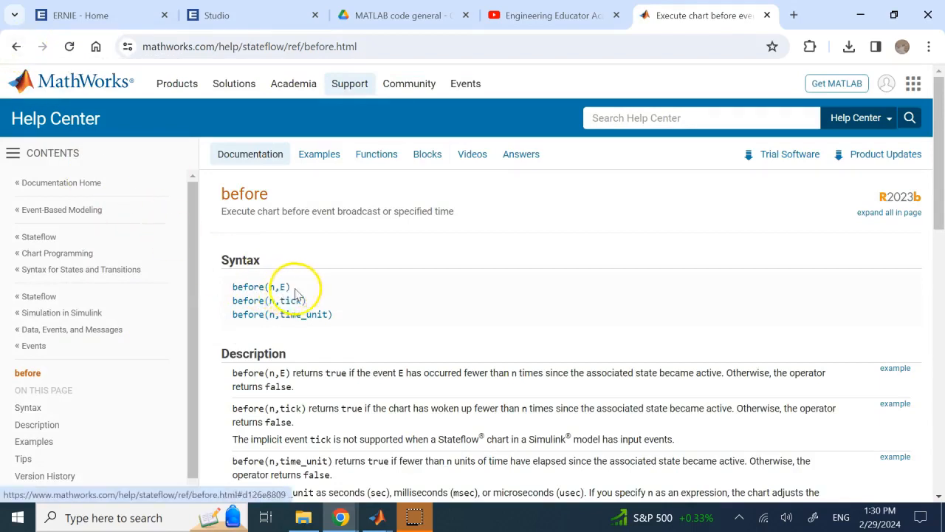
pyautogui.scroll(-1, 369, 288)
pyautogui.moveTo(371, 299); pyautogui.dragTo(397, 299)
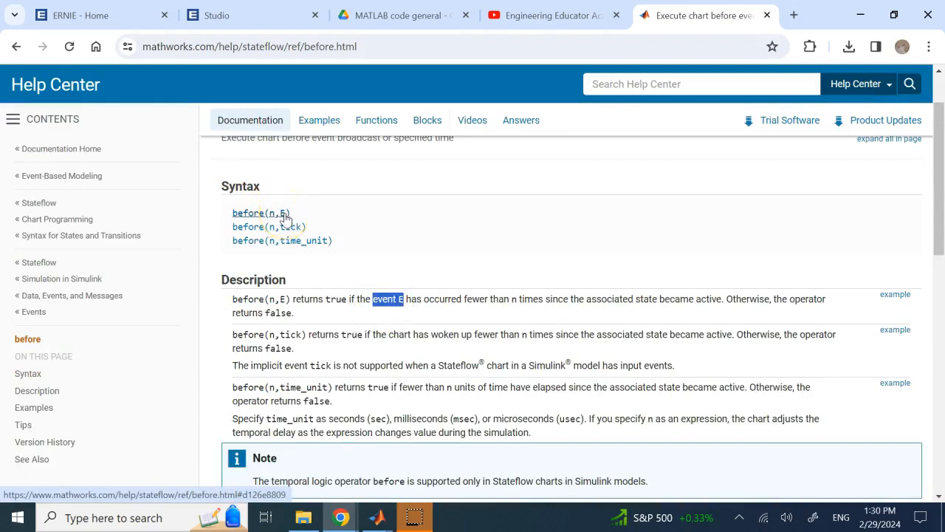
# Step: Open the related at operator page and review its syntax and the description of at(n,E)
pyautogui.scroll(-9, 348, 360)
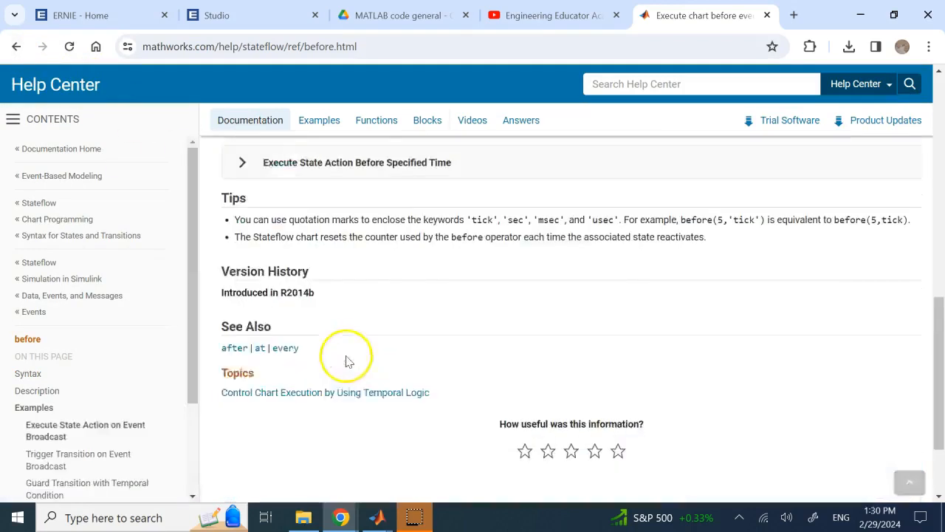
pyautogui.click(260, 231)
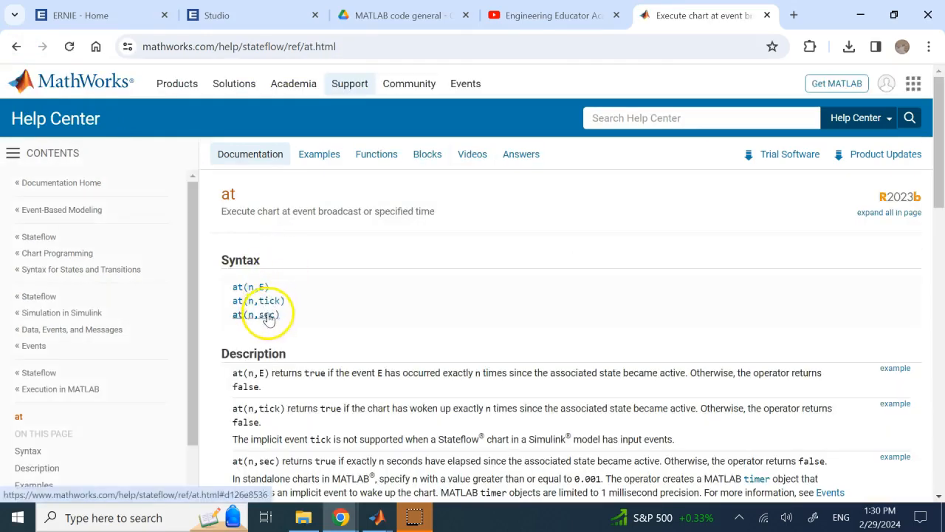
pyautogui.scroll(-1, 337, 313)
pyautogui.scroll(-1, 337, 313)
pyautogui.click(264, 299)
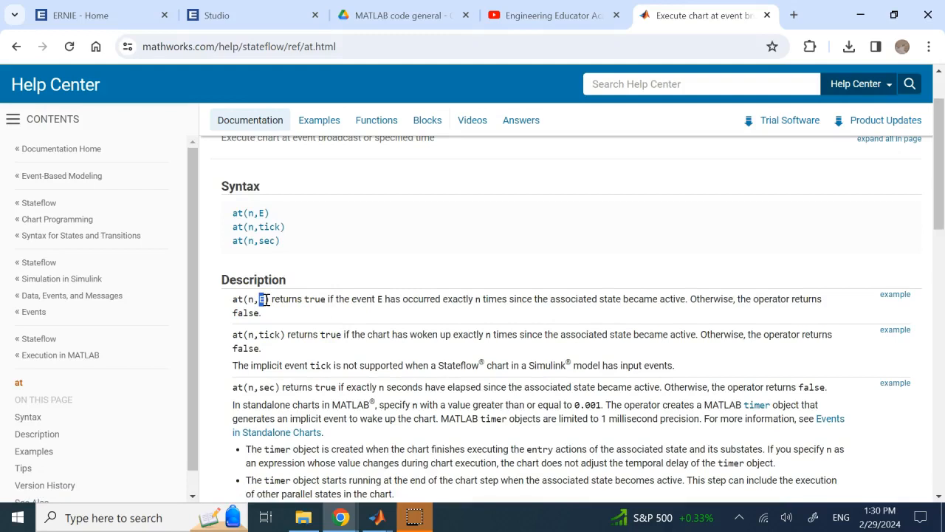
pyautogui.scroll(2, 214, 222)
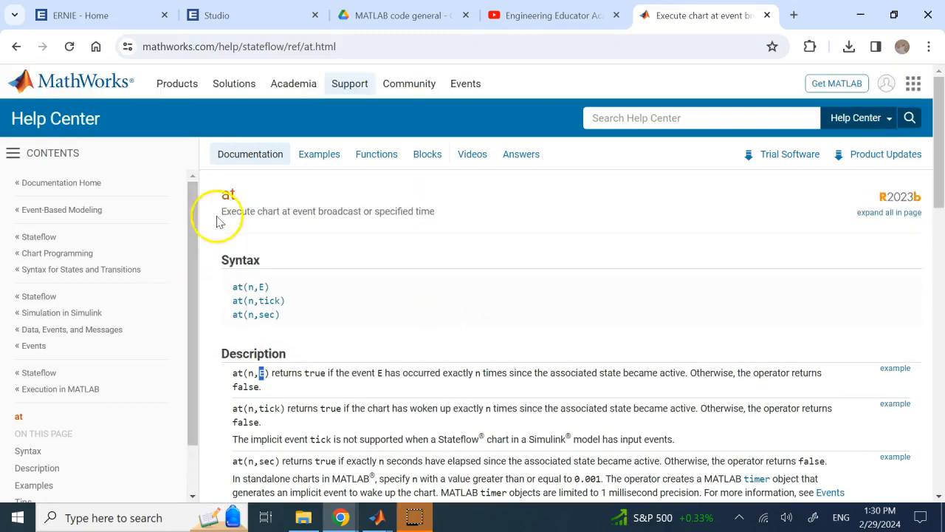
# Step: Open the related every operator page and study the description of every(n,E)
pyautogui.scroll(-15, 230, 211)
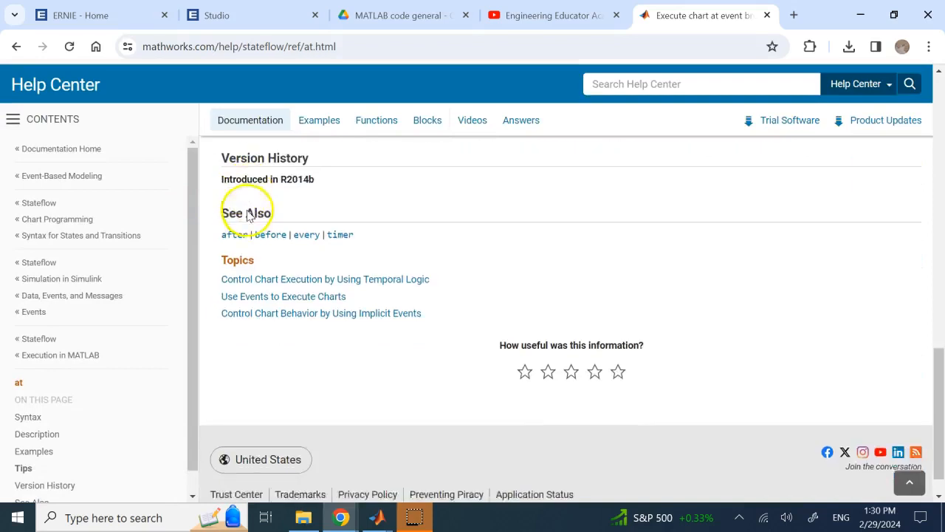
pyautogui.click(306, 197)
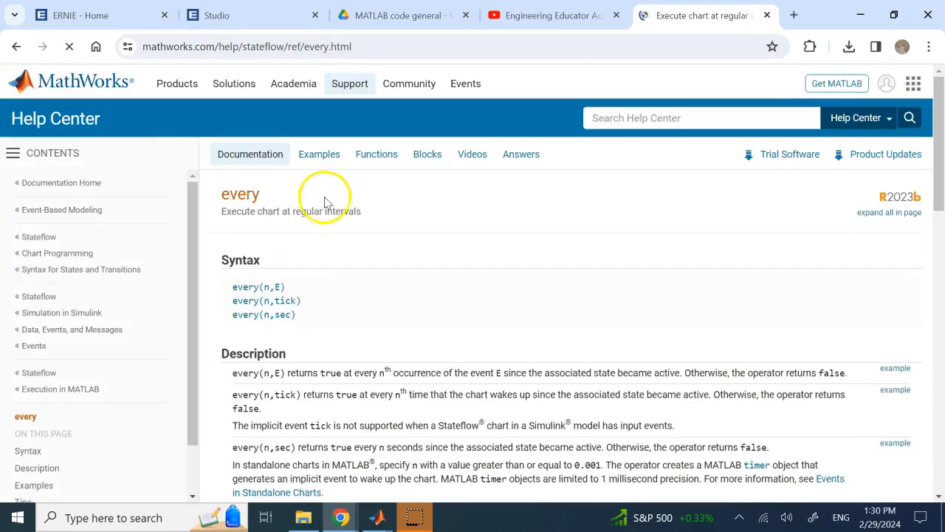
pyautogui.scroll(-1, 362, 207)
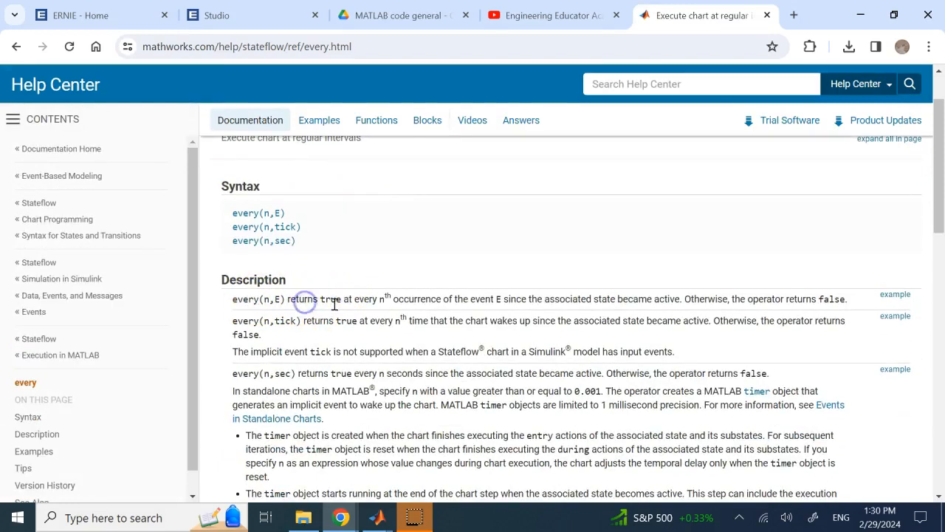
pyautogui.click(386, 299)
pyautogui.click(479, 299)
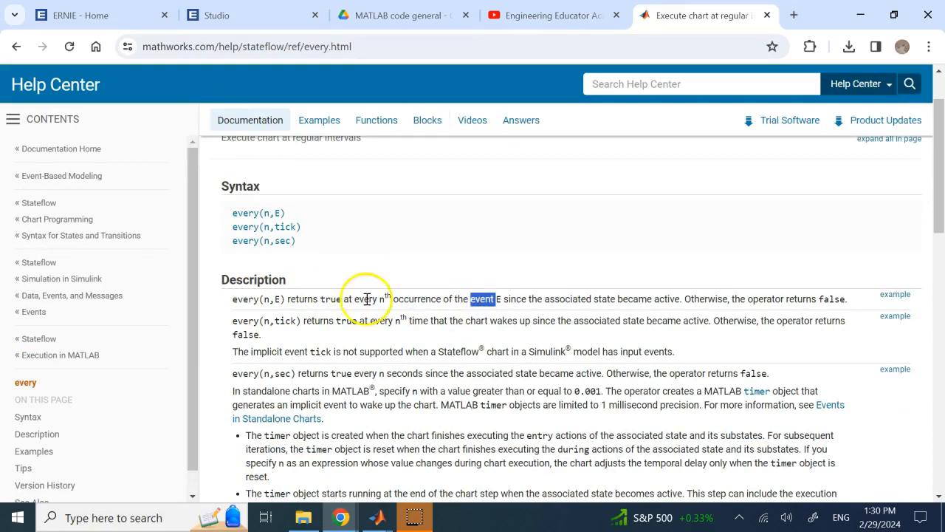
pyautogui.click(270, 300)
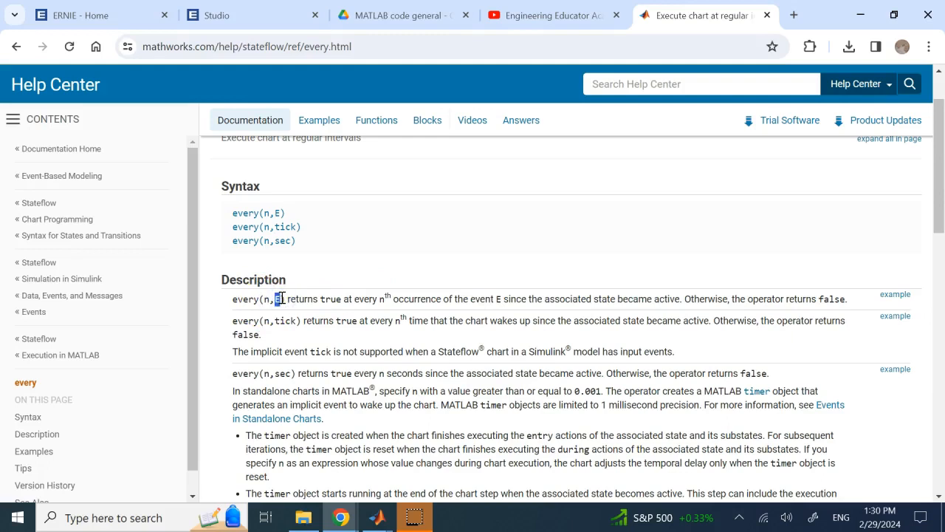
pyautogui.click(366, 298)
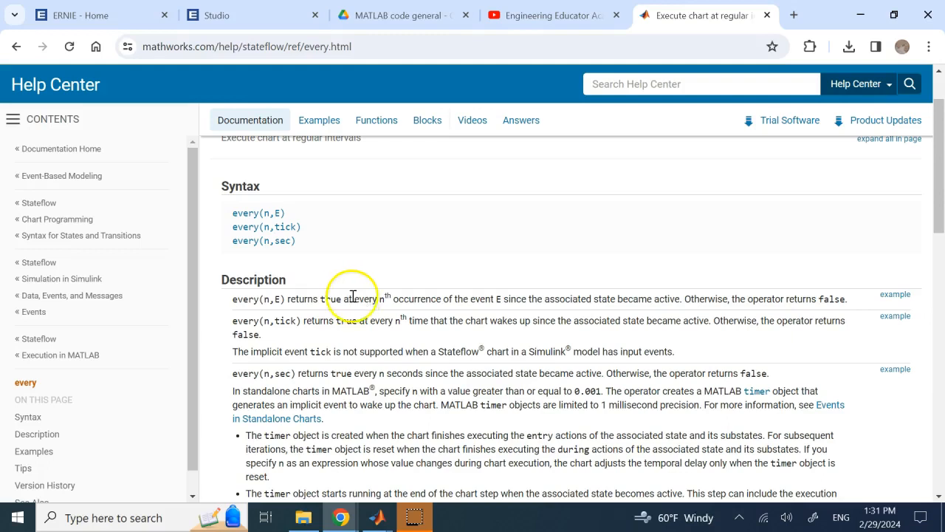
# Step: Open the related timer page and review its creation syntax and description, highlighting the get(t) and set(t,A) functions
pyautogui.scroll(-15, 340, 333)
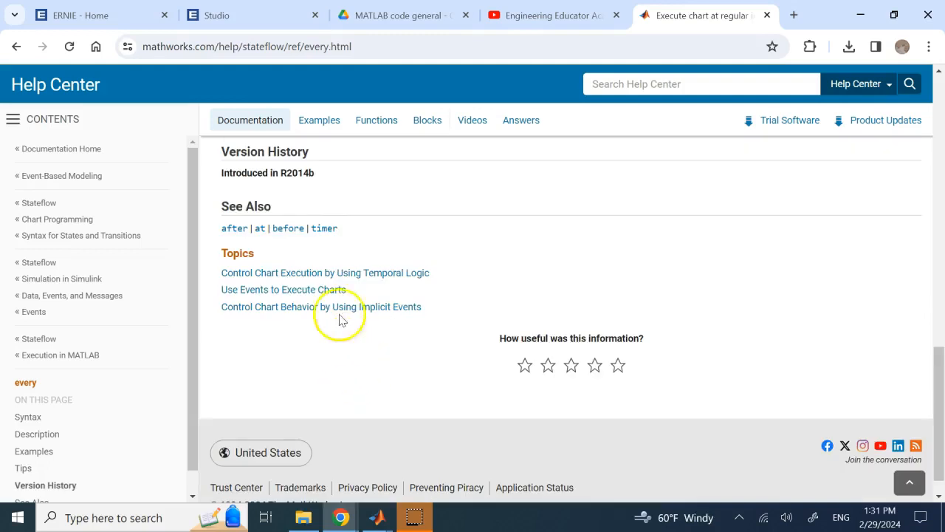
pyautogui.click(325, 229)
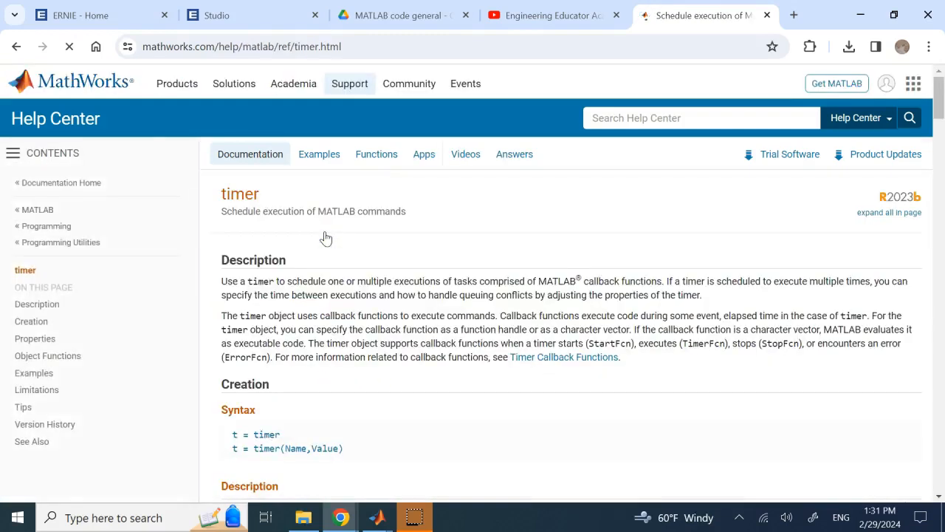
pyautogui.scroll(-1, 323, 238)
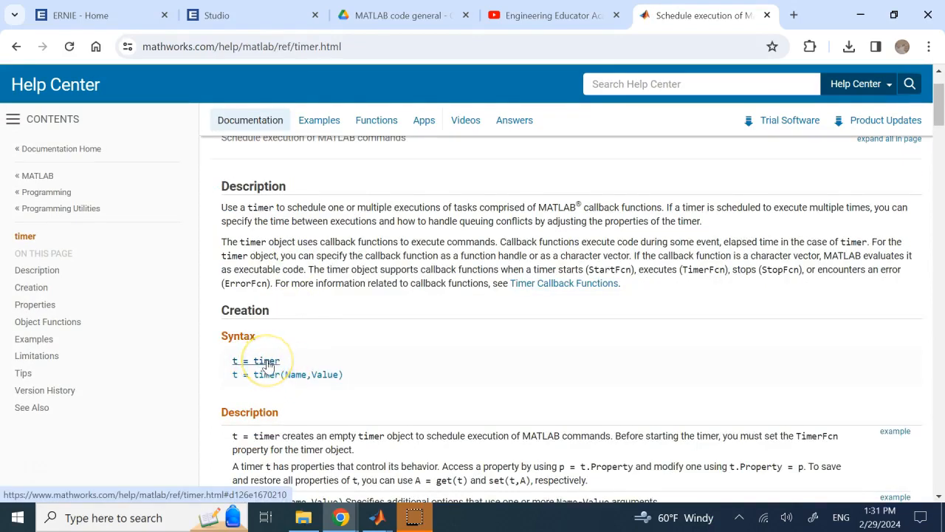
pyautogui.scroll(-2, 268, 362)
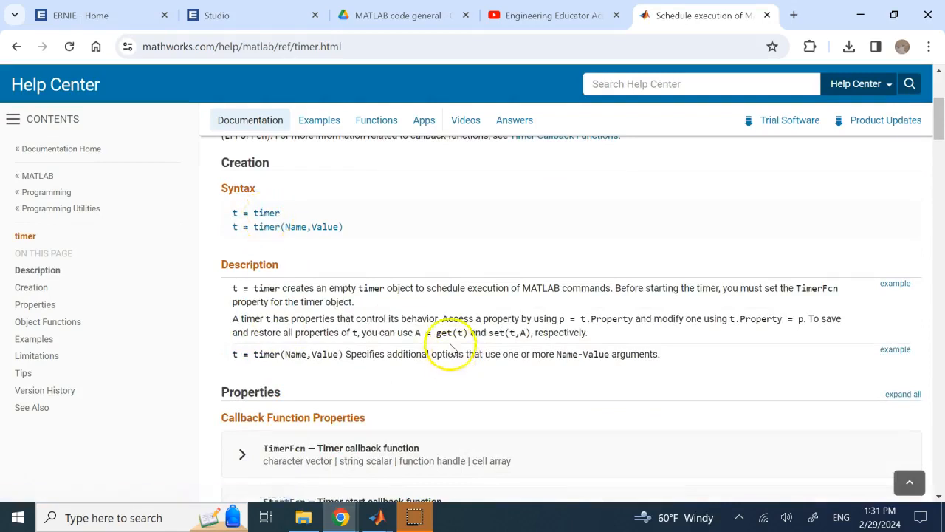
pyautogui.moveTo(437, 333); pyautogui.dragTo(530, 333)
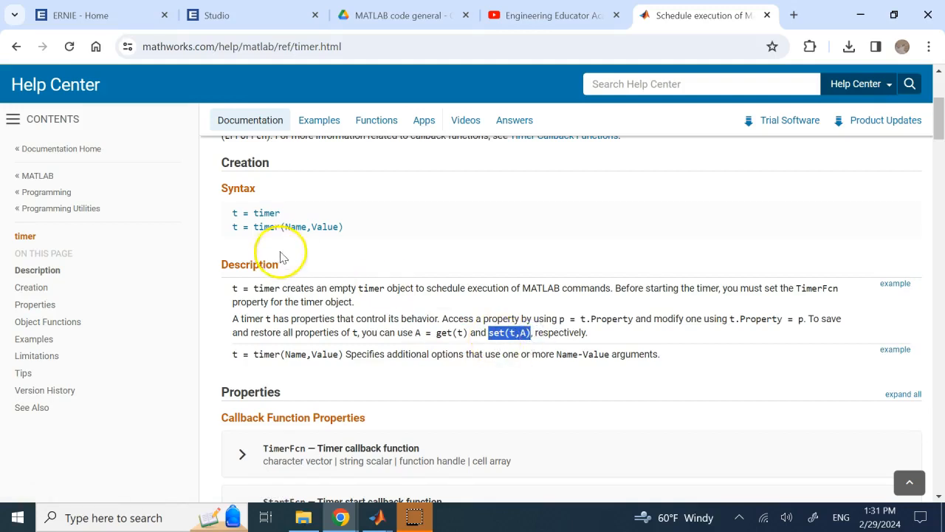
pyautogui.scroll(3, 287, 258)
pyautogui.scroll(-2, 300, 279)
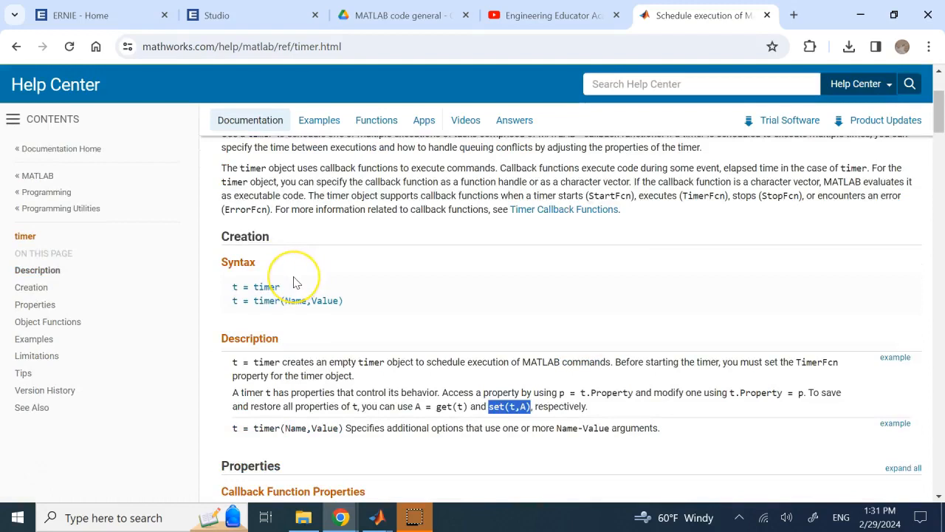
# Step: Switch back to the Simulink chart and highlight the after operator on the transition leaving state_3
pyautogui.click(376, 516)
pyautogui.click(317, 449)
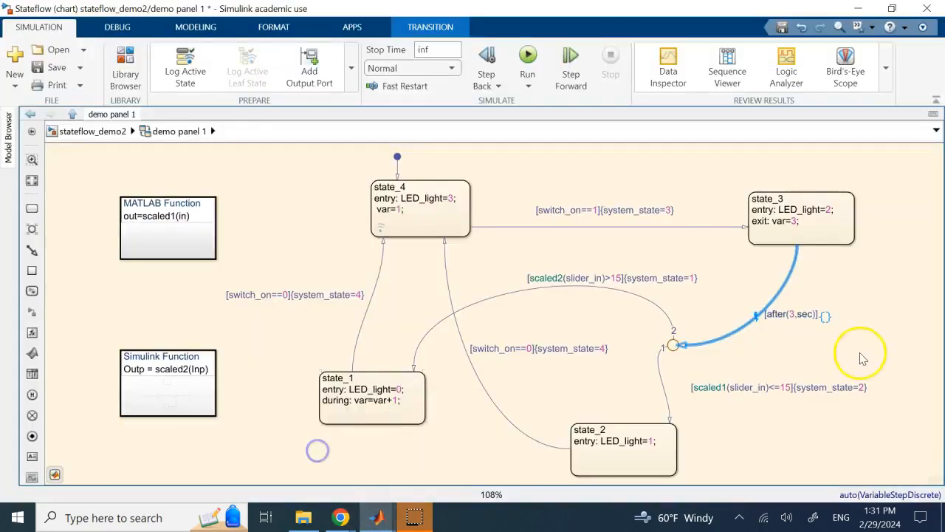
pyautogui.doubleClick(772, 314)
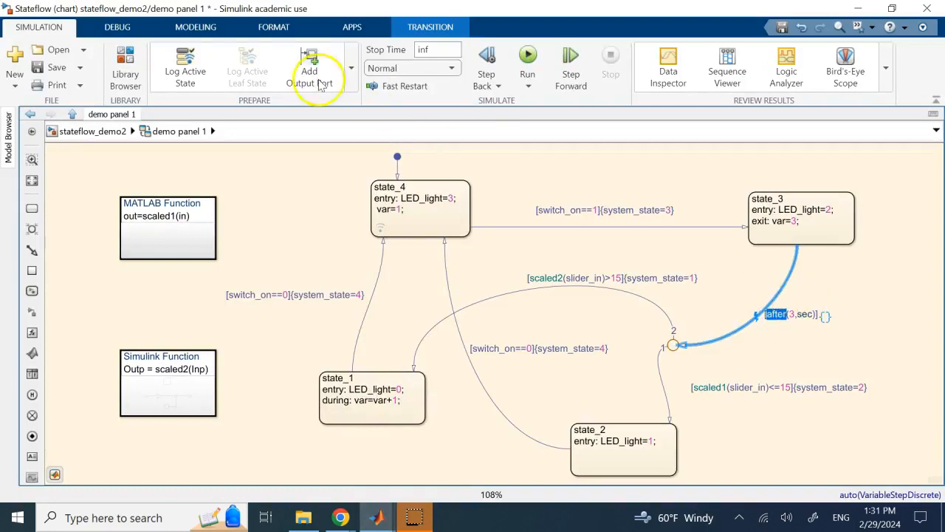
# Step: Return to the stateflow_demo2 top level and remove bold from item 2, "After(n,sec), before, at", in the topic list
pyautogui.click(90, 133)
pyautogui.click(130, 323)
pyautogui.click(133, 325)
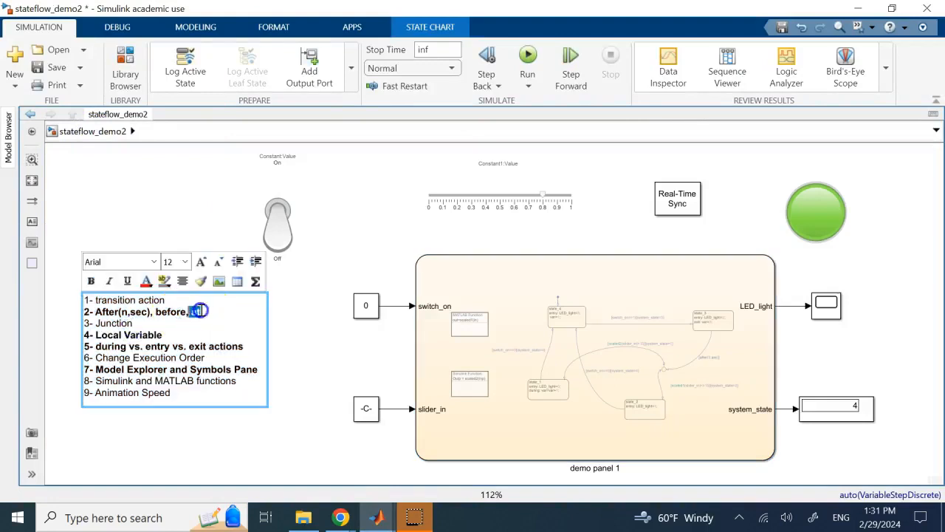
pyautogui.moveTo(204, 311); pyautogui.dragTo(70, 315)
pyautogui.hotkey('ctrl', 'b')
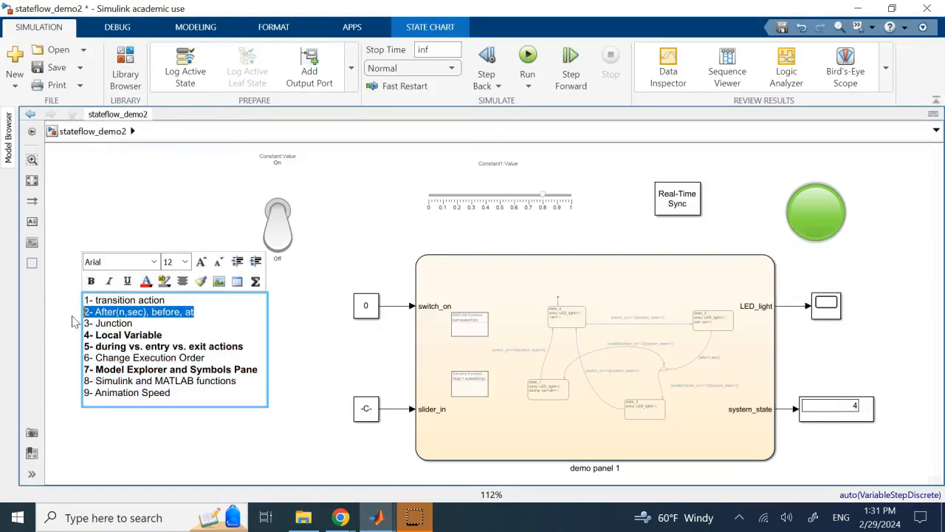
pyautogui.click(317, 355)
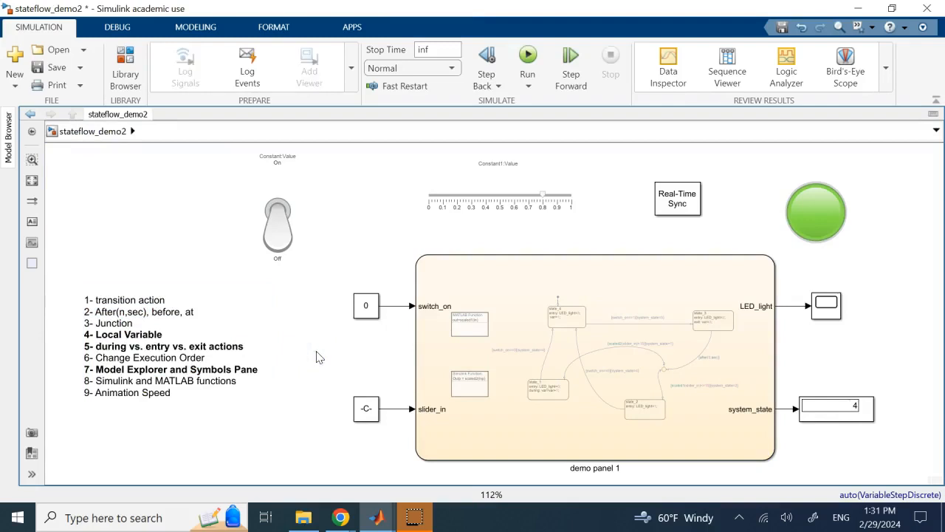
# Step: Point out the during, entry and exit actions topic in the list and highlight item 4, Local Variable
pyautogui.click(229, 340)
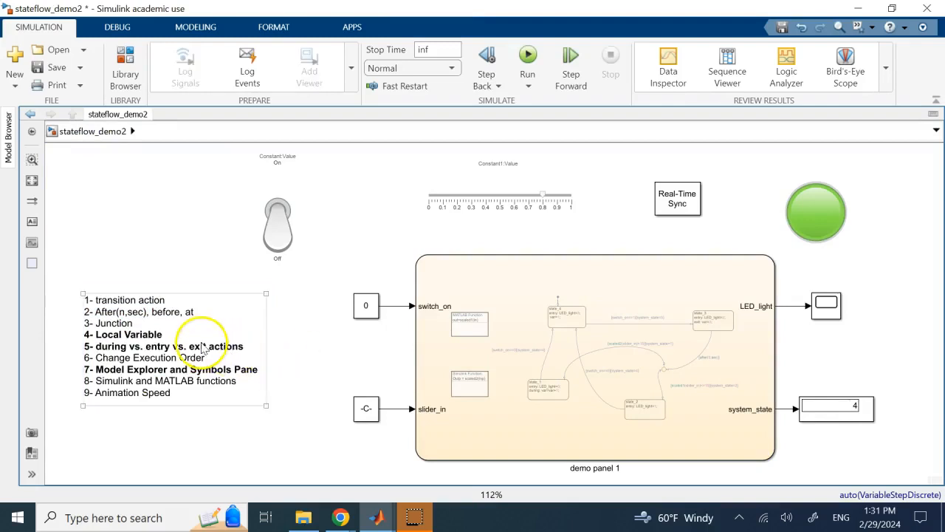
pyautogui.click(198, 347)
pyautogui.doubleClick(198, 346)
pyautogui.click(123, 347)
pyautogui.click(154, 344)
pyautogui.click(201, 349)
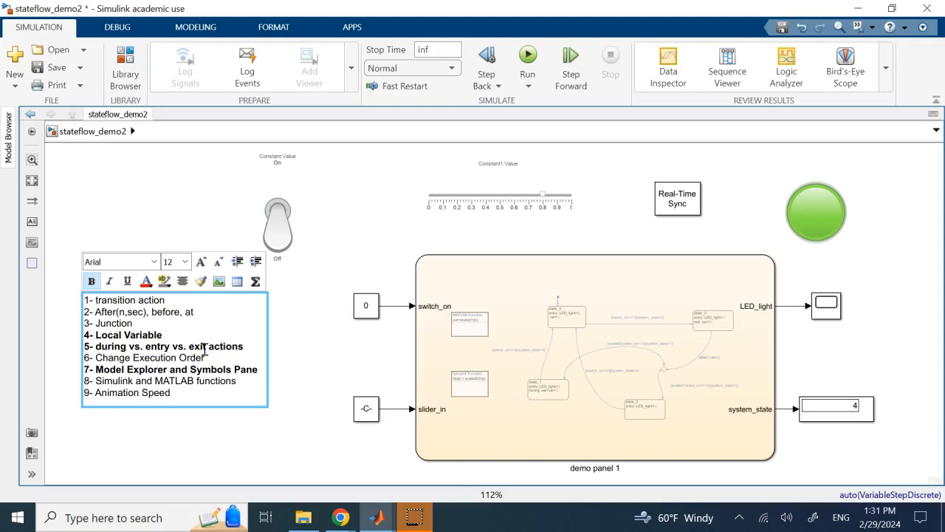
pyautogui.tripleClick(139, 334)
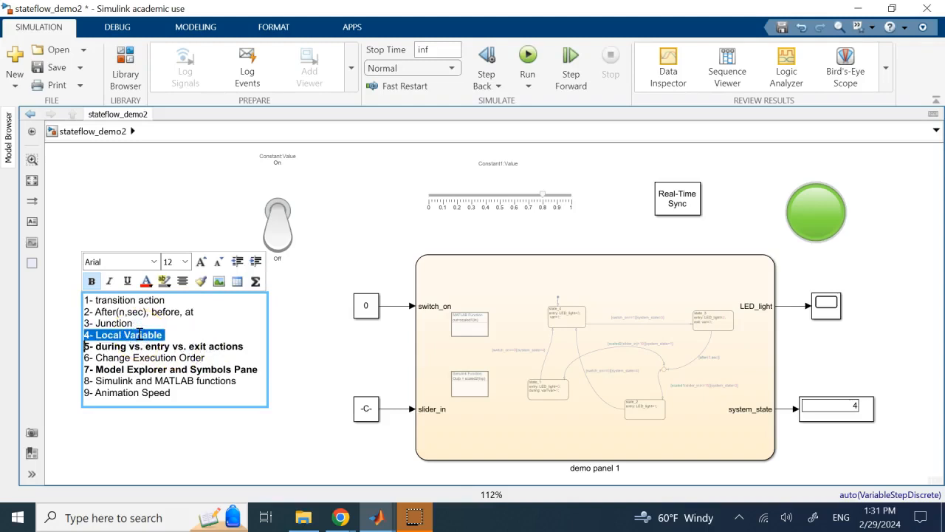
# Step: Examine the demo panel 1 chart's inputs and its LED_light and system_state outputs
pyautogui.click(380, 212)
pyautogui.click(443, 313)
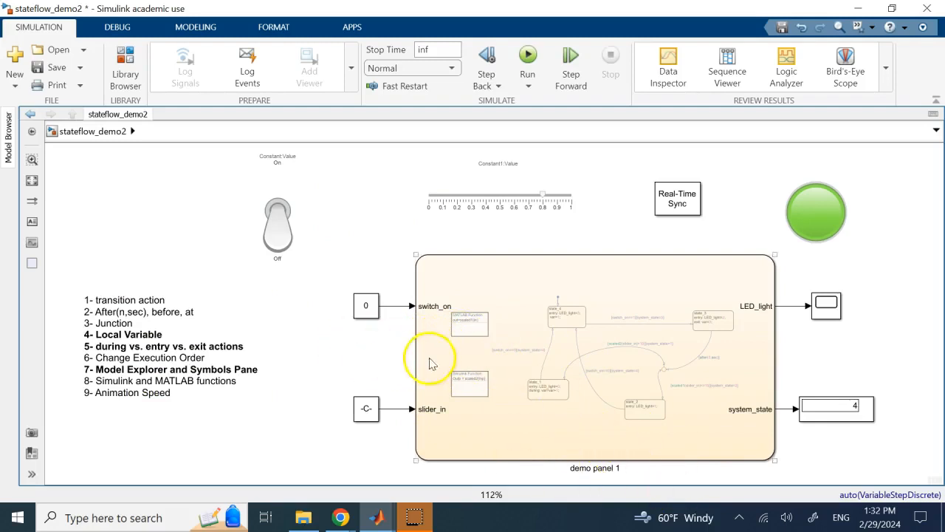
pyautogui.click(762, 307)
pyautogui.click(750, 412)
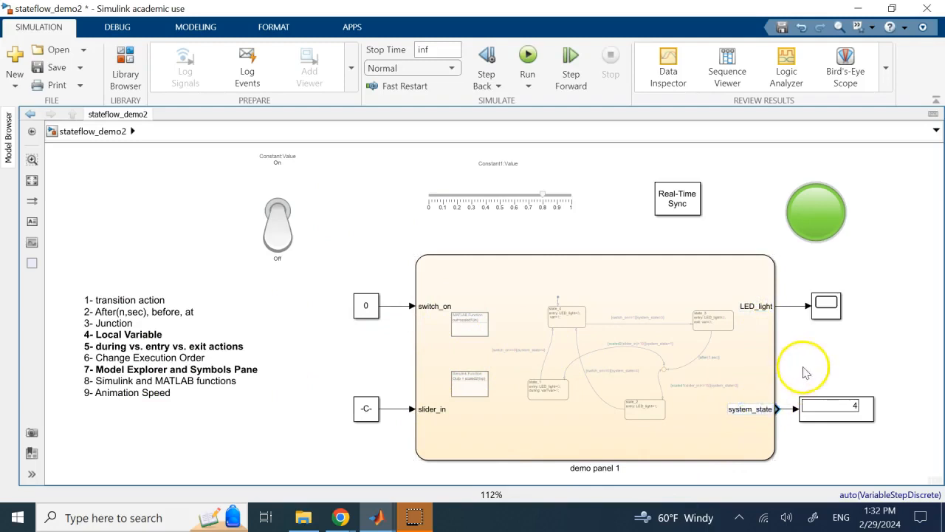
pyautogui.click(729, 389)
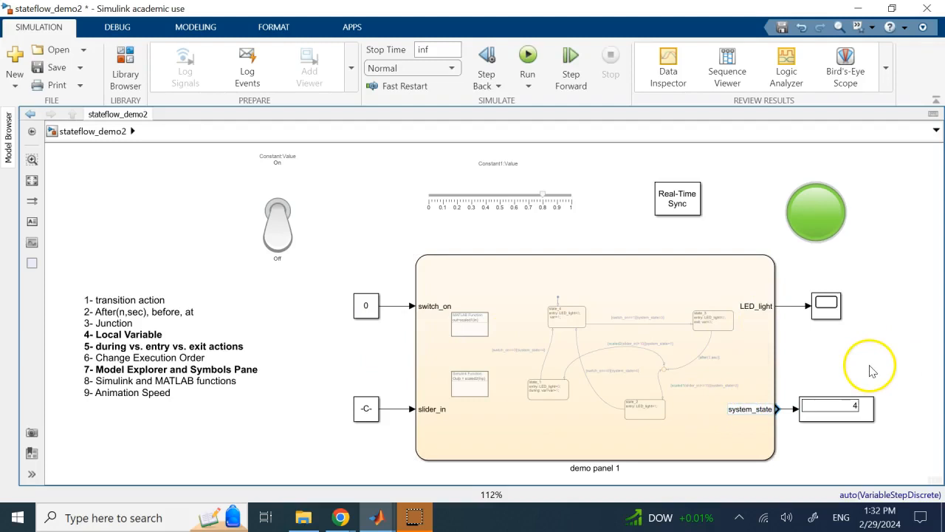
# Step: Open the demo panel 1 chart and highlight the variable var in state_4
pyautogui.click(650, 296)
pyautogui.doubleClick(650, 296)
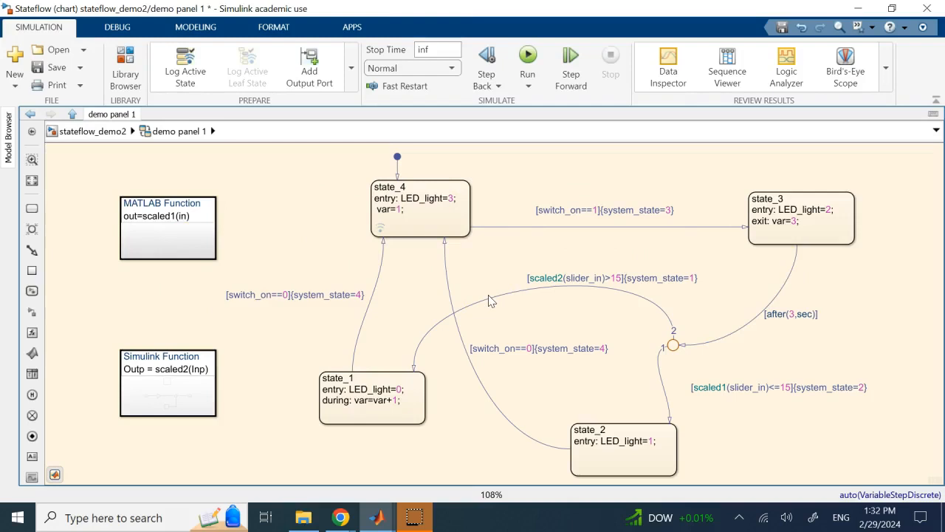
pyautogui.click(384, 212)
pyautogui.doubleClick(384, 212)
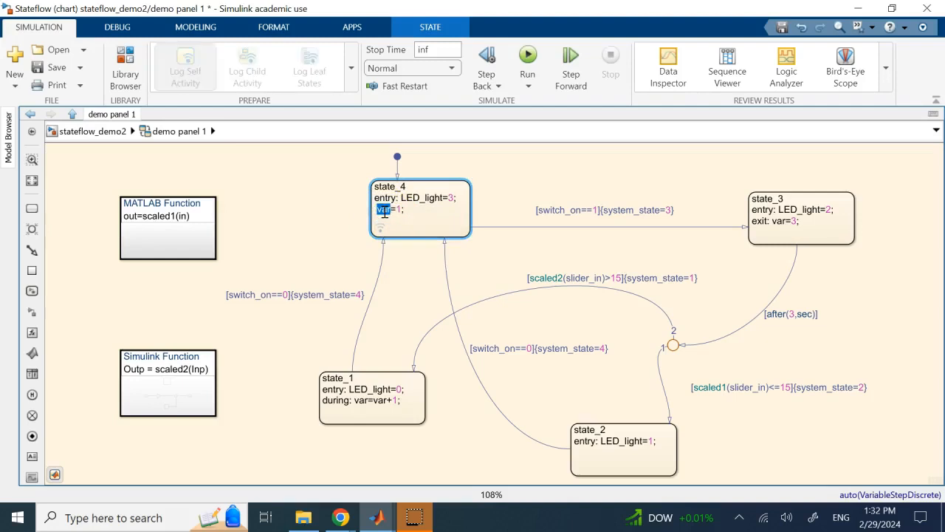
# Step: Look through the chart's options for adding inputs, outputs and other elements, and start adding a Local Data element
pyautogui.click(267, 203)
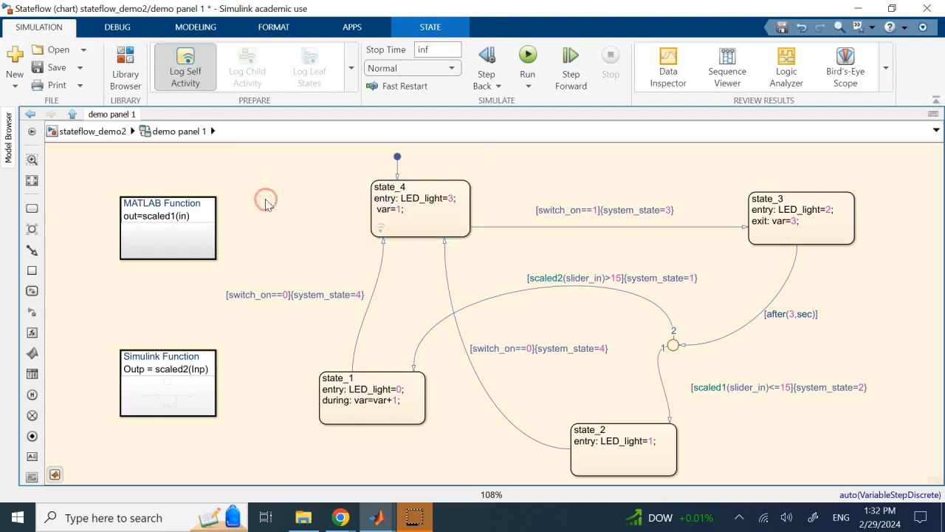
pyautogui.rightClick(266, 203)
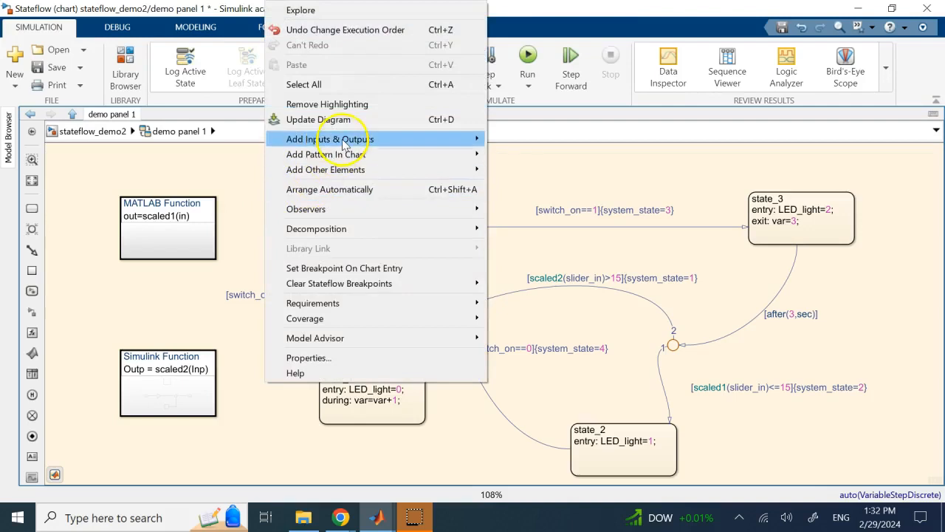
pyautogui.moveTo(338, 145)
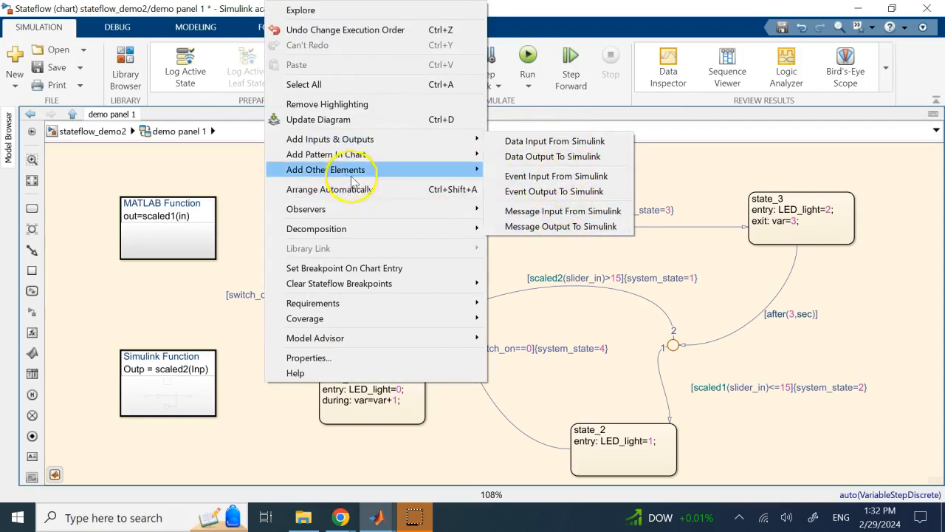
pyautogui.moveTo(352, 177)
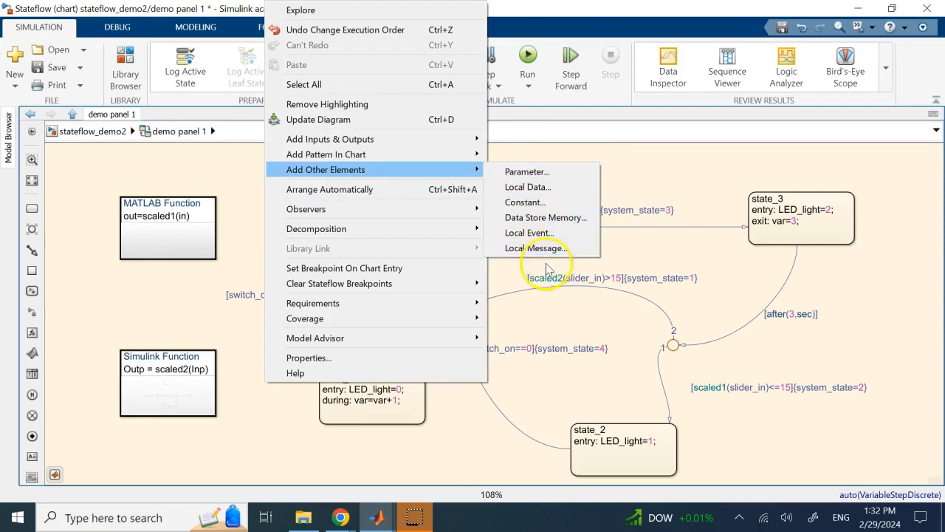
pyautogui.click(553, 194)
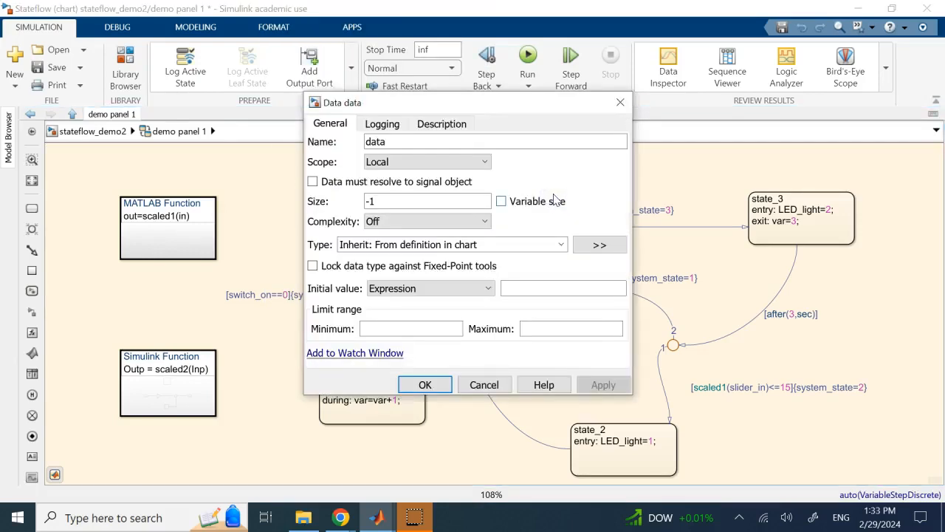
# Step: Review the new data element's name, scope, type and size settings, keeping the scope Local
pyautogui.doubleClick(402, 140)
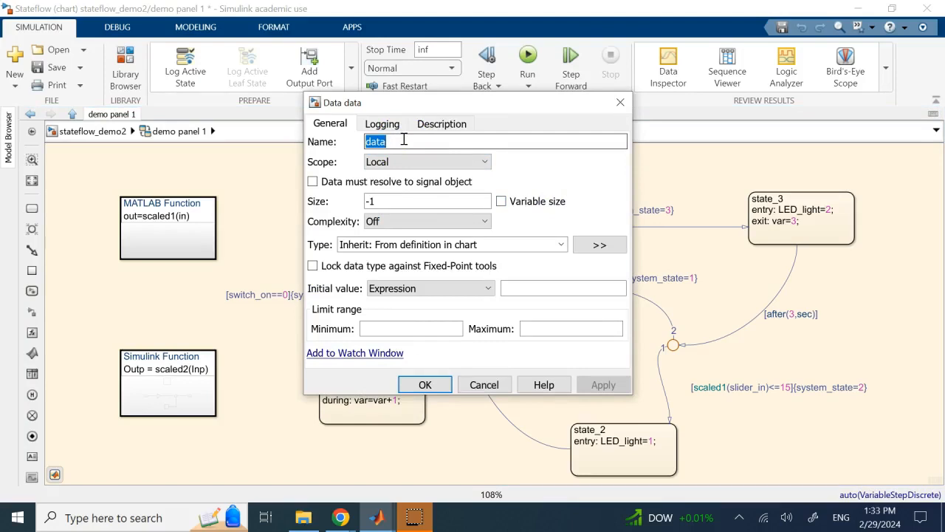
pyautogui.click(381, 164)
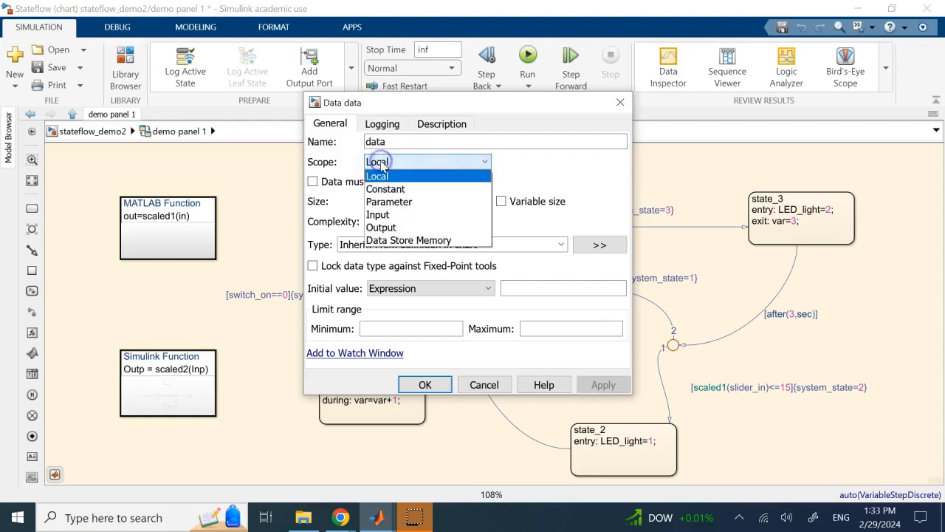
pyautogui.click(392, 177)
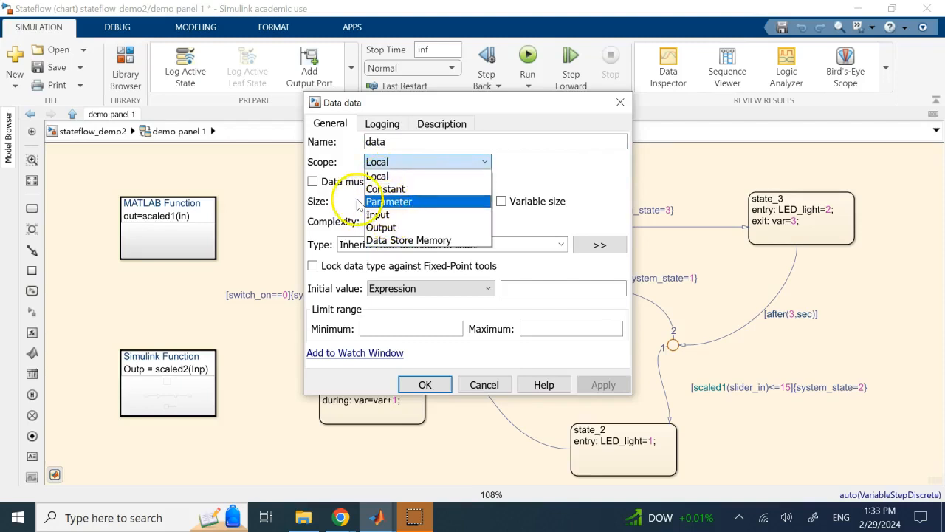
pyautogui.click(373, 177)
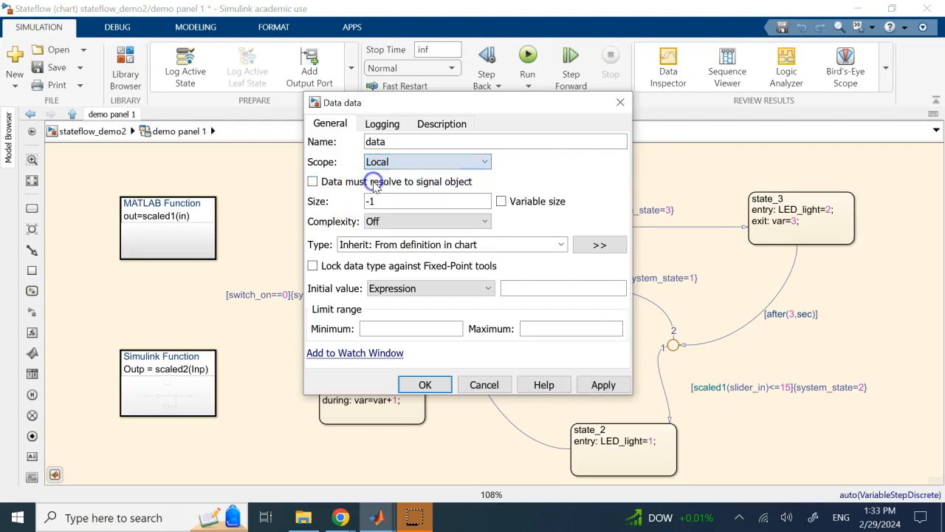
pyautogui.tripleClick(375, 246)
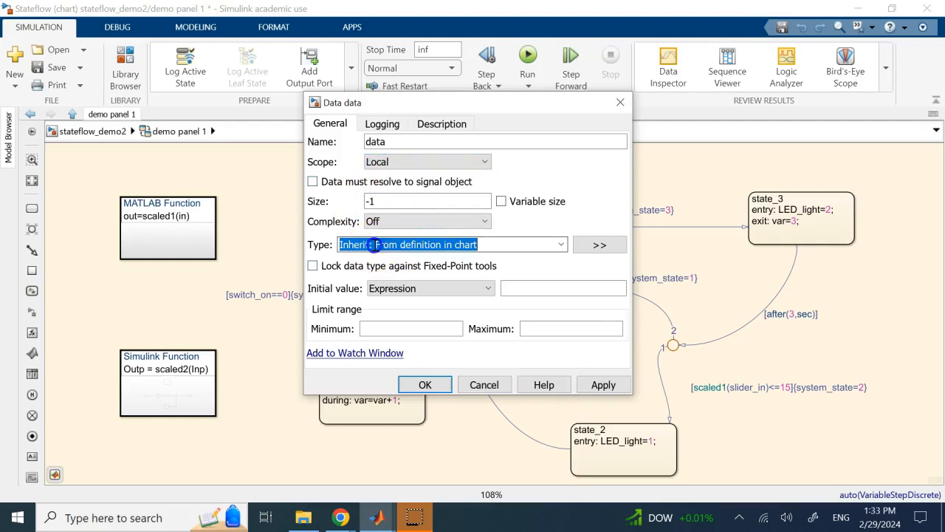
pyautogui.click(560, 245)
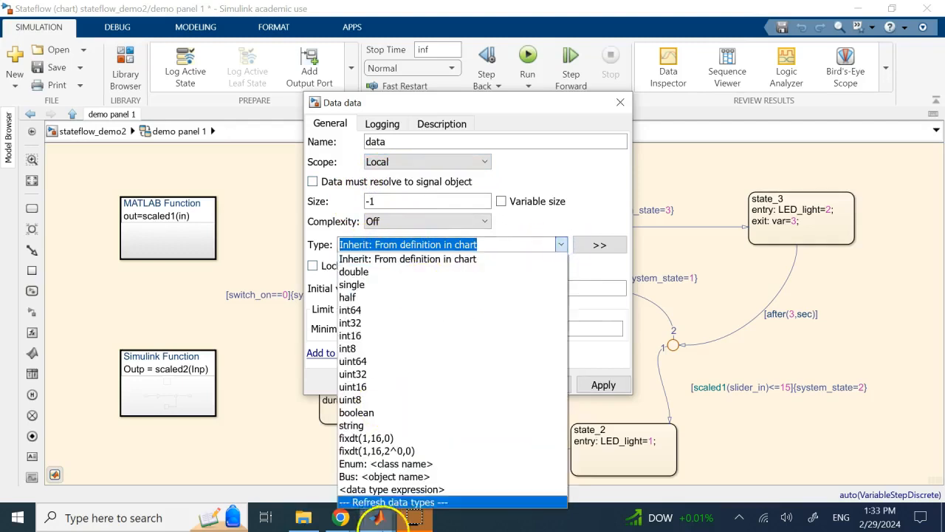
pyautogui.click(574, 190)
pyautogui.doubleClick(409, 206)
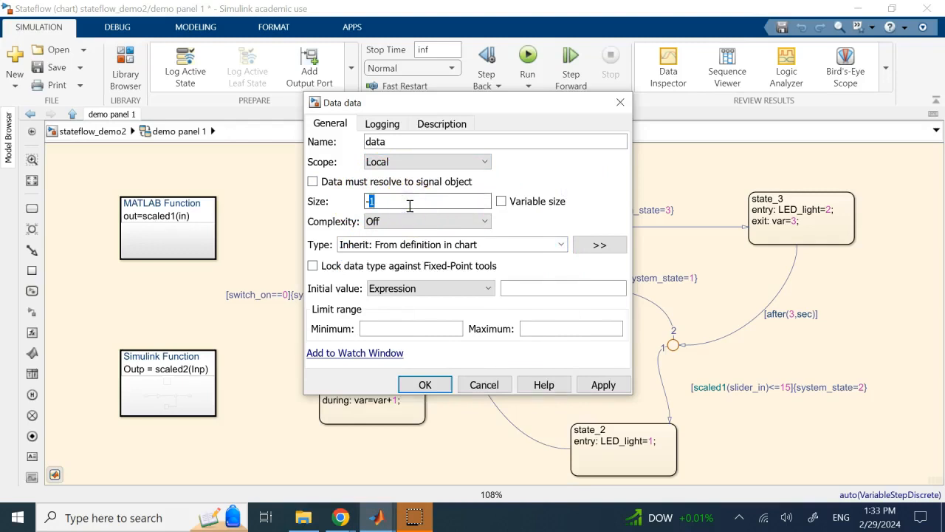
pyautogui.click(530, 175)
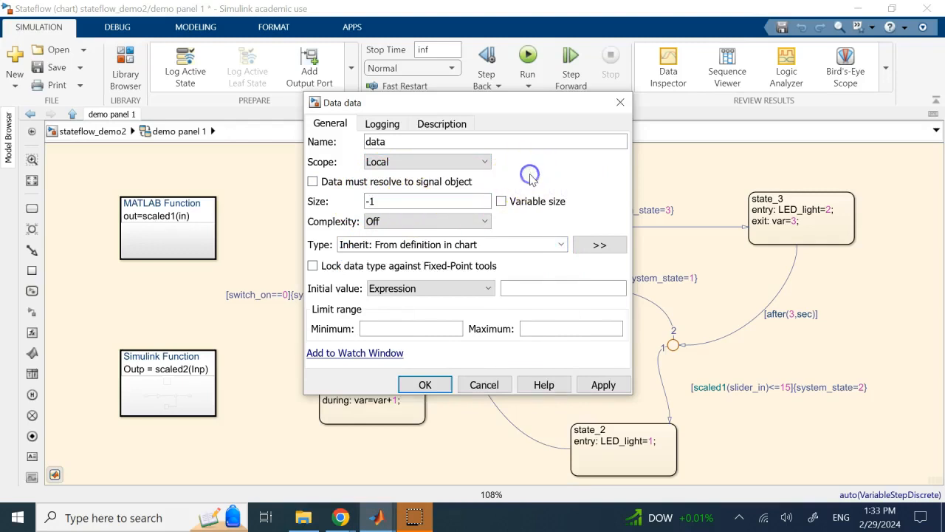
# Step: Try enabling signal data logging for the new data element, and close its properties without applying
pyautogui.click(383, 125)
pyautogui.click(313, 141)
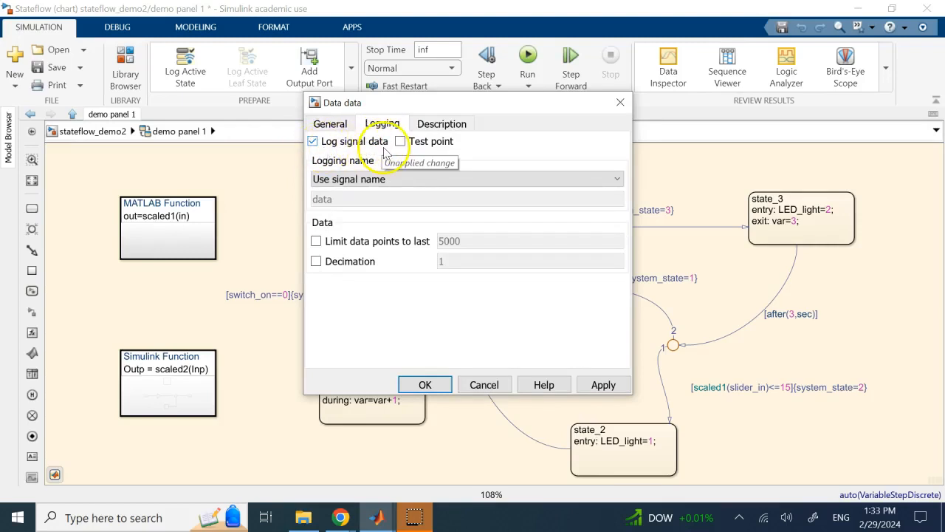
pyautogui.click(619, 102)
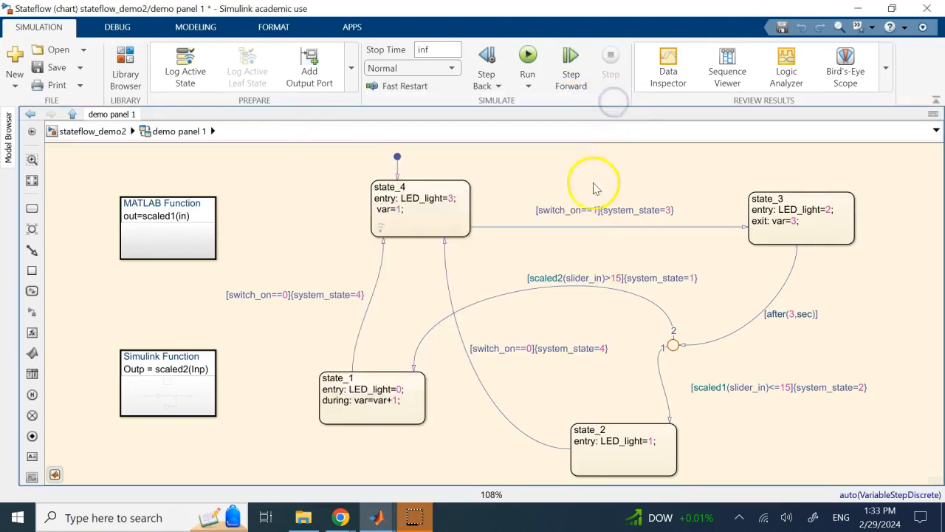
# Step: Highlight var in state_4 again as the example of a local variable
pyautogui.click(387, 213)
pyautogui.doubleClick(386, 211)
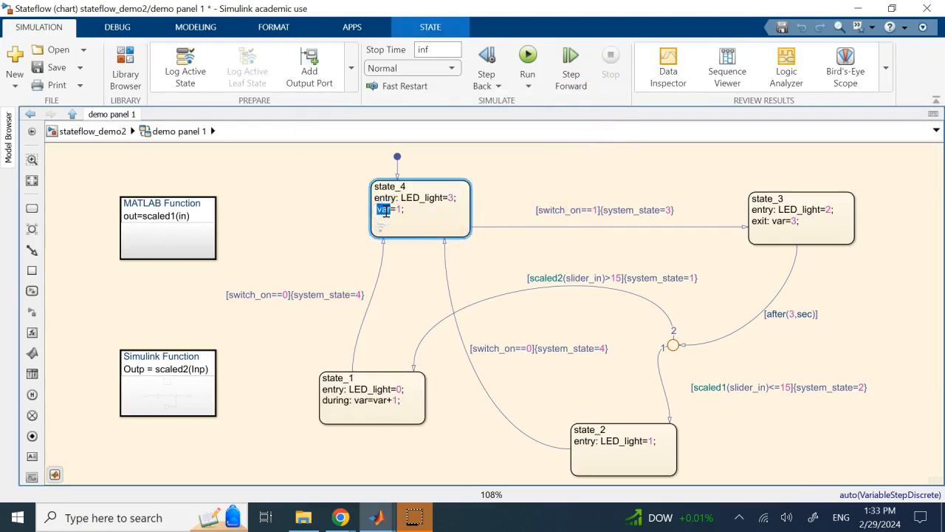
# Step: Reopen the demo panel 1 chart and highlight the entry keyword in state_4
pyautogui.click(302, 205)
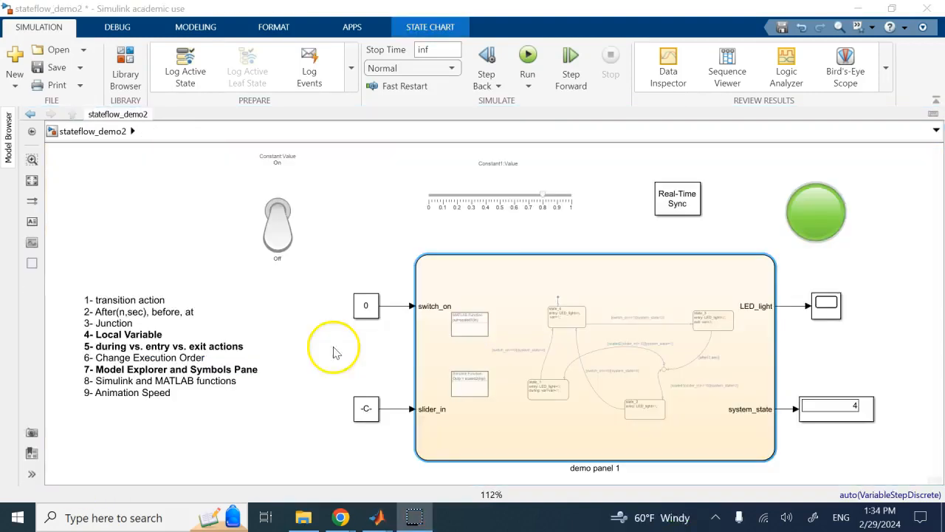
pyautogui.doubleClick(602, 286)
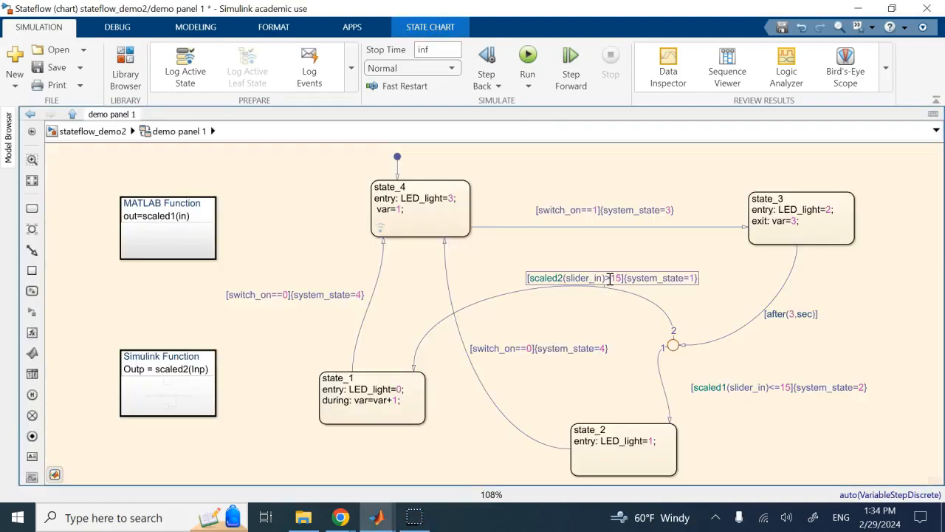
pyautogui.click(388, 209)
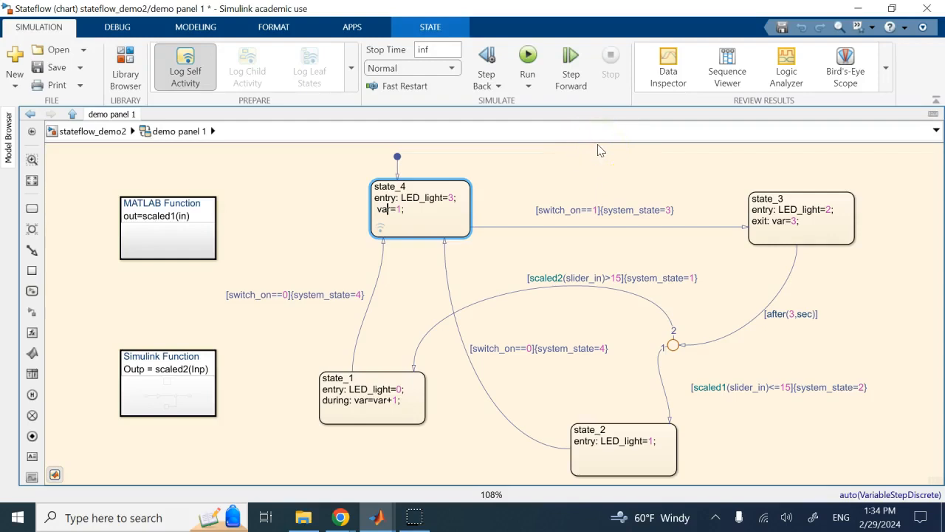
pyautogui.click(510, 168)
pyautogui.click(416, 200)
pyautogui.click(387, 199)
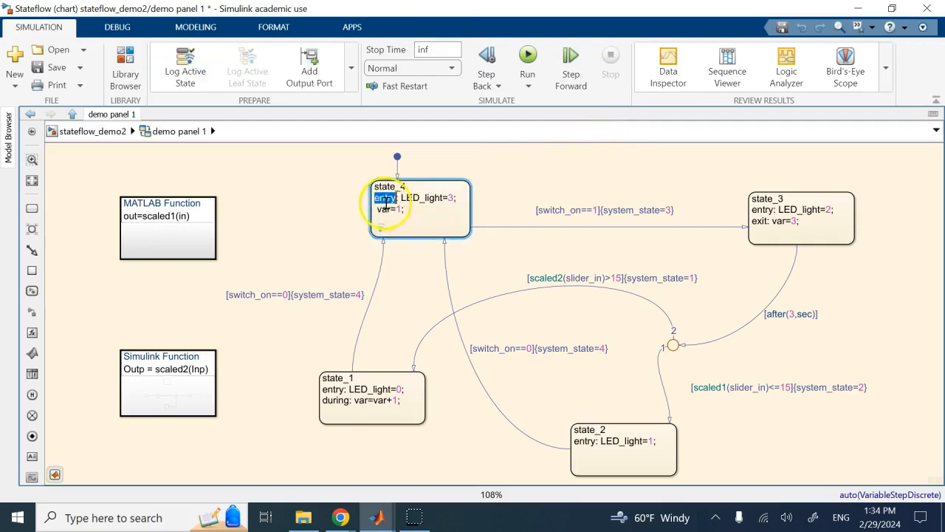
pyautogui.click(391, 213)
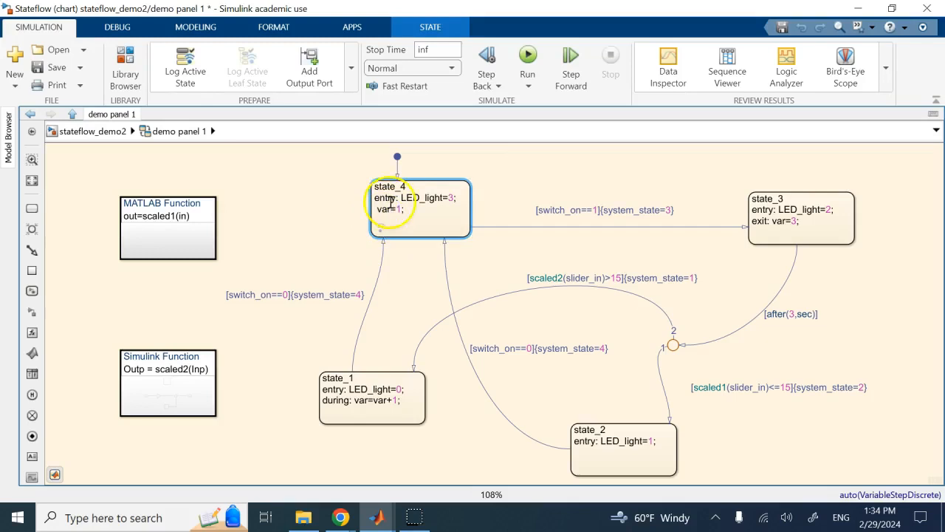
pyautogui.click(389, 194)
pyautogui.click(404, 186)
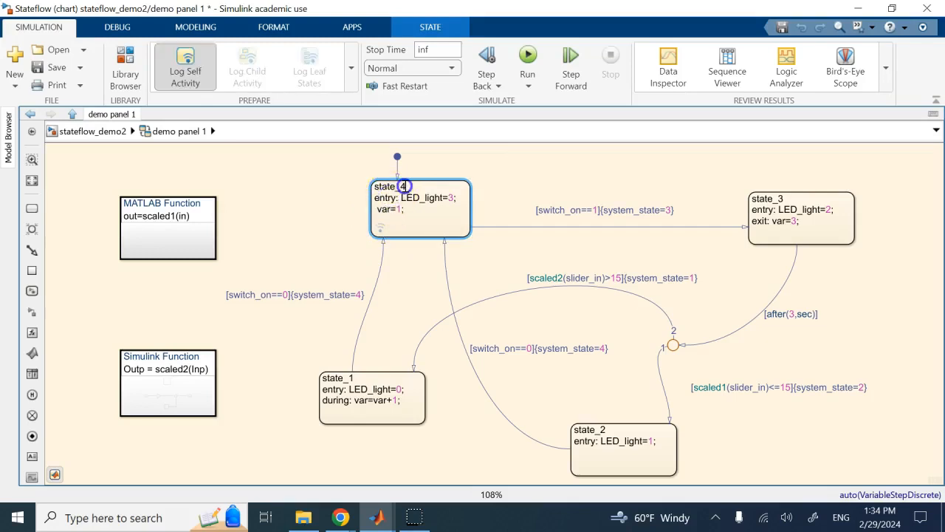
# Step: Examine the var=1 assignment in state_4's entry action
pyautogui.moveTo(407, 210); pyautogui.dragTo(394, 210)
pyautogui.click(374, 212)
pyautogui.click(376, 211)
pyautogui.click(432, 209)
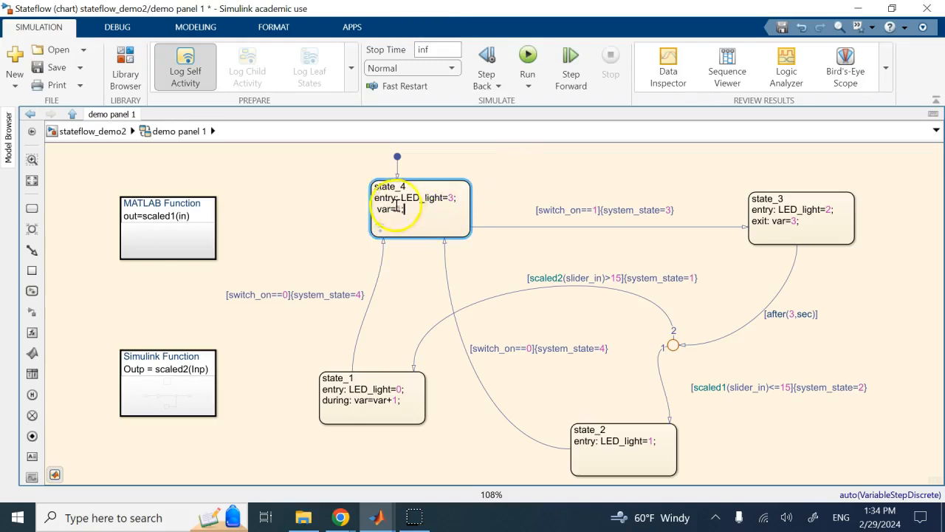
pyautogui.press('Escape')
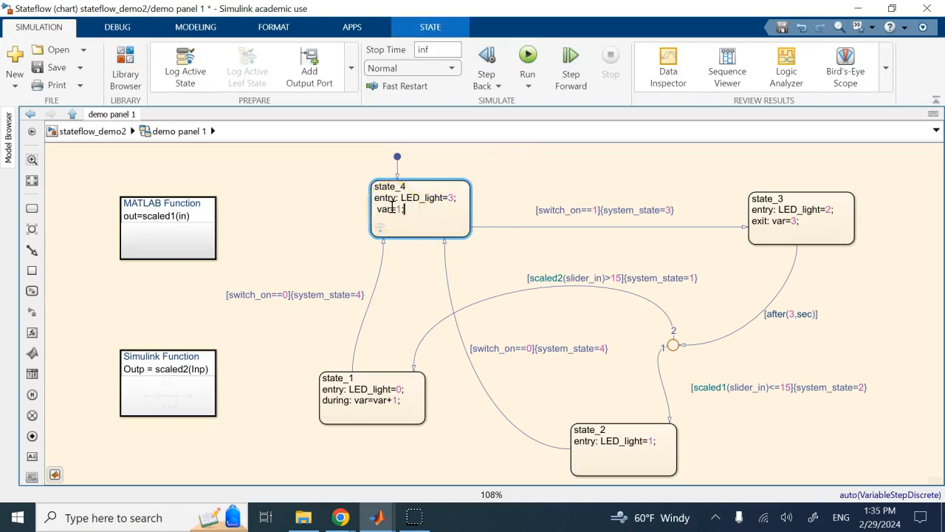
# Step: Examine state_3's entry action LED_light=2, its outgoing after(3,sec) transition and its exit action var=3
pyautogui.click(805, 220)
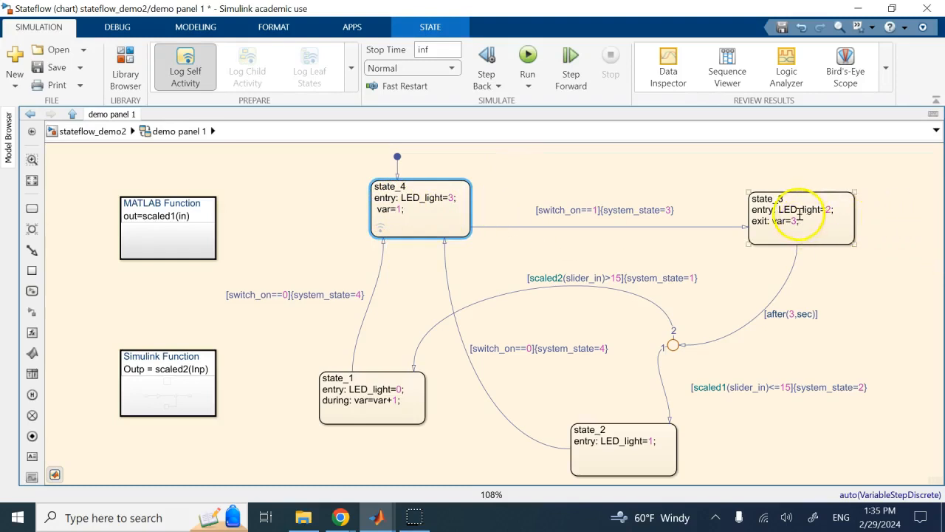
pyautogui.click(770, 211)
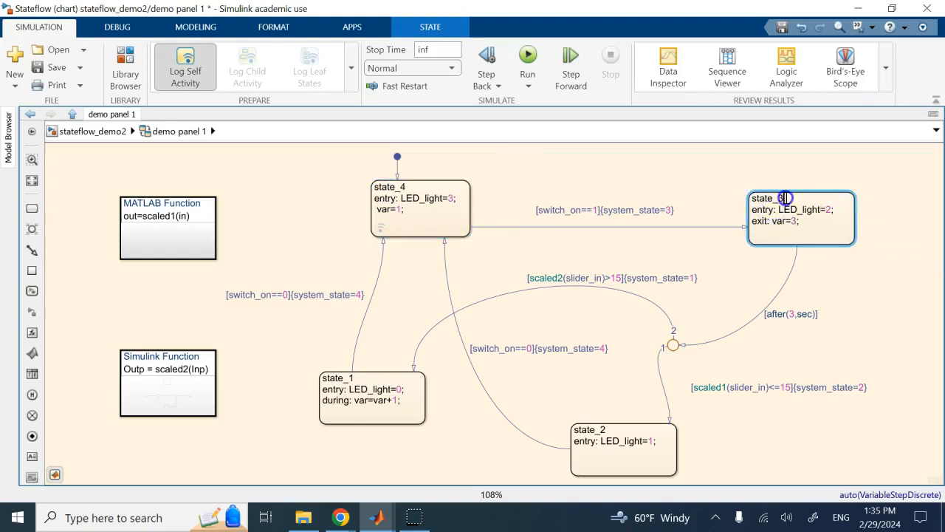
pyautogui.doubleClick(806, 209)
pyautogui.click(830, 210)
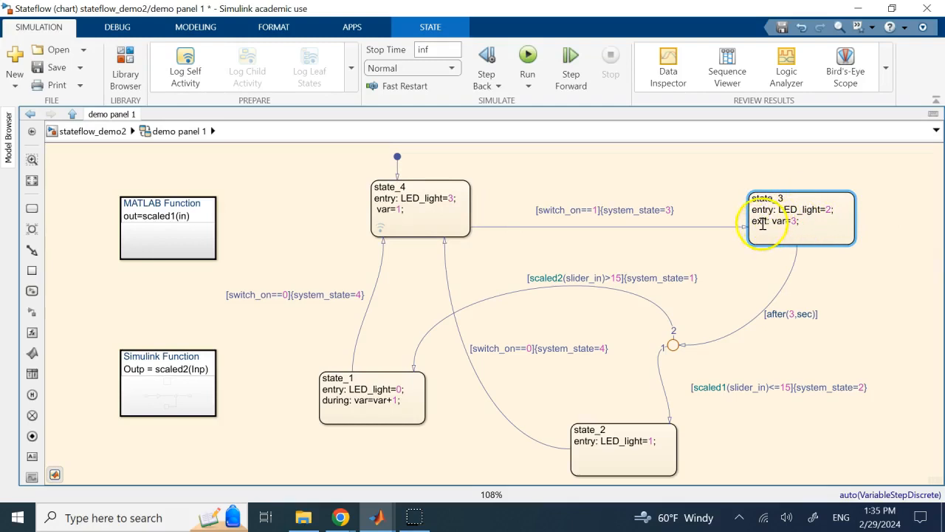
pyautogui.doubleClick(770, 199)
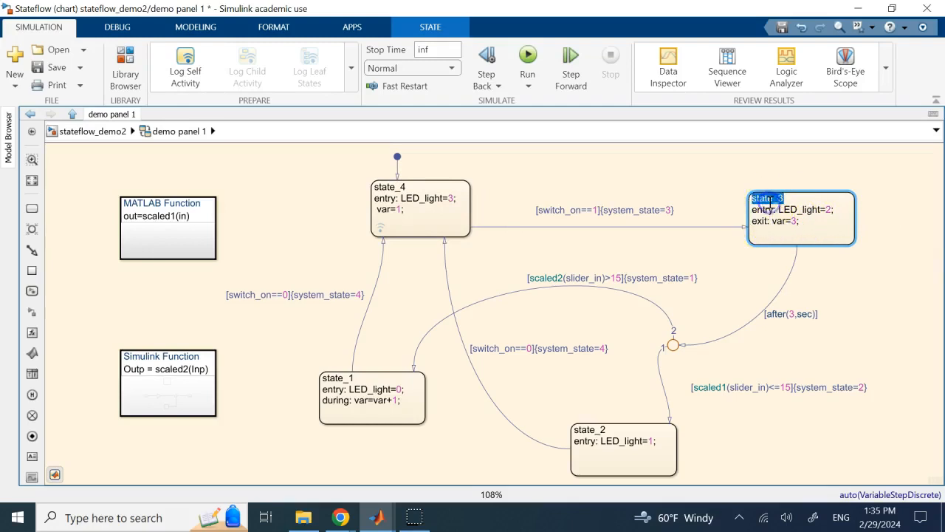
pyautogui.click(761, 223)
pyautogui.click(788, 314)
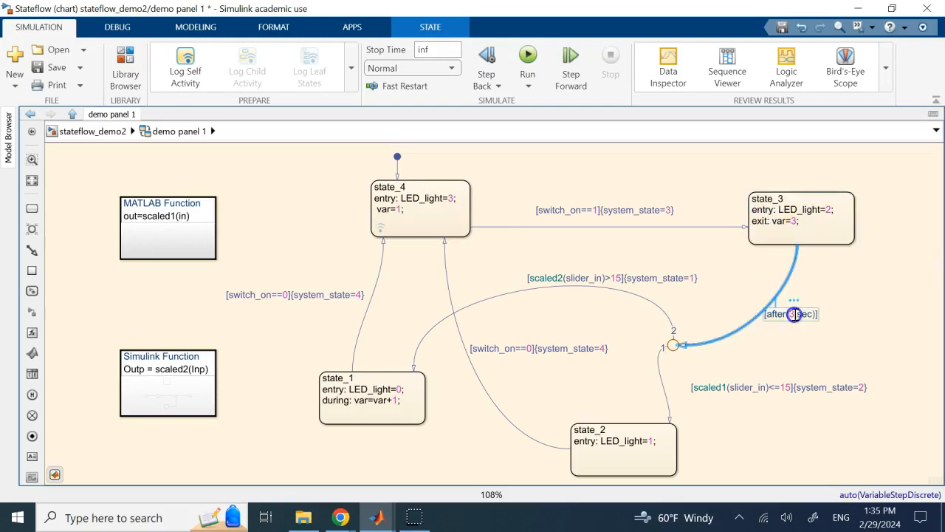
pyautogui.doubleClick(781, 222)
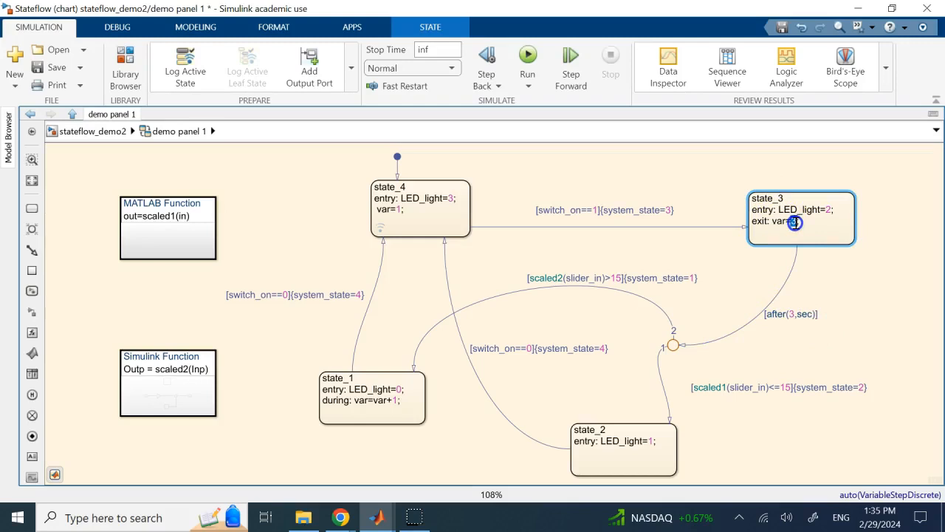
pyautogui.click(864, 300)
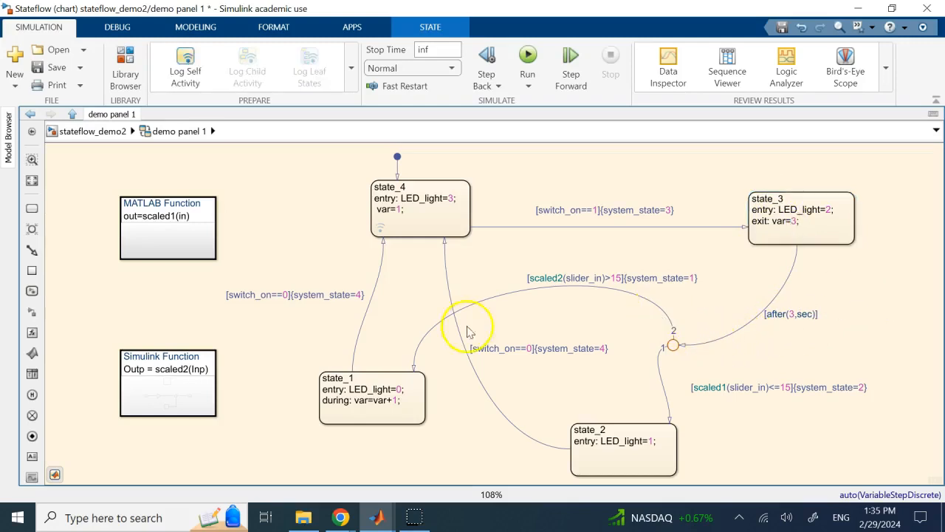
# Step: Highlight the during action var=var+1 in state_1 and compare it with state_2's entry action
pyautogui.click(393, 384)
pyautogui.click(353, 399)
pyautogui.moveTo(350, 401); pyautogui.dragTo(397, 400)
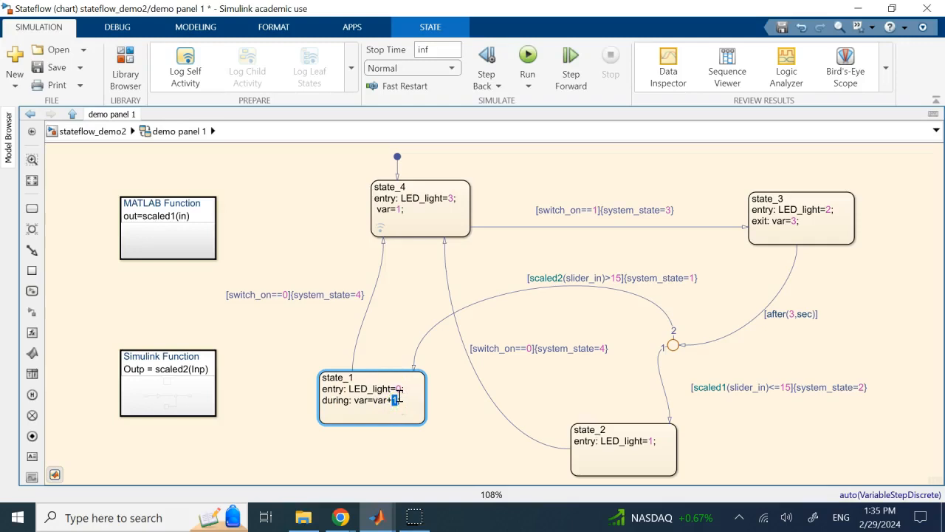
pyautogui.click(587, 447)
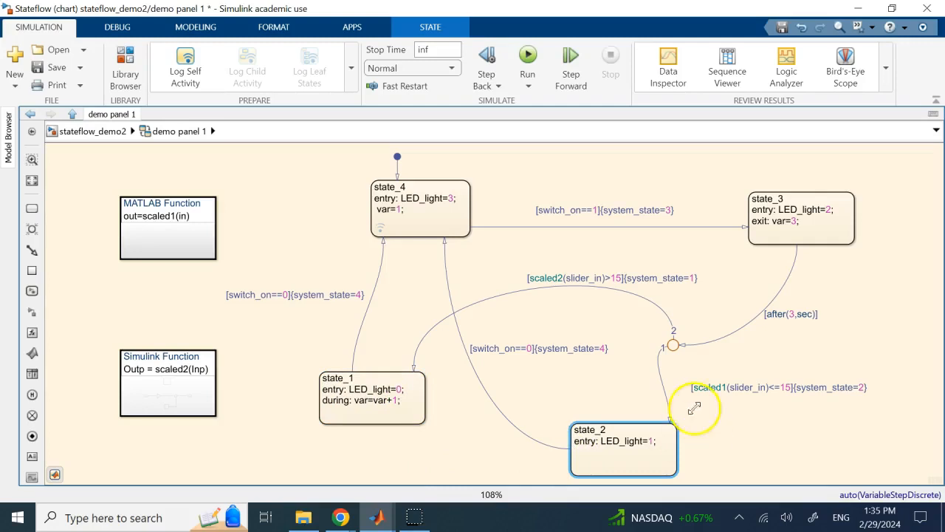
# Step: Return to the stateflow_demo2 top level and review the toggle switch and the demo panel 1 chart
pyautogui.click(87, 133)
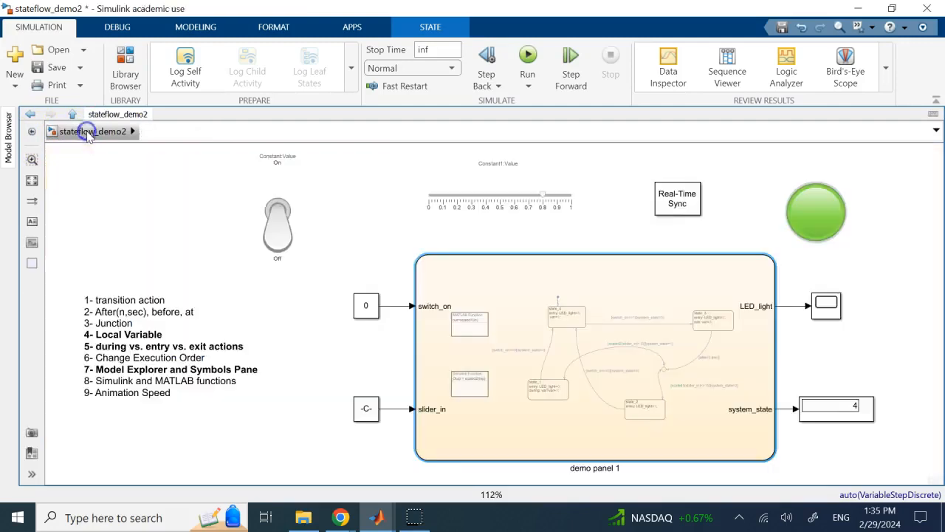
pyautogui.click(361, 245)
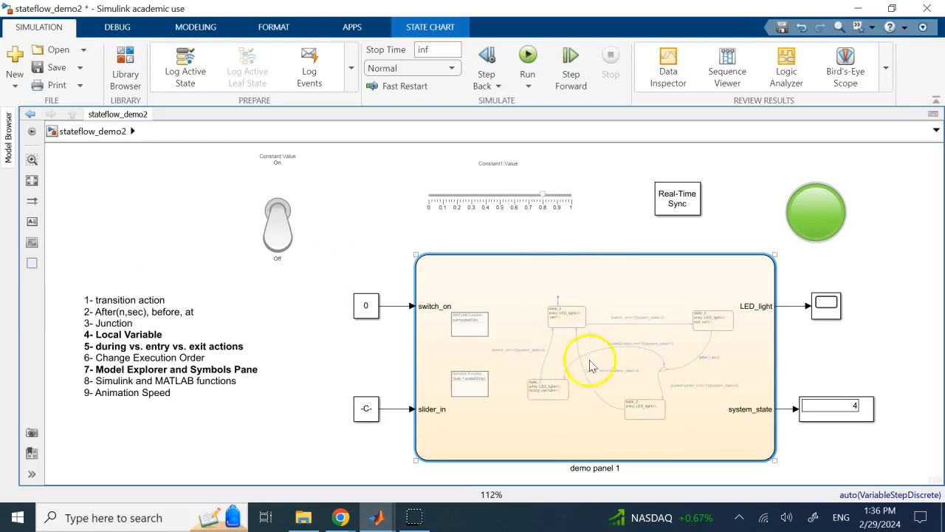
pyautogui.click(312, 263)
pyautogui.click(270, 248)
pyautogui.click(553, 386)
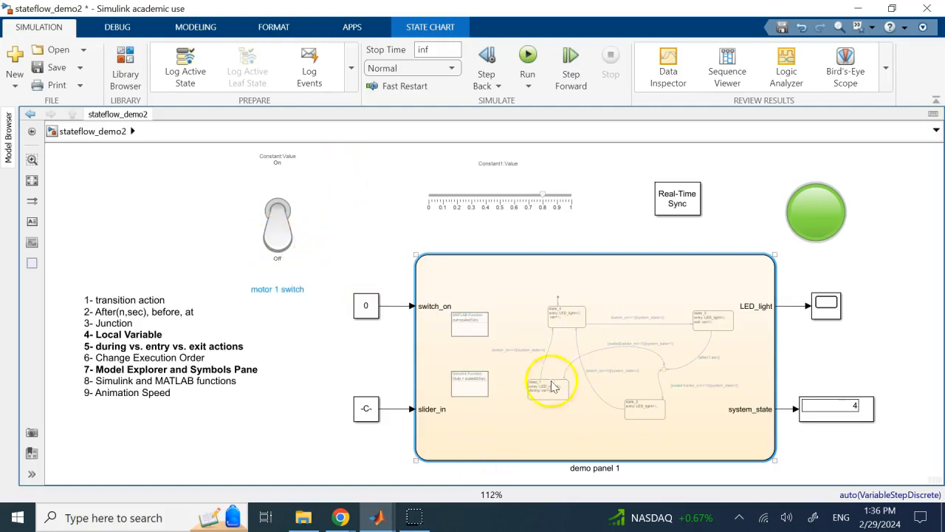
pyautogui.click(574, 325)
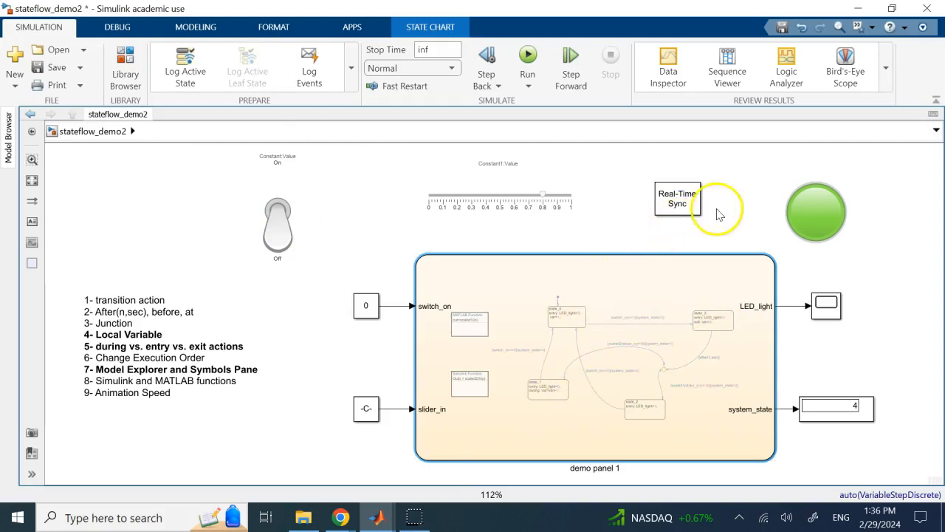
pyautogui.click(270, 222)
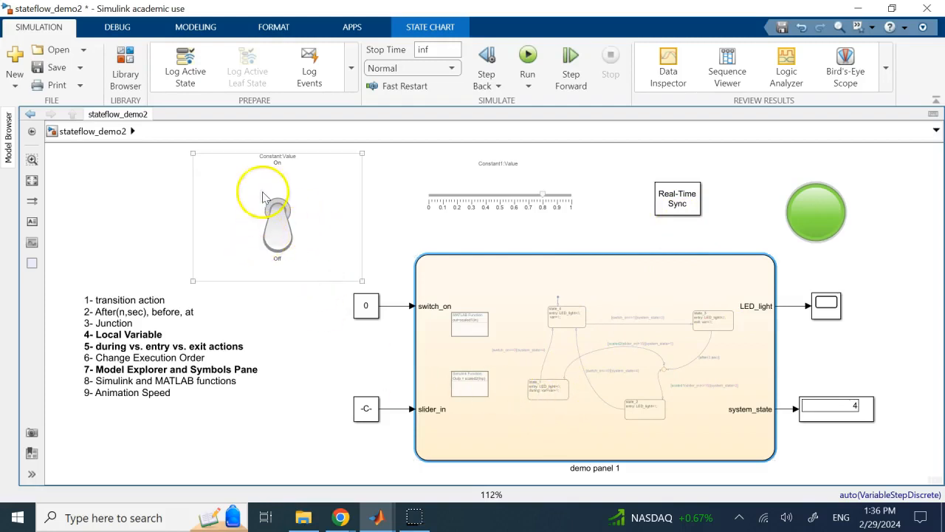
pyautogui.click(569, 320)
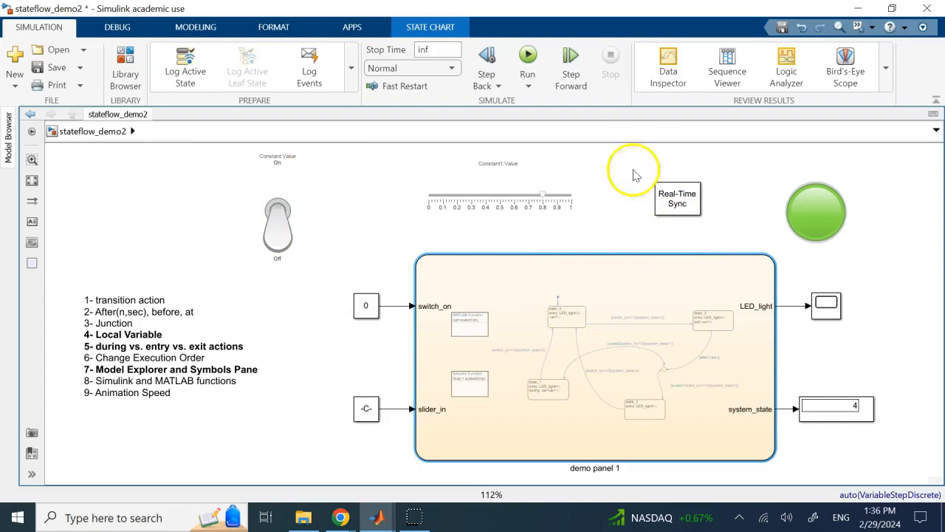
# Step: Run the simulation, toggle the Constant:Value switch on and back off, and pause the run
pyautogui.click(527, 53)
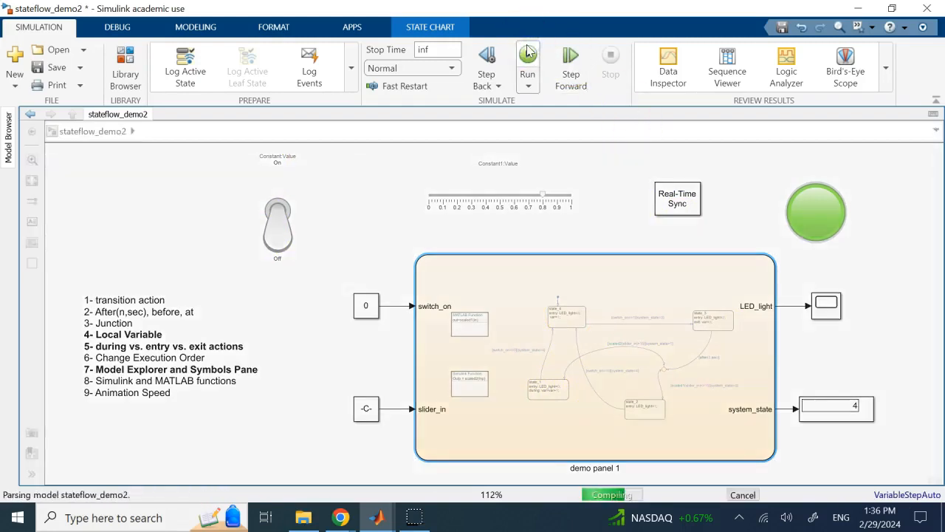
pyautogui.click(292, 246)
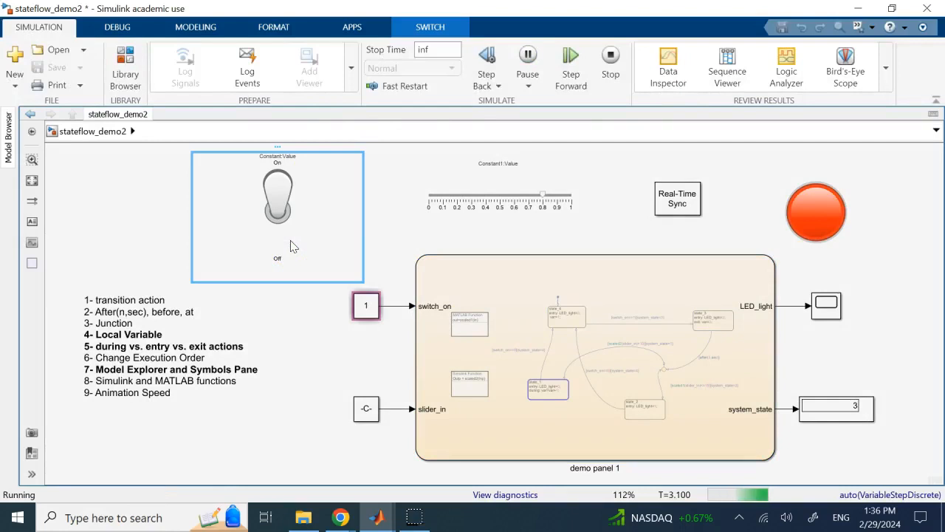
pyautogui.click(476, 386)
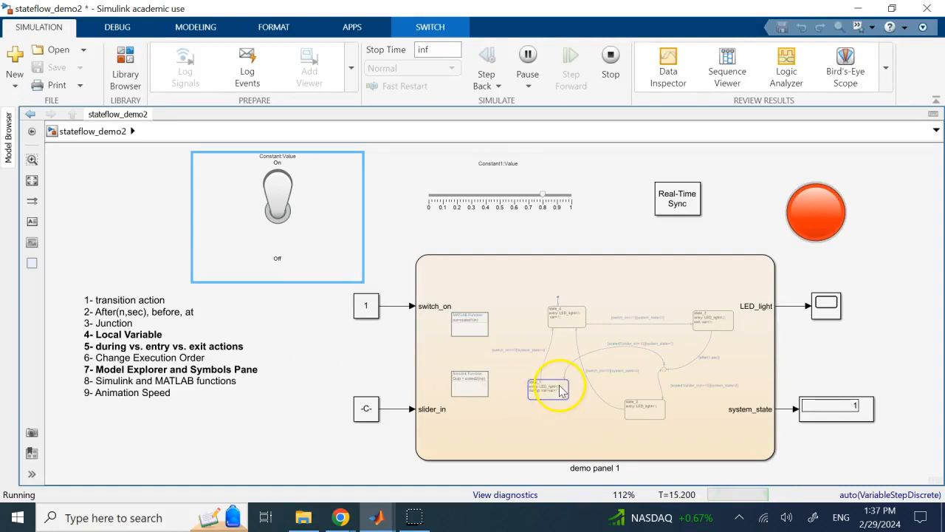
pyautogui.click(279, 189)
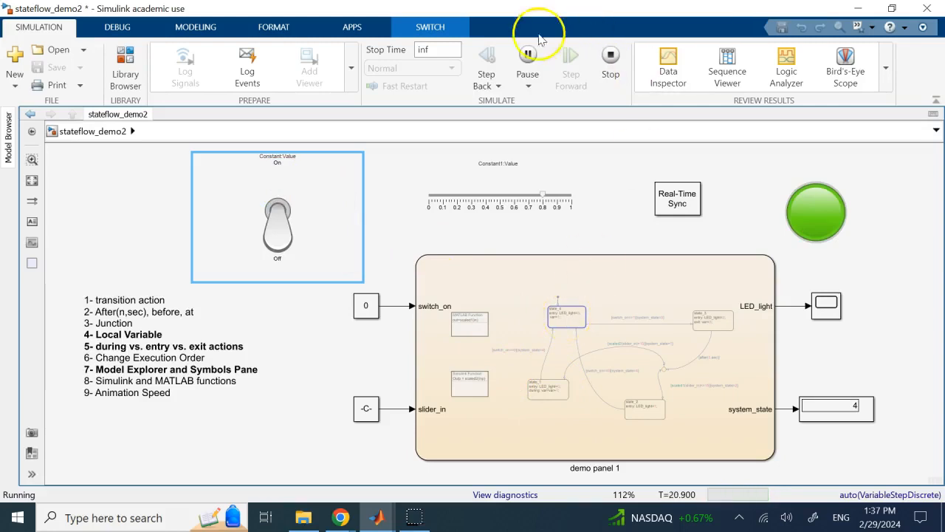
pyautogui.click(528, 56)
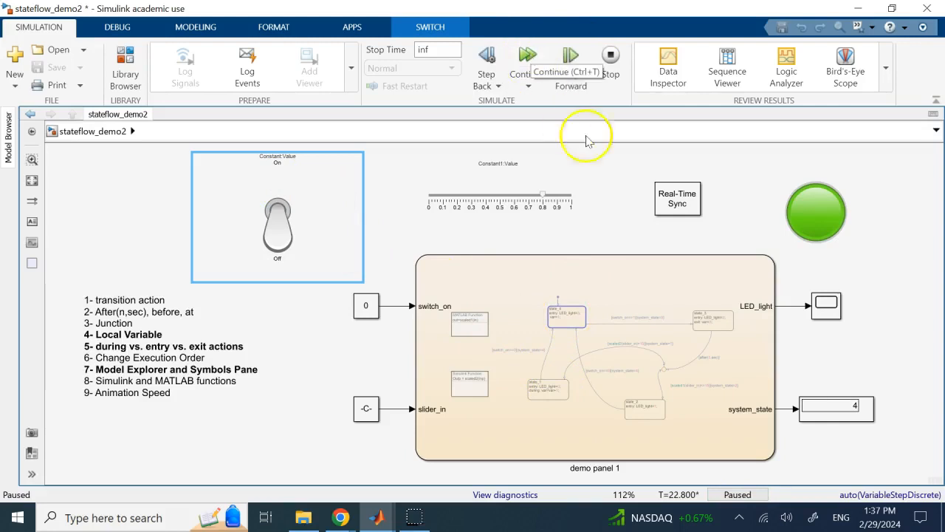
# Step: Set the Constant1:Value slider to about 0.76
pyautogui.click(534, 194)
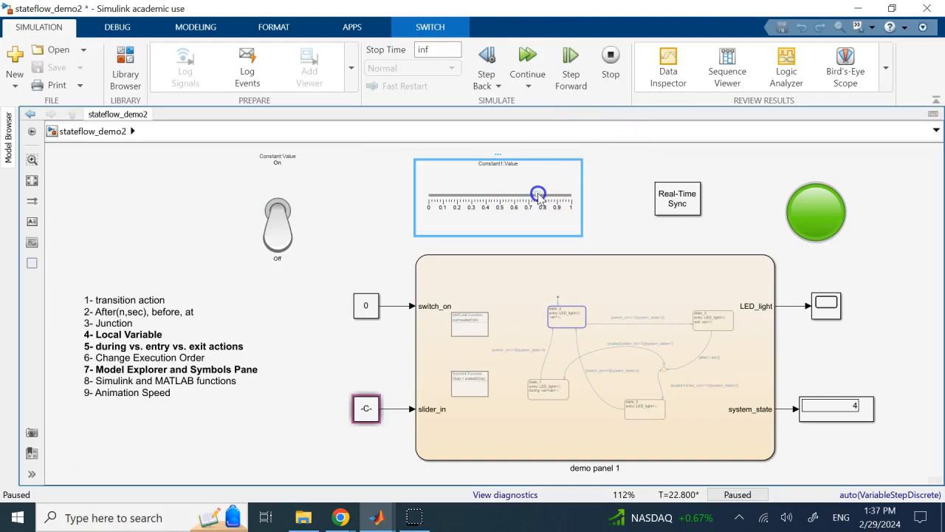
pyautogui.click(604, 175)
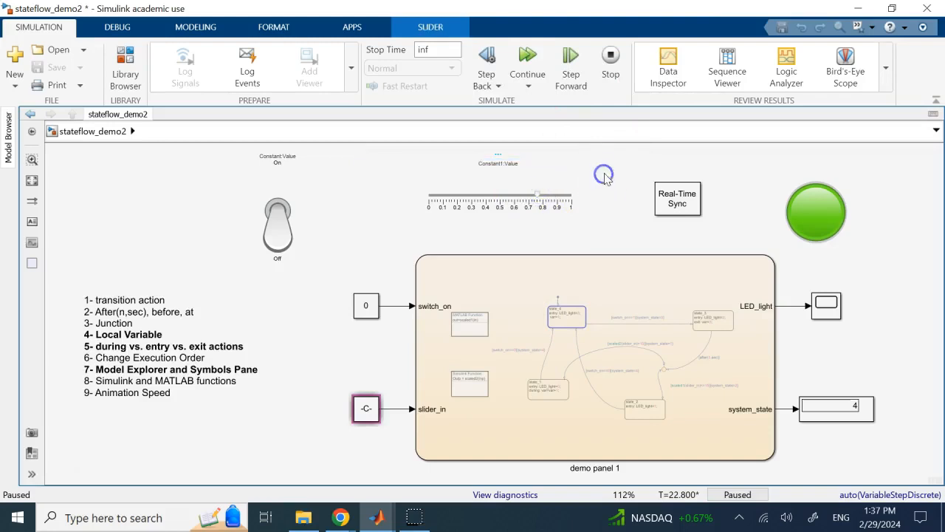
# Step: Open the Data Inspector, select the logged Stateflow signal var and examine its curve over about the first 3 seconds
pyautogui.click(671, 66)
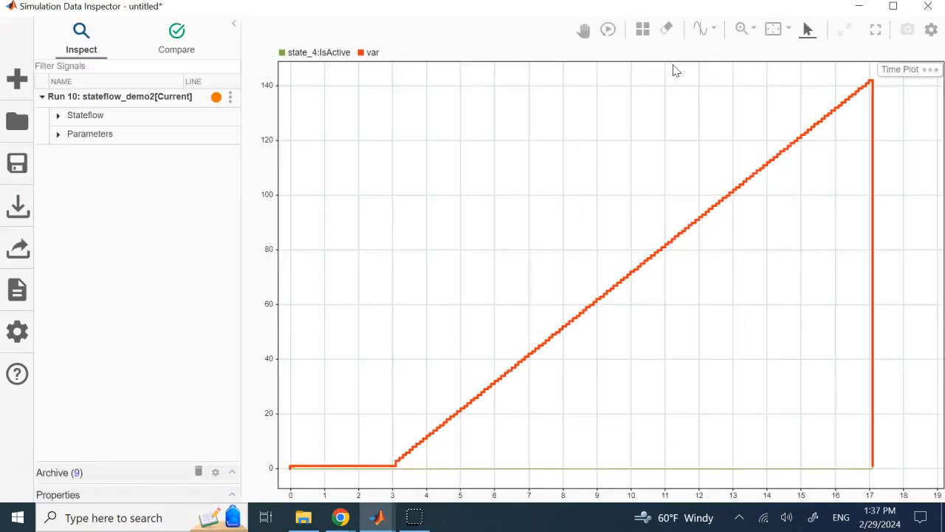
pyautogui.click(57, 116)
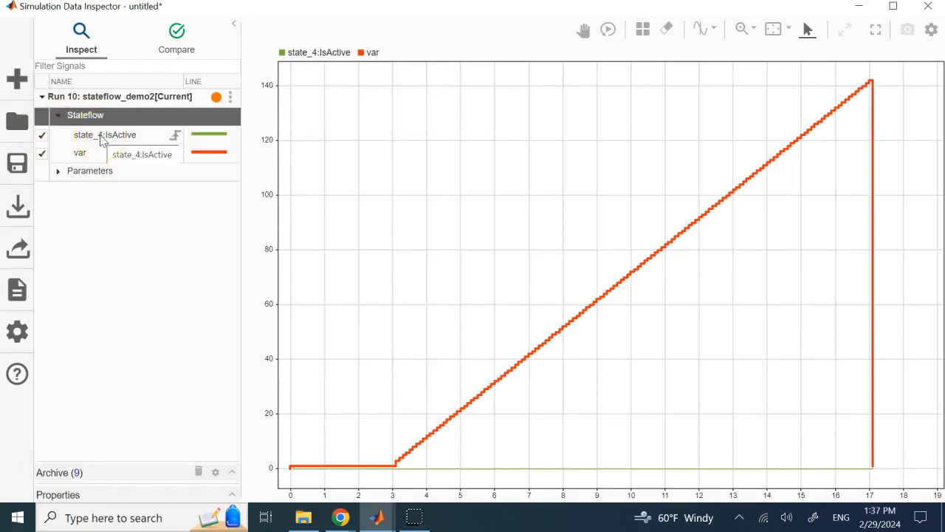
pyautogui.click(82, 155)
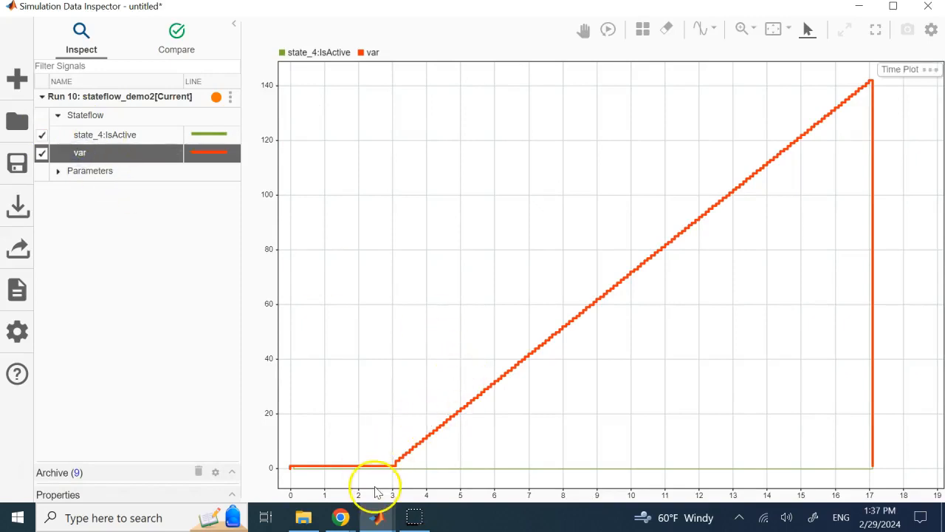
pyautogui.scroll(-1, 377, 487)
pyautogui.scroll(4, 384, 469)
pyautogui.scroll(2, 447, 359)
pyautogui.scroll(2, 471, 390)
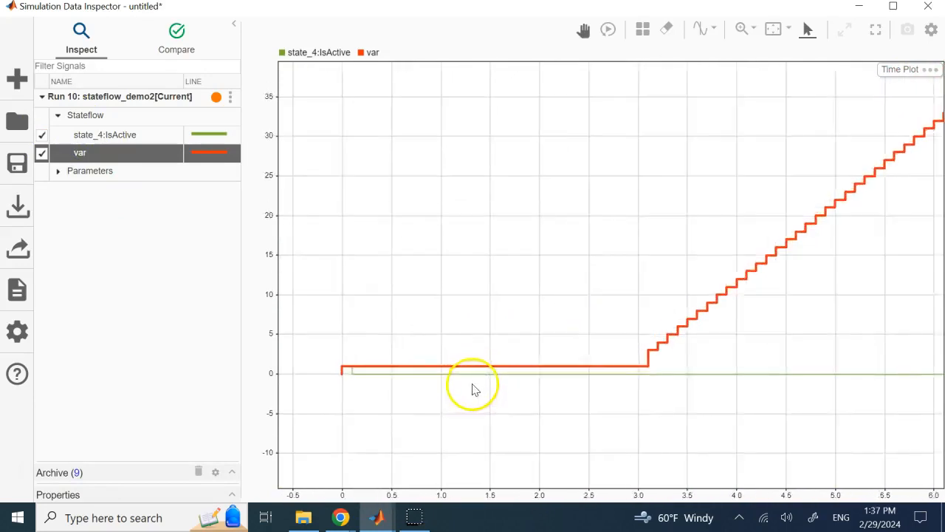
pyautogui.scroll(1, 345, 314)
pyautogui.scroll(2, 351, 299)
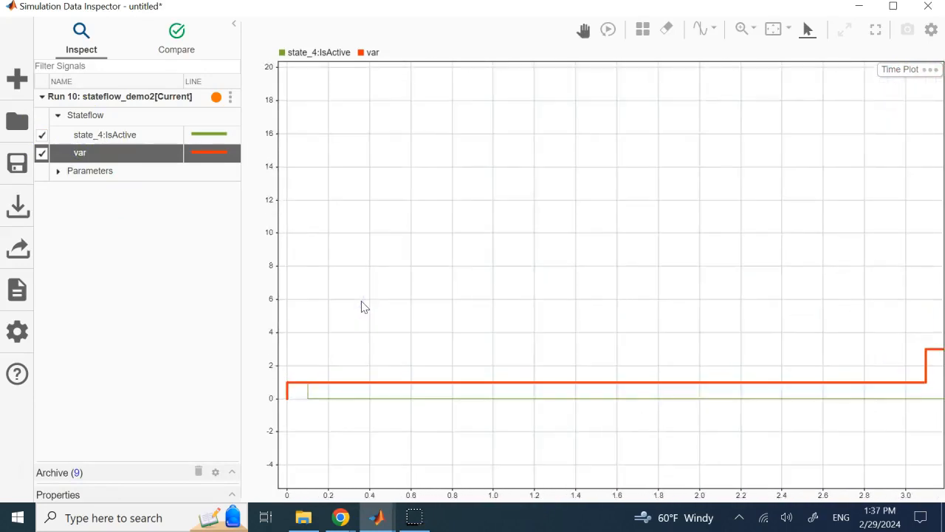
# Step: Hide the state_4:IsActive signal and examine the var curve around its change near 3.1 s
pyautogui.click(42, 135)
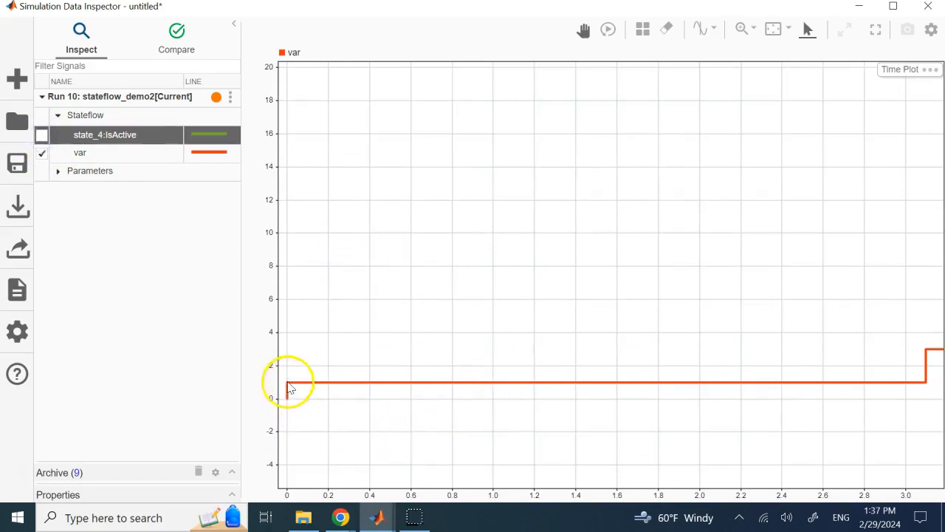
pyautogui.scroll(2, 305, 386)
pyautogui.scroll(-5, 289, 388)
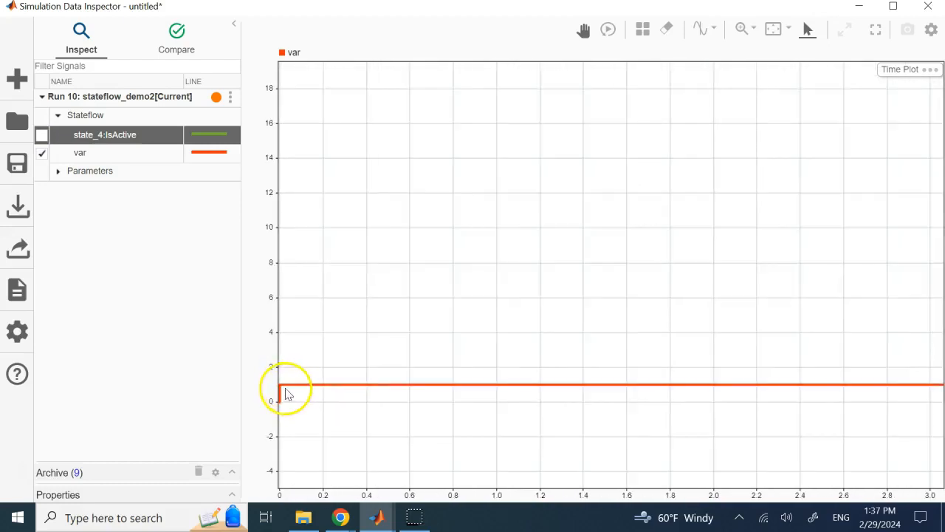
pyautogui.click(620, 410)
pyautogui.moveTo(620, 410); pyautogui.dragTo(423, 347)
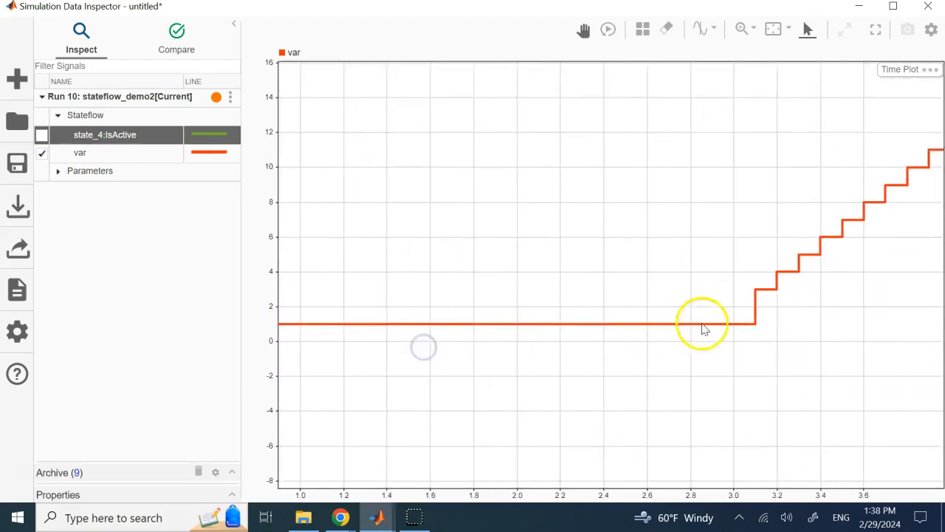
pyautogui.click(755, 325)
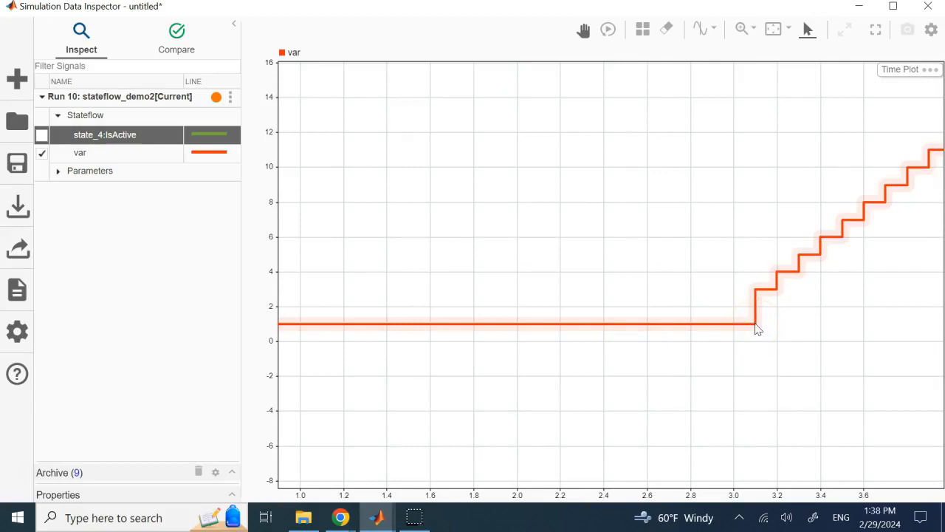
pyautogui.click(754, 336)
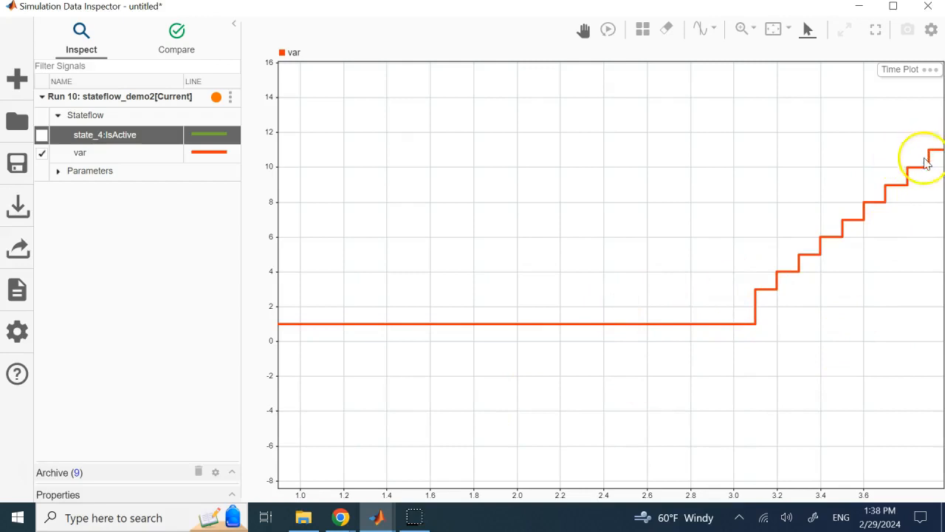
pyautogui.click(756, 325)
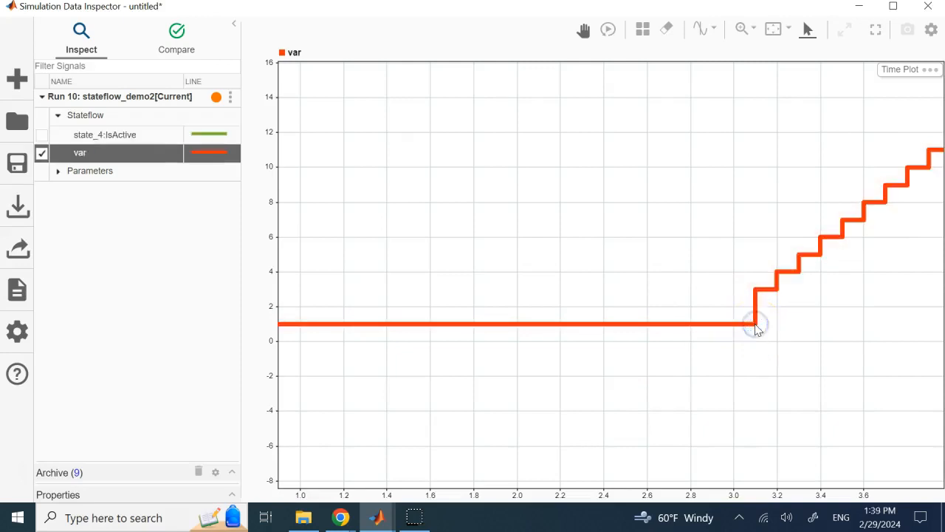
pyautogui.click(822, 332)
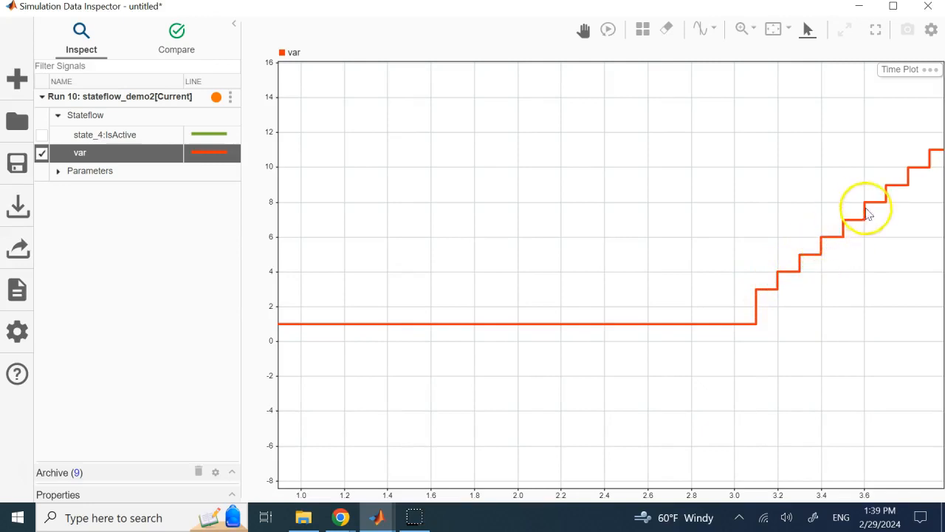
# Step: Follow the var curve from about 3 s onward to its end near 17 s
pyautogui.click(889, 279)
pyautogui.moveTo(889, 280); pyautogui.dragTo(538, 401)
pyautogui.moveTo(813, 257); pyautogui.dragTo(573, 434)
pyautogui.moveTo(819, 222); pyautogui.dragTo(459, 471)
pyautogui.moveTo(731, 225); pyautogui.dragTo(586, 415)
pyautogui.scroll(1, 713, 266)
pyautogui.scroll(-3, 712, 268)
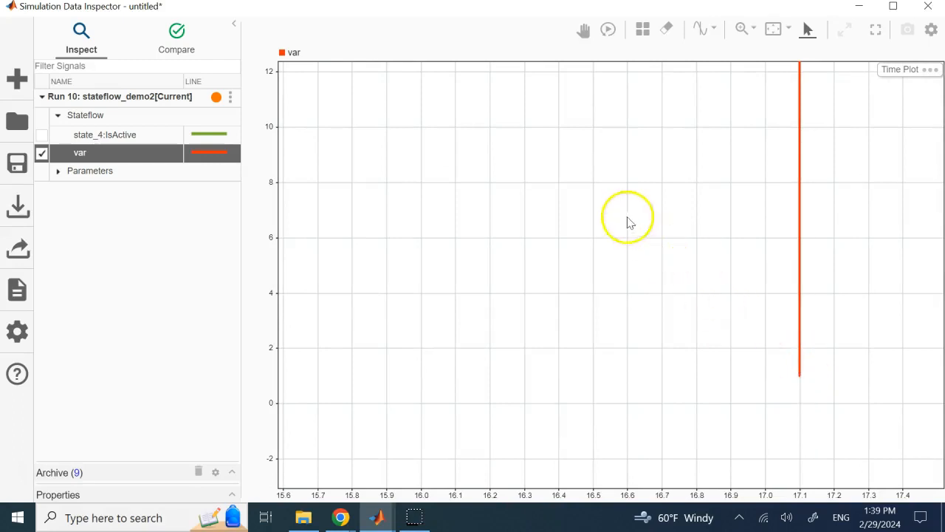
# Step: Compare the start of the var curve, its change near 3.1 s and its full course over the run
pyautogui.scroll(-8, 628, 221)
pyautogui.scroll(-8, 634, 241)
pyautogui.scroll(-3, 559, 205)
pyautogui.moveTo(530, 215); pyautogui.dragTo(629, 253)
pyautogui.scroll(1, 528, 288)
pyautogui.scroll(4, 527, 292)
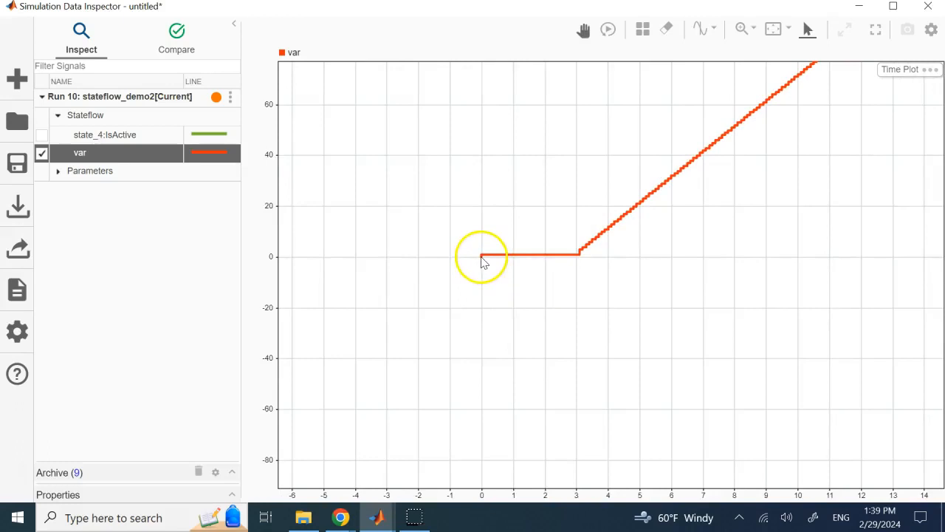
pyautogui.scroll(4, 591, 255)
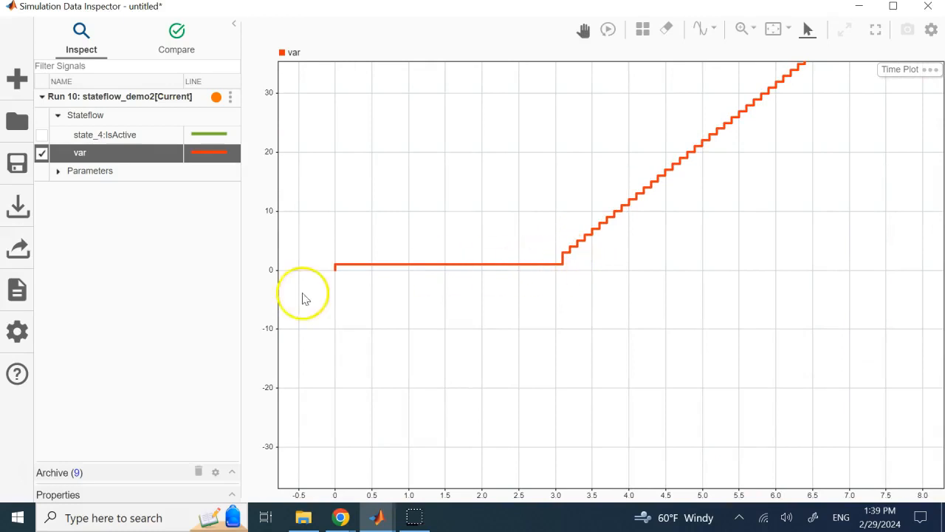
pyautogui.scroll(2, 563, 268)
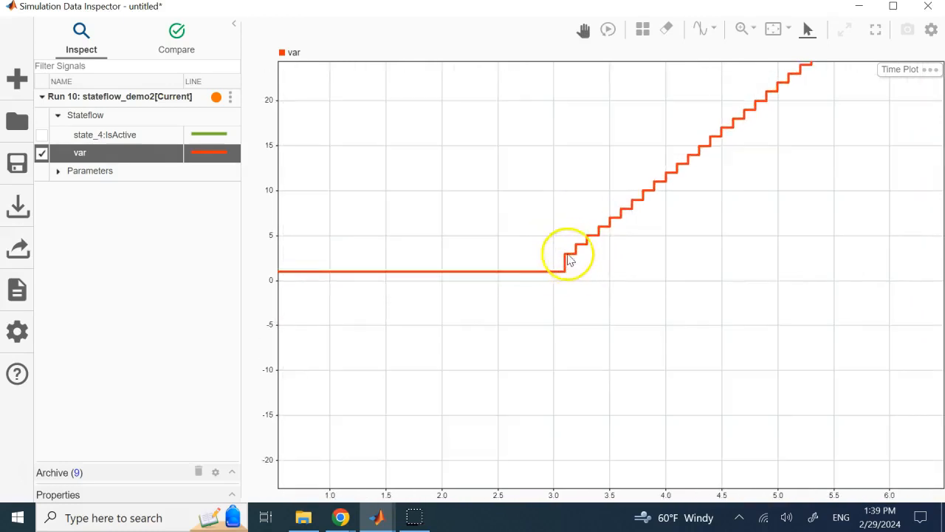
pyautogui.scroll(-4, 804, 188)
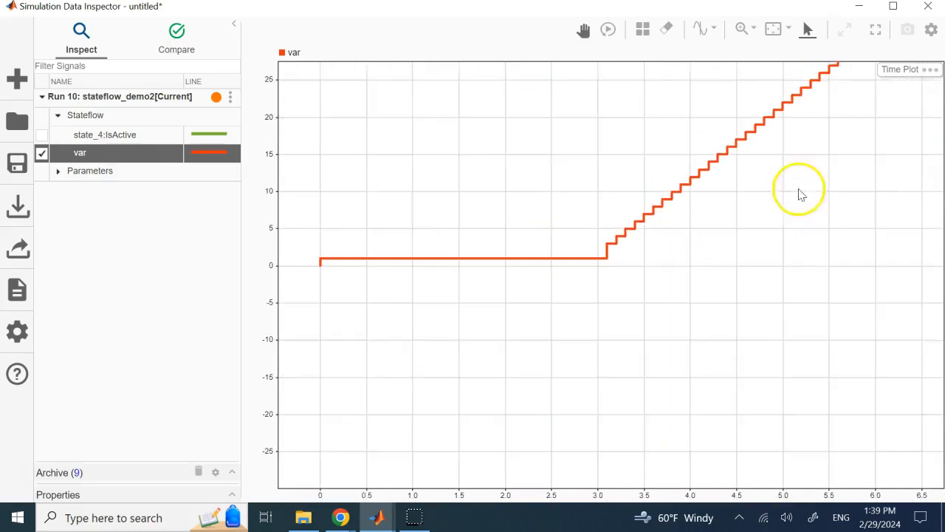
pyautogui.scroll(-3, 810, 182)
pyautogui.moveTo(835, 173); pyautogui.dragTo(573, 371)
pyautogui.scroll(-6, 747, 259)
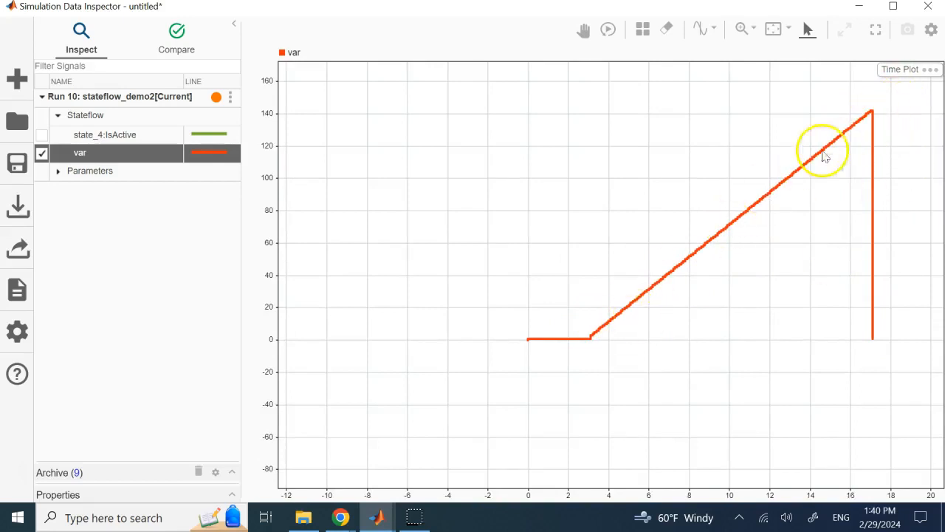
# Step: Close the Data Inspector, return to stateflow_demo2 and set the Constant1:Value slider to about 0.15
pyautogui.moveTo(378, 515)
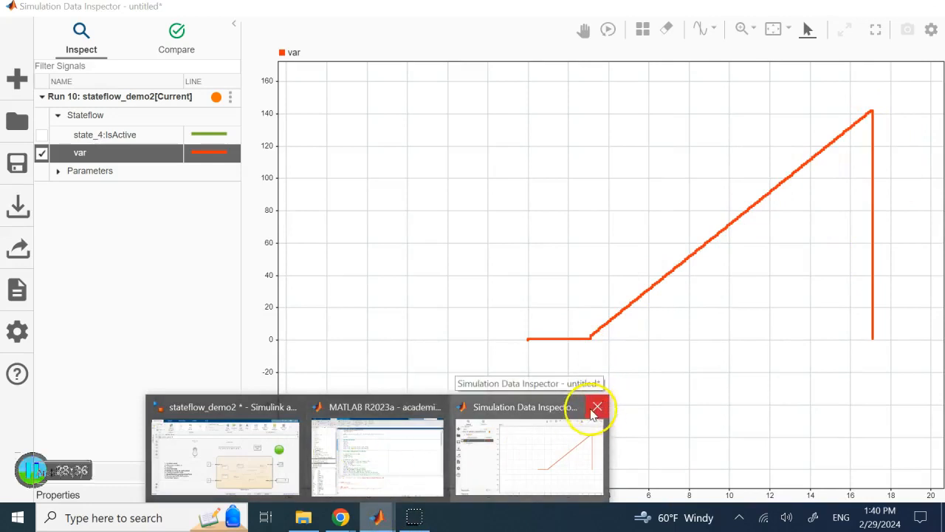
pyautogui.click(587, 412)
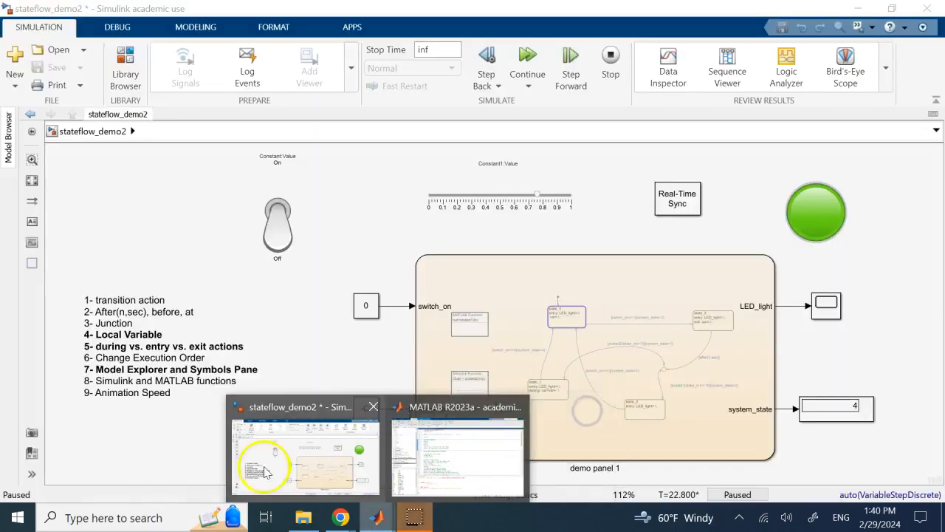
pyautogui.click(291, 453)
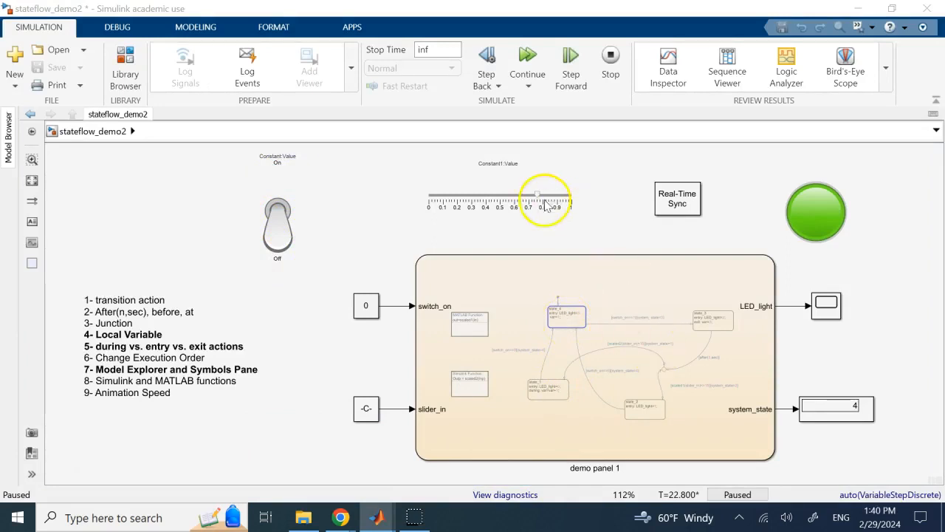
pyautogui.moveTo(538, 196); pyautogui.dragTo(457, 200)
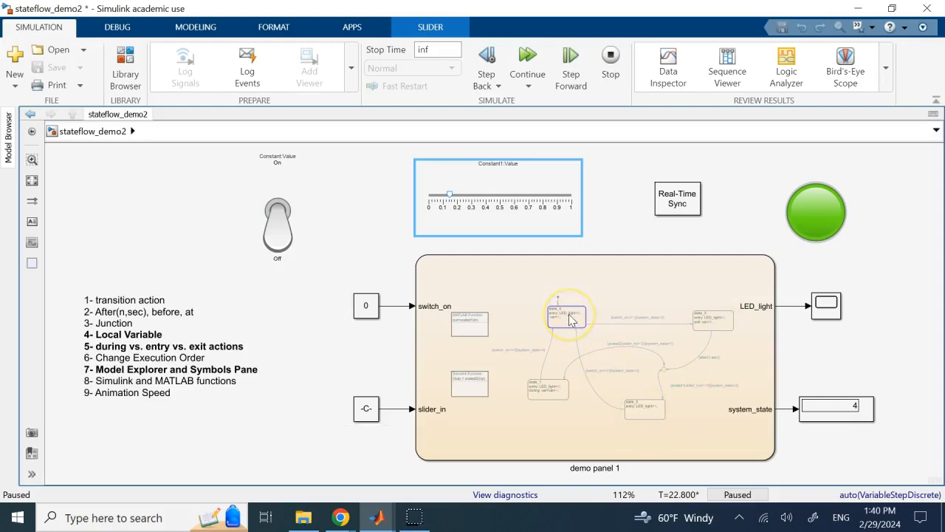
# Step: Stop and rerun the simulation, toggle the Constant:Value switch on and back off, and pause the run
pyautogui.click(610, 59)
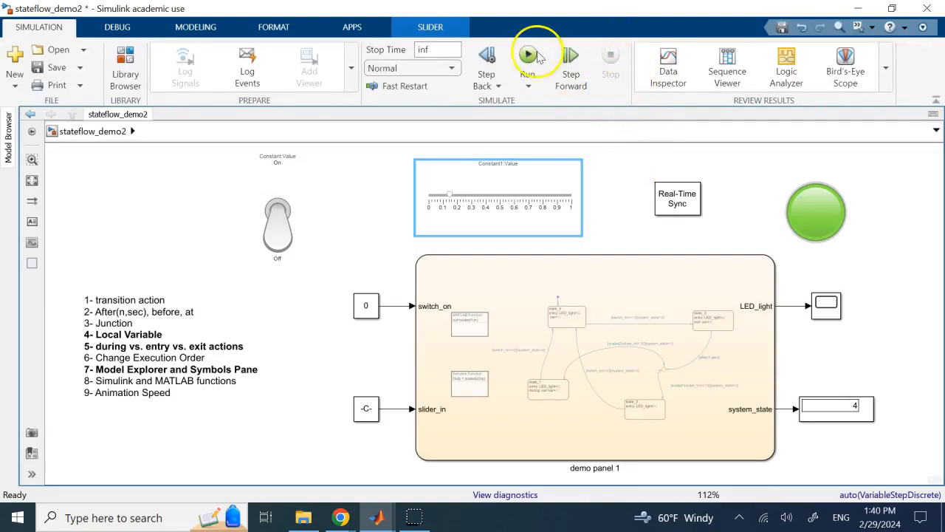
pyautogui.click(532, 56)
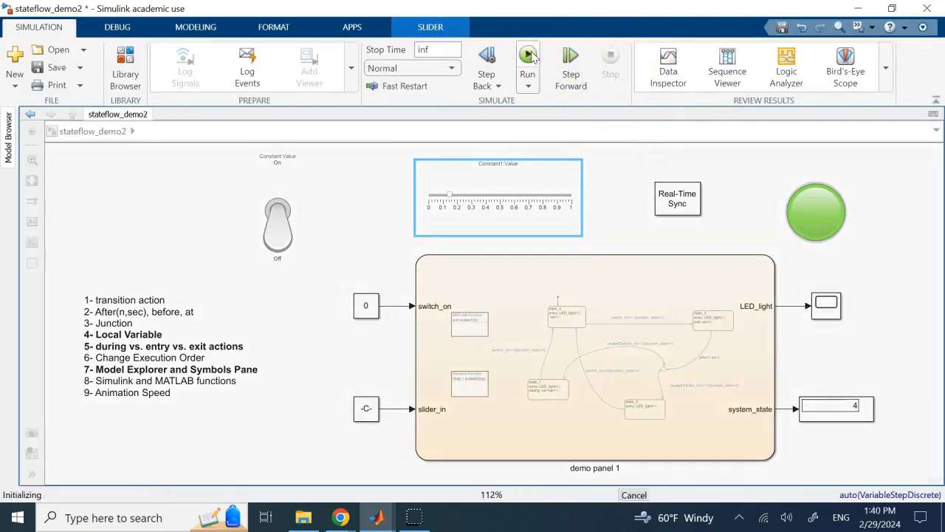
pyautogui.click(277, 224)
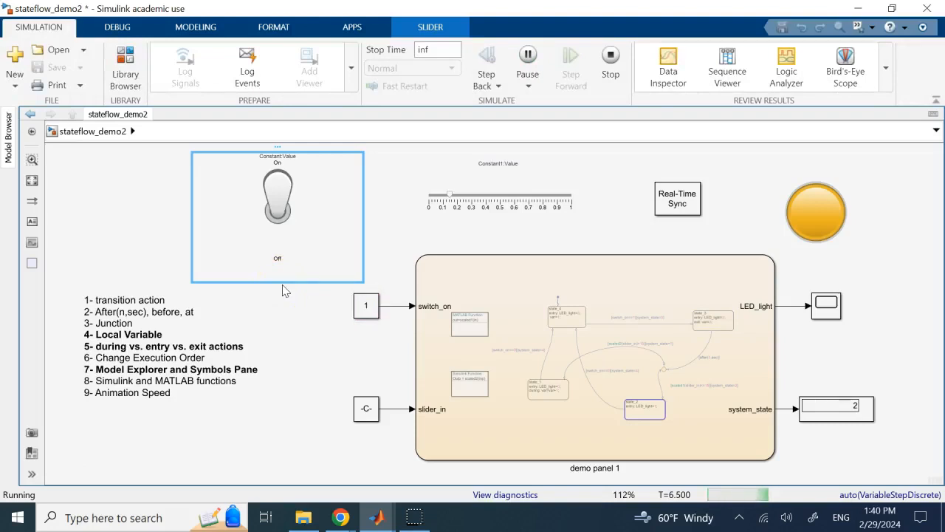
pyautogui.click(281, 191)
pyautogui.click(283, 190)
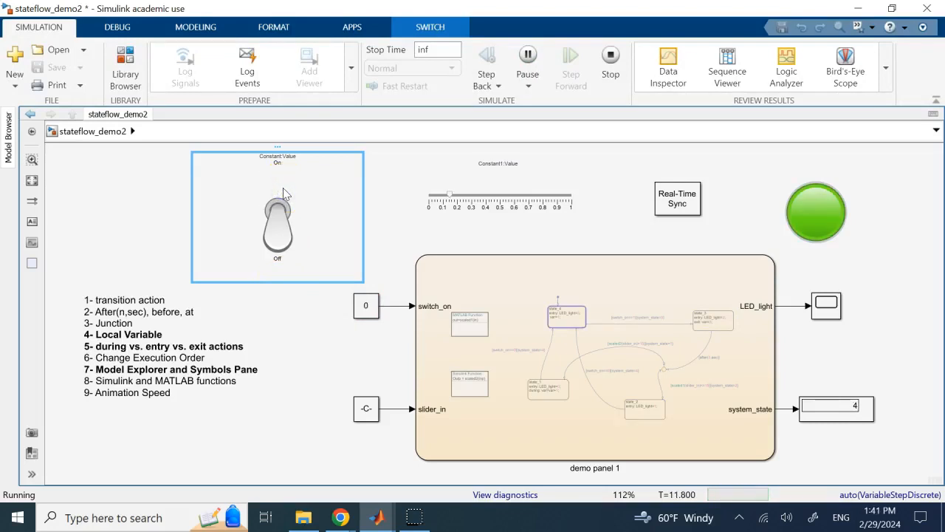
pyautogui.click(527, 56)
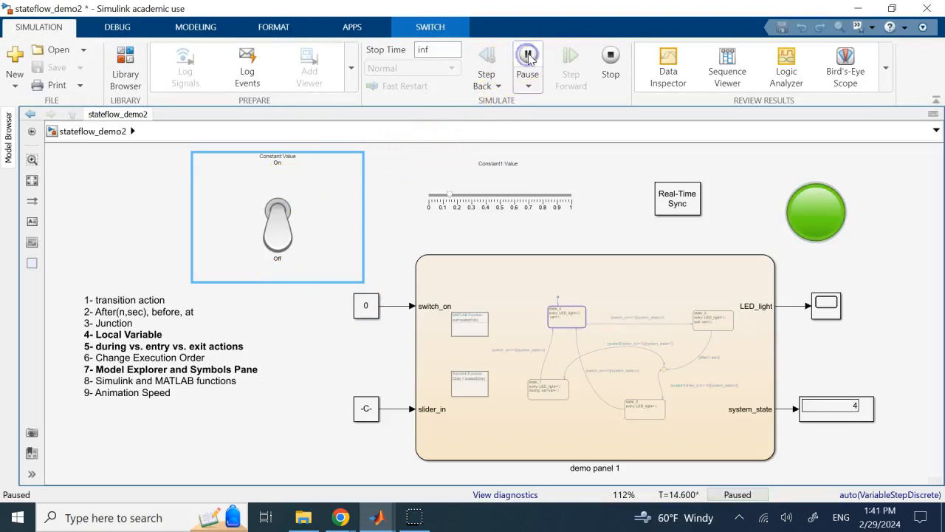
# Step: Open the Data Inspector, expand the Stateflow signals, examine the new run's var curve and close the inspector
pyautogui.click(669, 60)
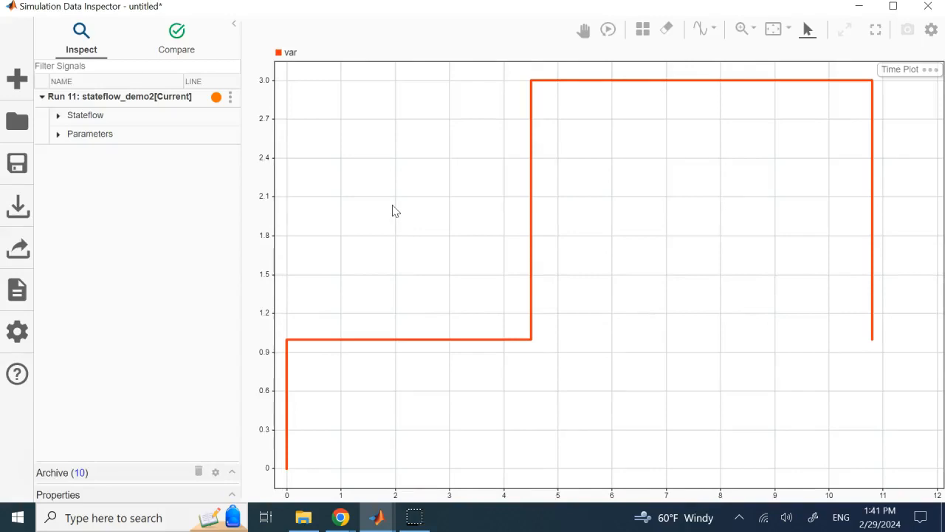
pyautogui.click(58, 116)
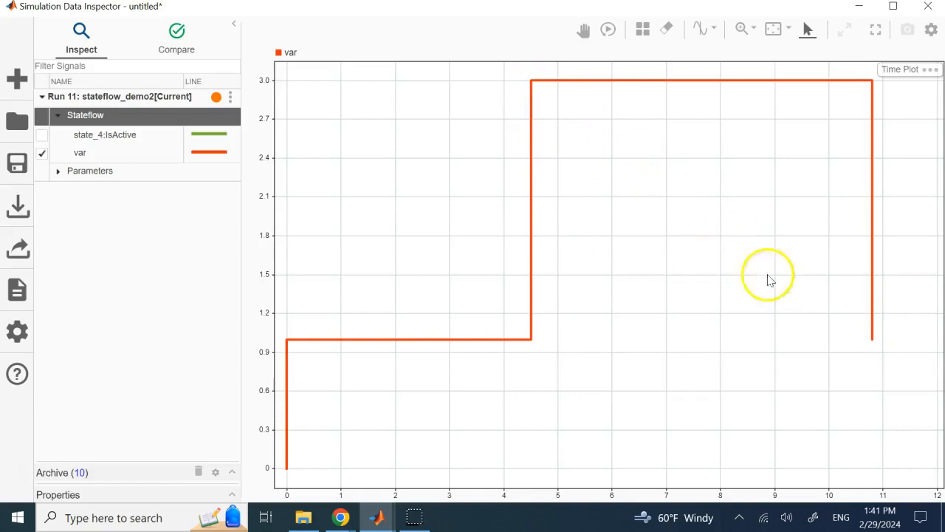
pyautogui.click(934, 7)
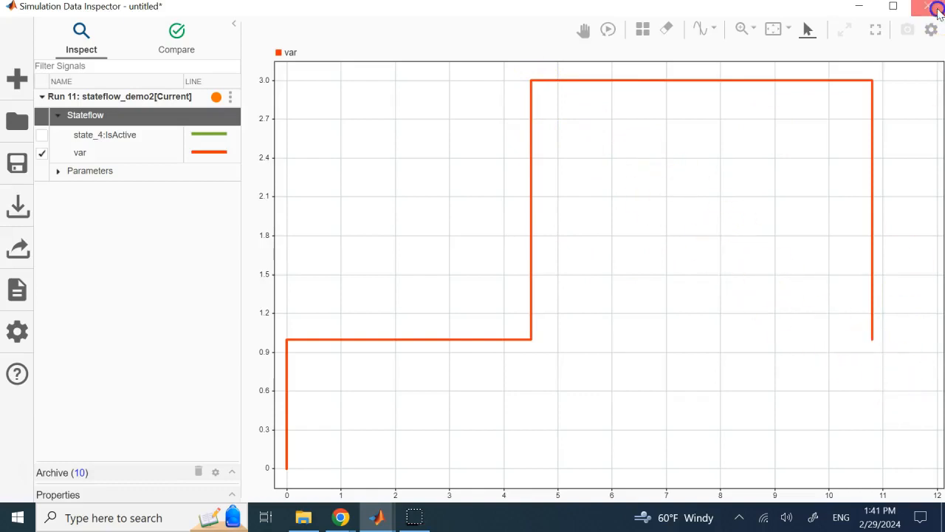
# Step: Open the demo panel 1 chart and review the actions of state_2 and state_1
pyautogui.doubleClick(629, 315)
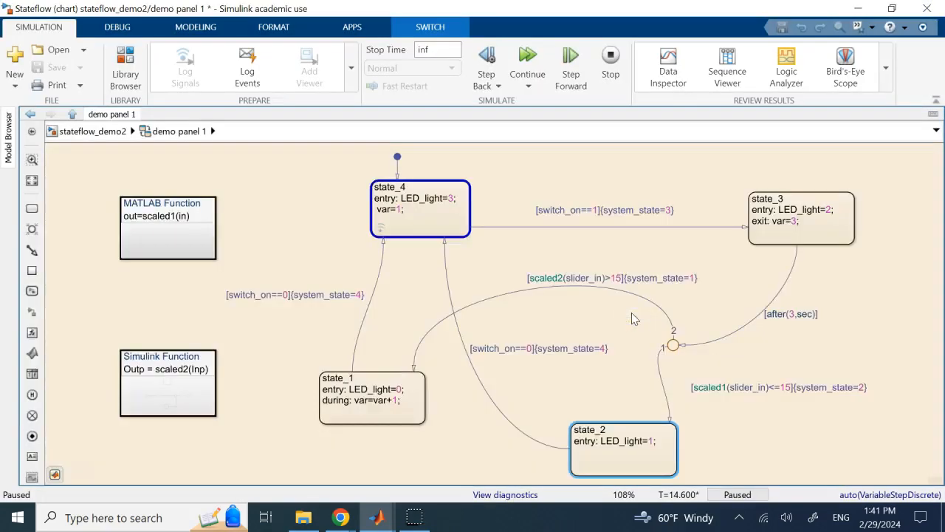
pyautogui.click(633, 443)
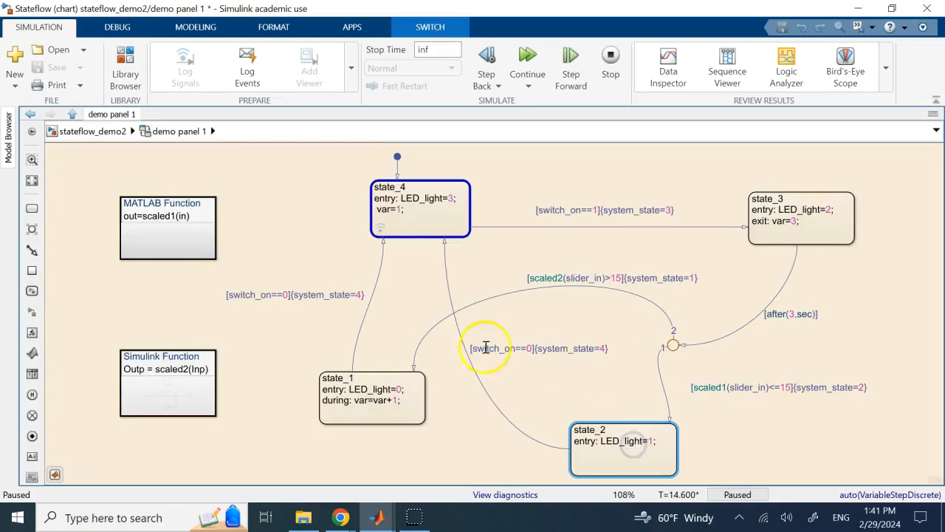
pyautogui.click(347, 401)
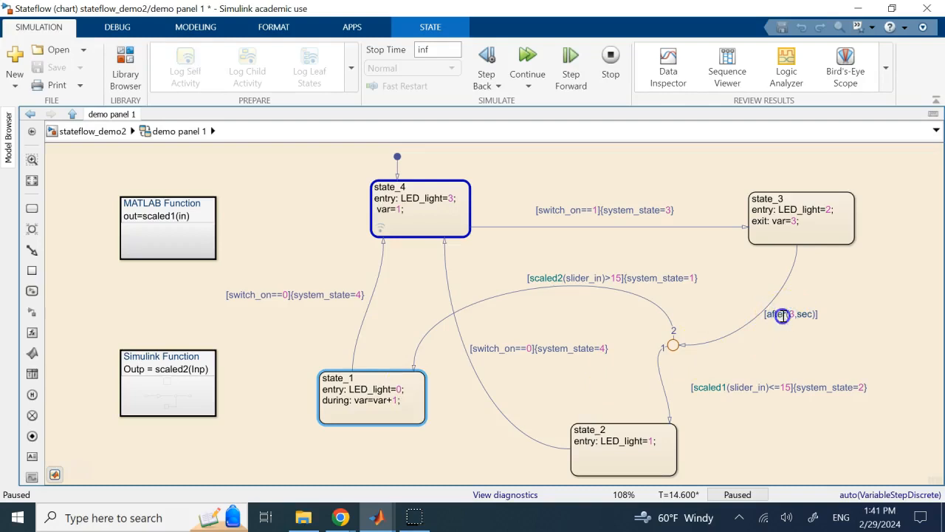
# Step: Stop the simulation and change the condition on the transition leaving state_3 to [at(3,sec)]
pyautogui.click(607, 57)
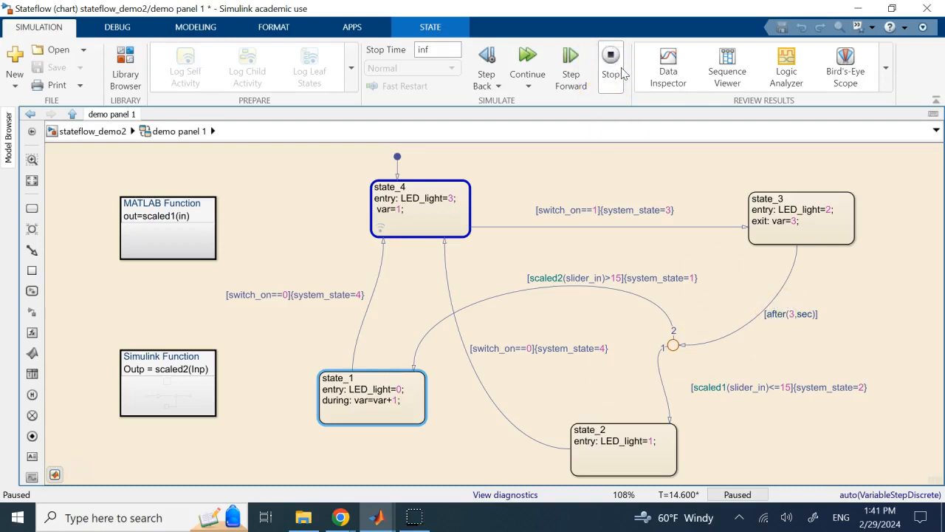
pyautogui.click(792, 314)
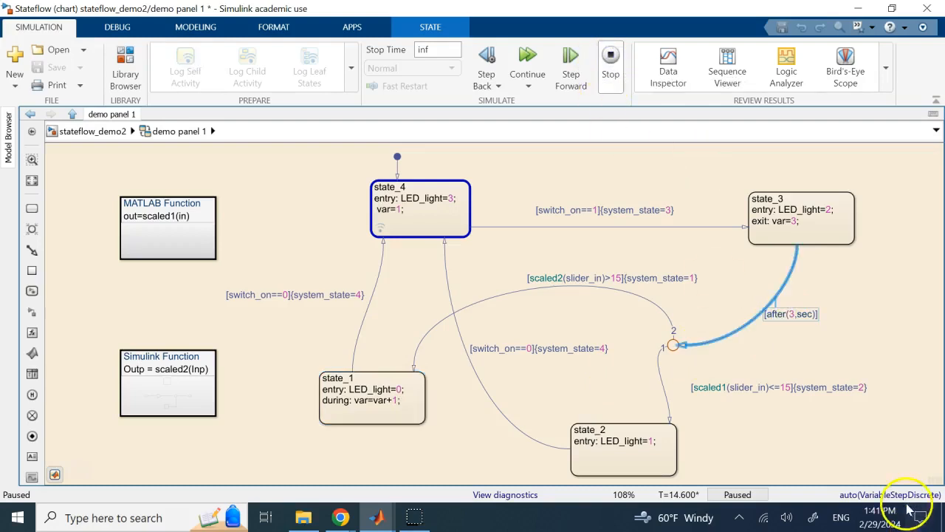
pyautogui.click(784, 317)
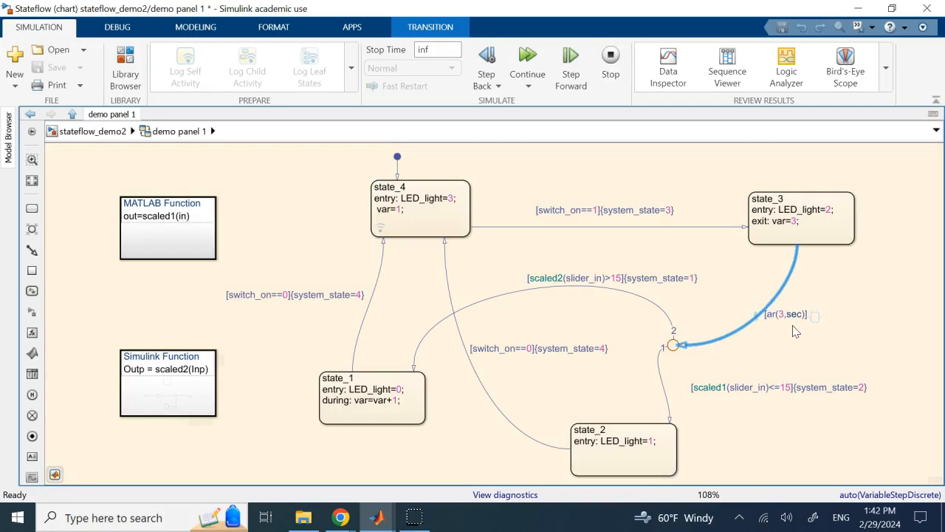
pyautogui.press('BackSpace')
pyautogui.write('t')
pyautogui.click(807, 333)
# Step: Add the action during: var=var-1; to state_2 and save the model
pyautogui.click(654, 440)
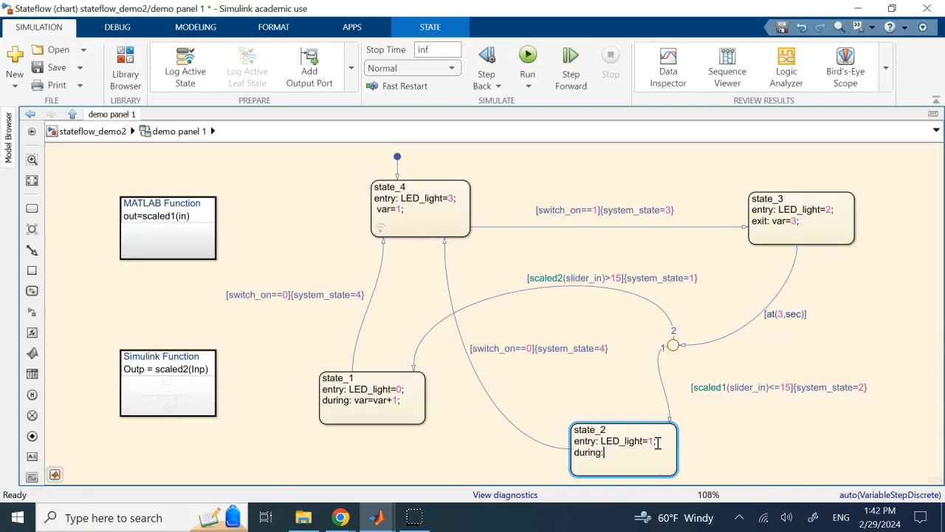
pyautogui.write('=var-1;')
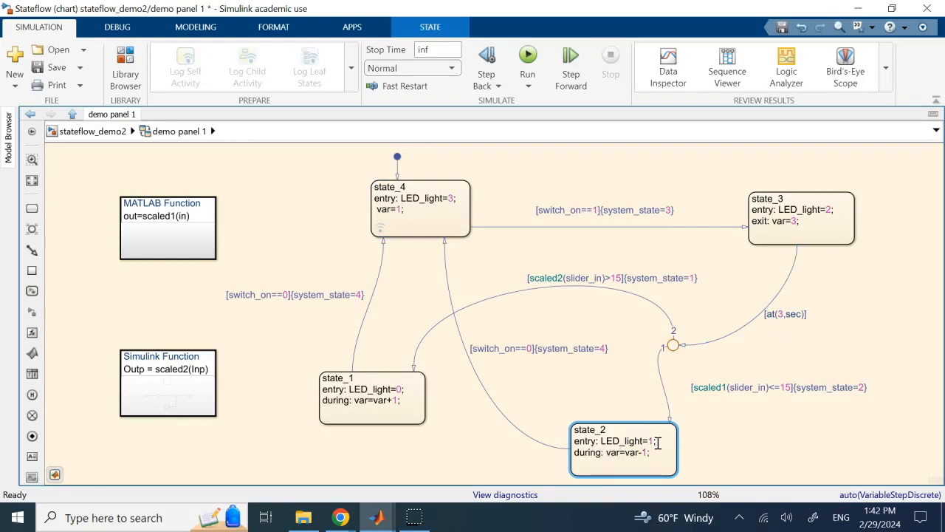
pyautogui.click(768, 452)
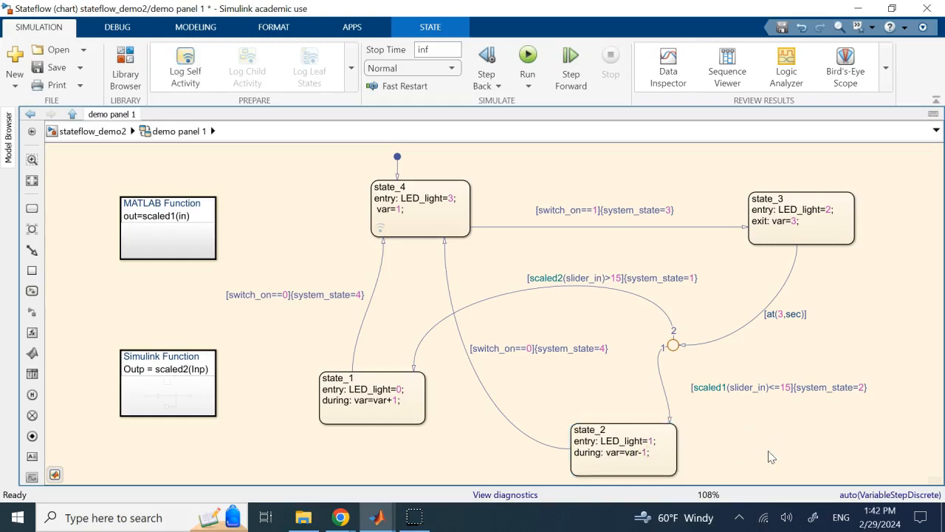
pyautogui.click(56, 68)
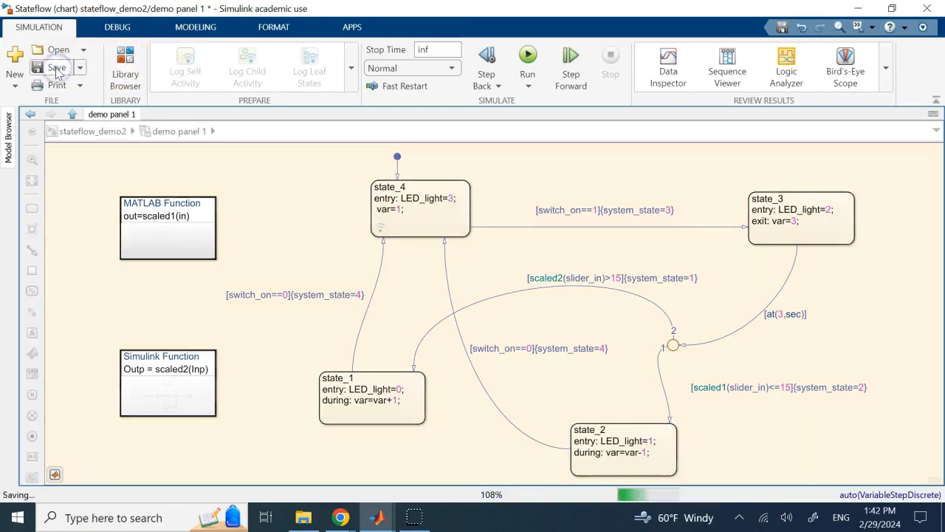
# Step: Try to run the stateflow_demo2 simulation, and examine the diagnostics for the [at(3,sec)] transition in demo panel 1
pyautogui.click(96, 131)
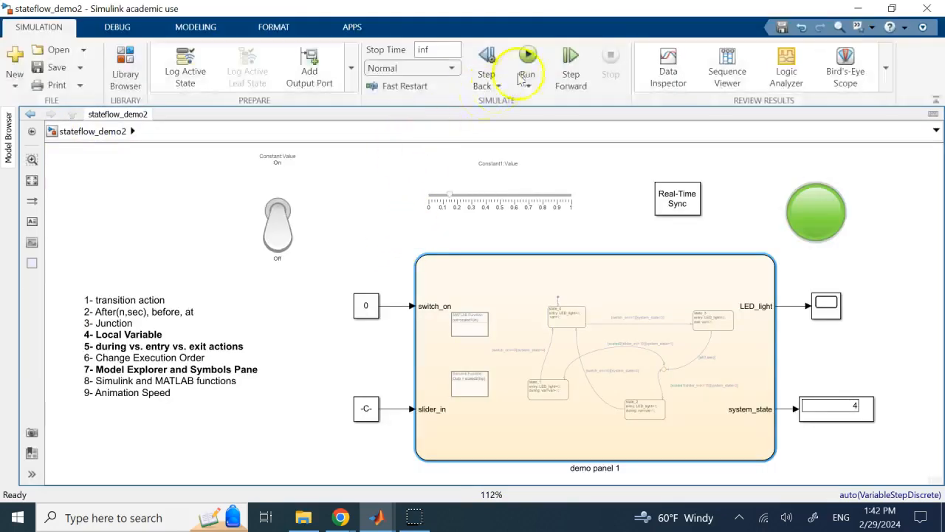
pyautogui.click(524, 77)
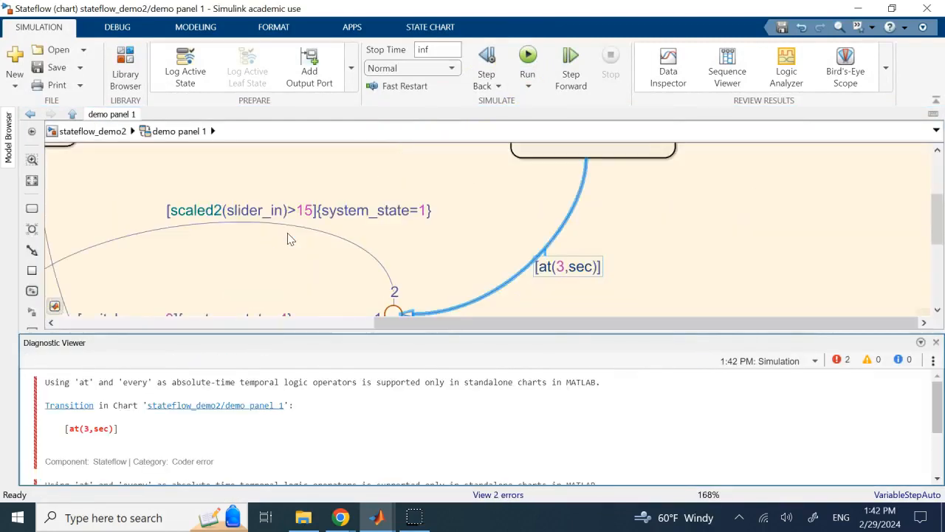
pyautogui.click(342, 253)
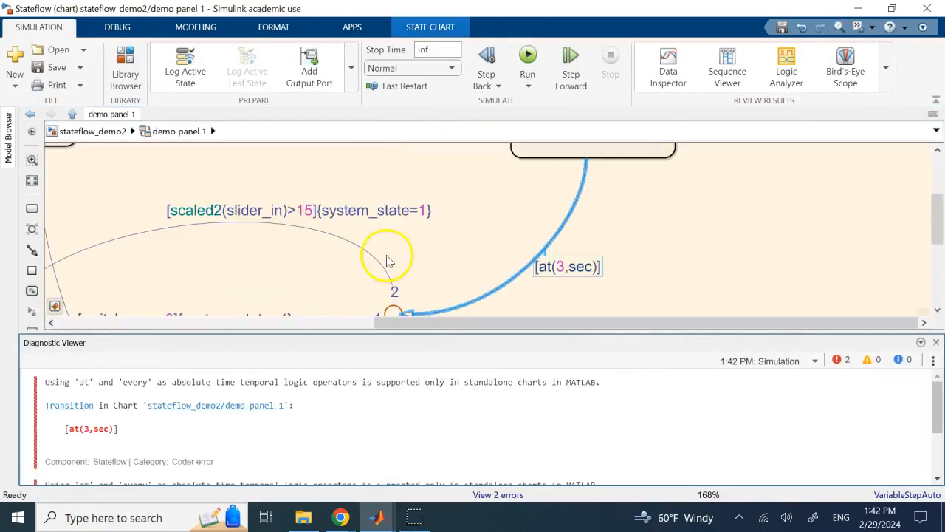
pyautogui.scroll(-1, 393, 248)
pyautogui.scroll(-3, 399, 253)
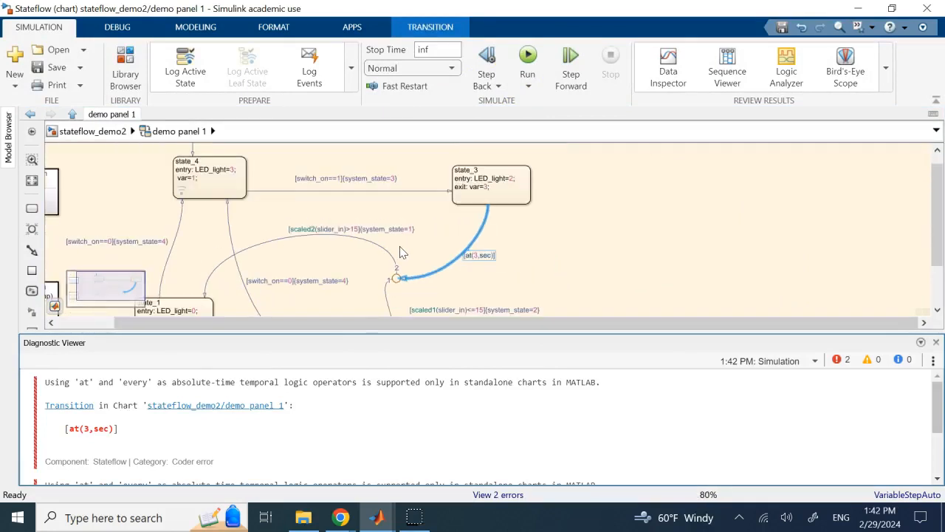
pyautogui.click(177, 380)
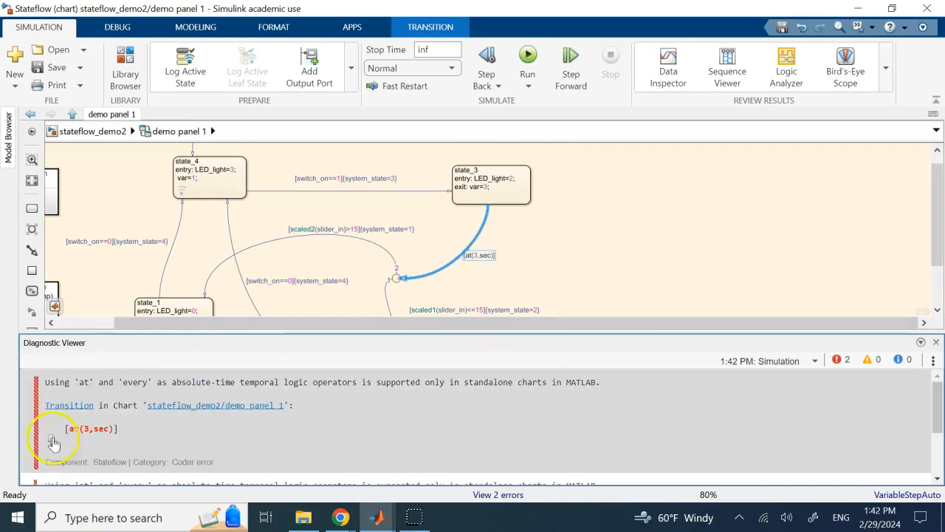
pyautogui.scroll(-5, 301, 223)
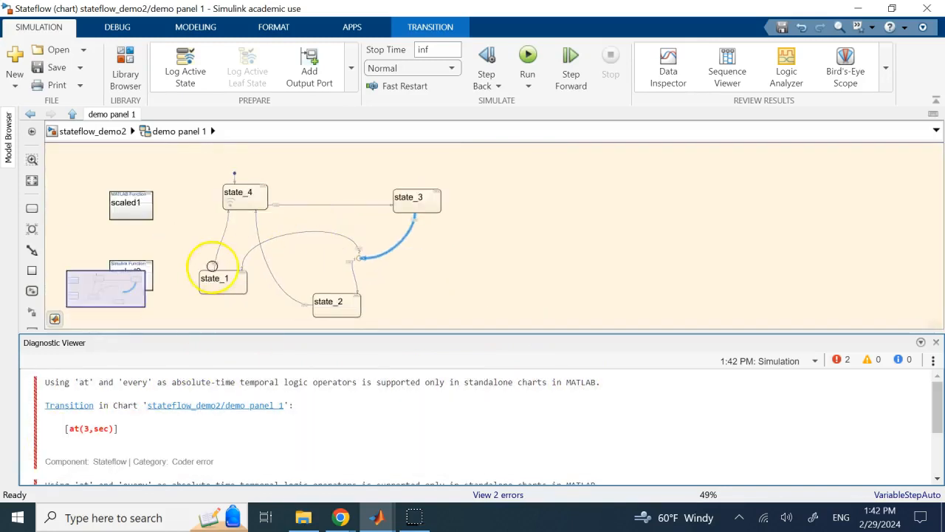
pyautogui.scroll(1, 212, 266)
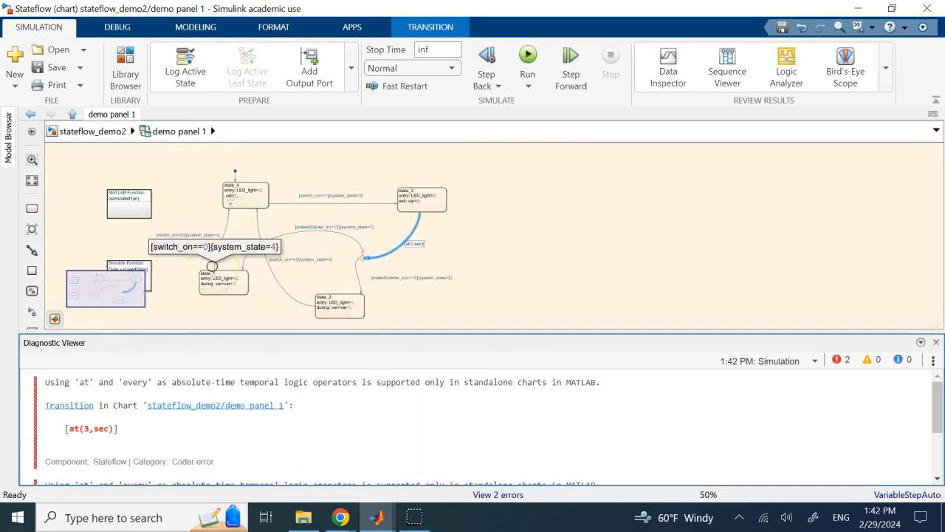
pyautogui.click(936, 342)
pyautogui.click(105, 132)
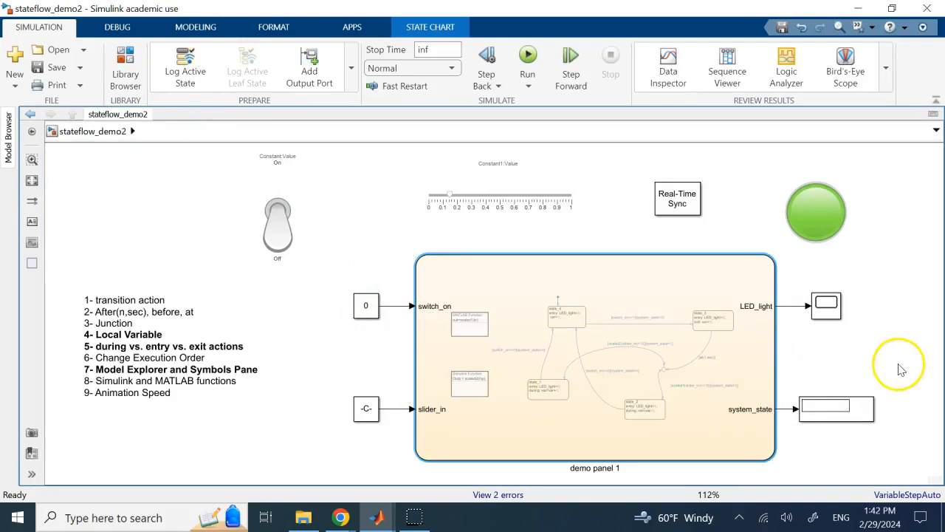
# Step: Change the condition on the transition leaving state_3 in the demo panel 1 chart to [before(3,sec)]
pyautogui.click(662, 294)
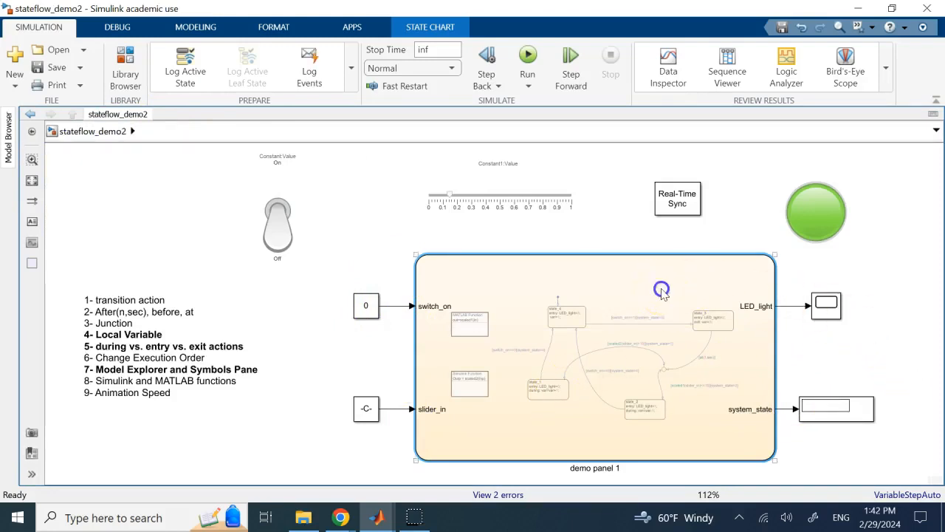
pyautogui.doubleClick(662, 293)
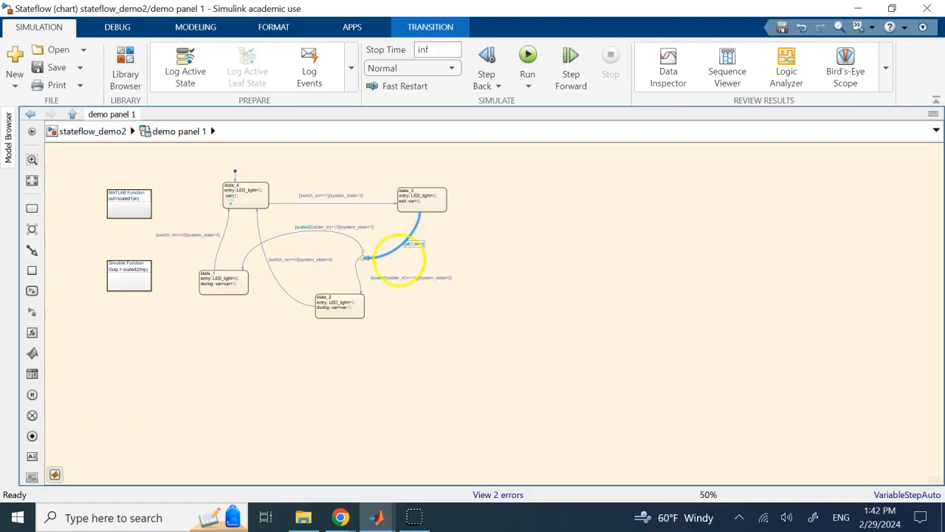
pyautogui.scroll(5, 399, 256)
pyautogui.click(403, 268)
pyautogui.press('BackSpace')
pyautogui.press('Delete')
pyautogui.write('before')
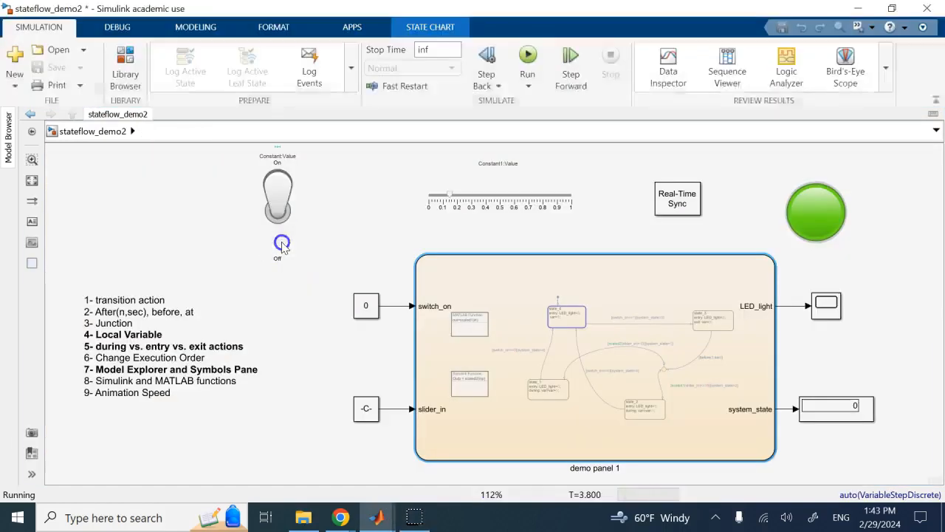
# Step: Turn the Constant:Value switch on and back off while the simulation runs, and stop the simulation
pyautogui.click(283, 249)
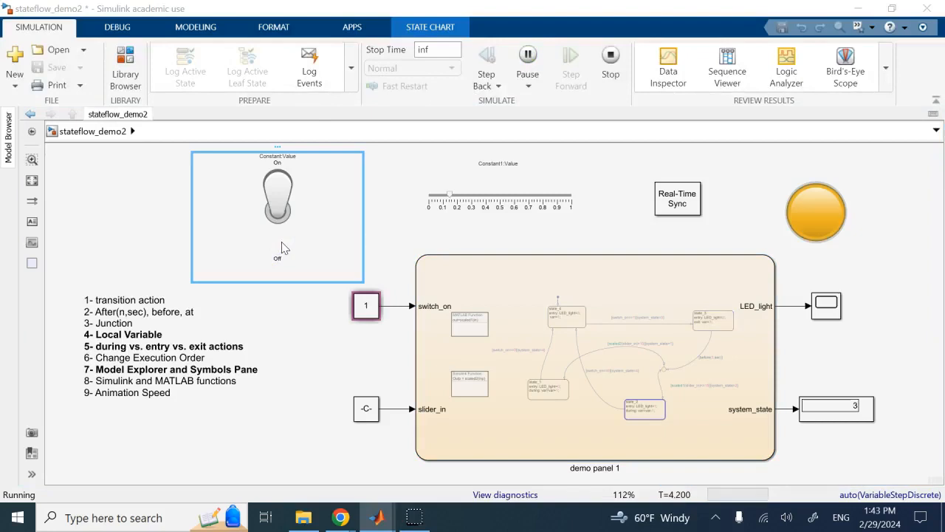
pyautogui.click(276, 185)
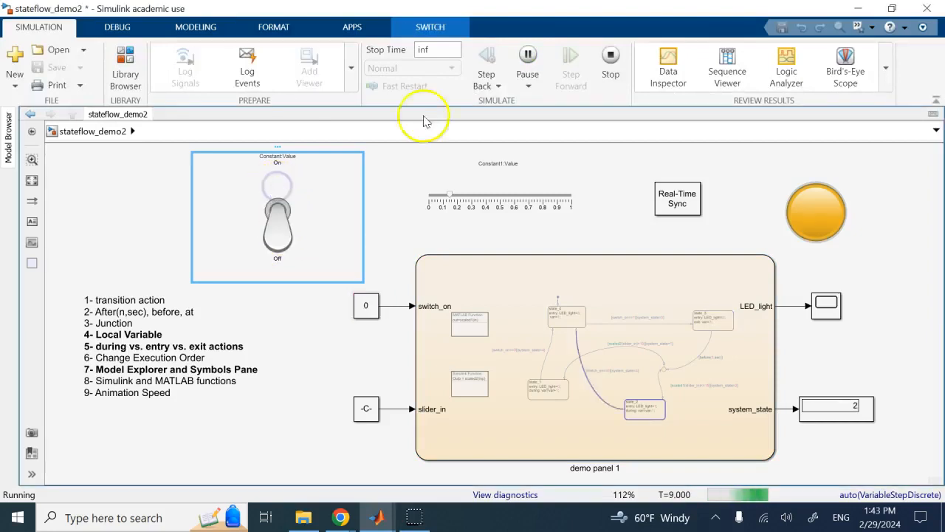
pyautogui.click(611, 57)
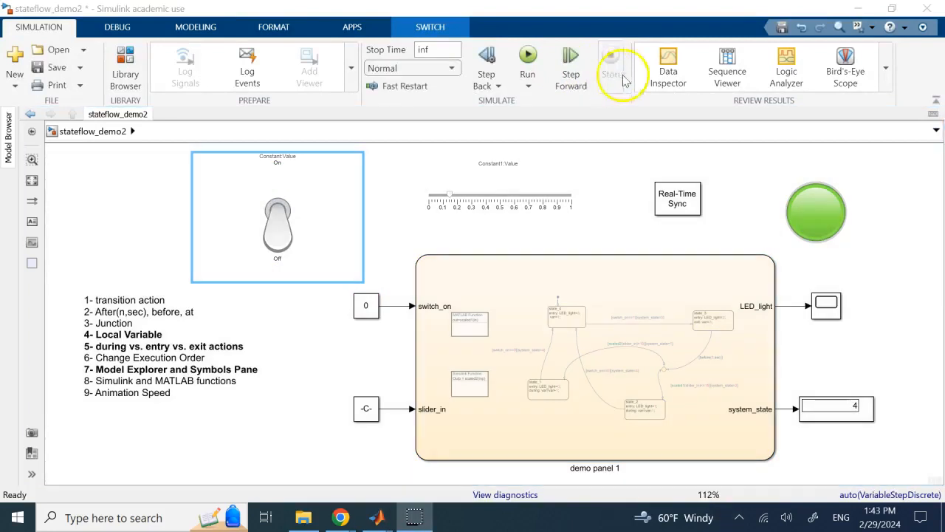
# Step: Open the Data Inspector, examine the var curve of the latest run and close the inspector
pyautogui.click(664, 74)
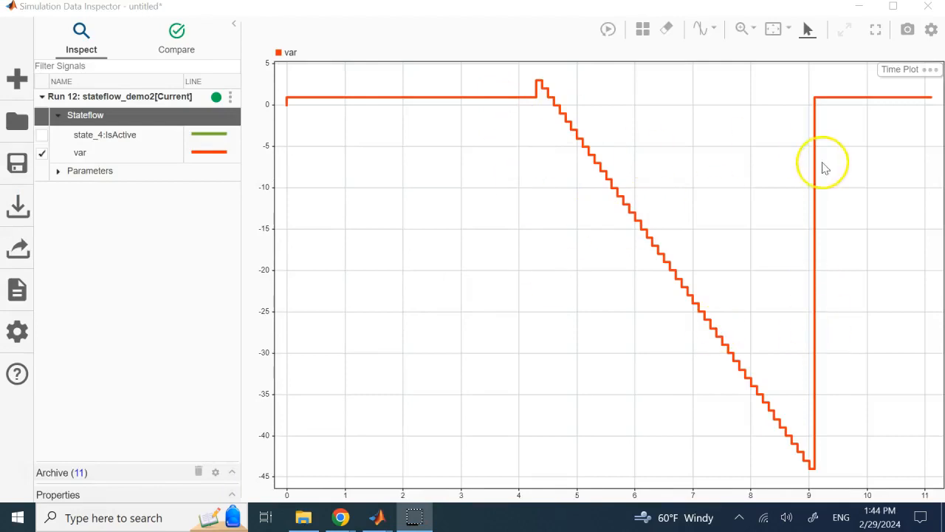
pyautogui.click(744, 148)
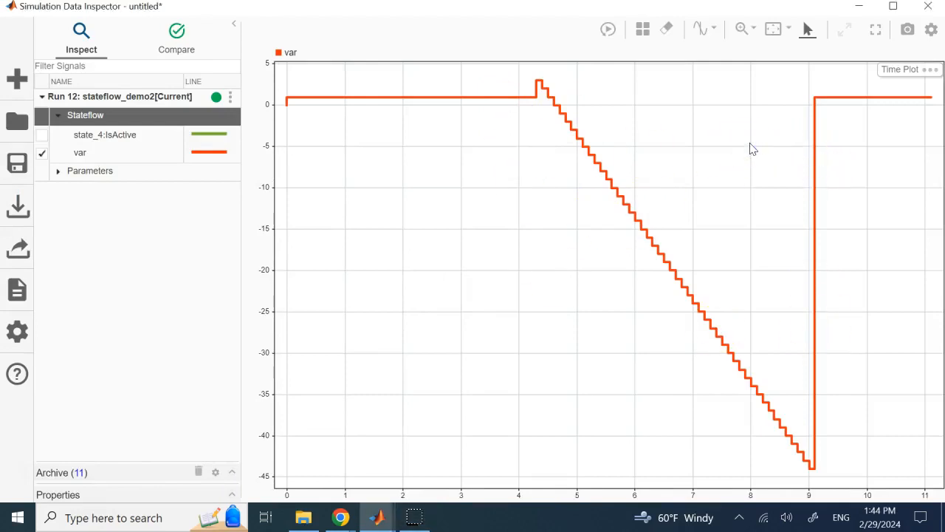
pyautogui.click(928, 6)
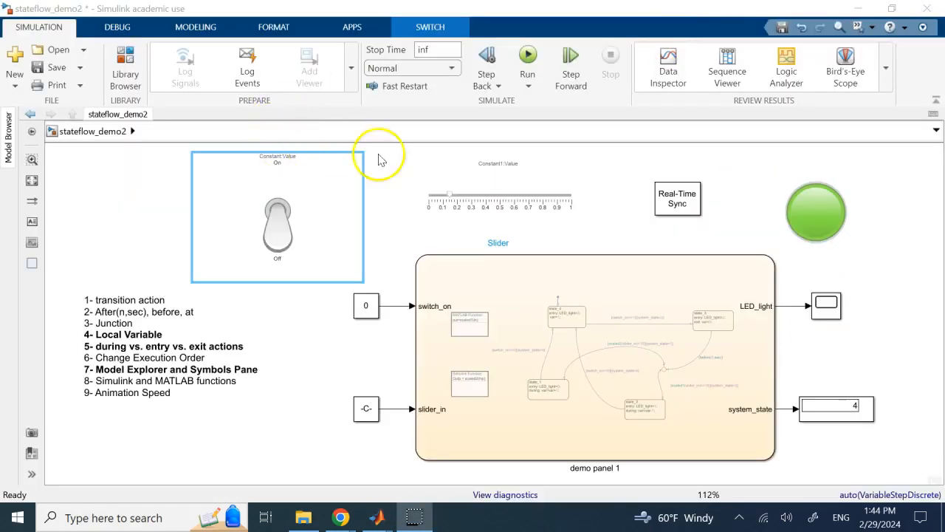
# Step: Remove the bold formatting from items 4 (Local Variable) and 5 (during vs. entry vs. exit actions) in the topic list annotation
pyautogui.doubleClick(131, 333)
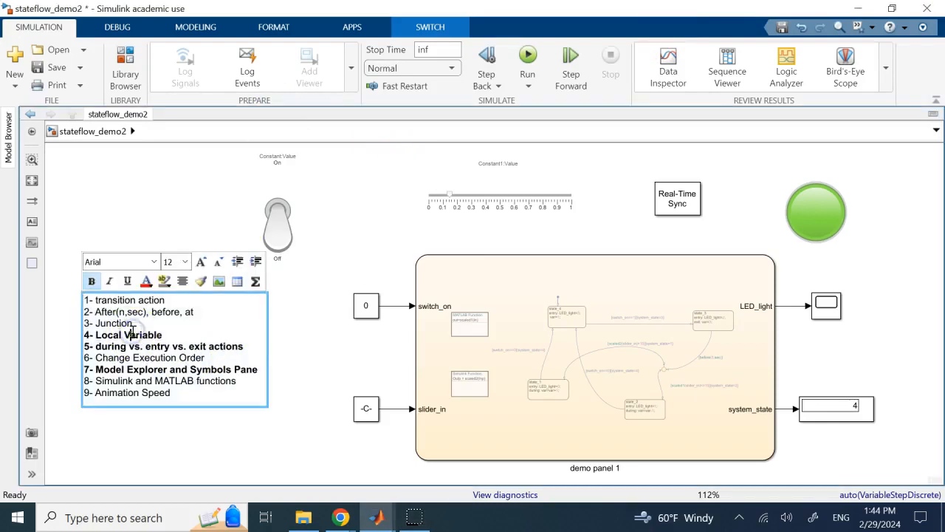
pyautogui.moveTo(246, 347)
pyautogui.mouseDown()
pyautogui.moveTo(143, 332)
pyautogui.moveTo(77, 335)
pyautogui.mouseUp()
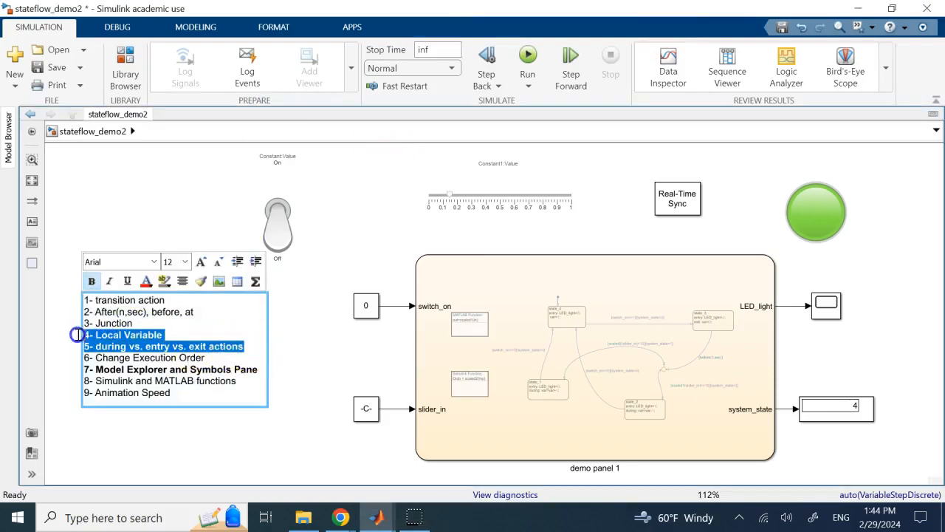
pyautogui.hotkey('ctrl', 'b')
pyautogui.click(165, 411)
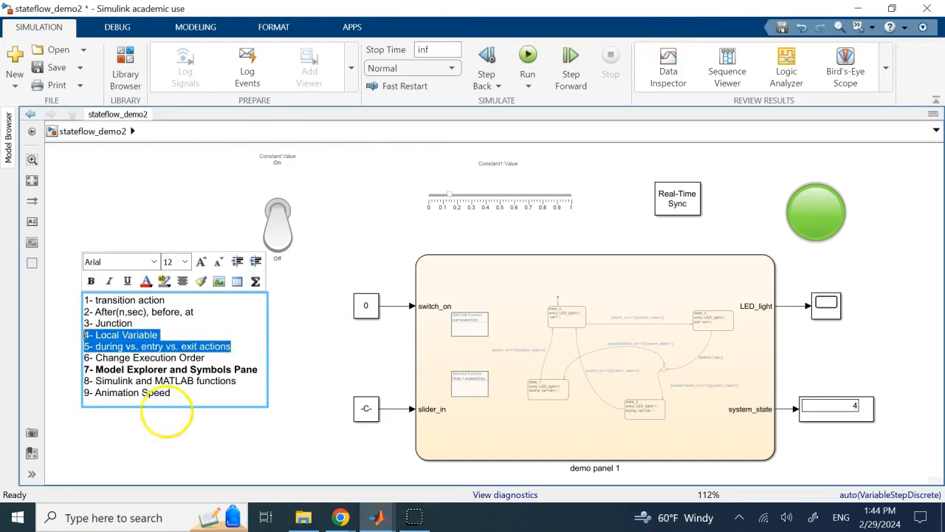
pyautogui.click(173, 373)
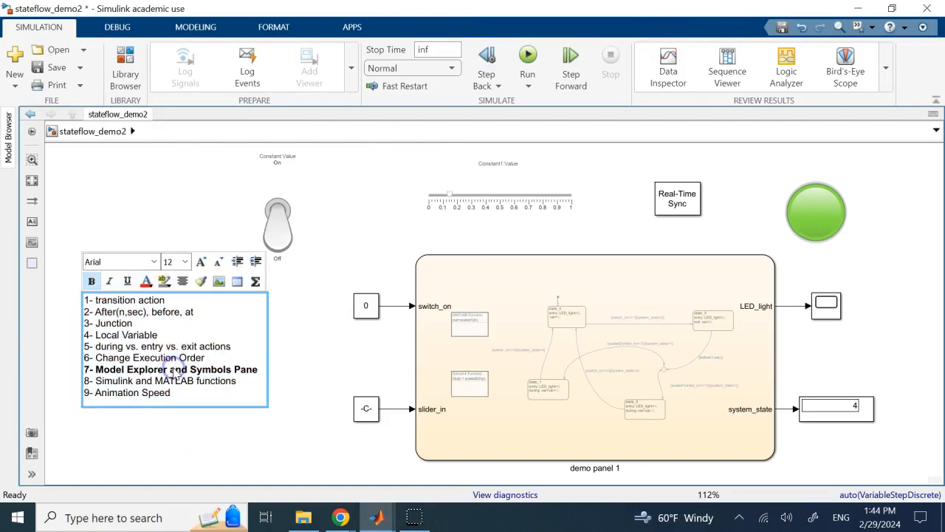
pyautogui.tripleClick(174, 370)
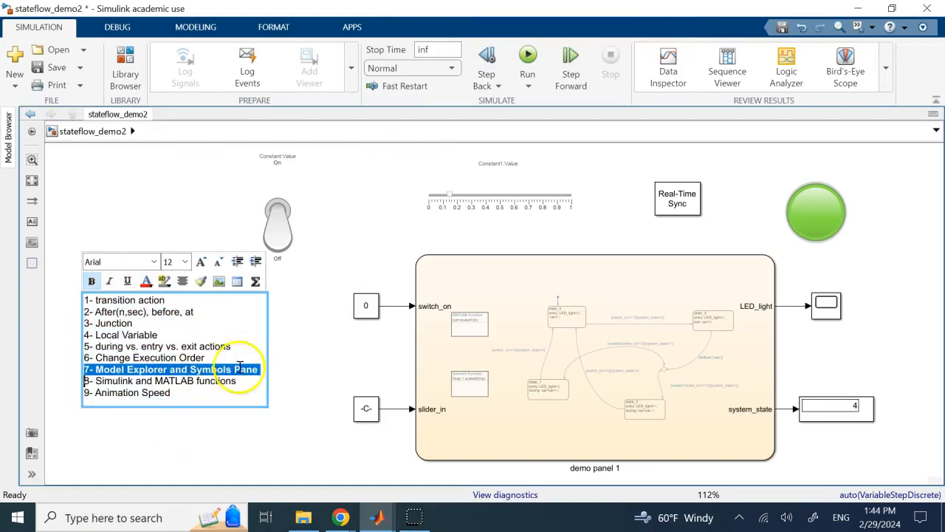
pyautogui.click(308, 343)
# Step: Open the demo panel 1 chart's Symbols Pane and inspect the input and output of the scaled1 function
pyautogui.doubleClick(534, 290)
pyautogui.click(691, 321)
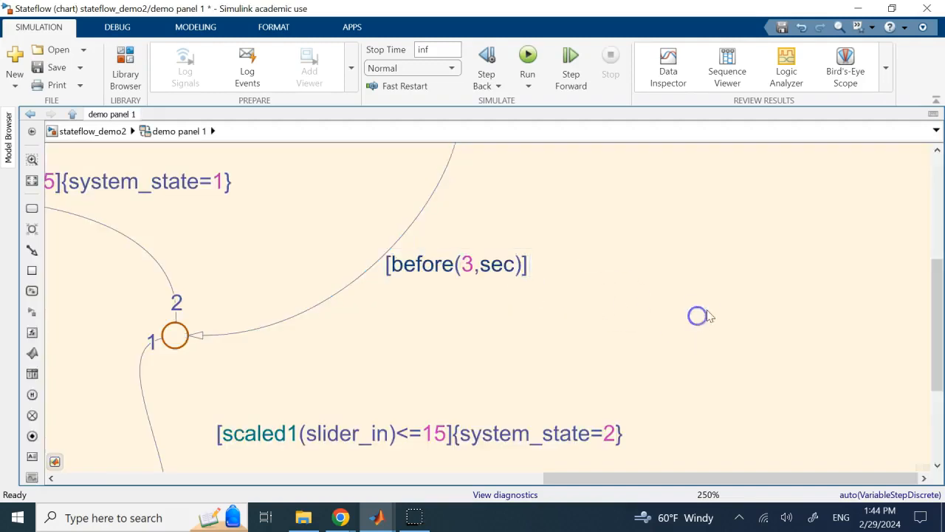
pyautogui.press('space')
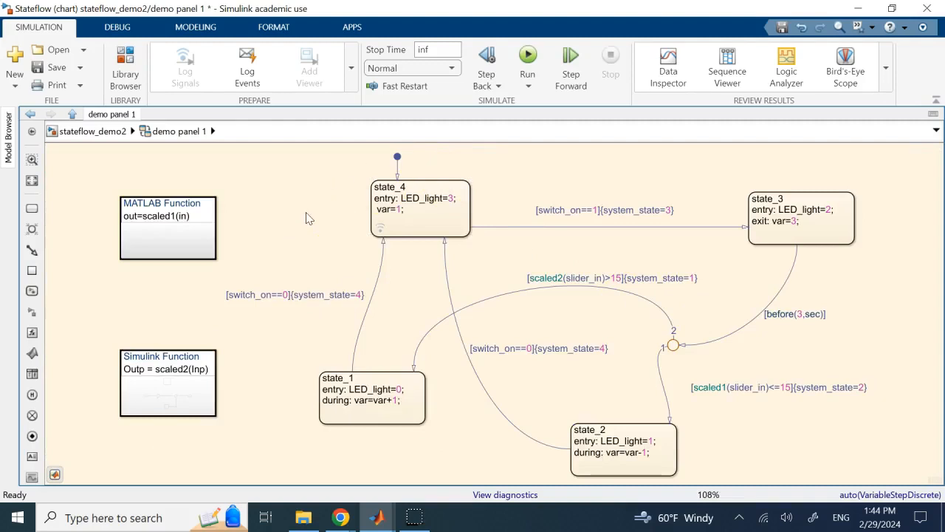
pyautogui.click(206, 28)
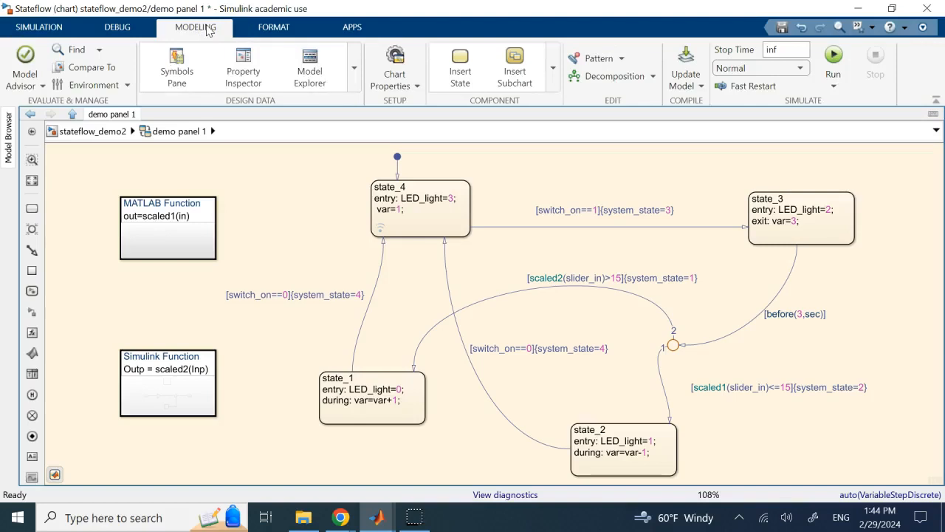
pyautogui.click(179, 65)
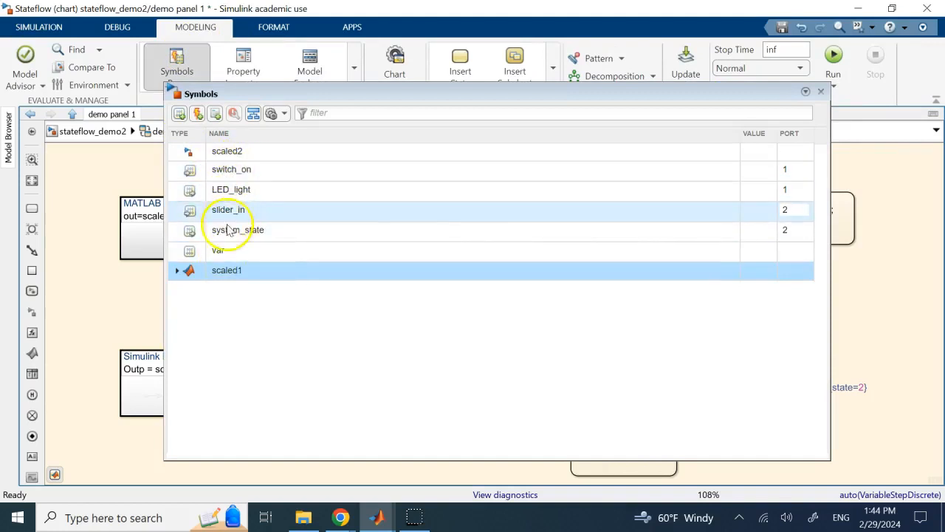
pyautogui.click(177, 270)
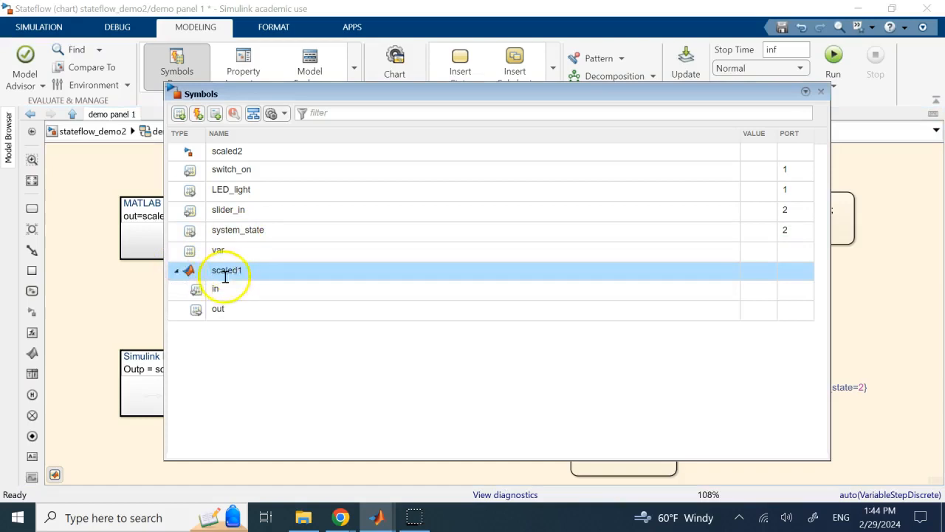
pyautogui.click(177, 270)
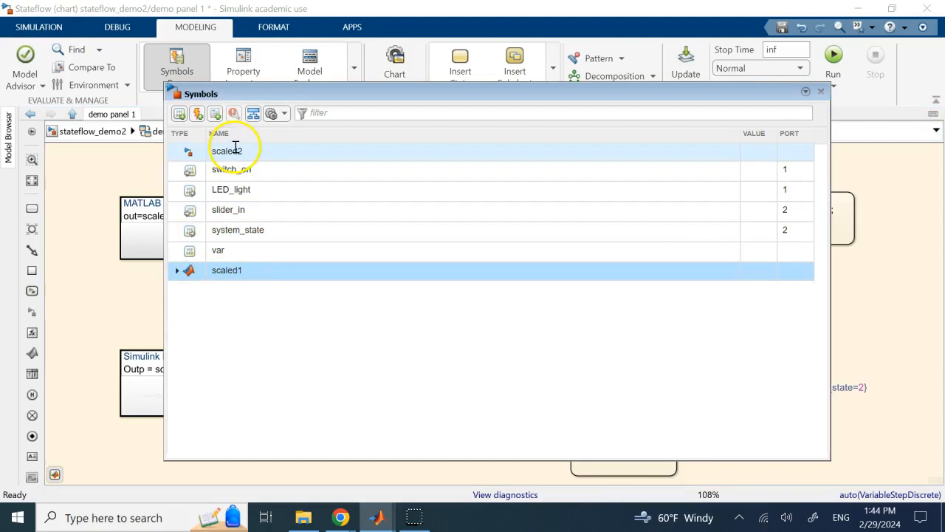
# Step: Review the type and port of system_state, slider_in, LED_light, switch_on and var in the symbols list, and close the list
pyautogui.click(227, 231)
pyautogui.click(223, 210)
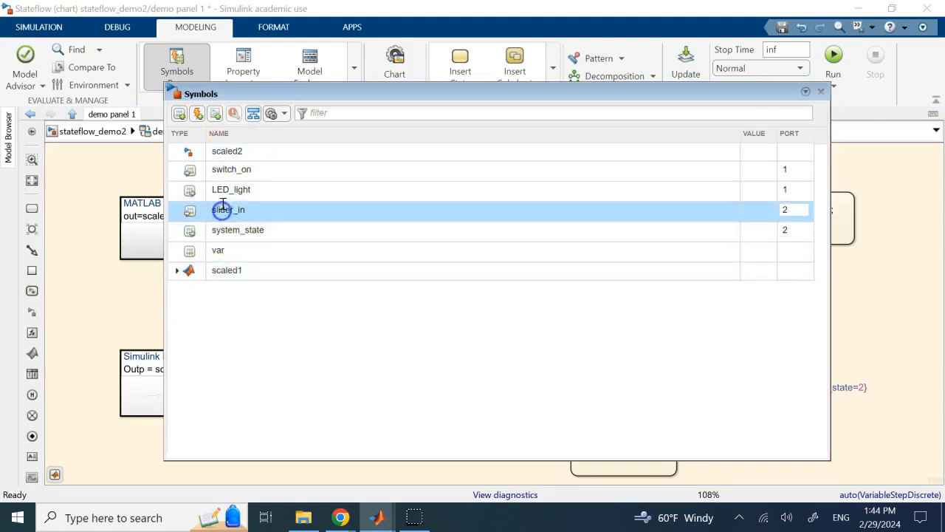
pyautogui.click(225, 189)
pyautogui.click(228, 169)
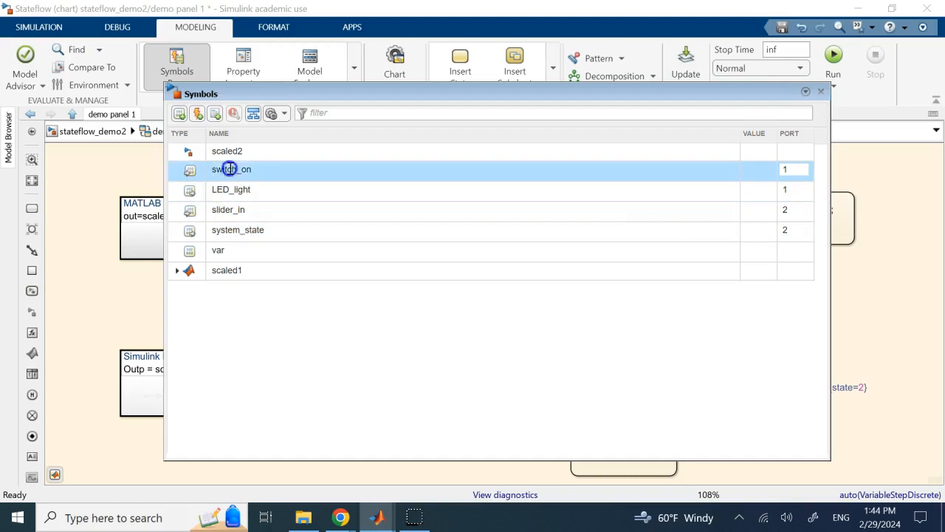
pyautogui.click(221, 250)
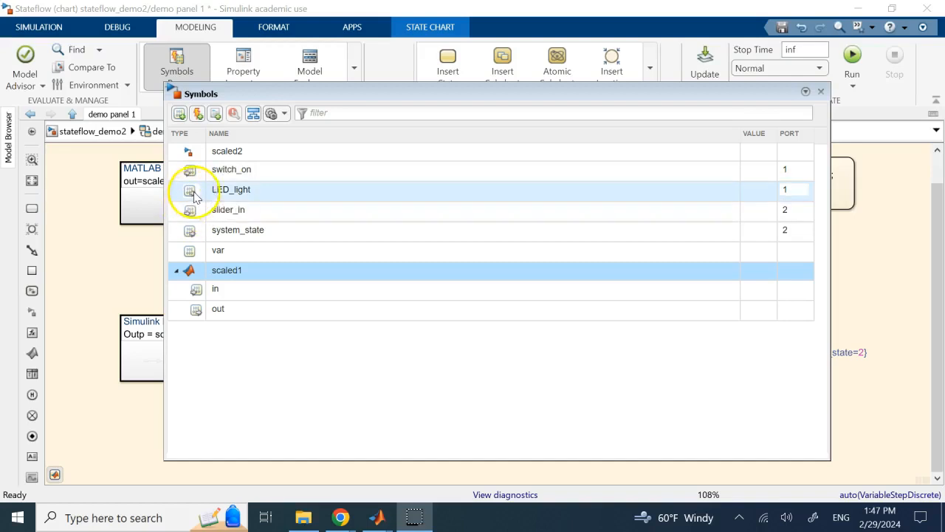
pyautogui.click(192, 255)
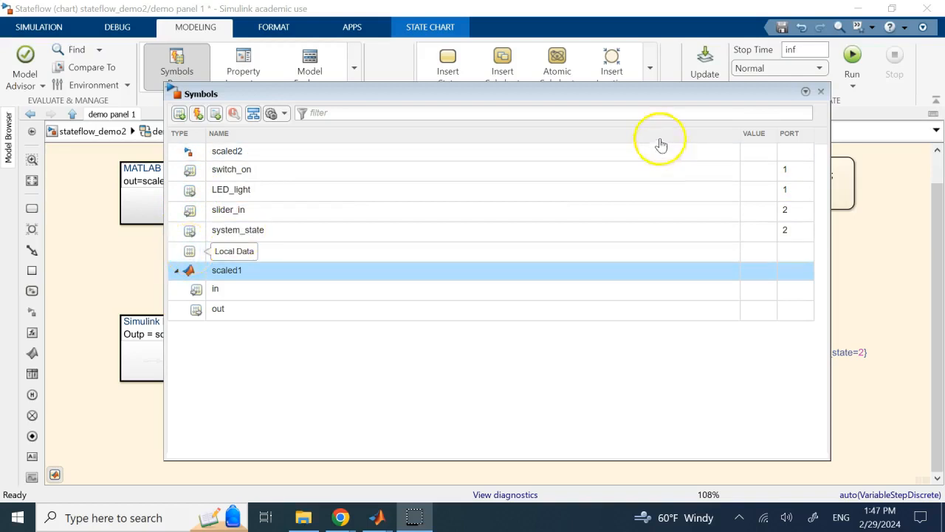
pyautogui.click(821, 93)
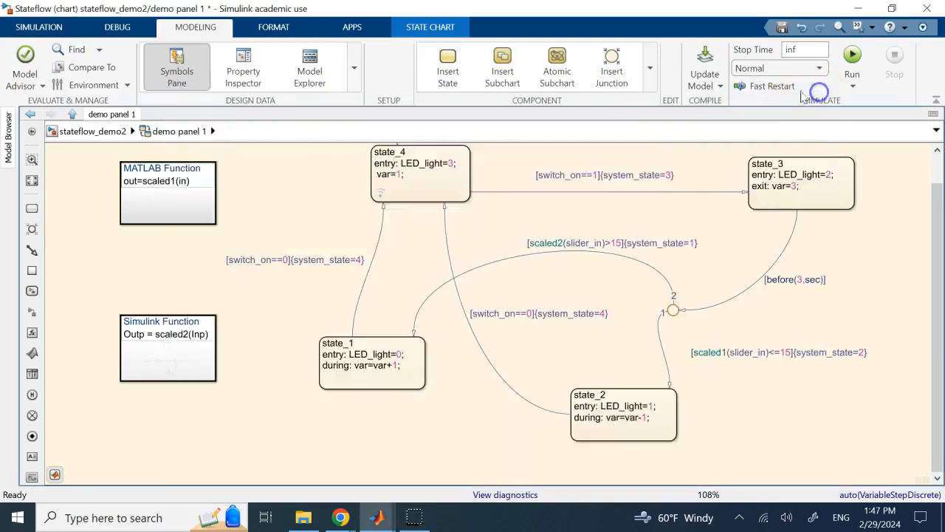
# Step: Open the Model Explorer to view the data defined in the demo panel 1 chart
pyautogui.click(189, 71)
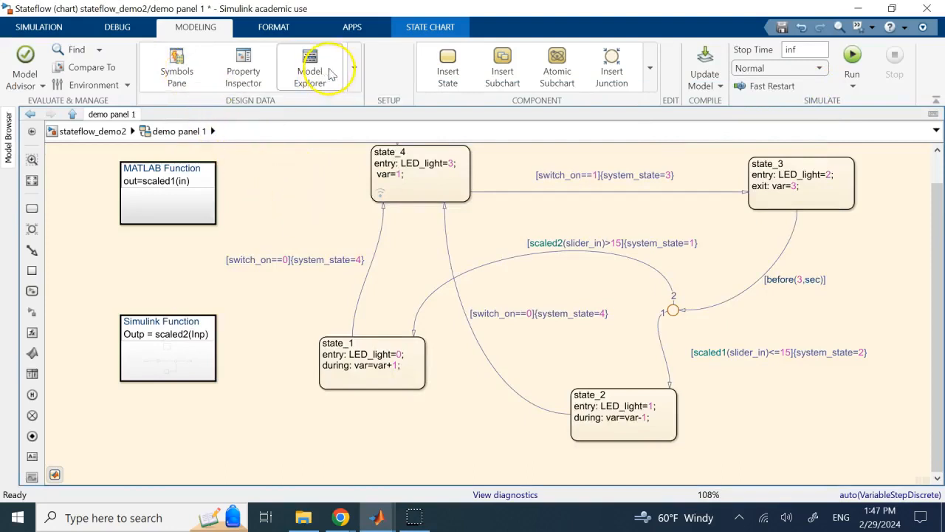
pyautogui.click(330, 74)
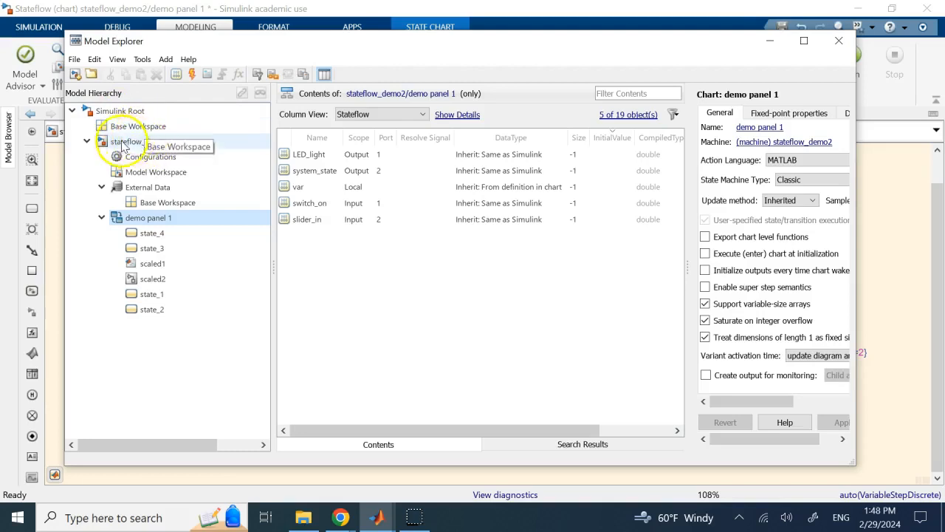
# Step: Review the Model Workspace, External Data and demo panel 1 chart data of stateflow_demo2 in the Model Explorer
pyautogui.click(153, 174)
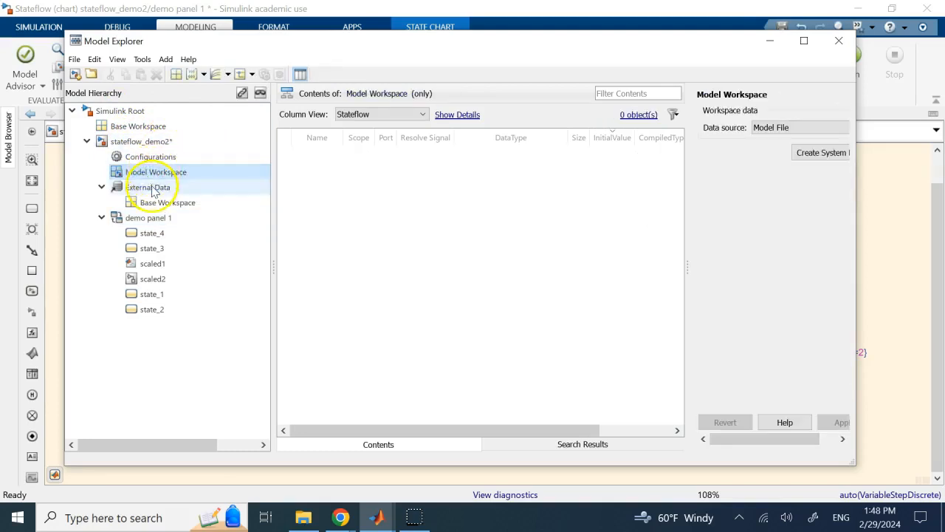
pyautogui.click(153, 188)
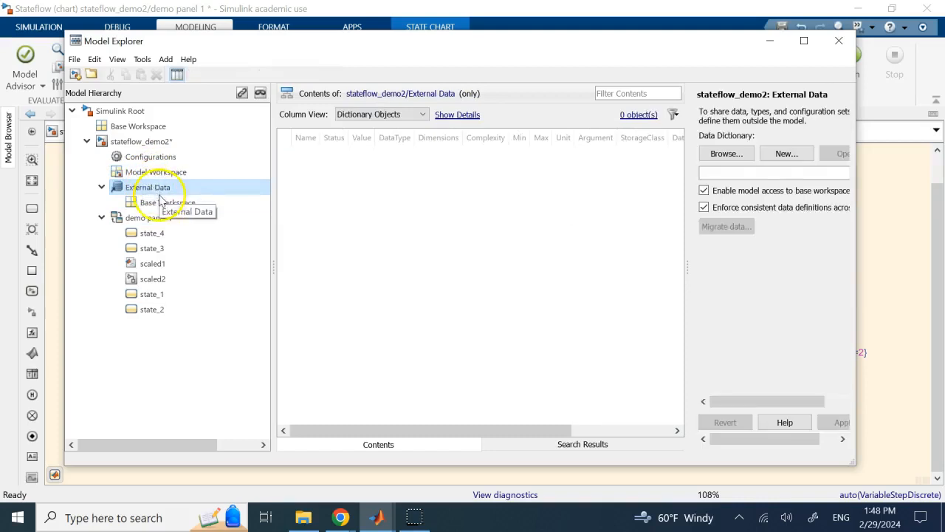
pyautogui.click(156, 218)
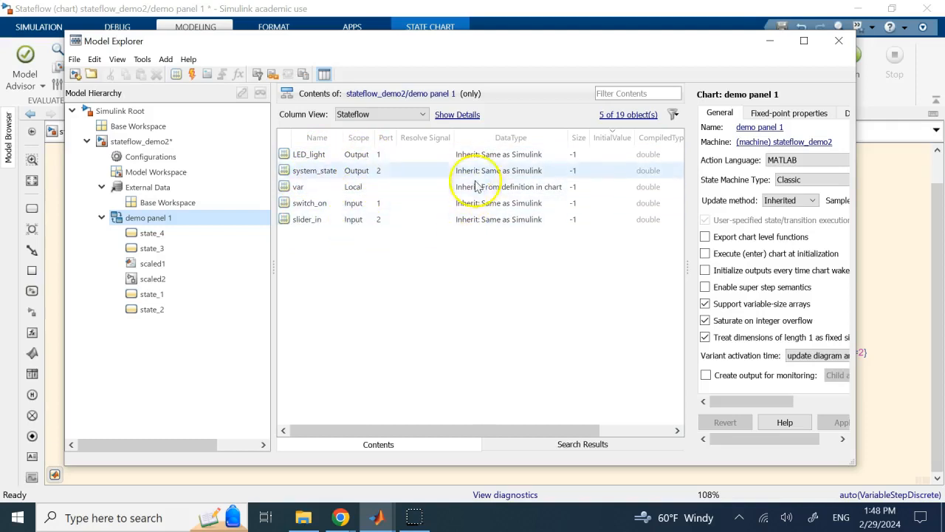
pyautogui.moveTo(583, 430); pyautogui.dragTo(685, 427)
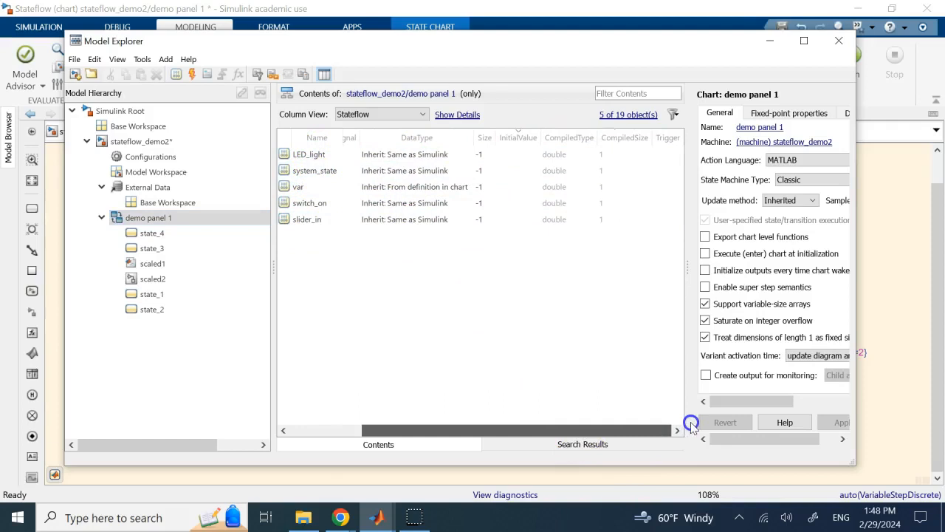
pyautogui.moveTo(593, 419); pyautogui.dragTo(521, 418)
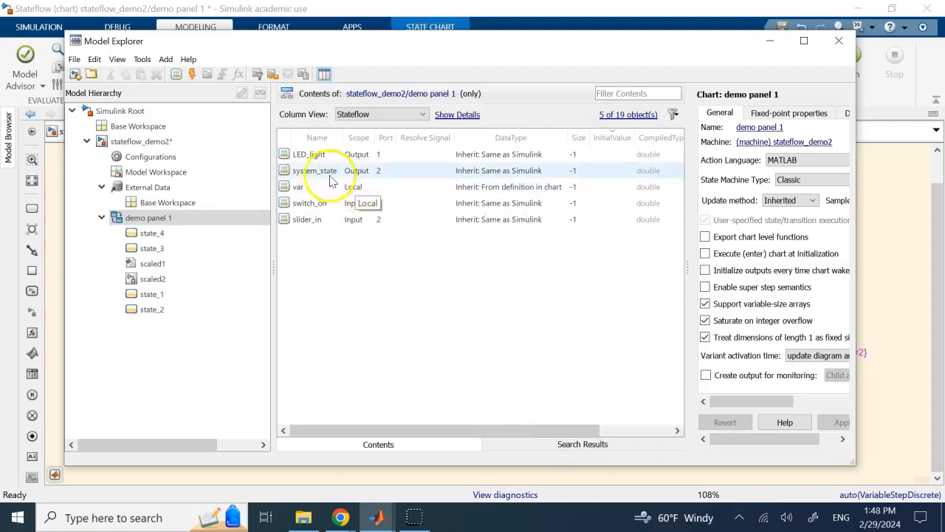
# Step: Show state_4's properties in a wider pane and examine the entry actions in its label
pyautogui.click(151, 235)
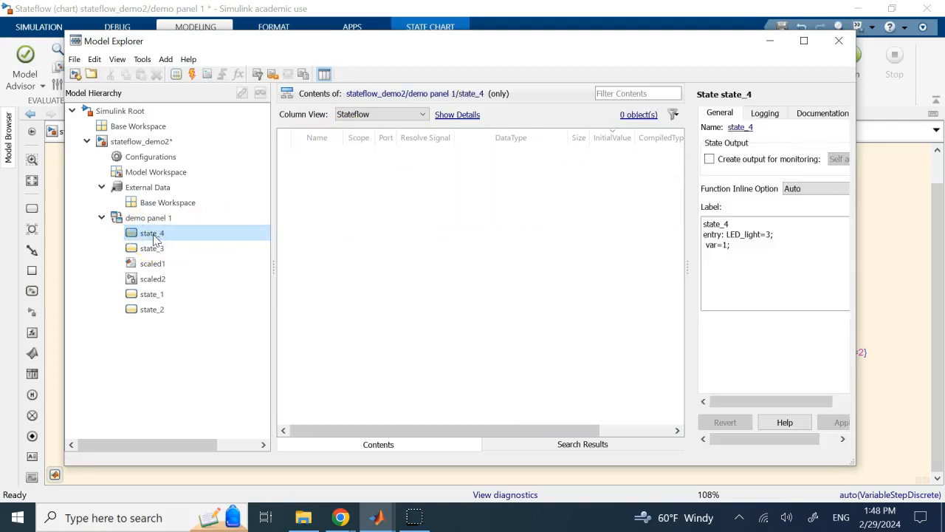
pyautogui.click(686, 303)
pyautogui.moveTo(685, 303); pyautogui.dragTo(498, 299)
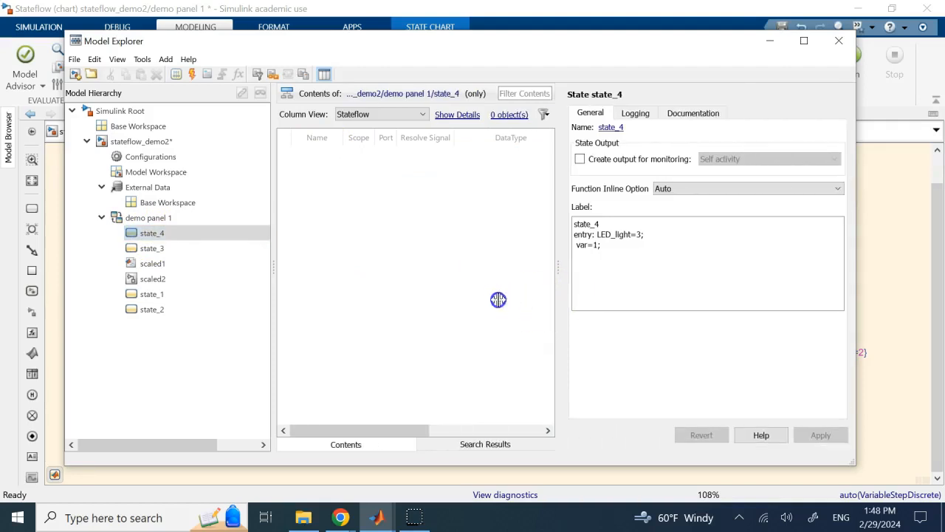
pyautogui.doubleClick(605, 225)
pyautogui.click(604, 222)
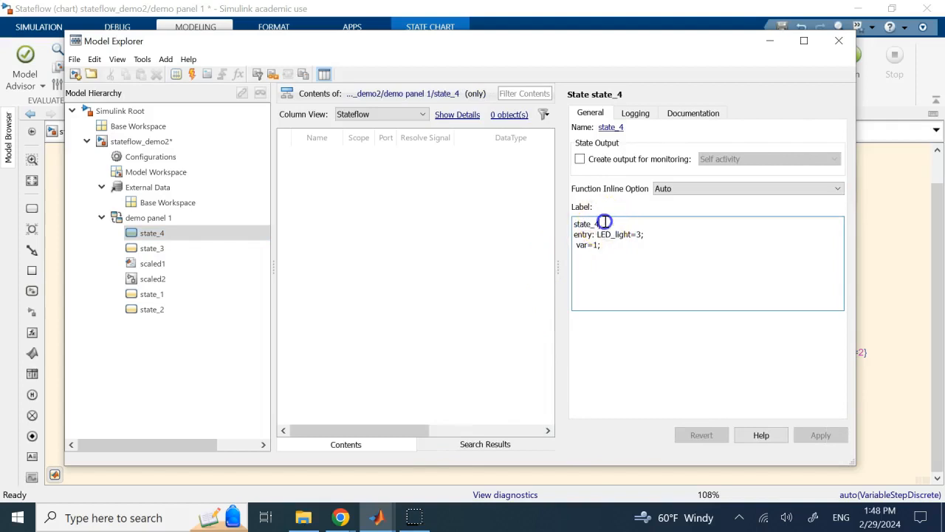
pyautogui.click(587, 245)
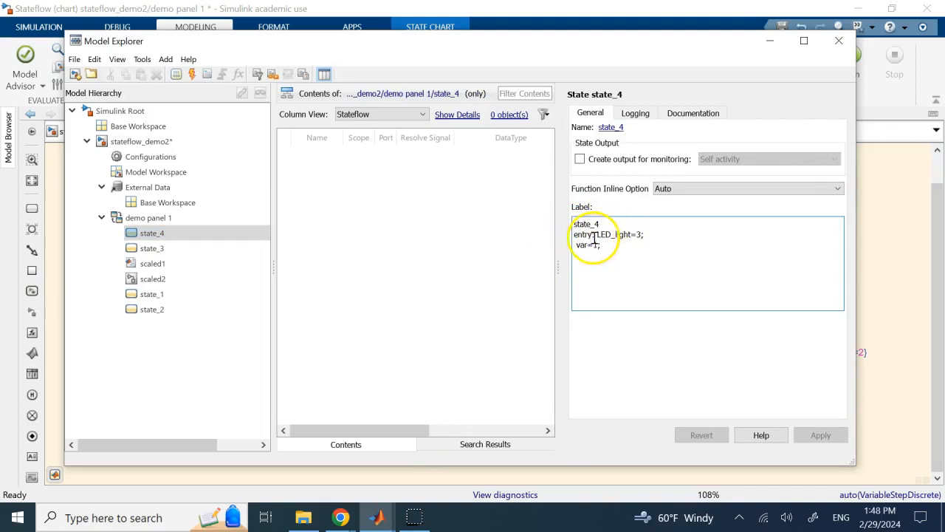
# Step: Enable state_4's output for monitoring as Self activity, check its logging settings, apply the change and close the Model Explorer
pyautogui.click(581, 160)
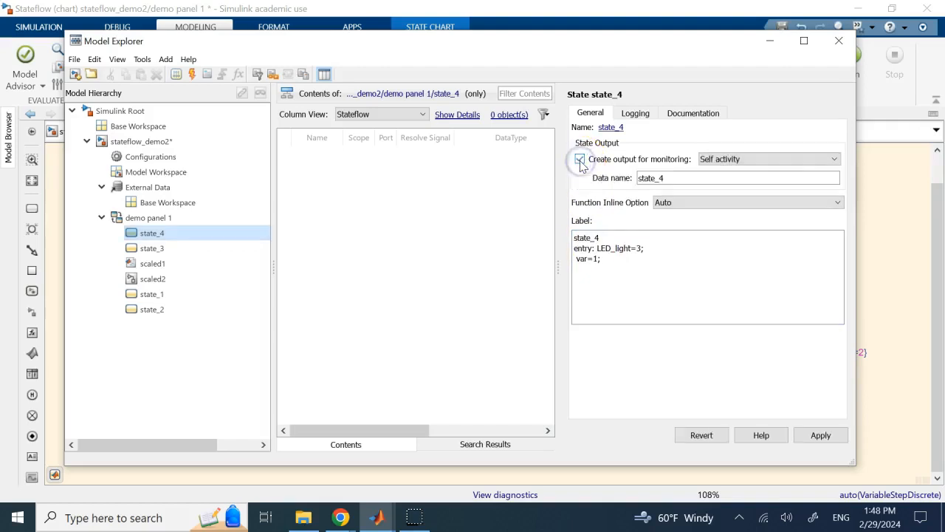
pyautogui.click(787, 162)
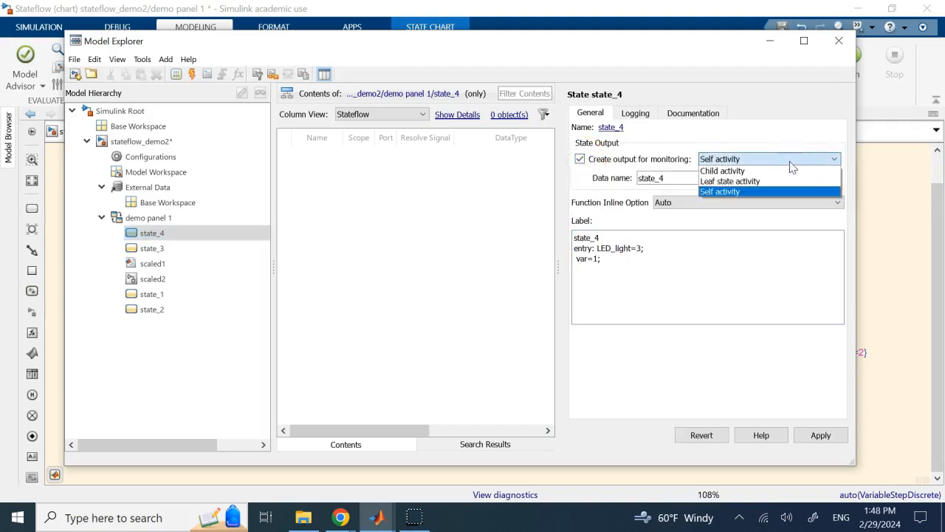
pyautogui.click(789, 161)
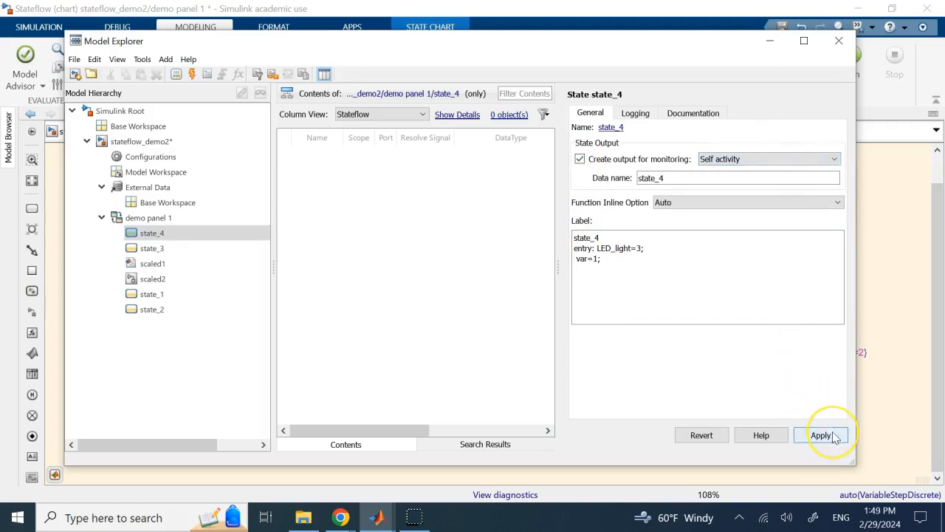
pyautogui.click(635, 113)
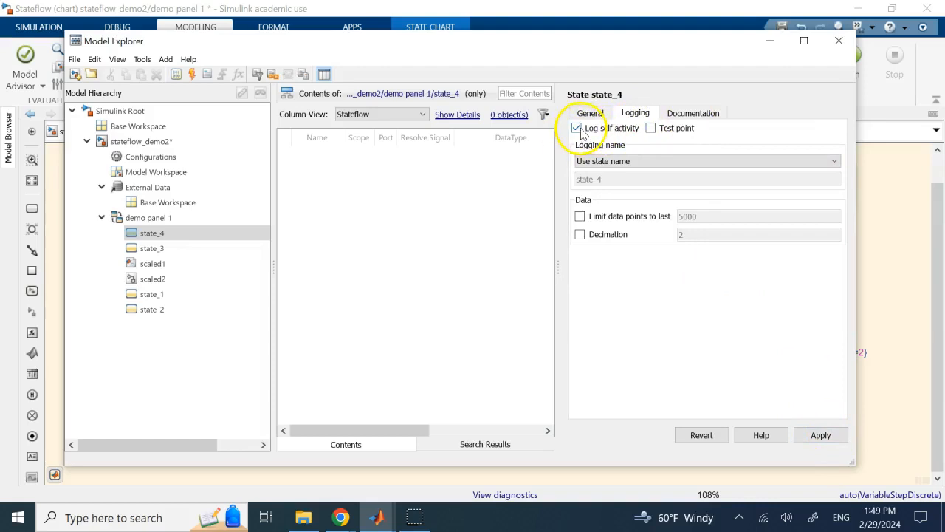
pyautogui.click(589, 117)
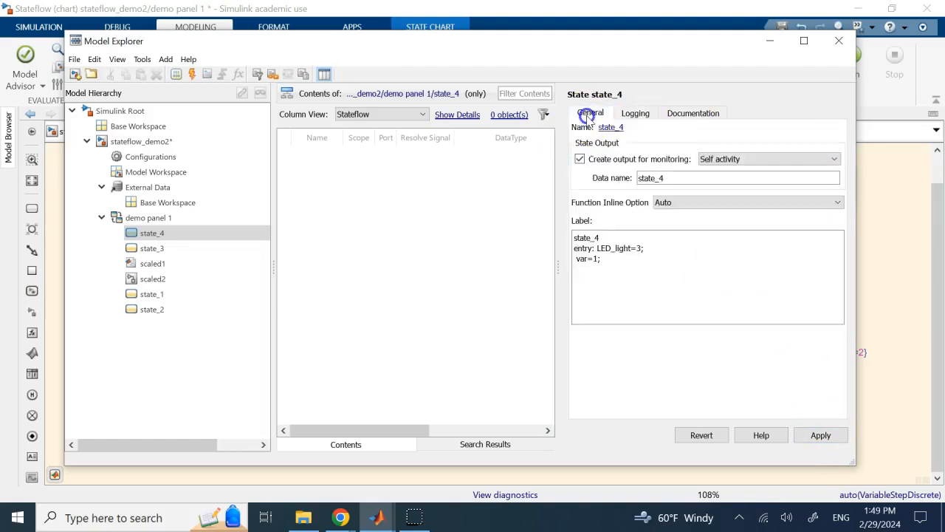
pyautogui.click(812, 435)
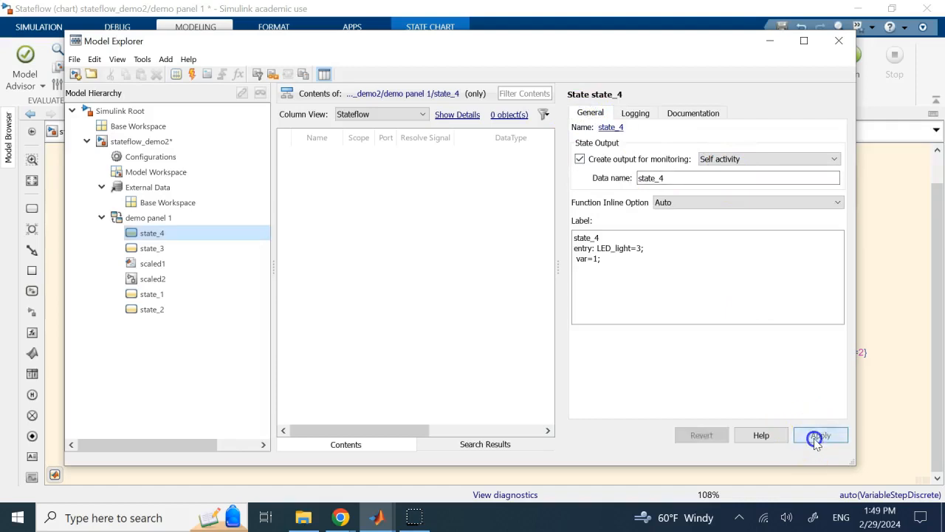
pyautogui.click(839, 40)
# Step: Dismiss the self-activity notification in the demo panel 1 chart and inspect the logging badge on state_4
pyautogui.scroll(2, 380, 184)
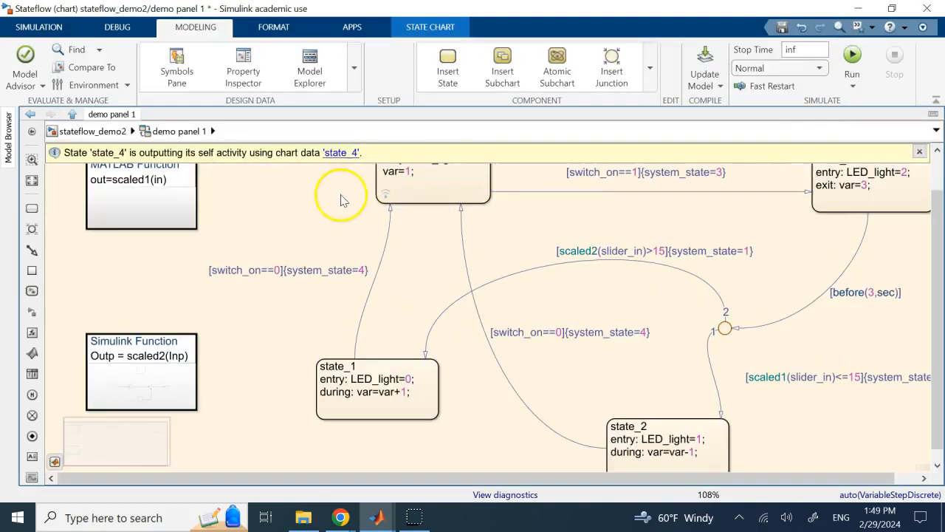
pyautogui.click(919, 152)
pyautogui.moveTo(383, 201)
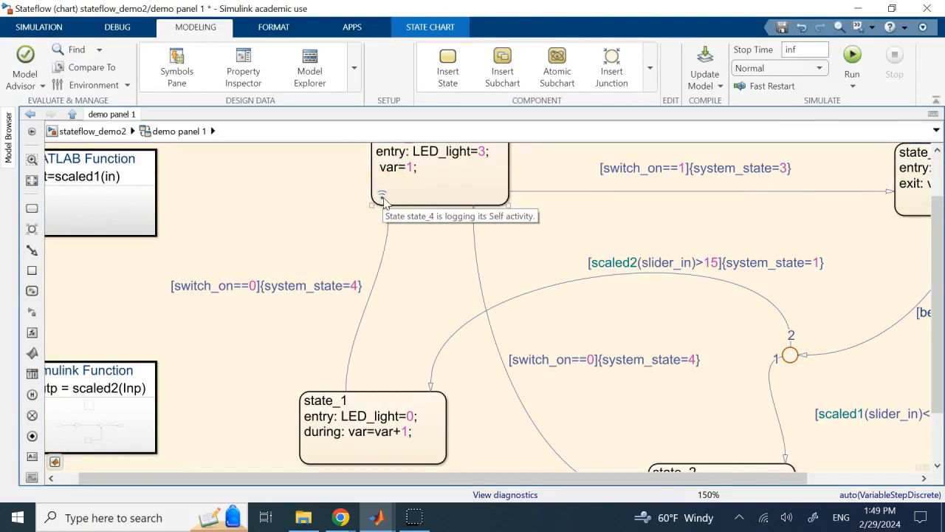
pyautogui.click(528, 239)
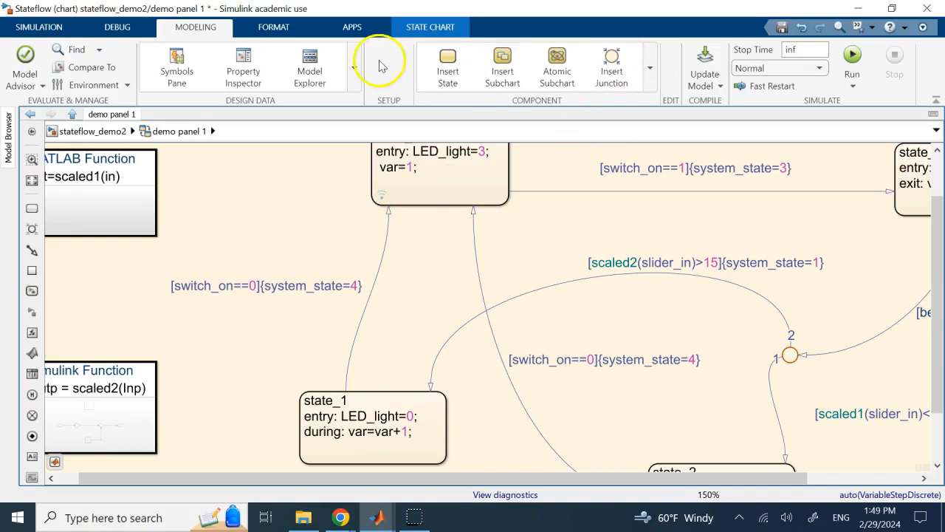
pyautogui.scroll(-2, 615, 237)
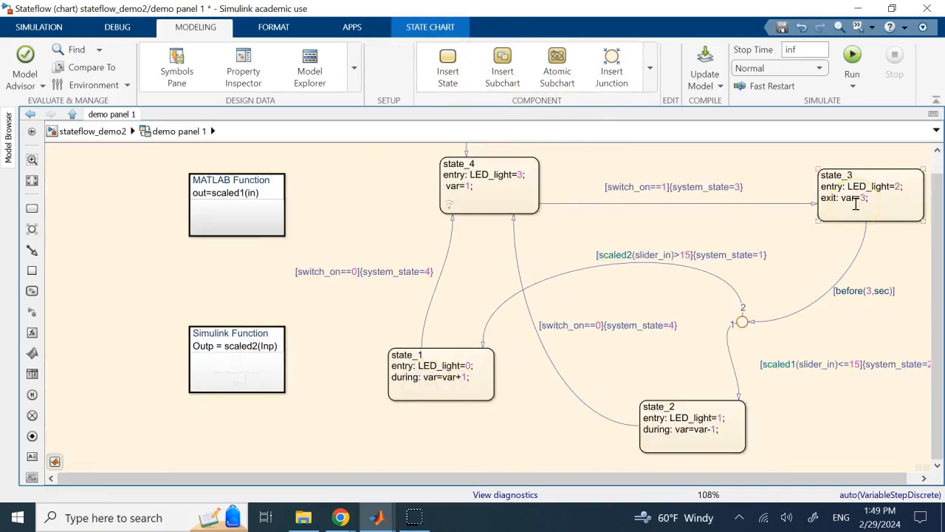
pyautogui.click(452, 213)
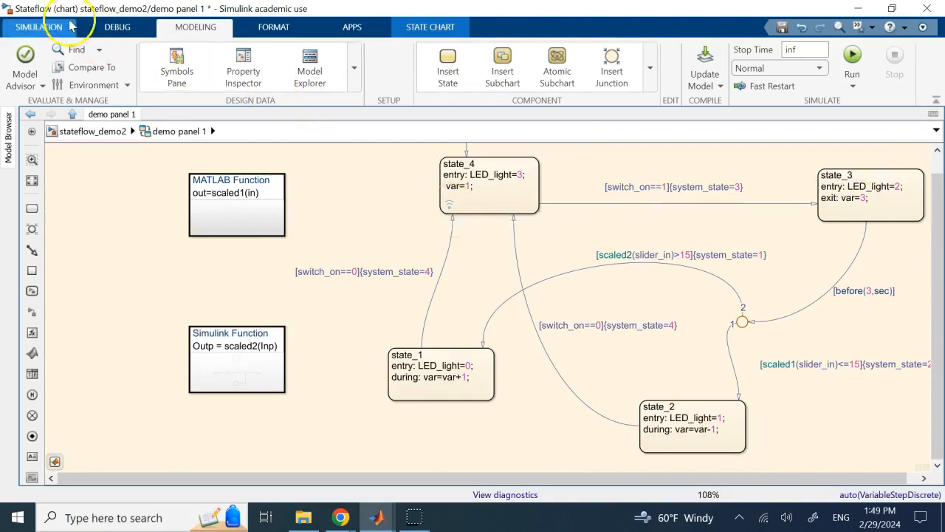
# Step: Plot state_4:IsActive instead of var in the Simulation Data Inspector, examine the curve and close the inspector
pyautogui.click(45, 28)
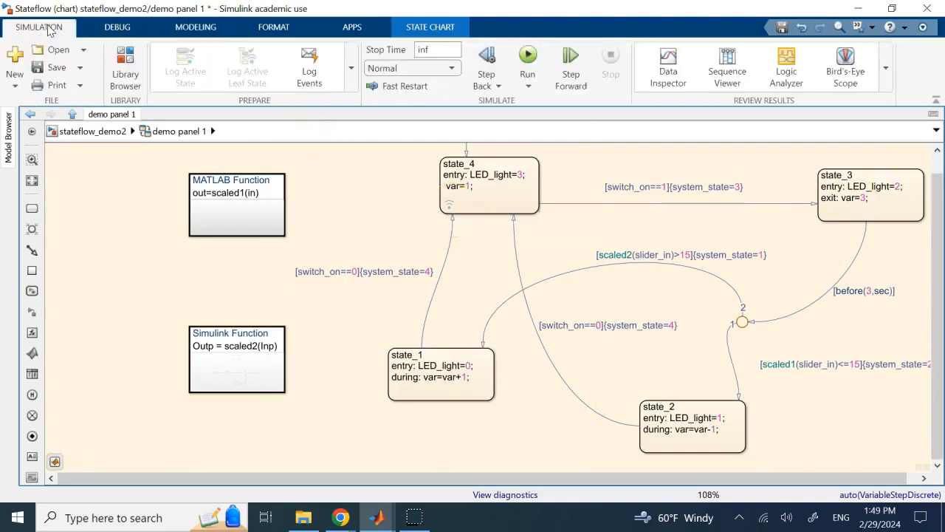
pyautogui.click(671, 69)
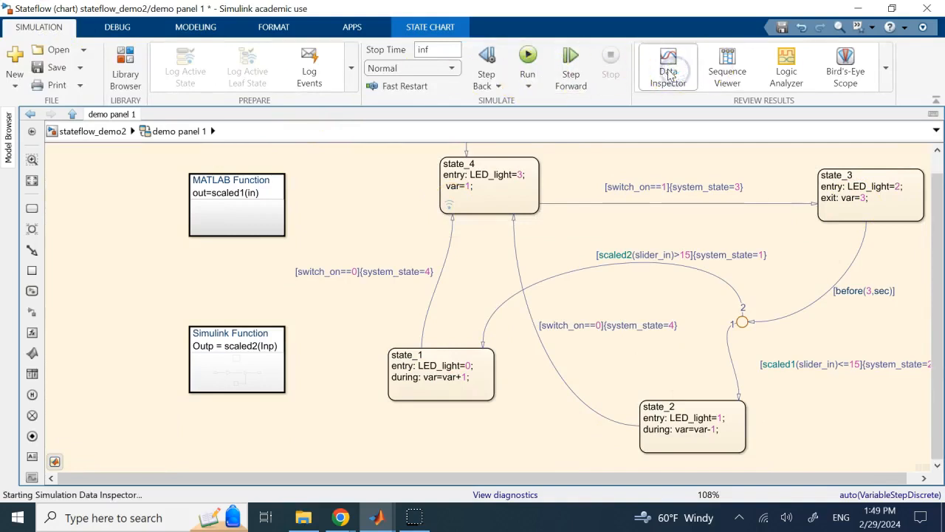
pyautogui.click(463, 179)
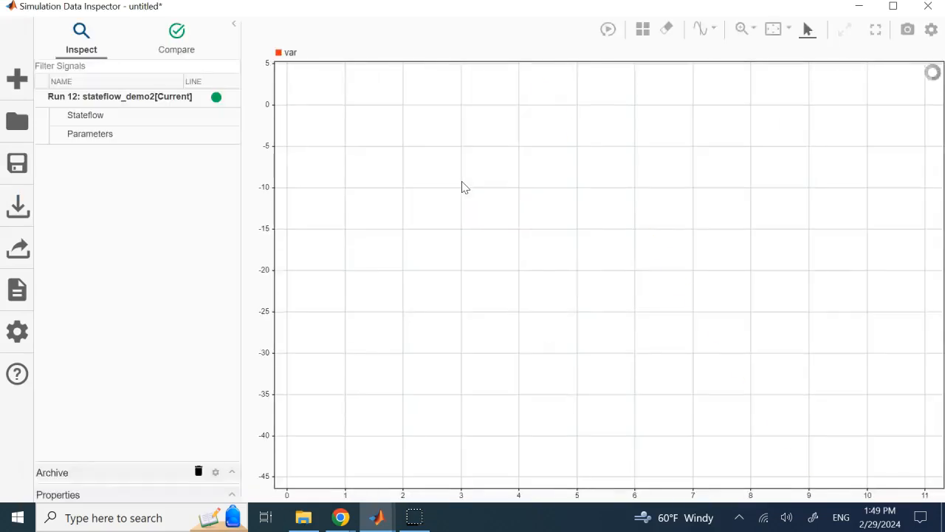
pyautogui.click(59, 116)
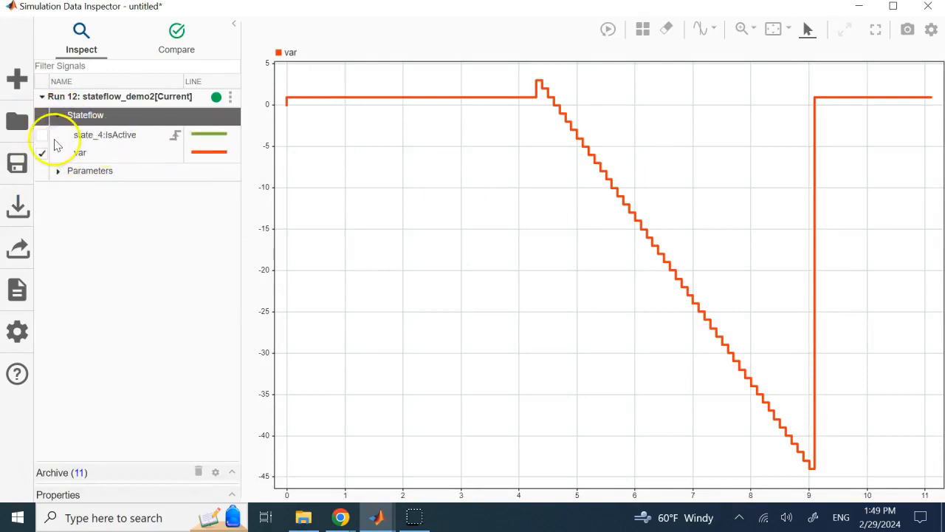
pyautogui.click(42, 135)
pyautogui.click(42, 153)
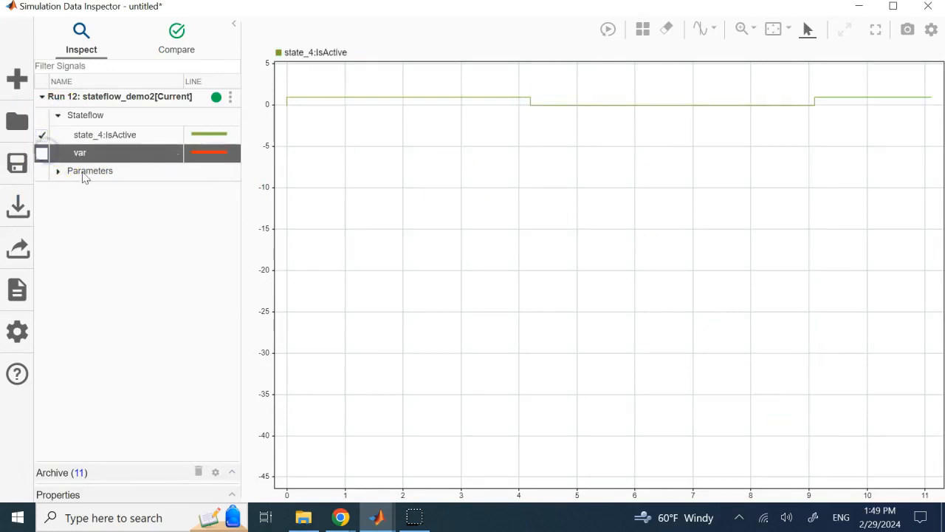
pyautogui.scroll(-1, 689, 185)
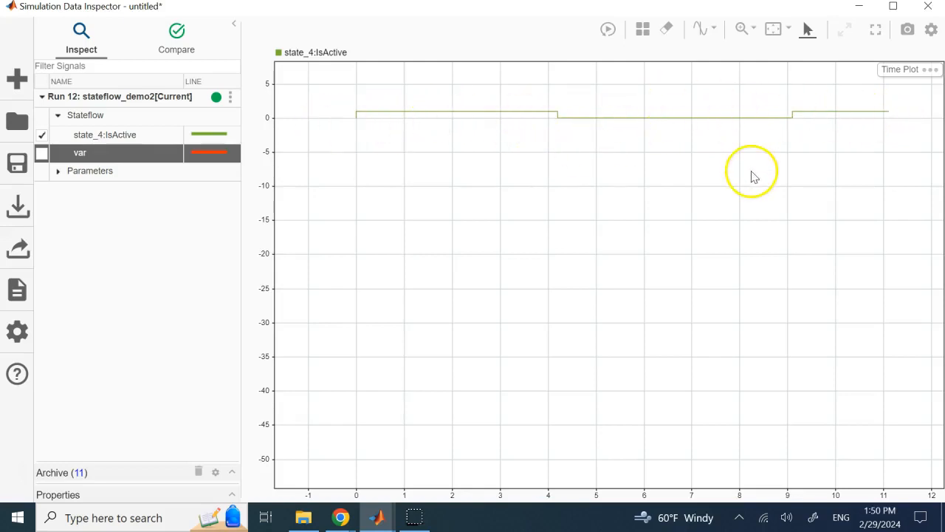
pyautogui.click(927, 6)
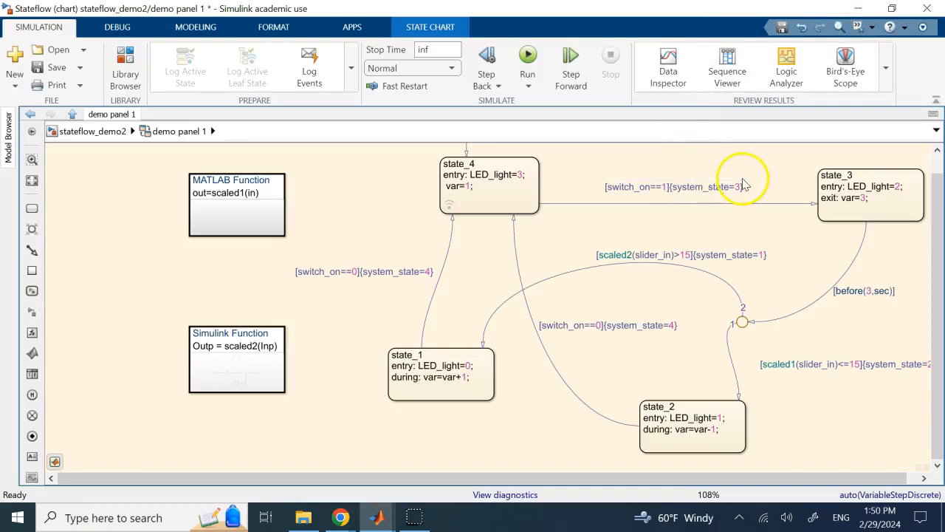
pyautogui.click(888, 69)
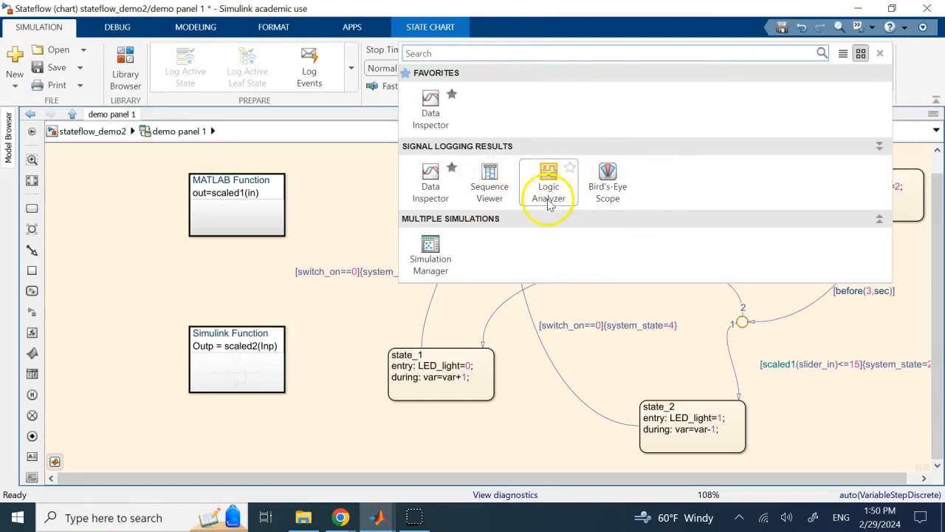
pyautogui.click(333, 229)
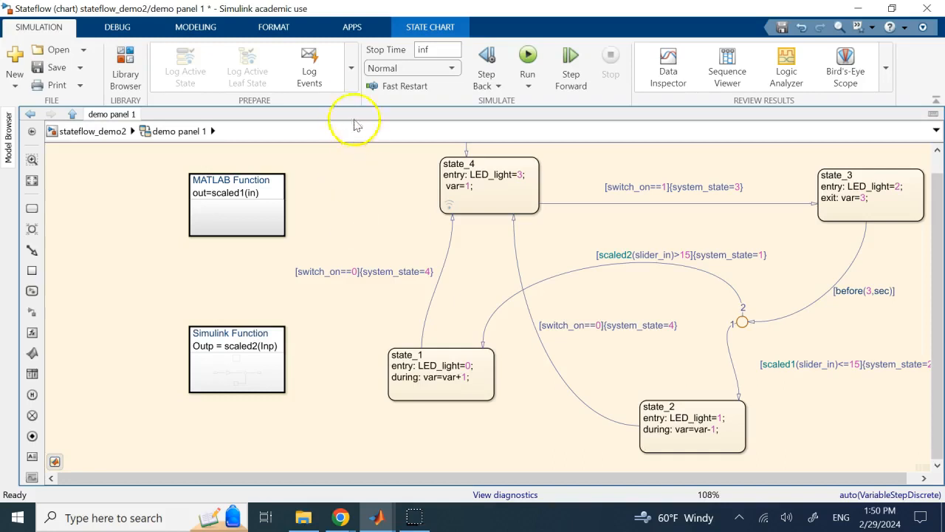
pyautogui.click(351, 70)
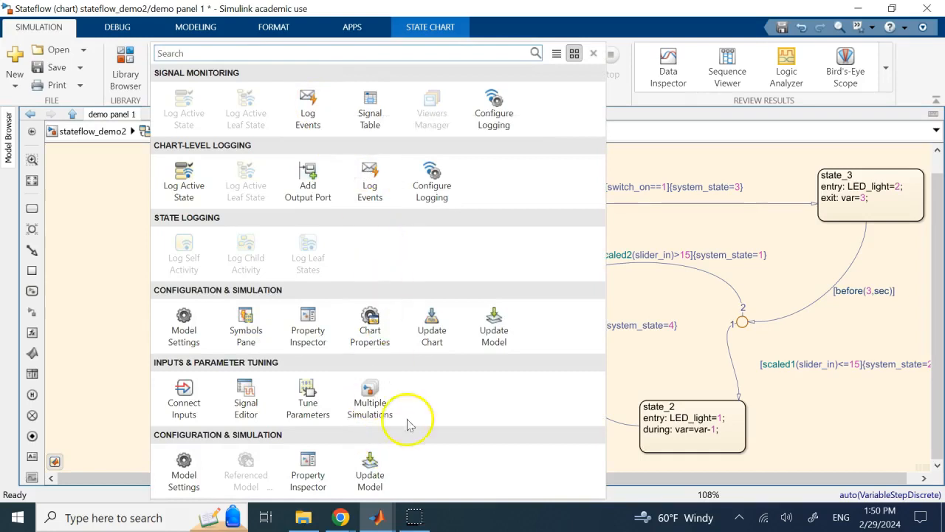
pyautogui.click(717, 158)
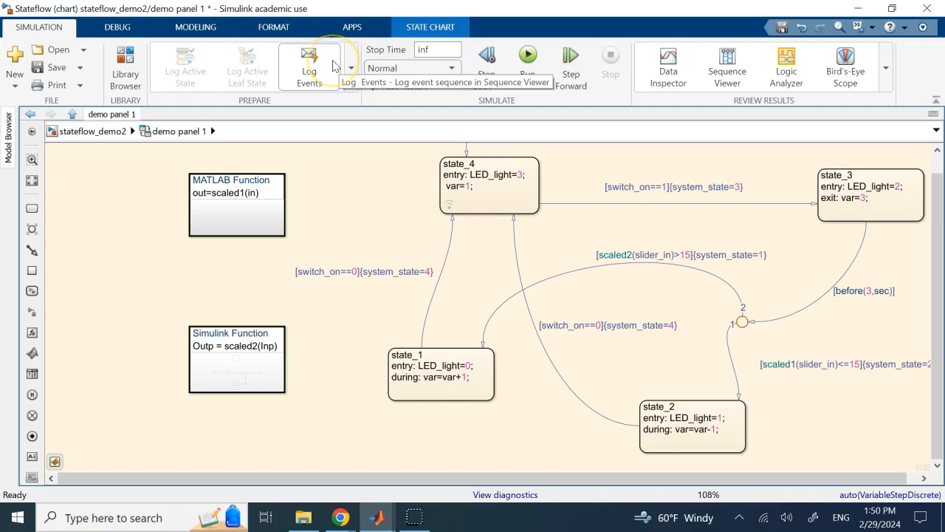
pyautogui.click(430, 28)
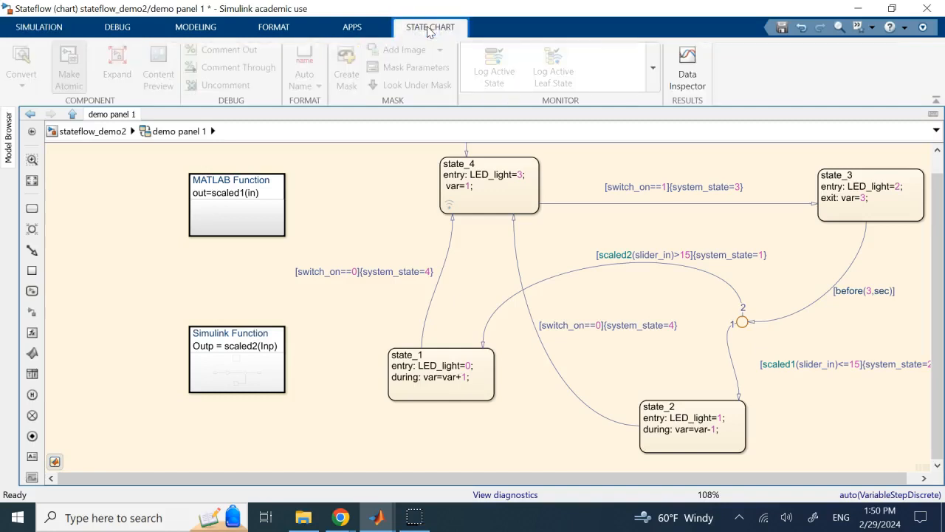
# Step: Review the design data options for adding inputs, outputs and local variables to the chart
pyautogui.click(213, 28)
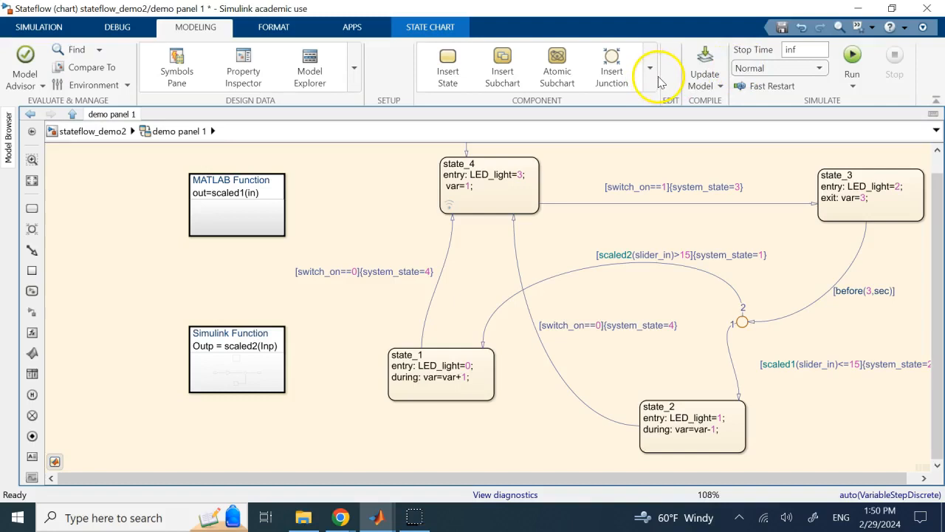
pyautogui.click(355, 70)
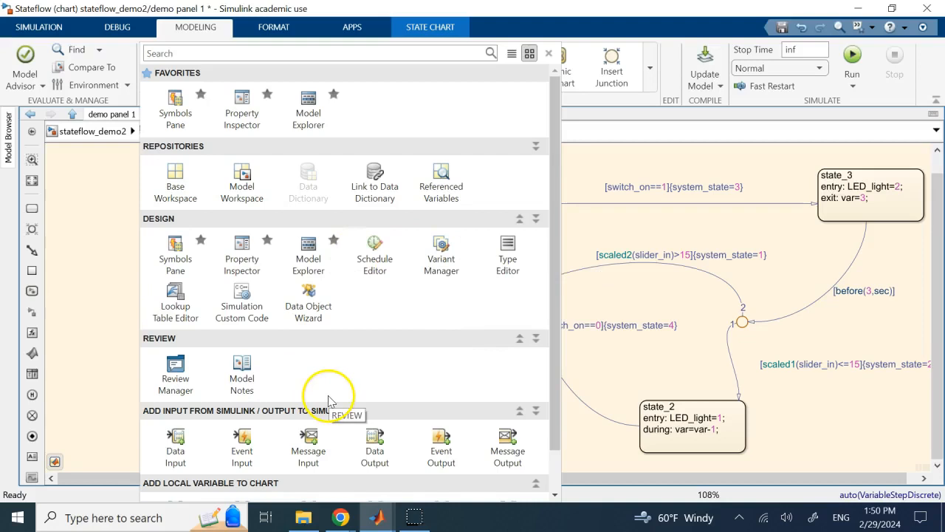
pyautogui.scroll(-1, 369, 395)
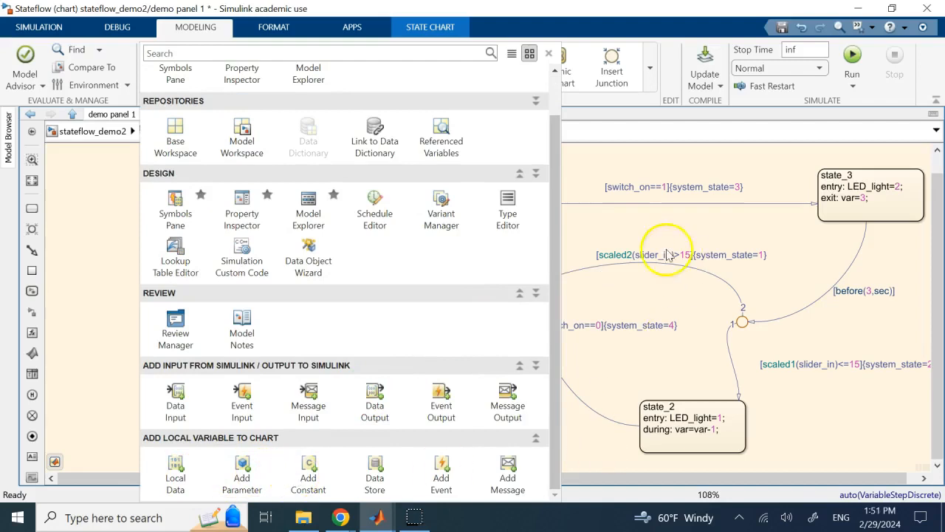
pyautogui.click(588, 235)
pyautogui.rightClick(101, 241)
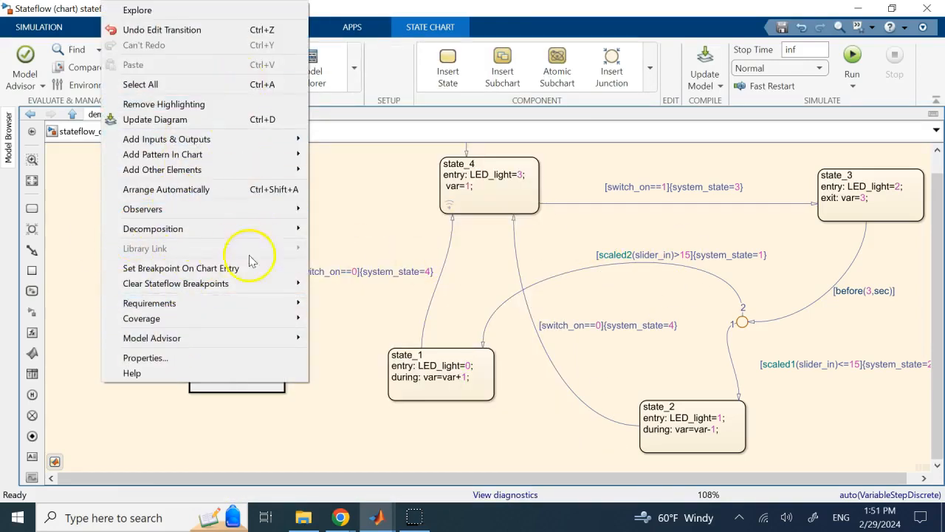
pyautogui.click(363, 197)
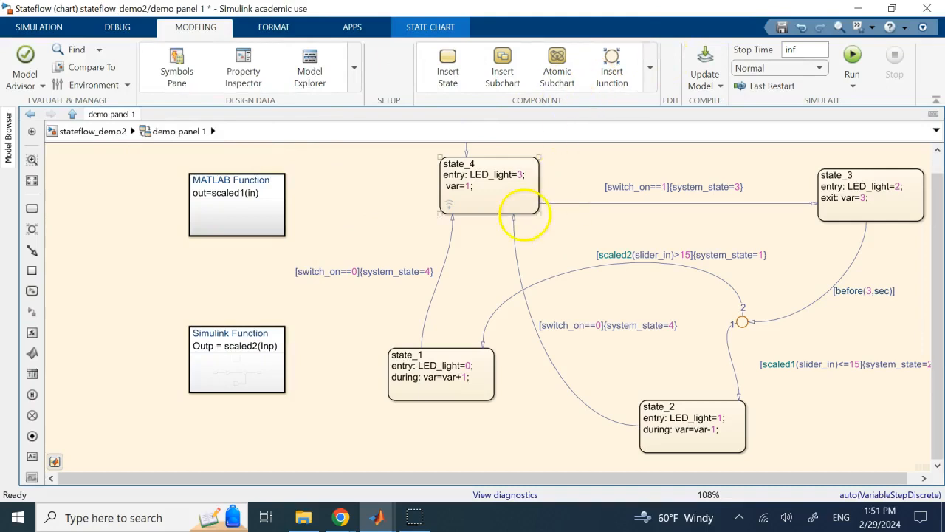
# Step: Return to the top level of stateflow_demo2 and remove the bold from item 7, "Model Explorer and Symbols Pane", in the topic list
pyautogui.click(96, 131)
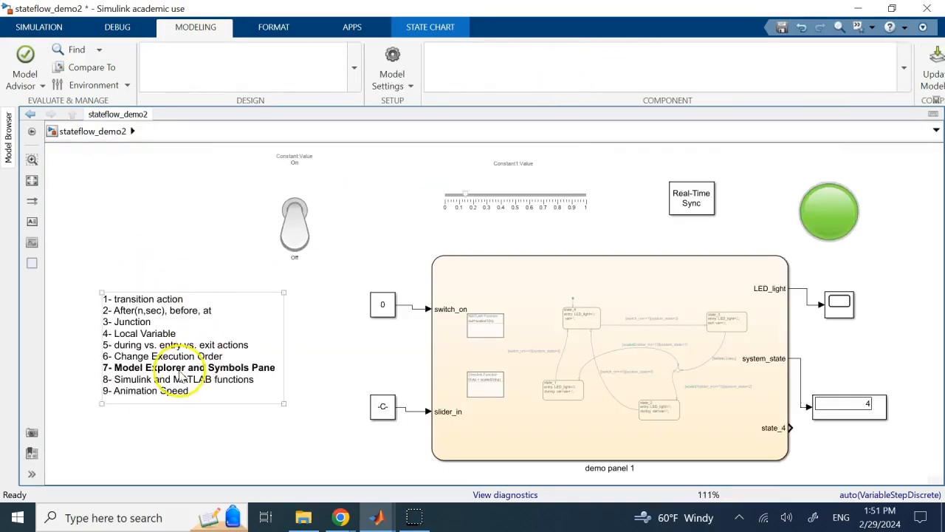
pyautogui.click(179, 371)
pyautogui.tripleClick(179, 368)
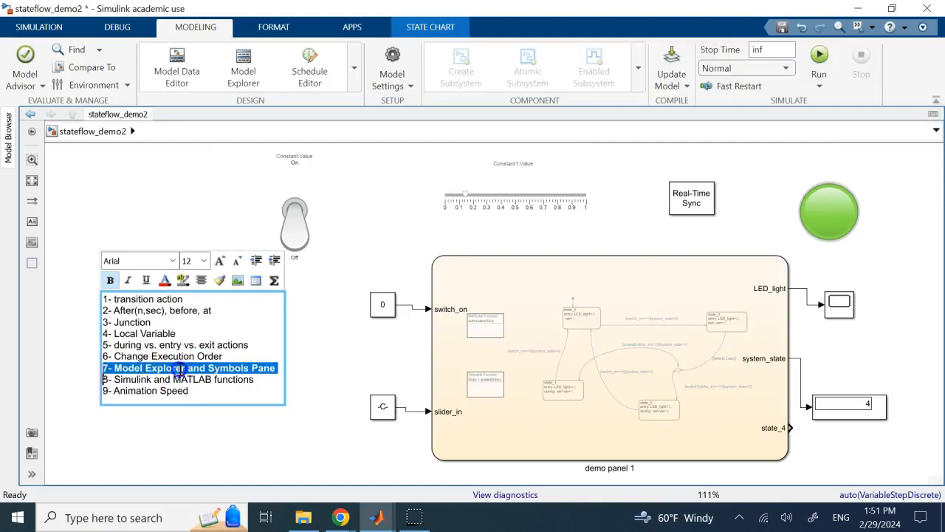
pyautogui.click(221, 438)
pyautogui.click(162, 362)
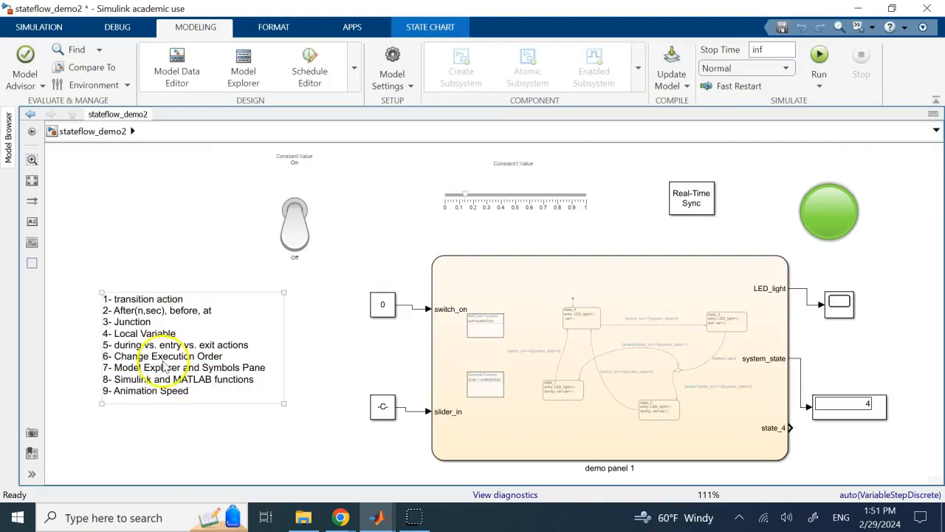
pyautogui.click(181, 237)
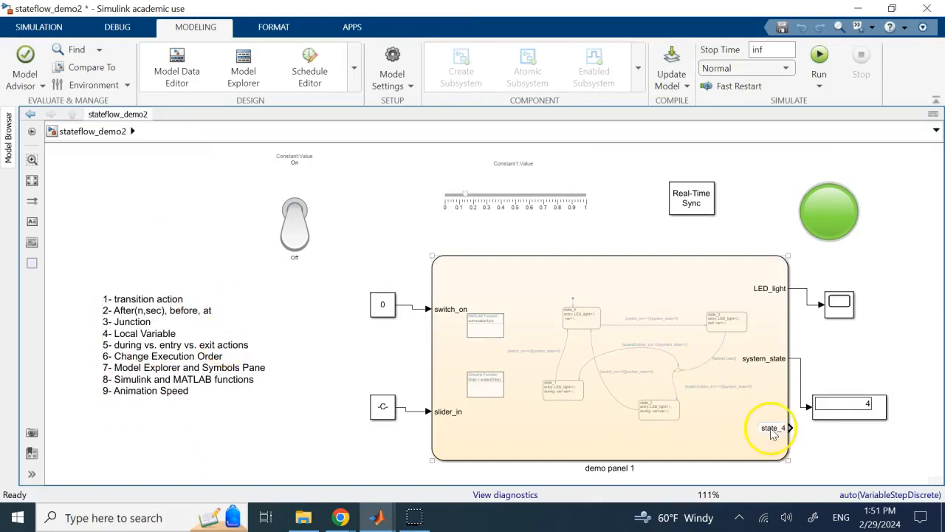
pyautogui.click(837, 370)
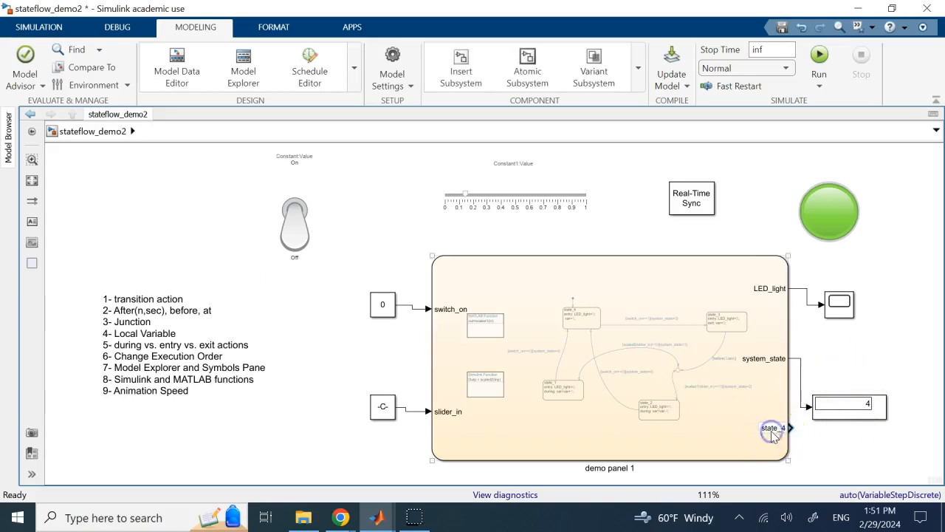
pyautogui.click(871, 338)
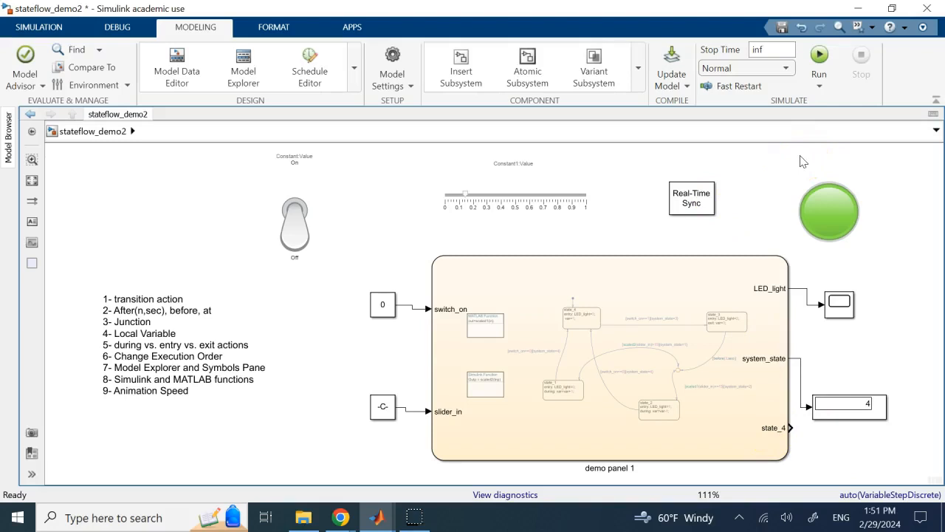
pyautogui.click(274, 27)
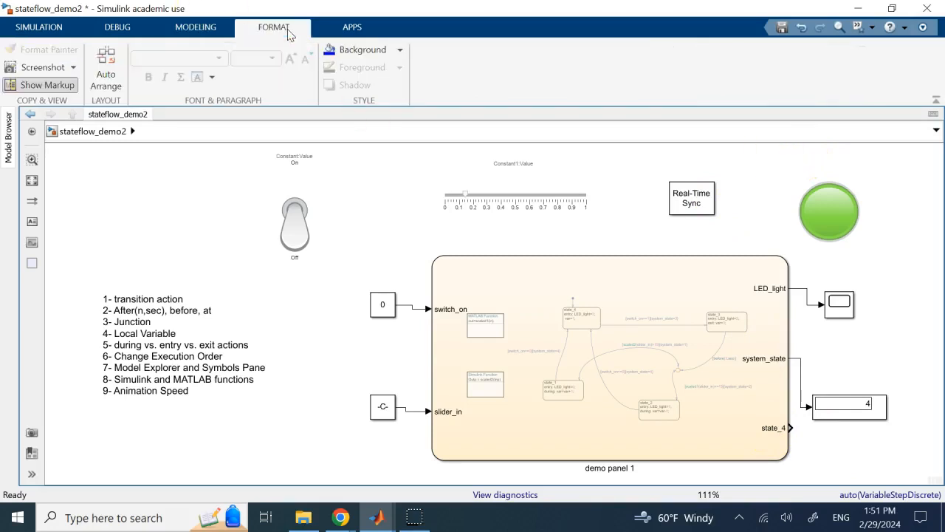
pyautogui.click(196, 27)
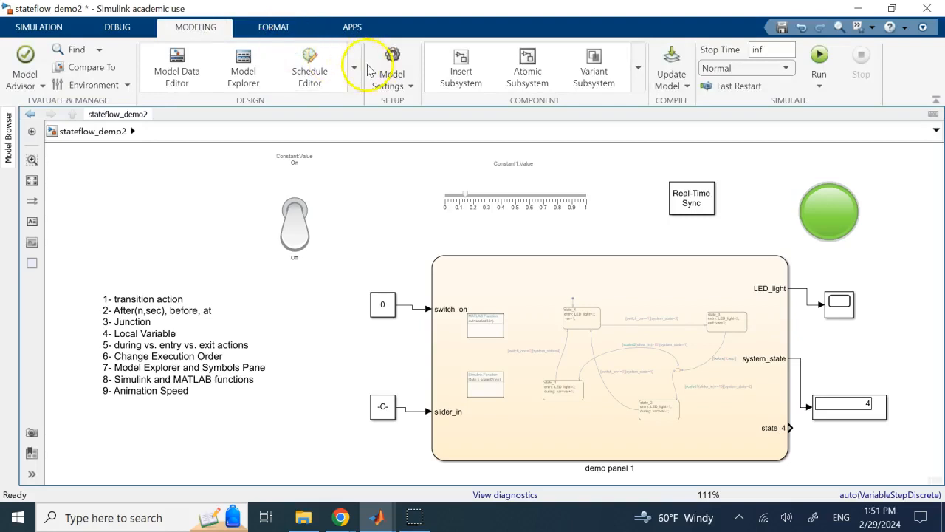
# Step: Open the Model Explorer and review state_4's output monitoring and self-activity logging settings
pyautogui.click(243, 63)
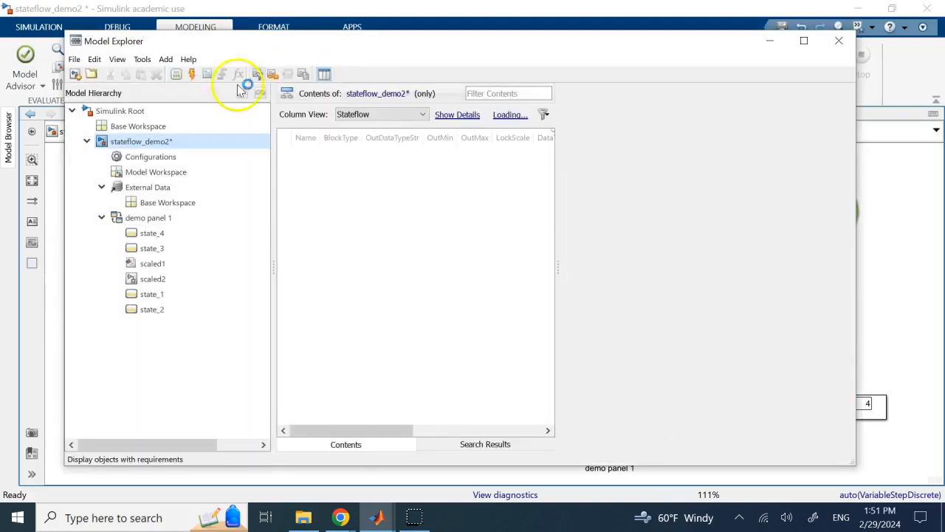
pyautogui.click(181, 233)
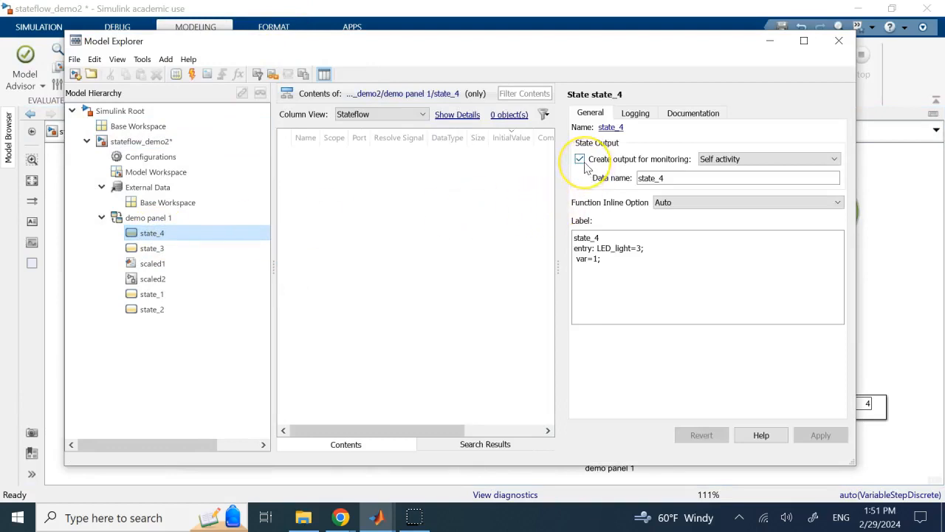
pyautogui.click(633, 115)
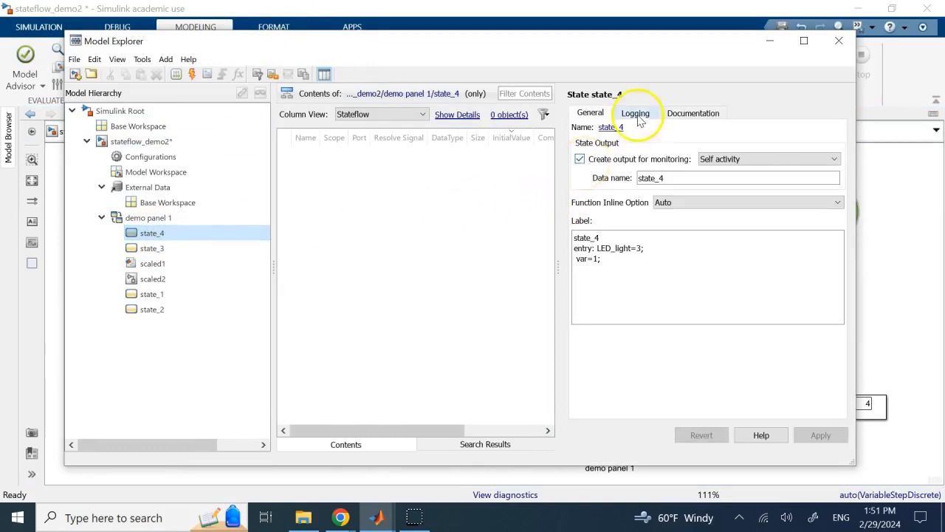
pyautogui.click(577, 128)
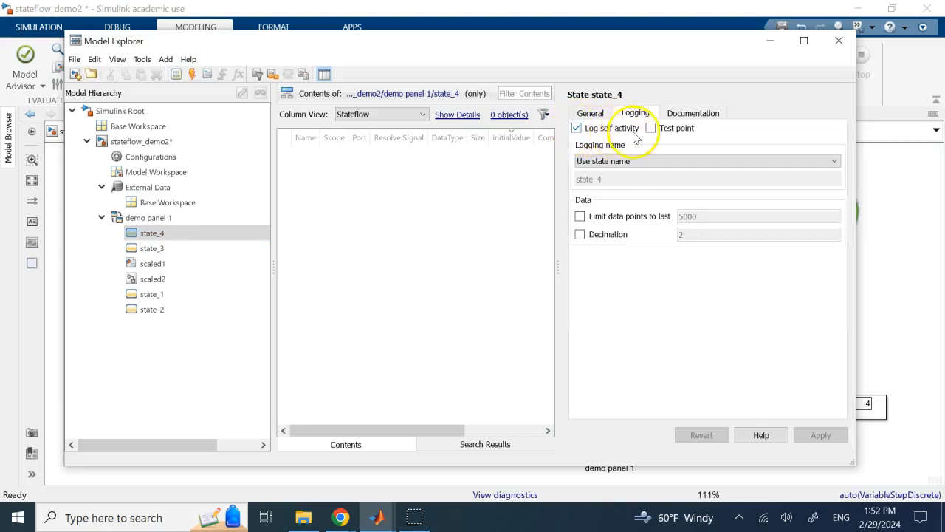
pyautogui.click(591, 115)
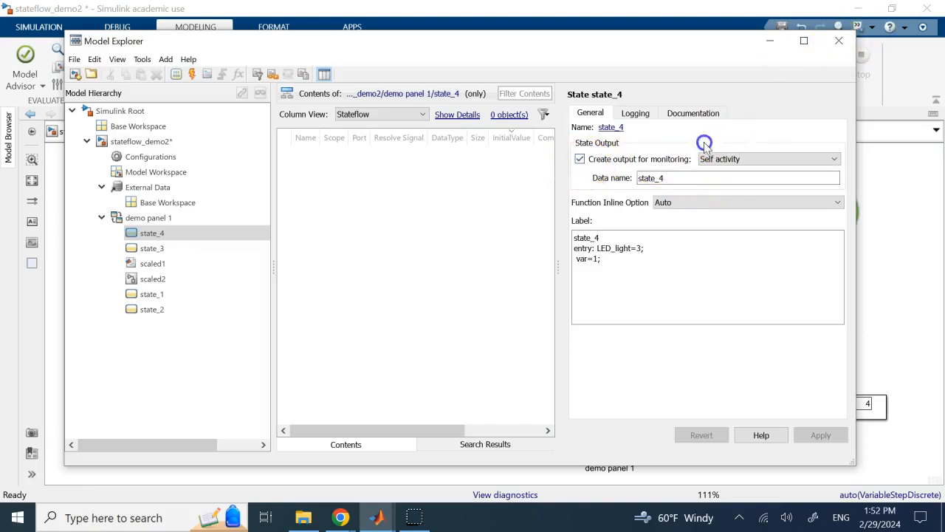
# Step: Disable state_4's output for monitoring, apply the change and return to the model diagram
pyautogui.moveTo(698, 47); pyautogui.dragTo(655, 52)
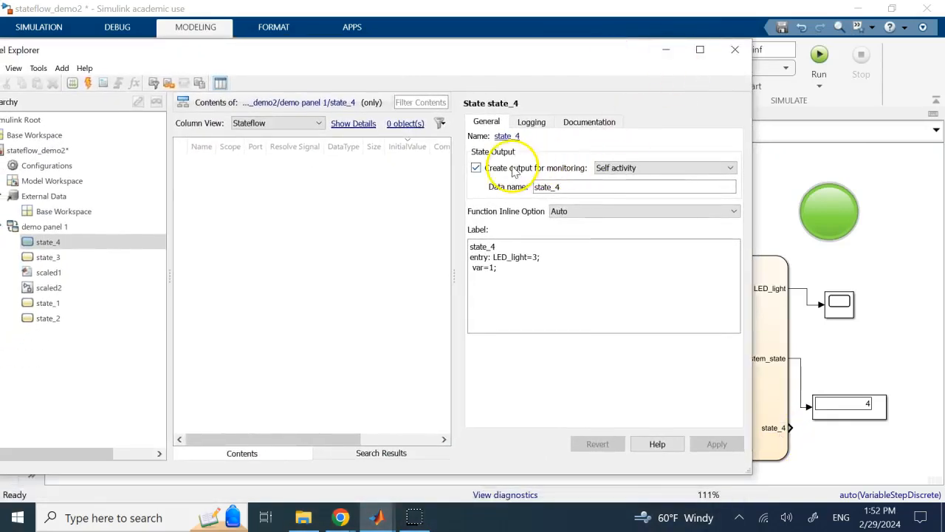
pyautogui.click(477, 169)
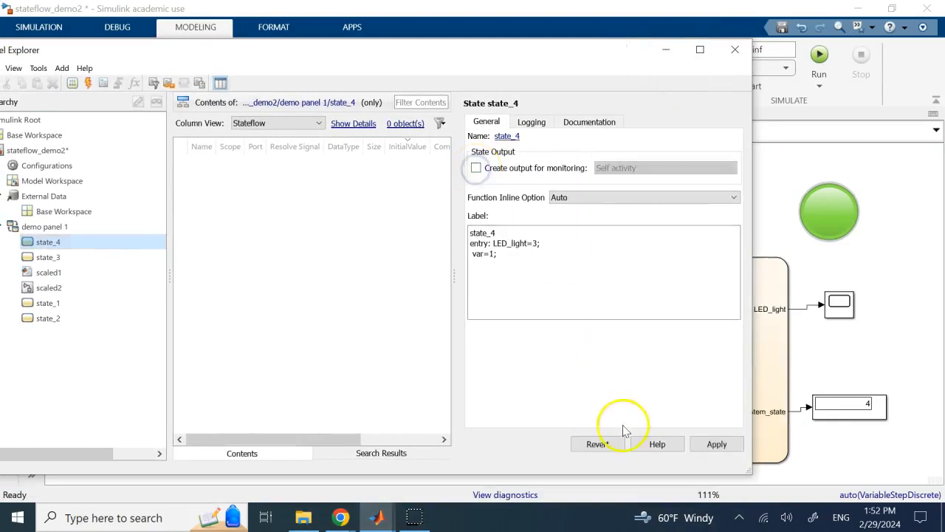
pyautogui.click(695, 444)
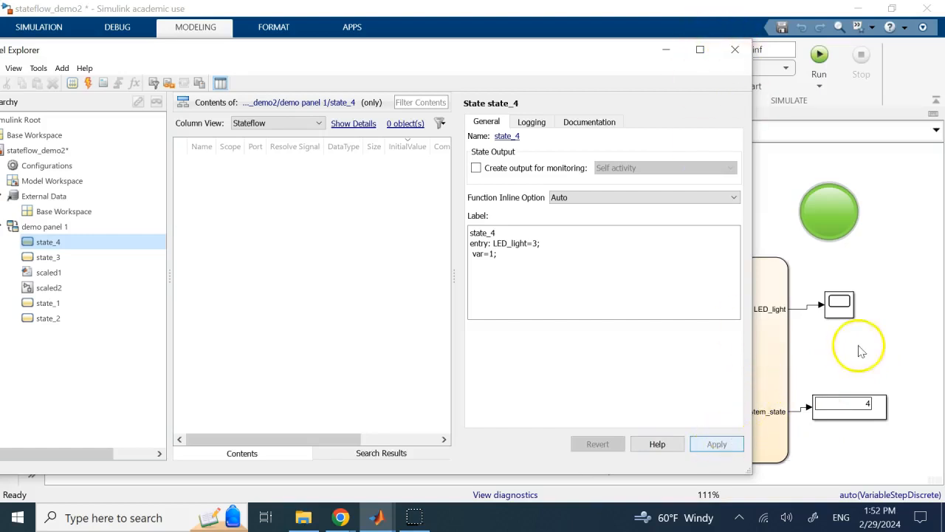
pyautogui.click(908, 289)
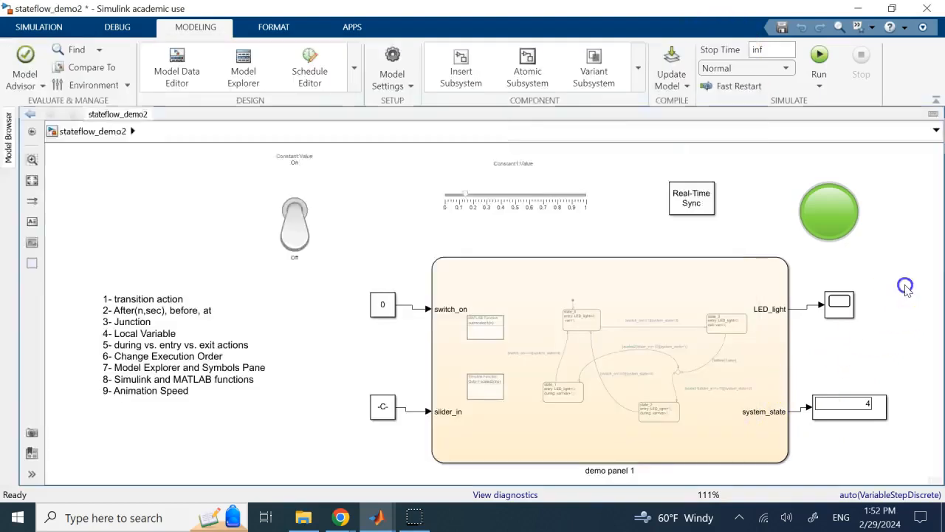
# Step: Realign the display and Scope blocks with the chart's system_state and LED_light output ports
pyautogui.click(848, 414)
pyautogui.moveTo(840, 305); pyautogui.dragTo(849, 308)
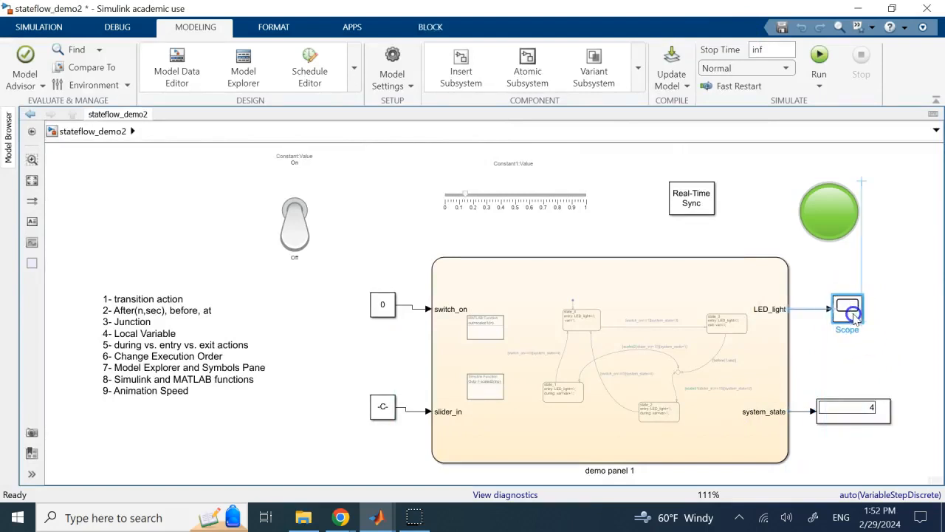
pyautogui.click(894, 255)
# Step: Shift the toggle switch slightly to the right and align the two constant blocks with the switch_on and slider_in ports
pyautogui.click(316, 207)
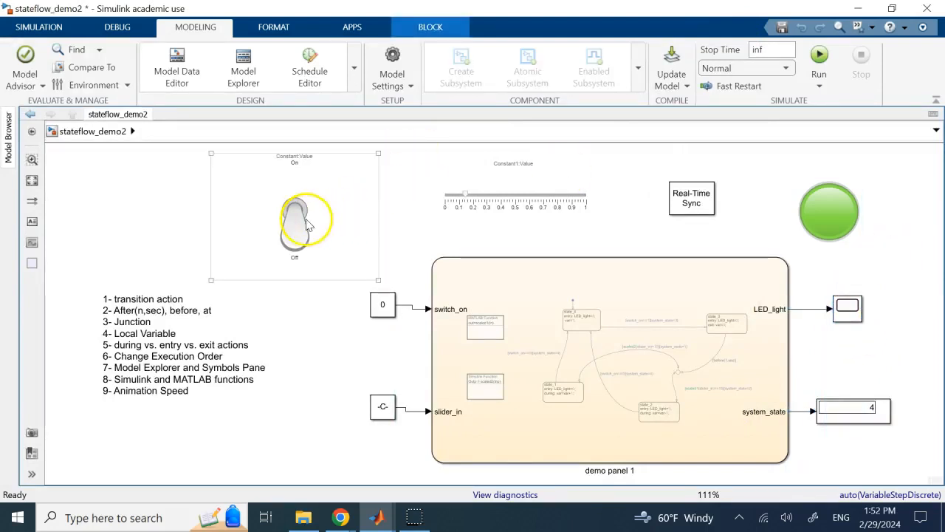
pyautogui.click(148, 231)
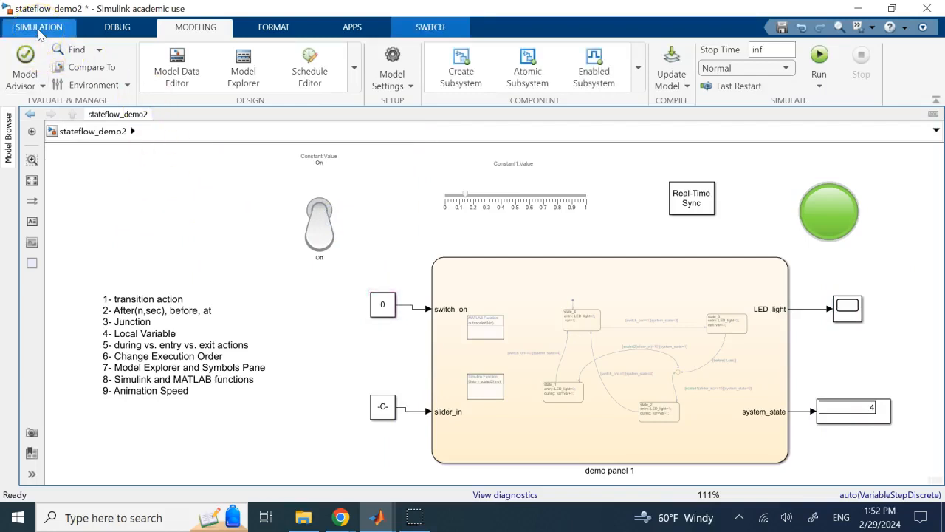
pyautogui.click(374, 308)
pyautogui.click(376, 404)
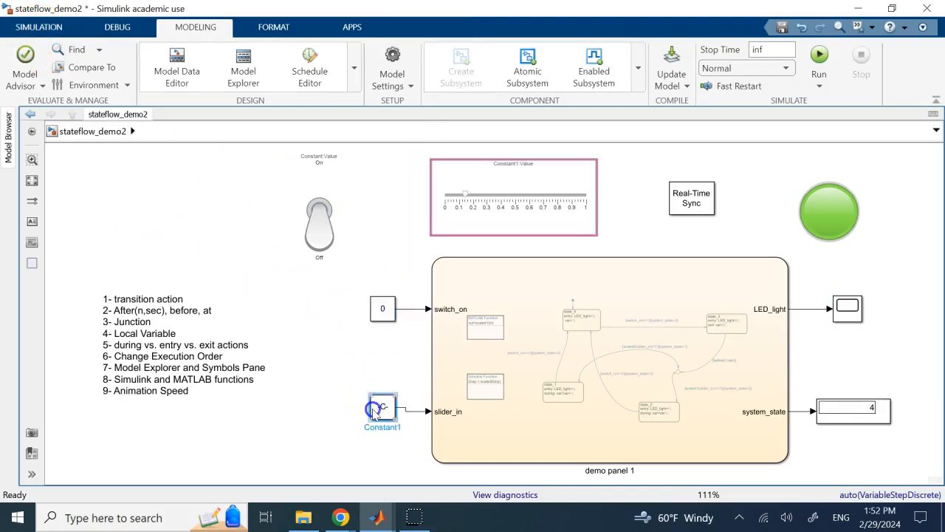
pyautogui.click(305, 381)
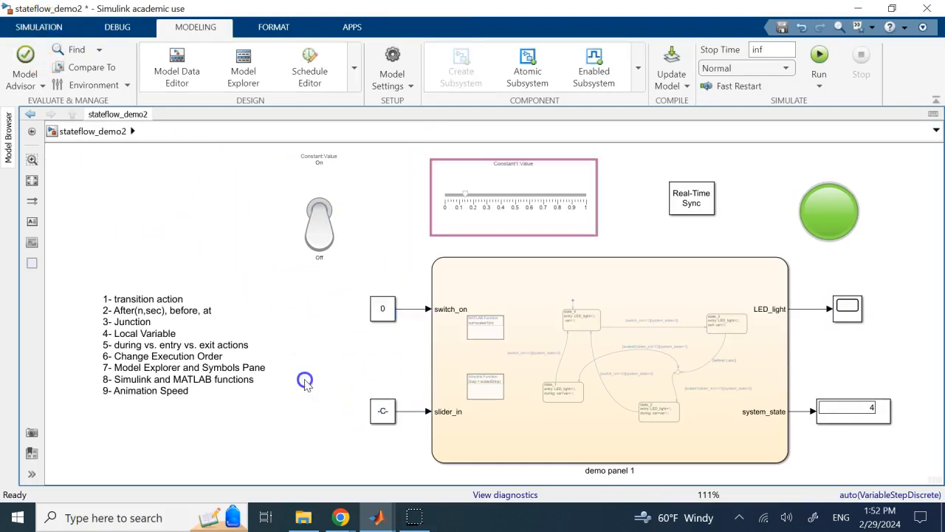
# Step: Save the stateflow_demo2 model and clear the selection on the canvas
pyautogui.click(37, 30)
pyautogui.click(303, 184)
pyautogui.hotkey('ctrl', 's')
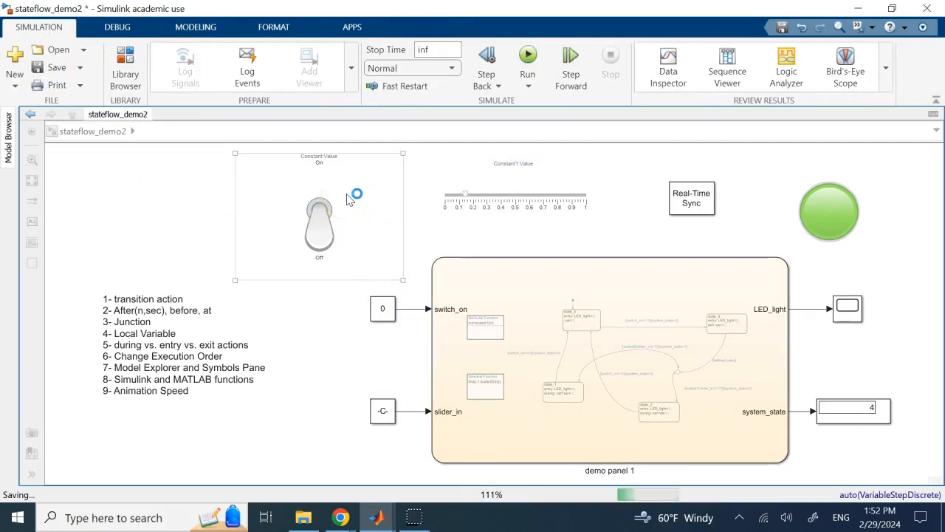
pyautogui.click(306, 205)
pyautogui.click(96, 432)
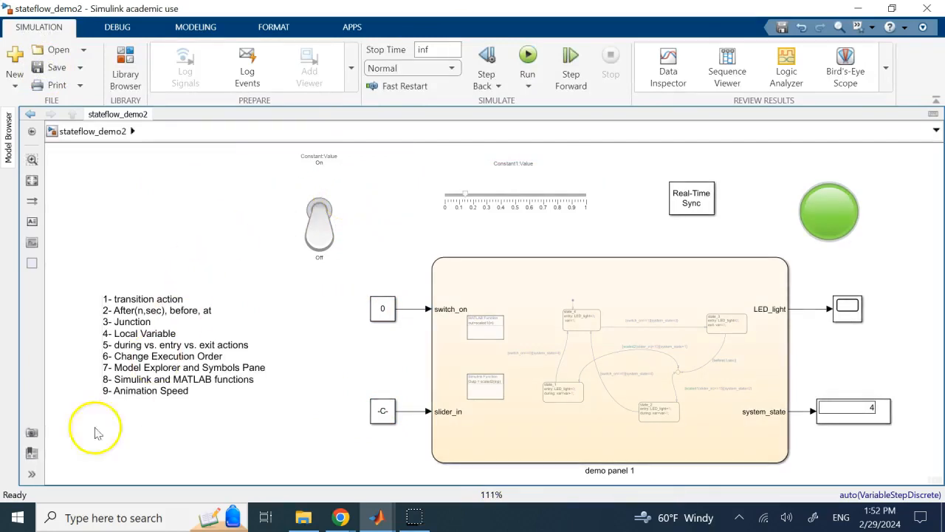